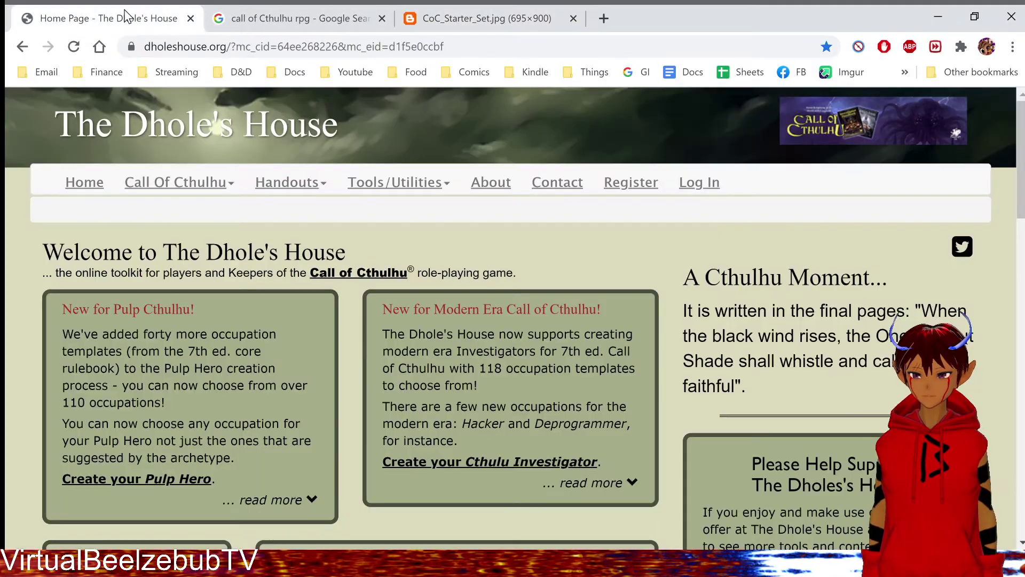
Bring the Home Page tab forward and browse its investigator creation options and character library
click(381, 17)
click(382, 17)
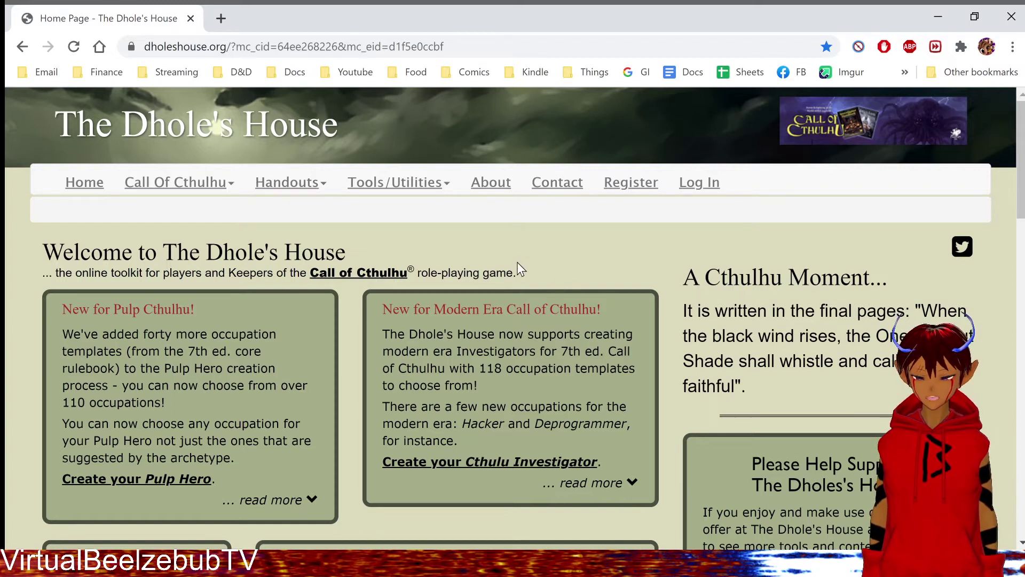
scroll(521, 281, down, 5)
scroll(522, 286, up, 5)
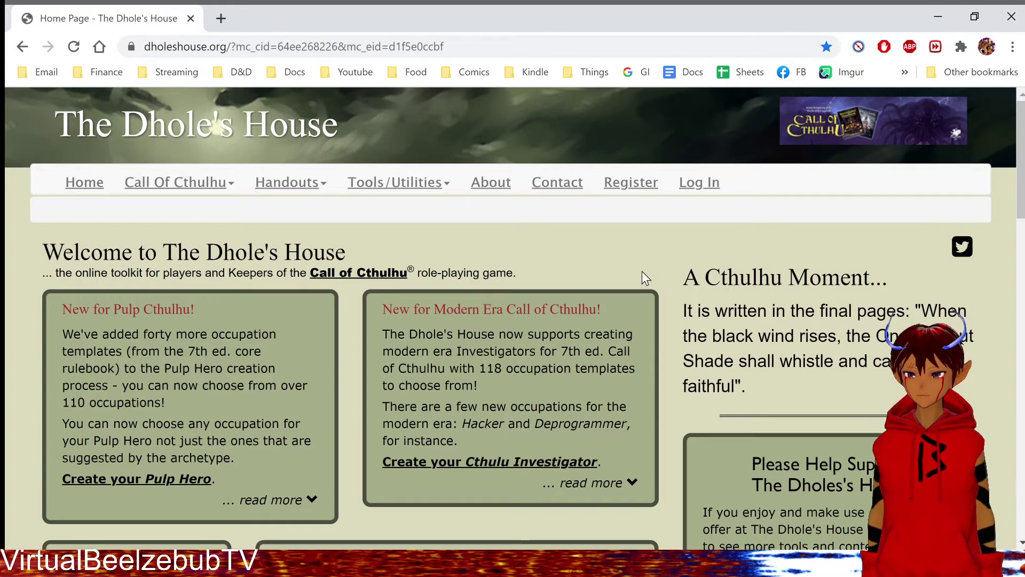
scroll(580, 279, down, 15)
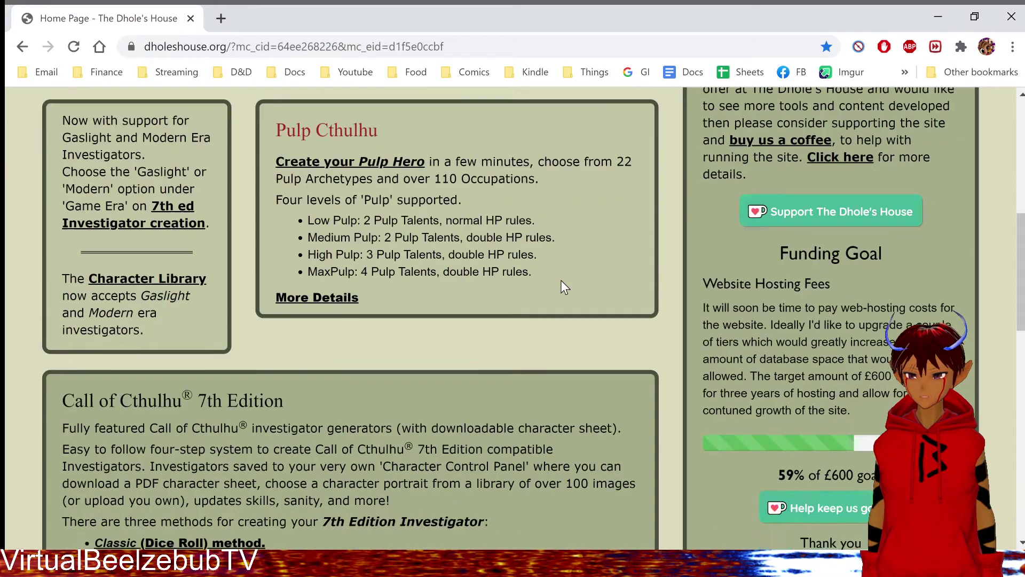
scroll(563, 279, up, 15)
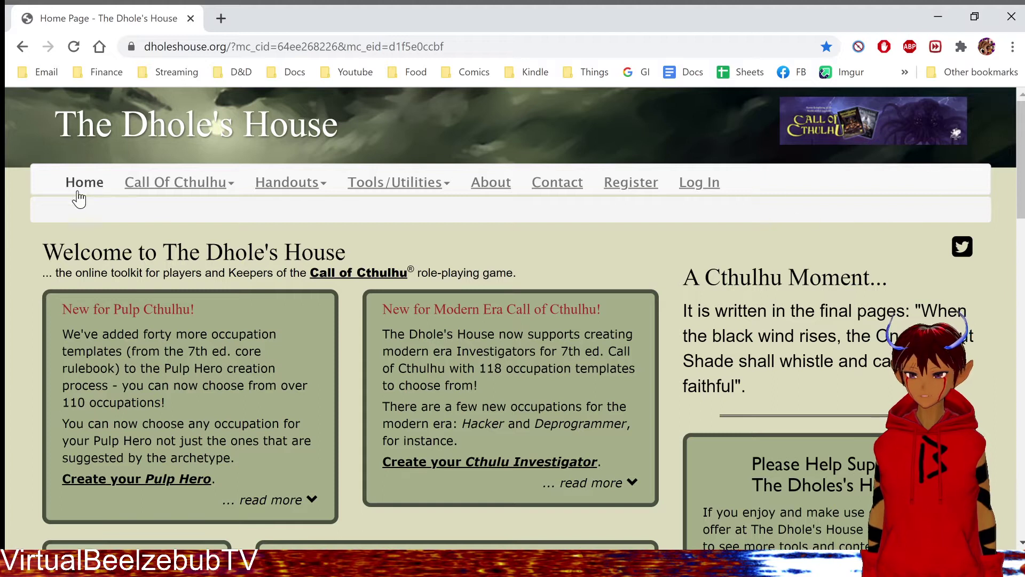
scroll(229, 219, down, 6)
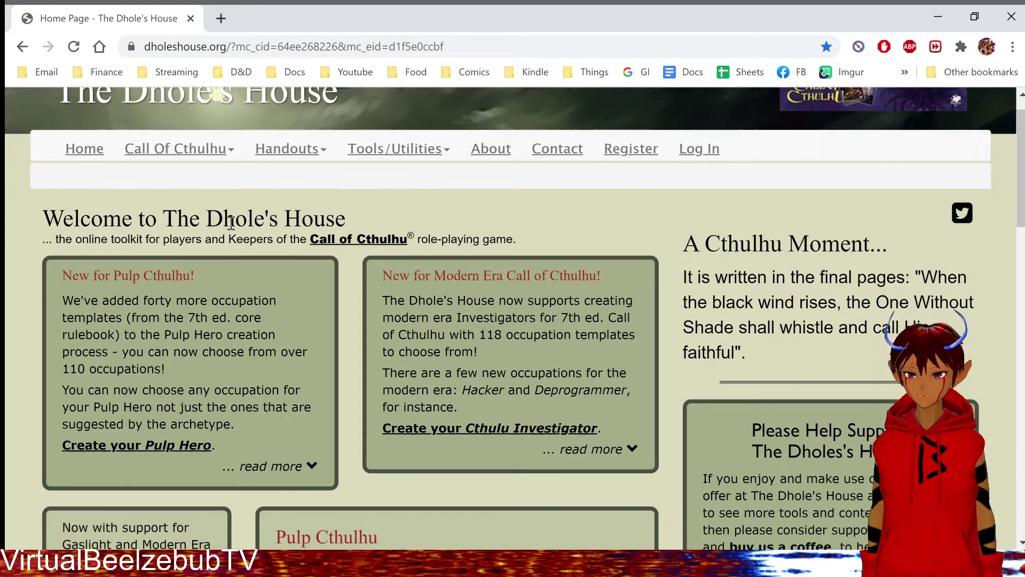
scroll(236, 226, down, 10)
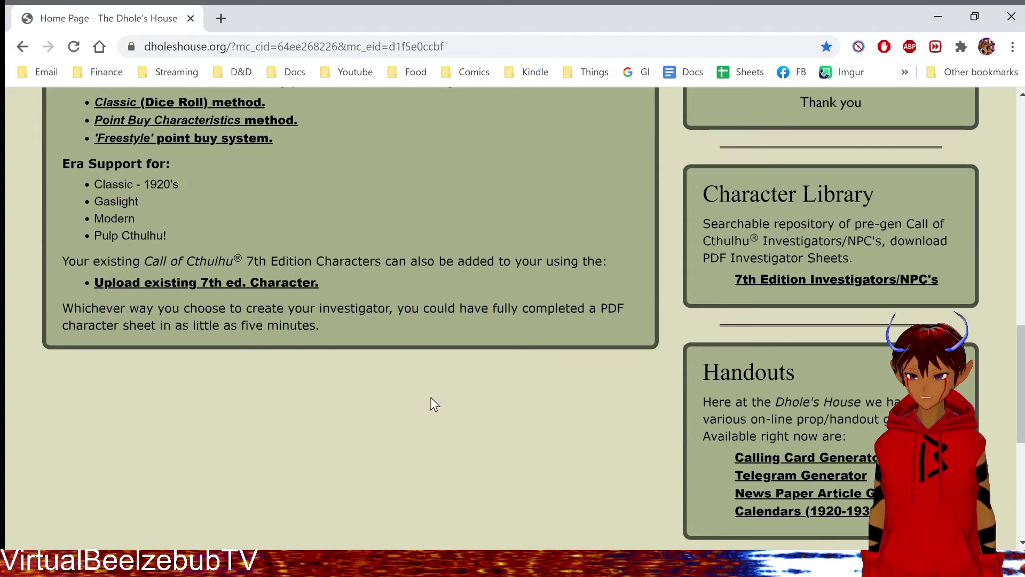
scroll(371, 197, up, 16)
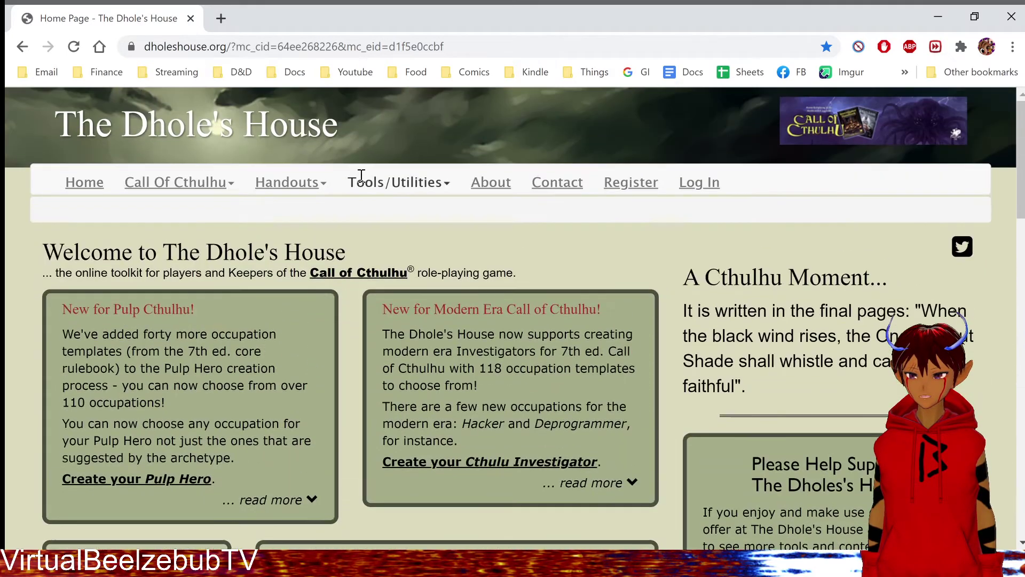
Log in through Call Of Cthulhu > Your Saved Investigators
click(176, 185)
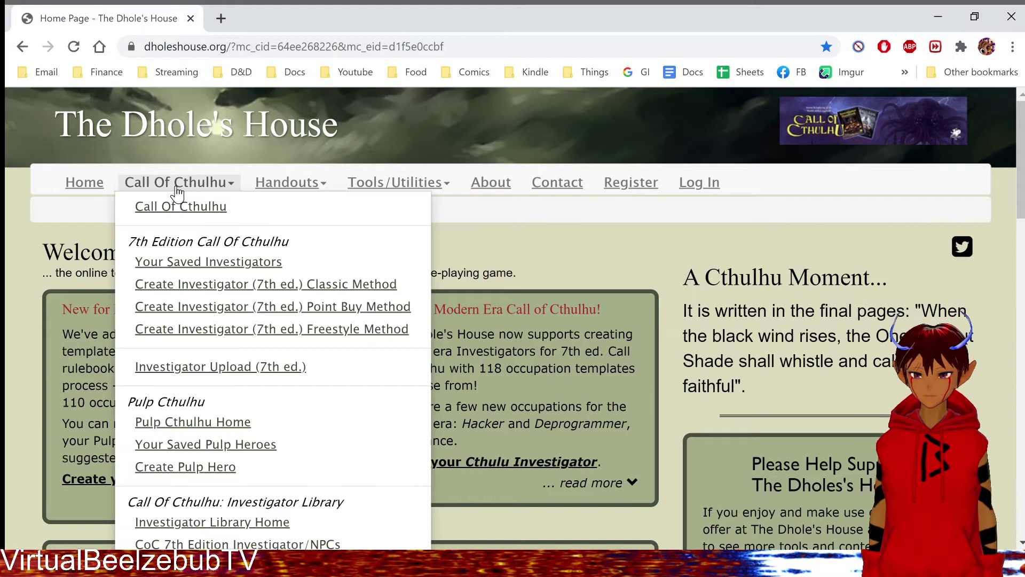
click(214, 267)
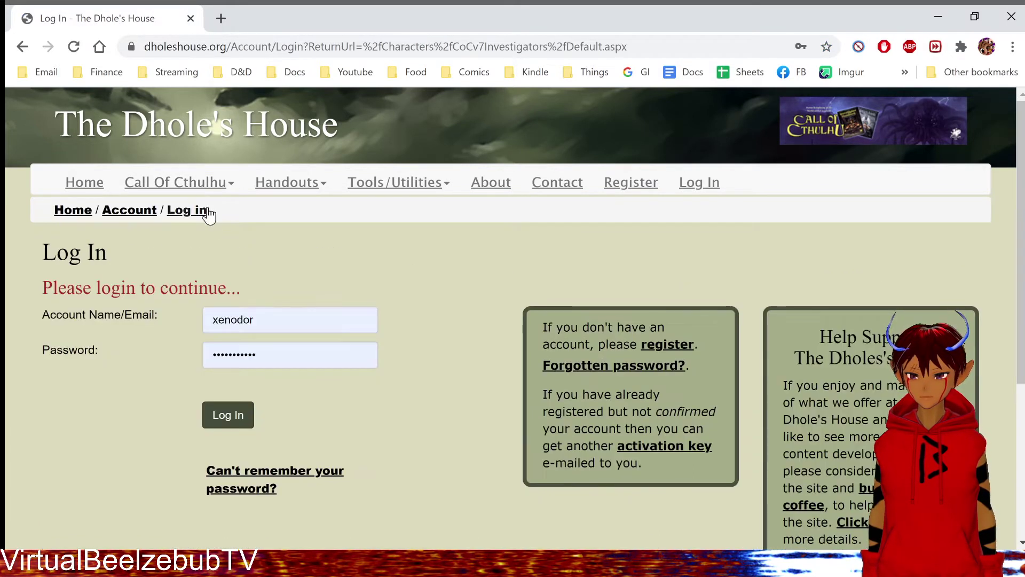
click(227, 415)
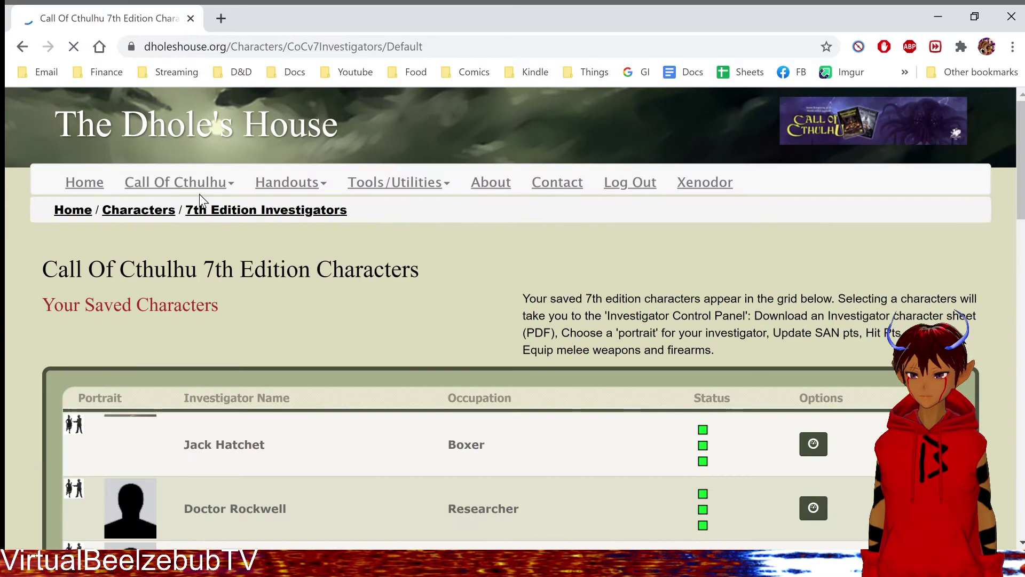
mouse_move(203, 186)
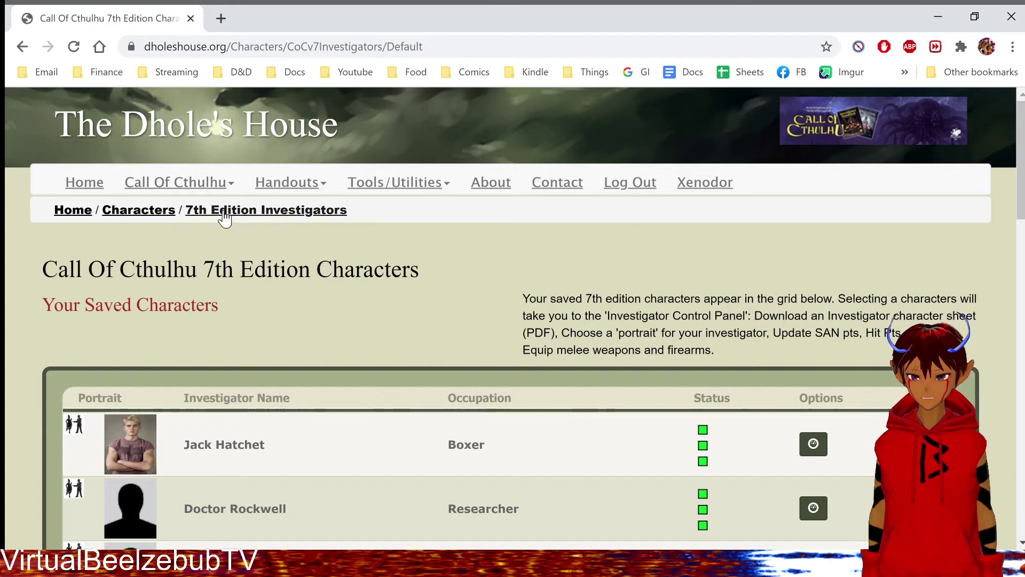
Look through the six saved 7th edition investigators and the new-character generators
scroll(431, 347, down, 9)
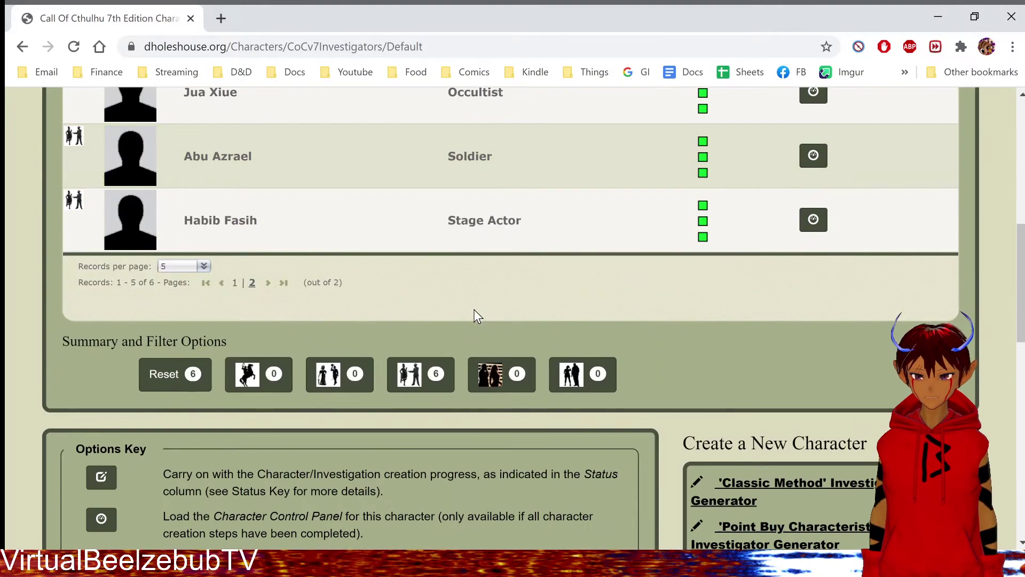
scroll(477, 316, down, 15)
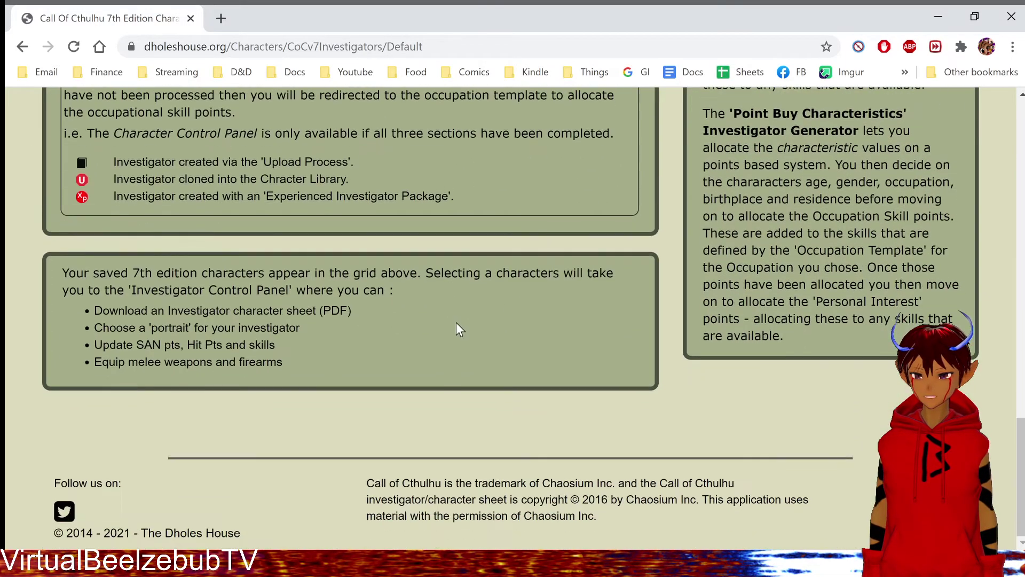
scroll(456, 322, up, 20)
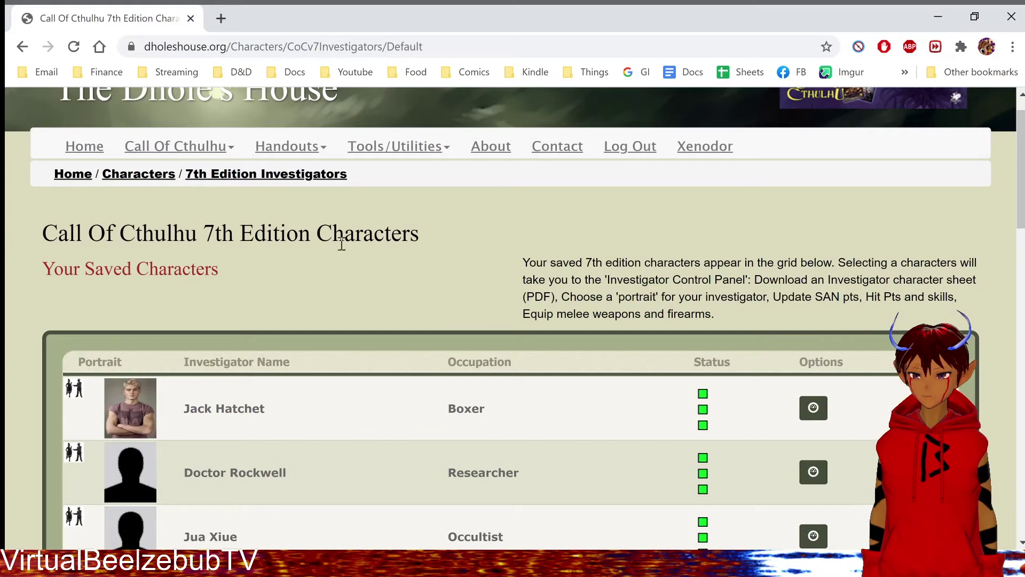
scroll(265, 276, down, 13)
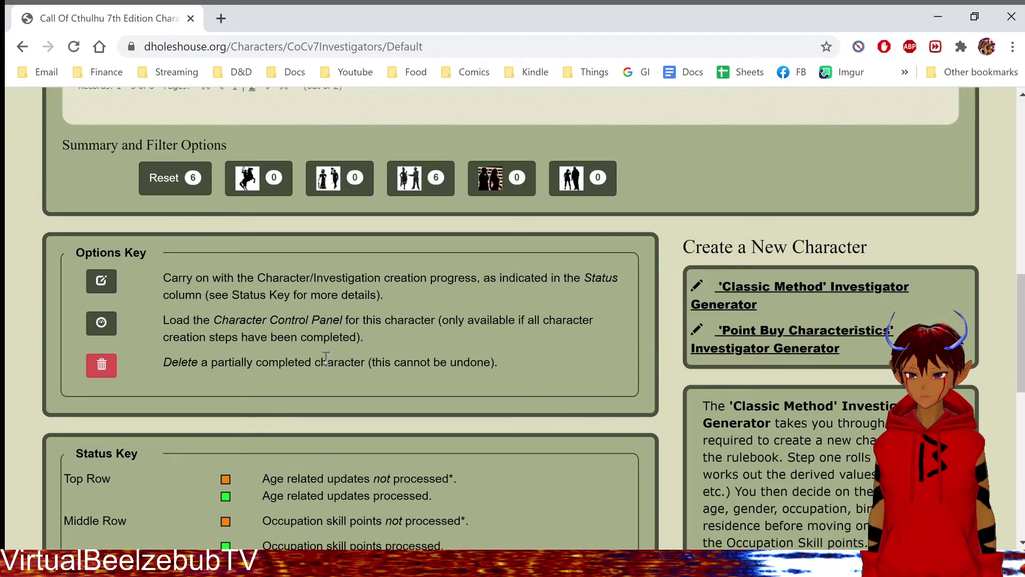
scroll(290, 296, up, 7)
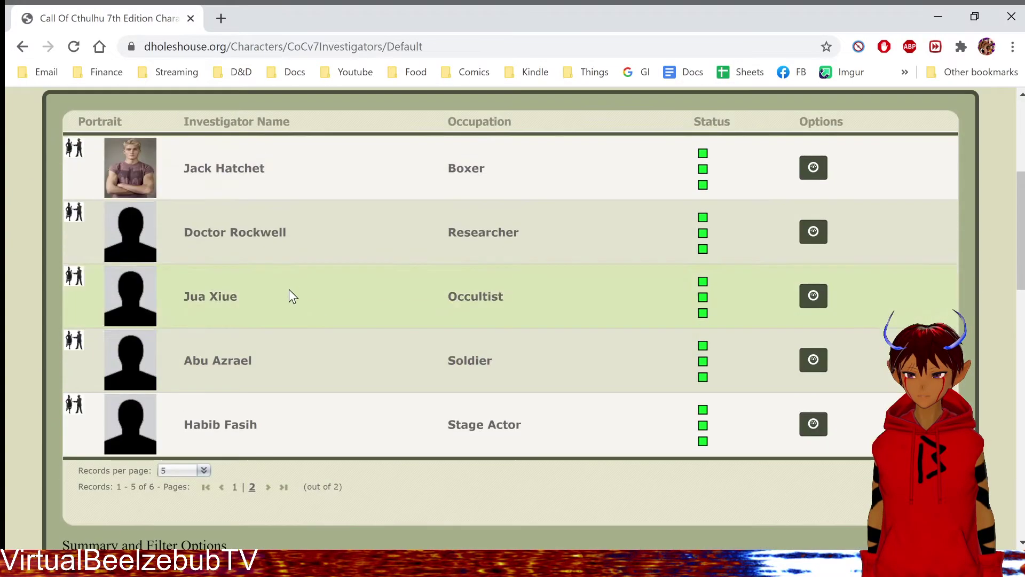
scroll(585, 357, down, 7)
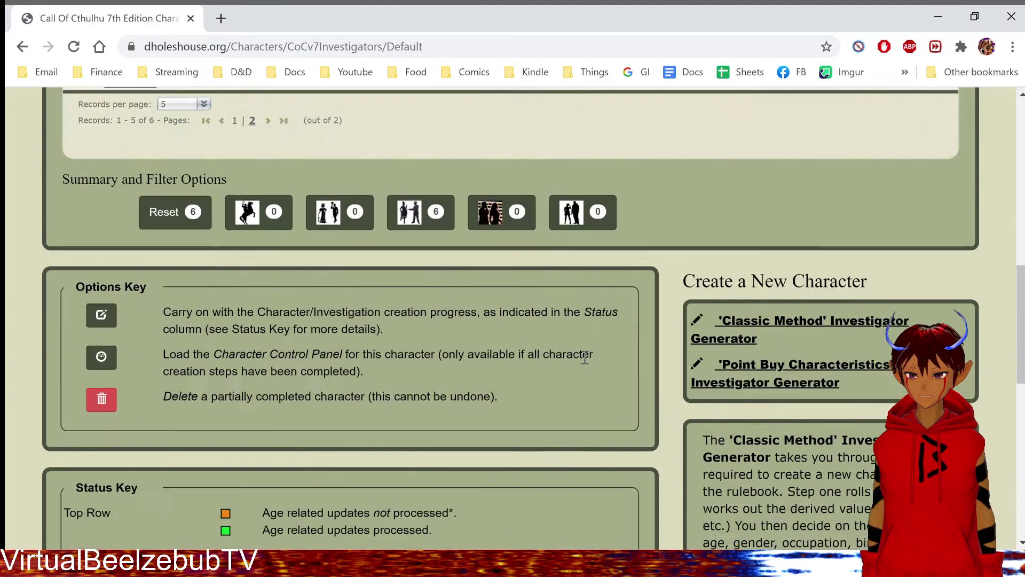
scroll(585, 357, down, 2)
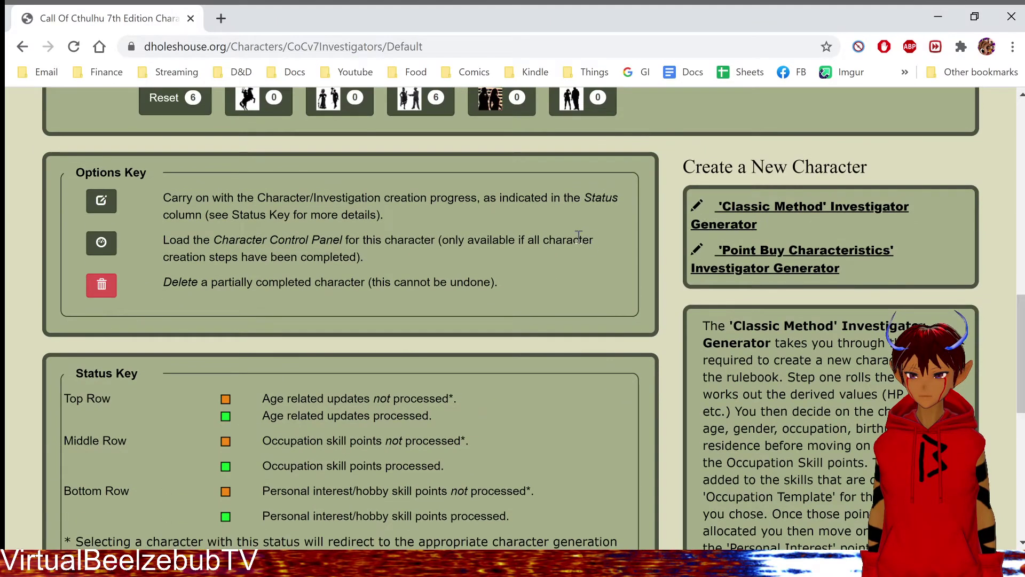
Open the Point Buy Characteristics generator and review defaults: 170 of 460 points used, STR 15
click(775, 259)
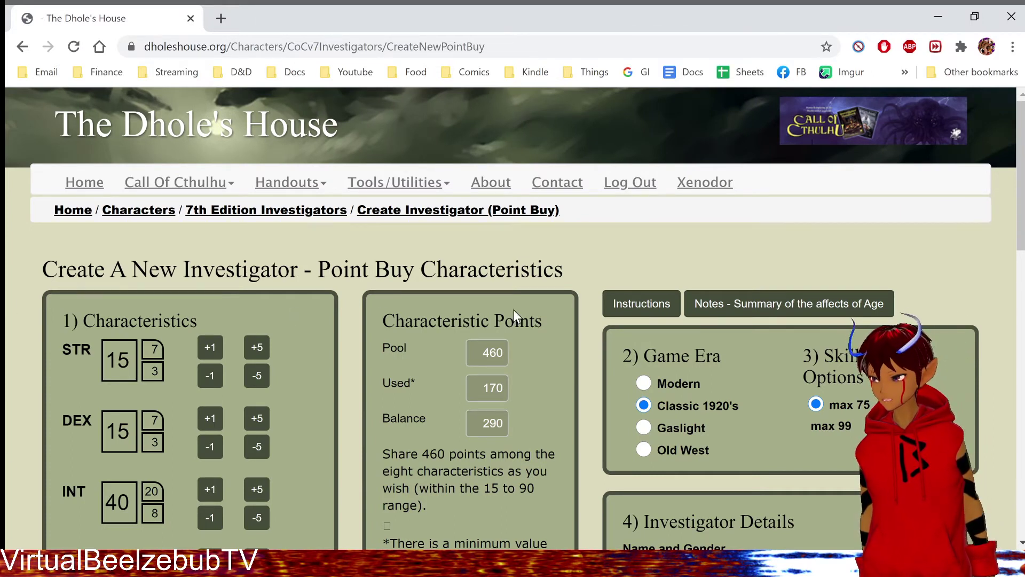
scroll(238, 301, down, 1)
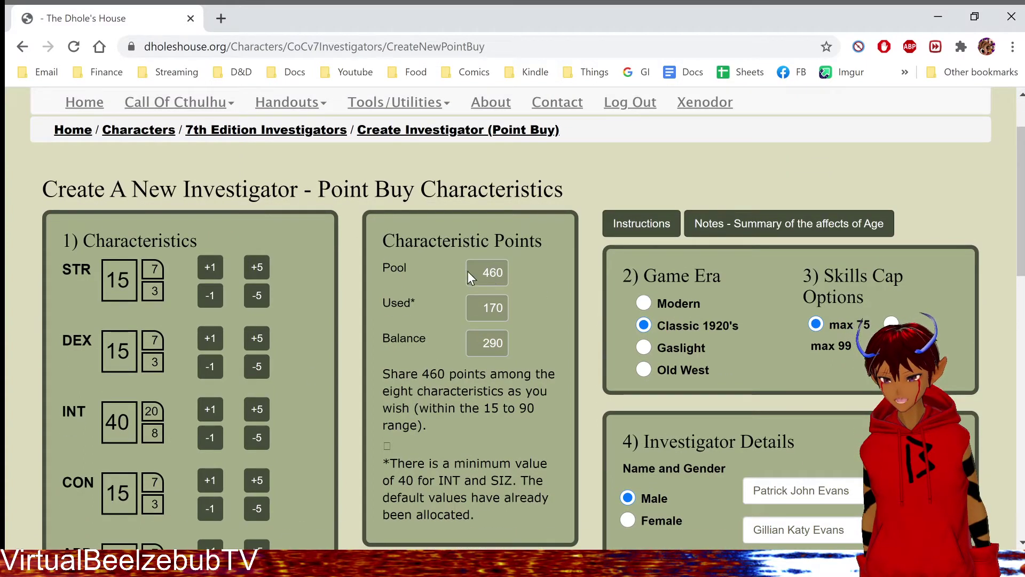
scroll(321, 318, down, 5)
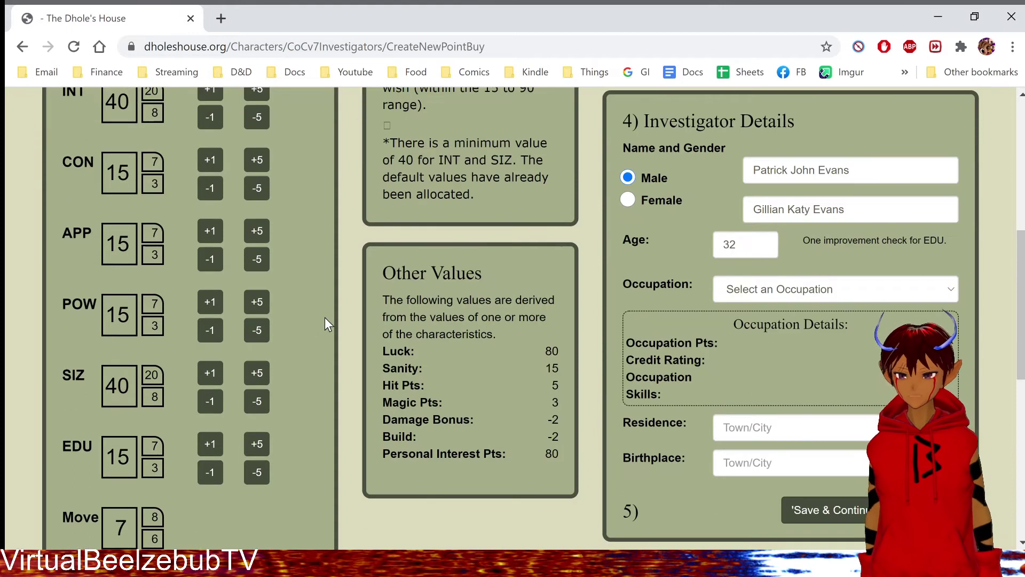
scroll(373, 126, up, 2)
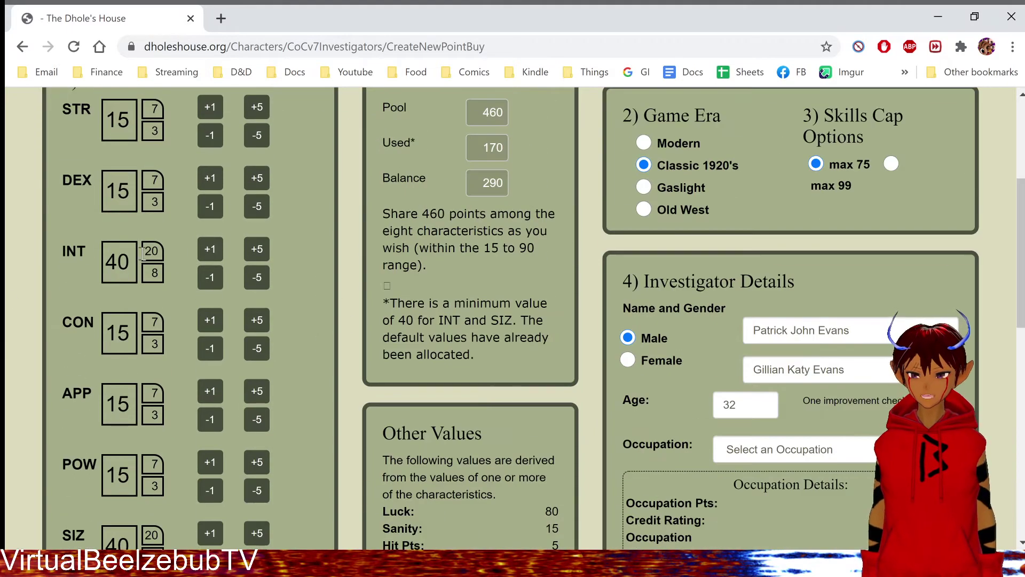
scroll(101, 277, down, 3)
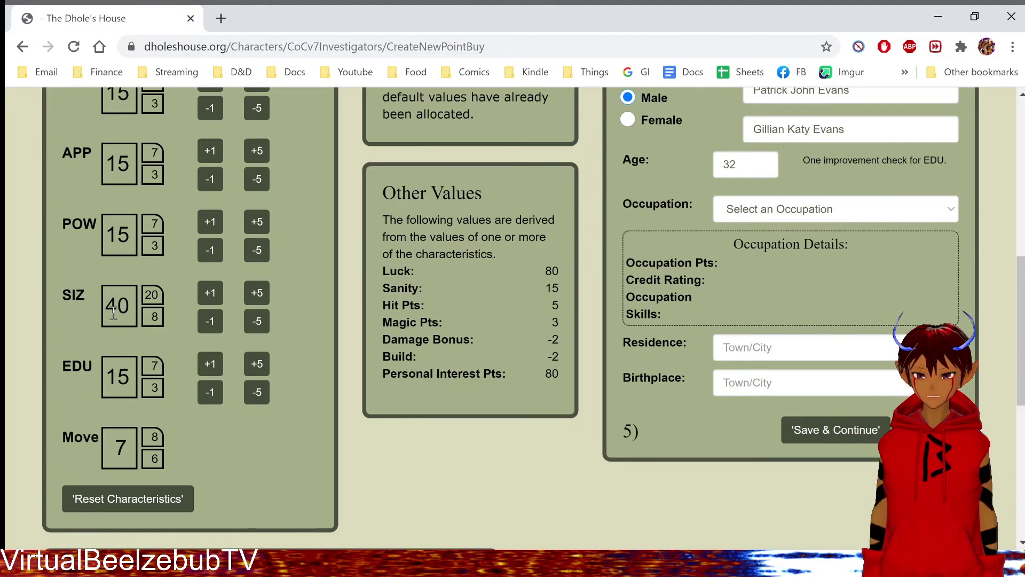
scroll(142, 235, up, 5)
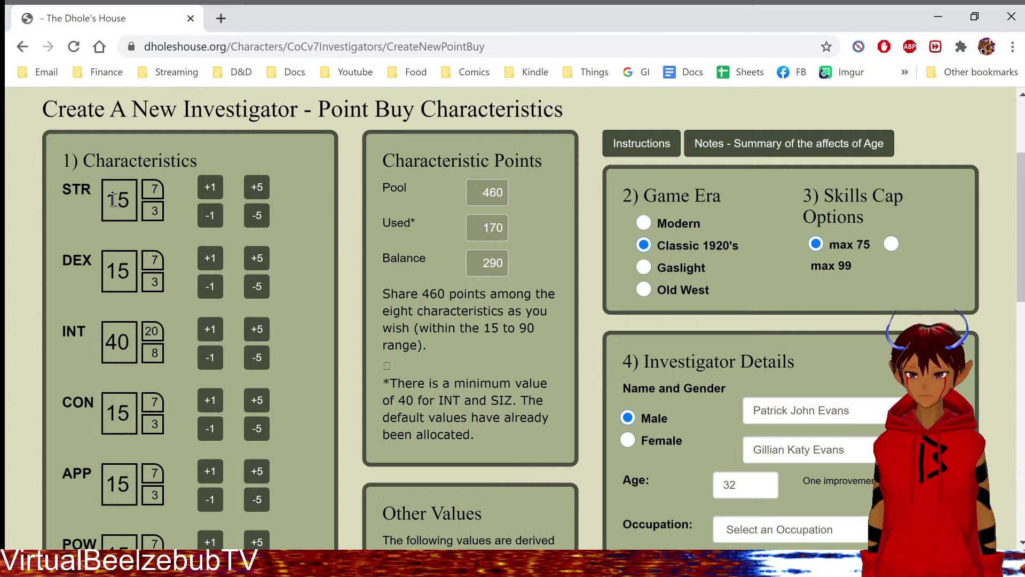
drag(109, 199, 133, 195)
double_click(121, 283)
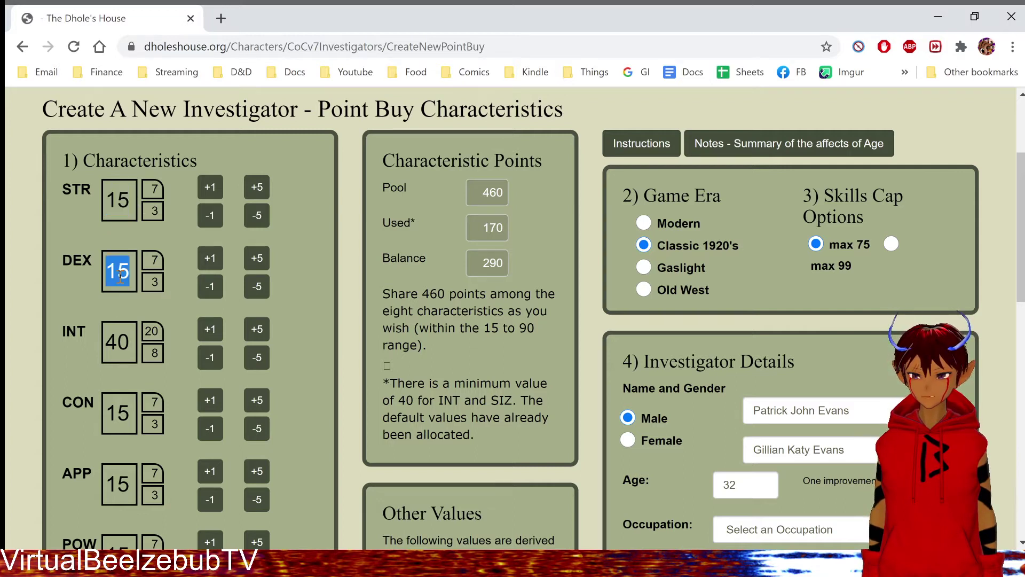
scroll(102, 293, down, 2)
scroll(101, 293, down, 1)
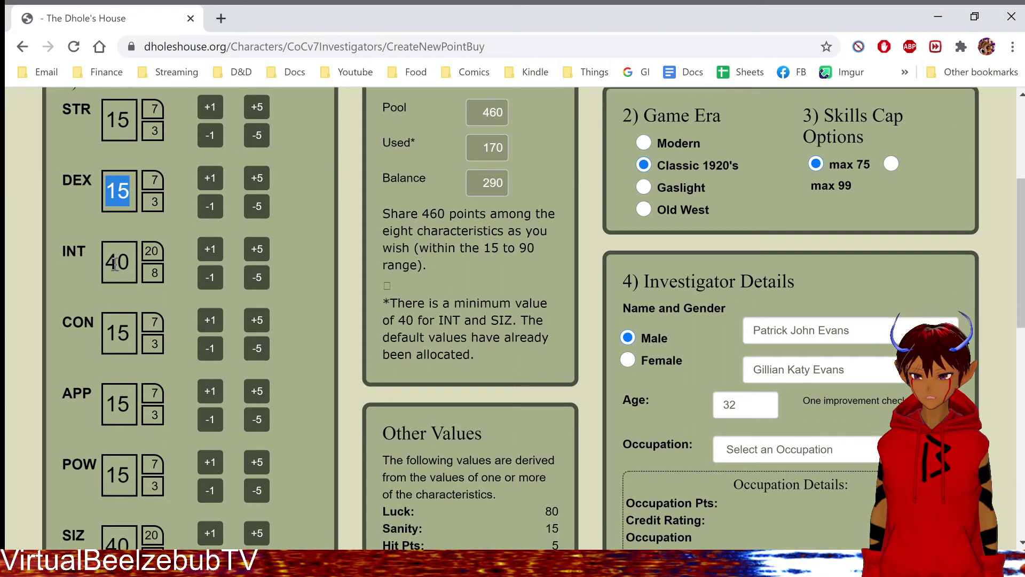
double_click(114, 263)
double_click(123, 334)
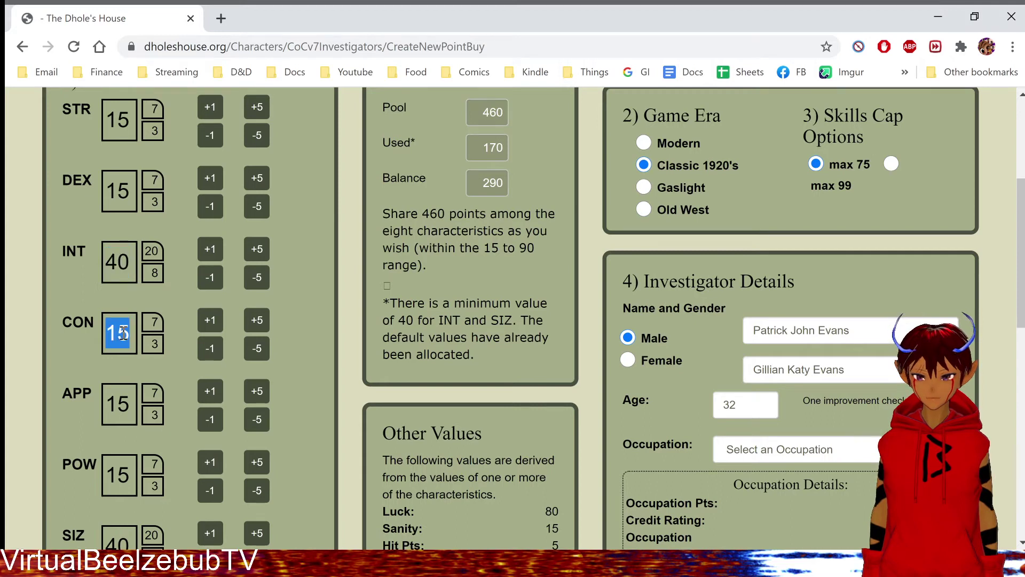
click(73, 354)
scroll(115, 320, down, 3)
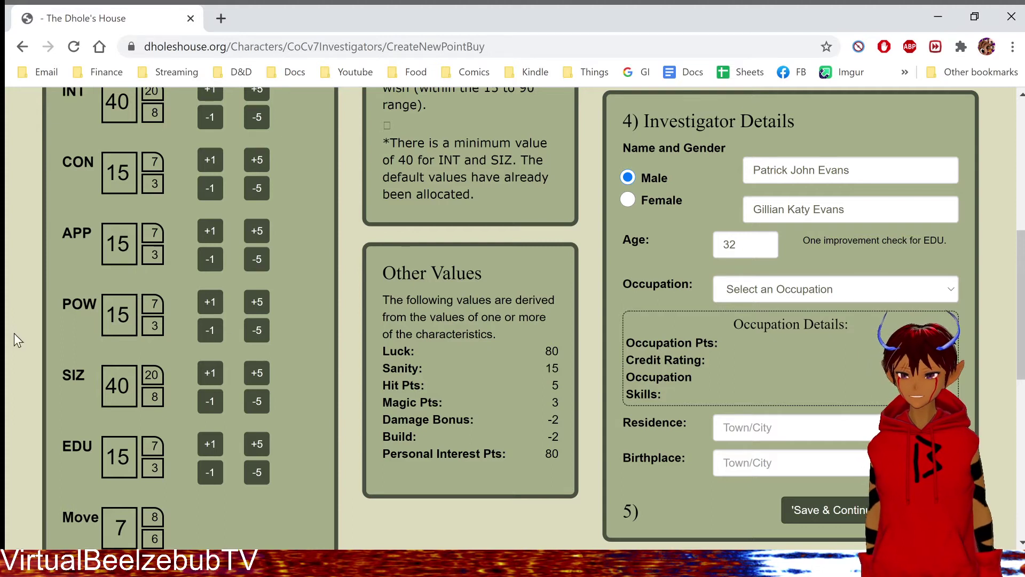
Raise SIZ in steps of 5 to its 90 maximum and dismiss the range warning
scroll(169, 297, down, 3)
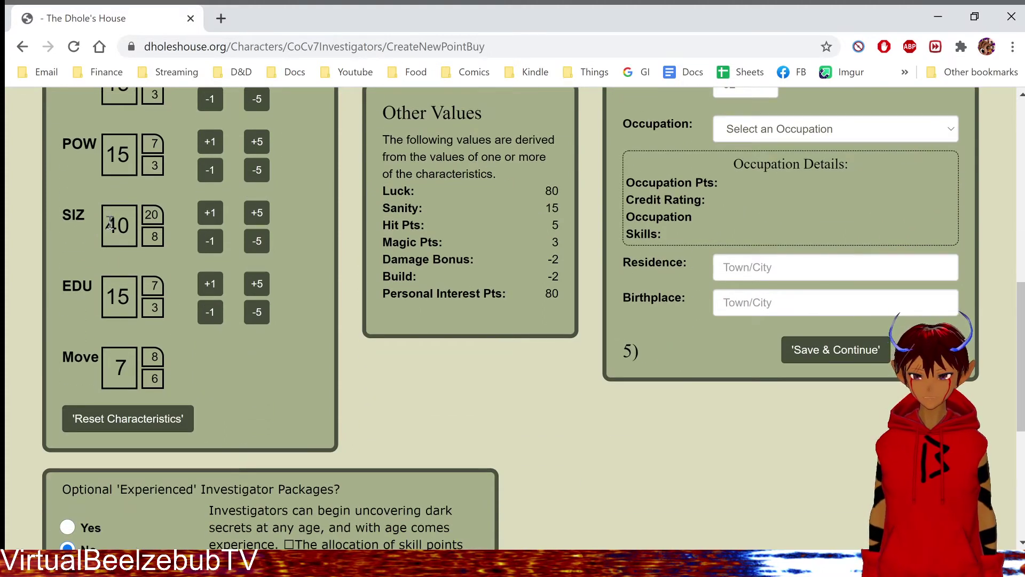
click(266, 216)
click(266, 218)
click(266, 218)
click(266, 218)
click(266, 218)
click(266, 218)
click(266, 218)
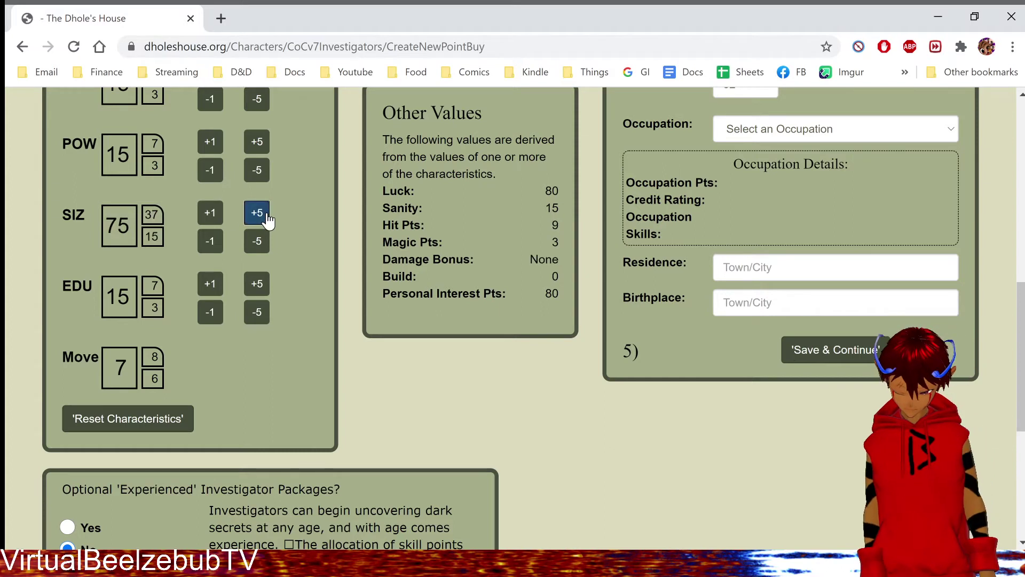
click(266, 218)
click(266, 218)
click(266, 218)
click(266, 218)
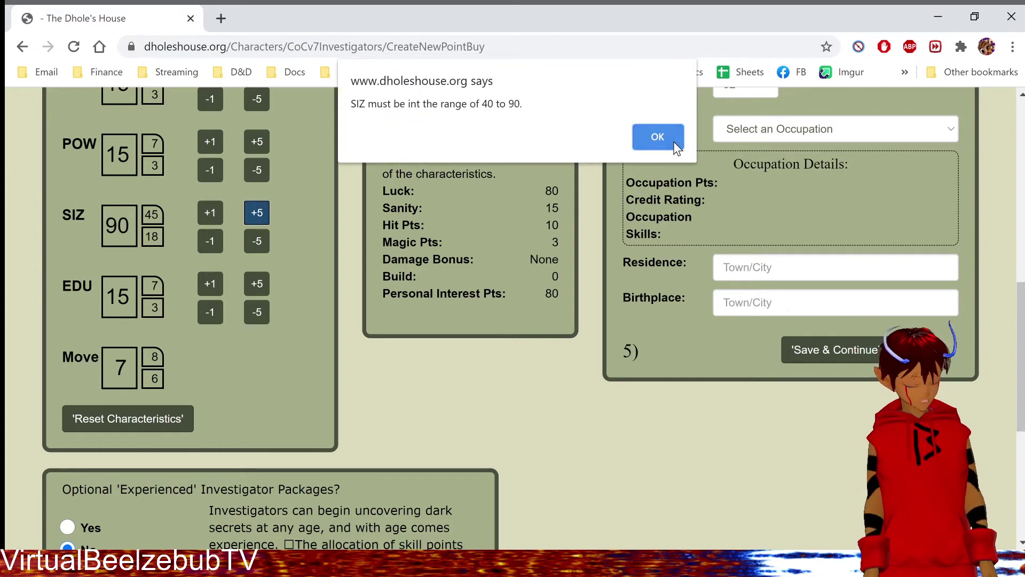
click(658, 137)
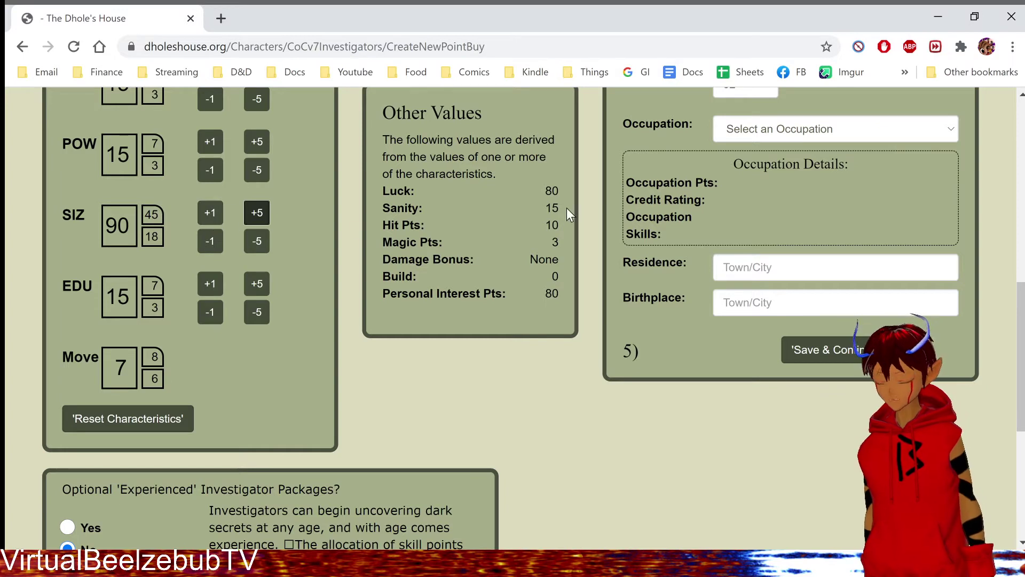
Drop SIZ to its 40 minimum, dismiss the warning, check Damage Bonus -2, then add 5
click(257, 241)
click(257, 241)
click(256, 241)
click(249, 240)
click(249, 240)
click(249, 240)
click(249, 241)
click(249, 241)
click(249, 240)
click(249, 240)
click(249, 240)
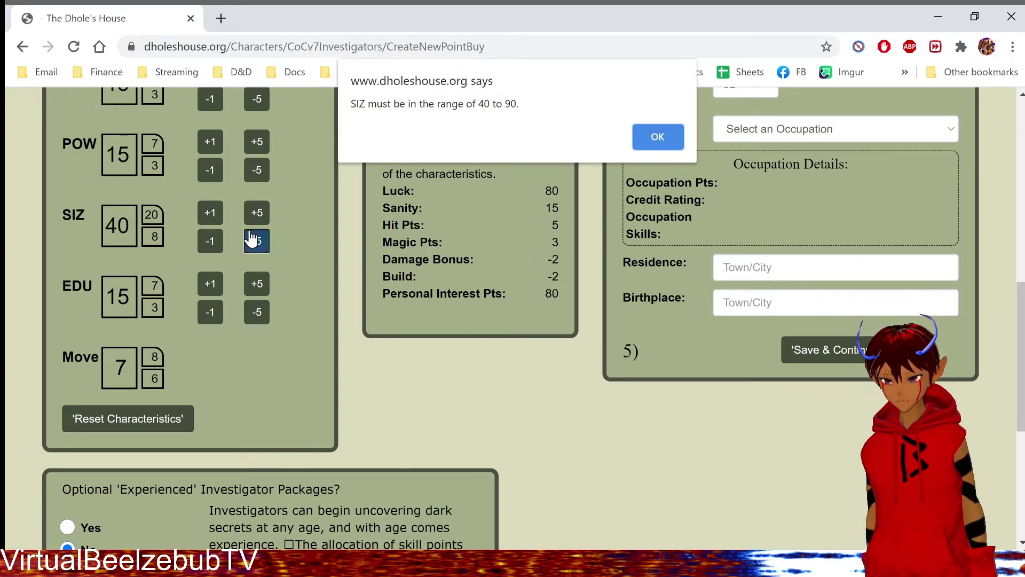
click(674, 135)
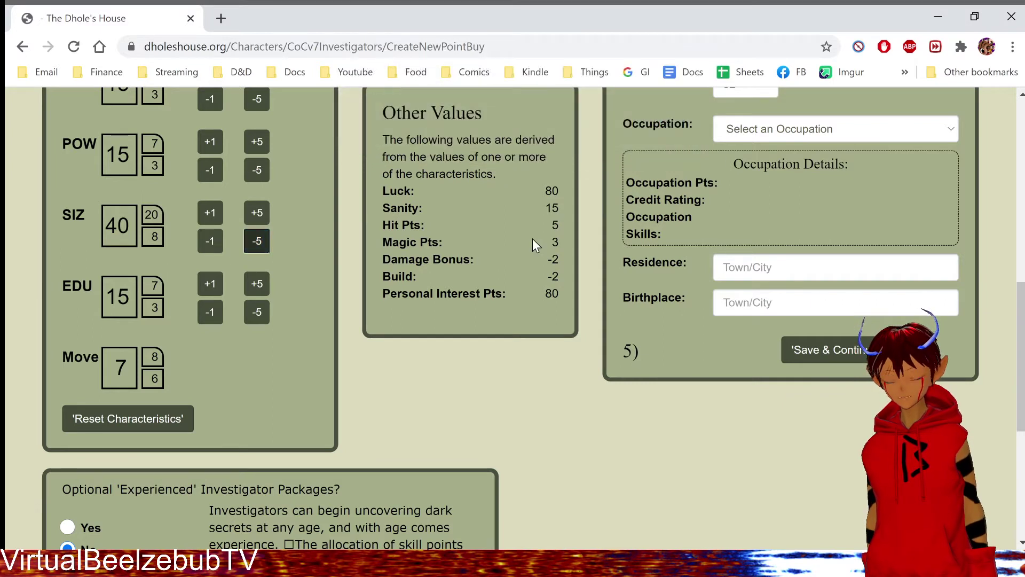
drag(532, 262, 565, 260)
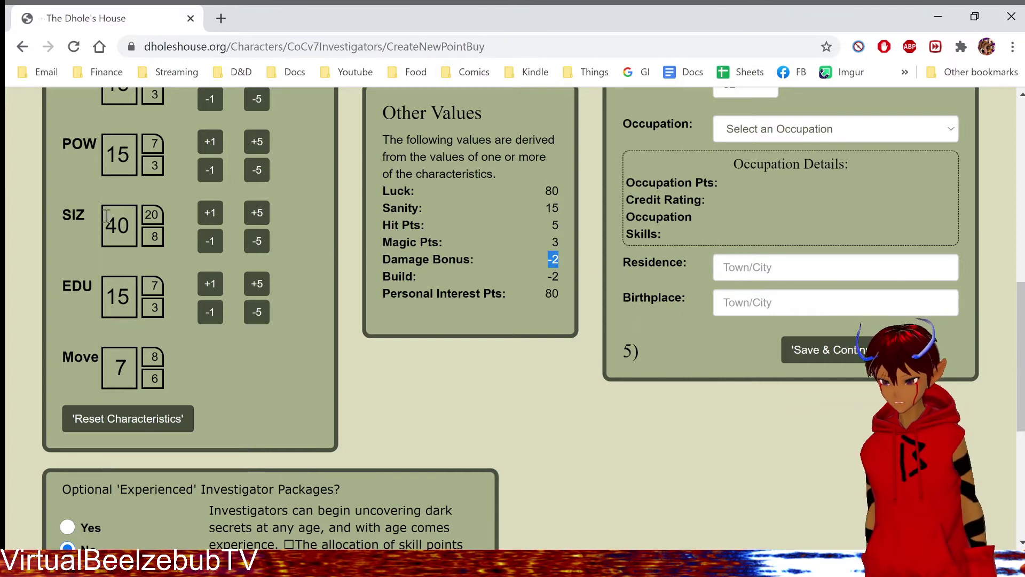
click(268, 213)
click(268, 213)
Raise SIZ to 75, then lower it to 70 for 8 Hit Pts and Build 0
click(268, 215)
click(268, 214)
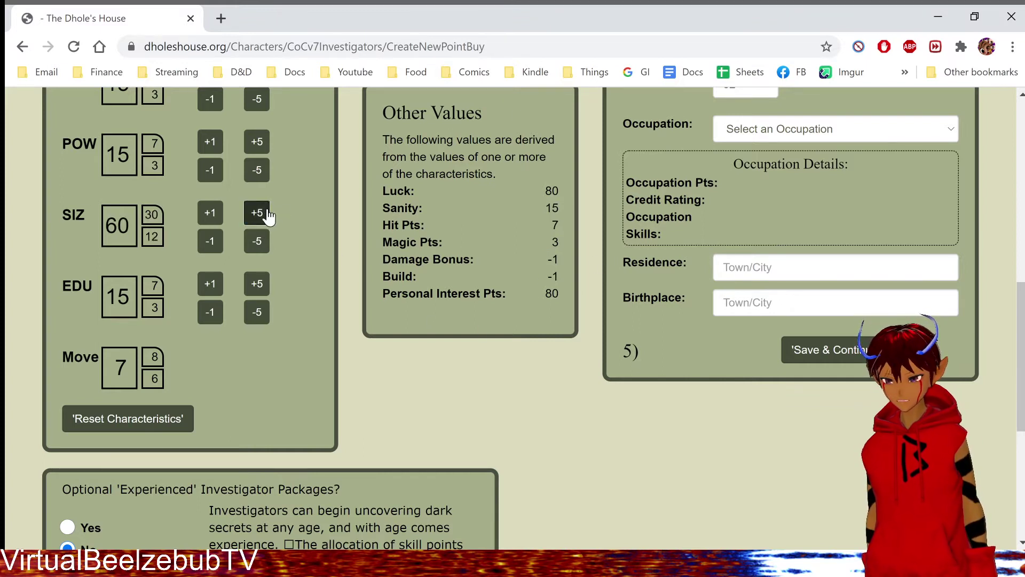
click(268, 215)
click(269, 215)
click(270, 216)
click(257, 241)
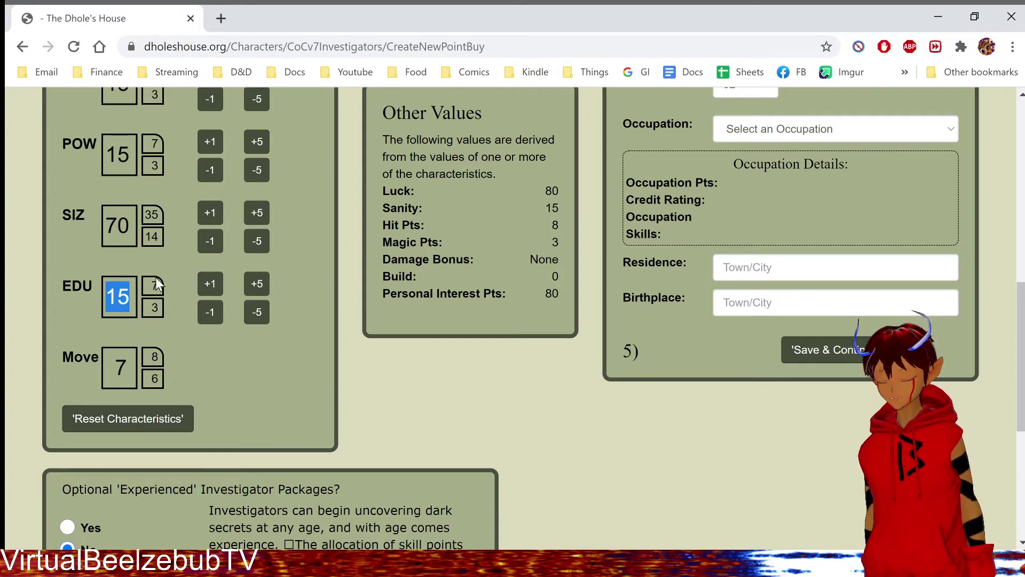
Highlight the INT and EDU labels on the characteristics form
scroll(306, 292, up, 3)
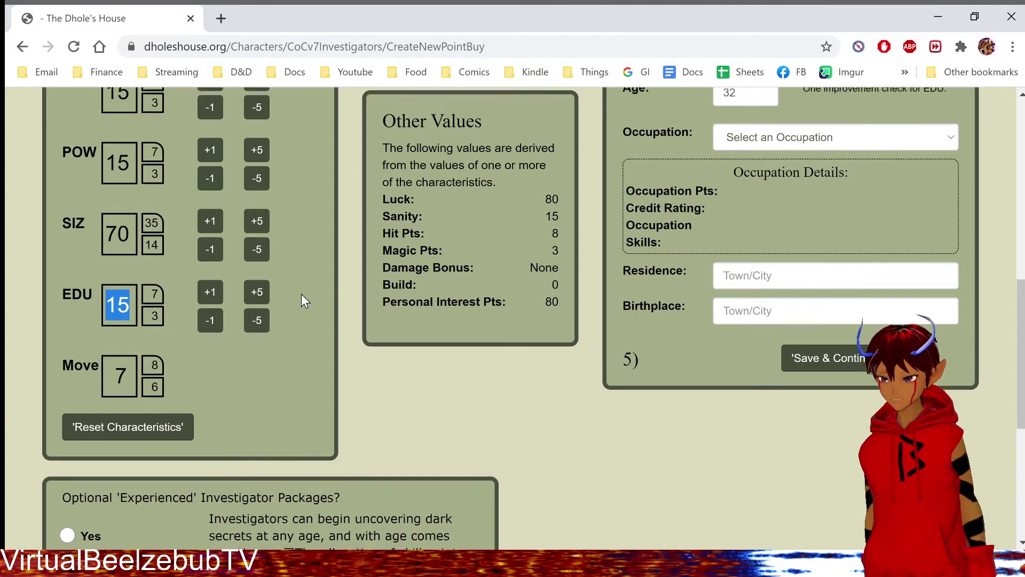
scroll(138, 172, up, 2)
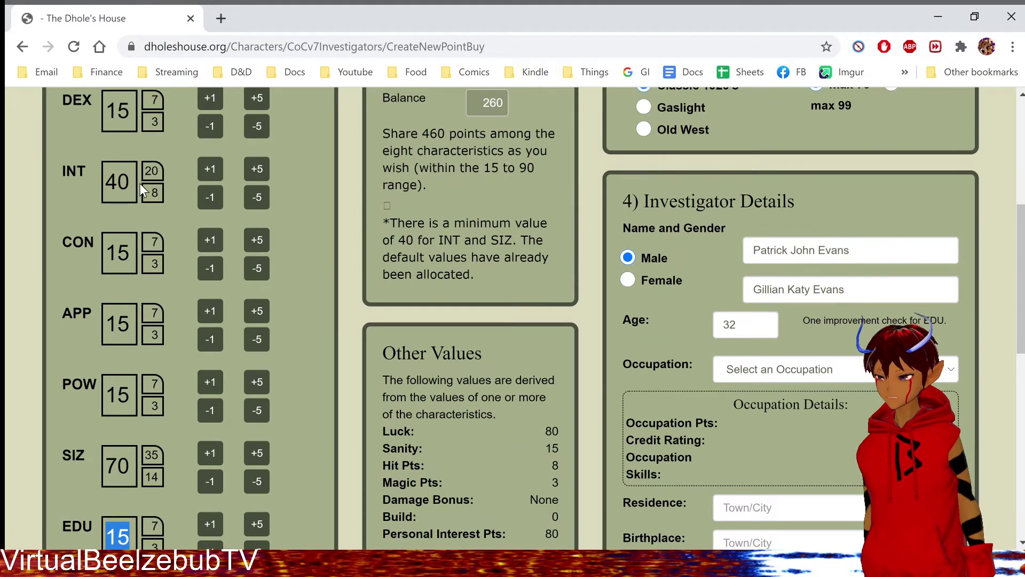
double_click(92, 170)
scroll(93, 171, down, 4)
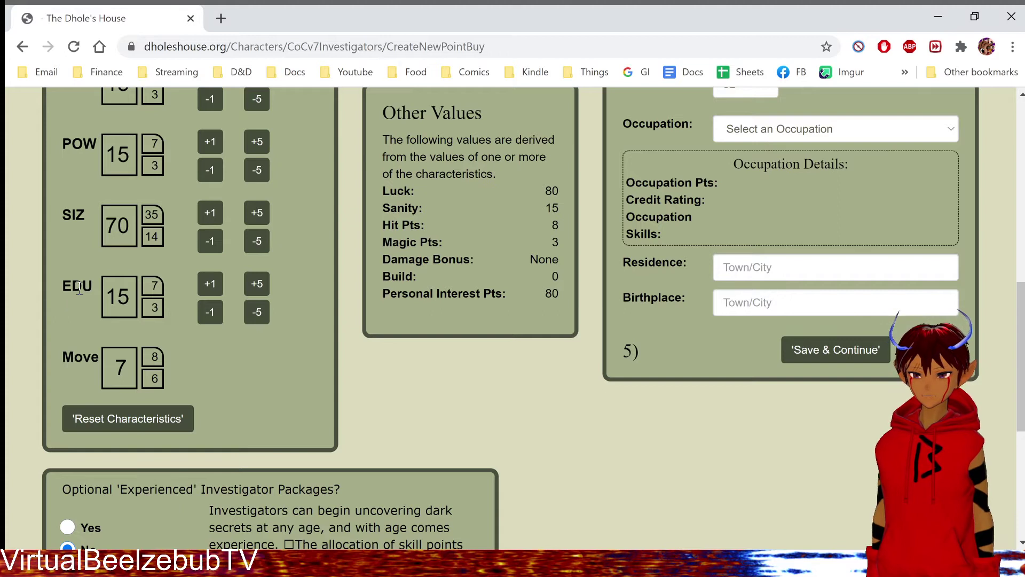
drag(74, 281, 97, 279)
click(17, 293)
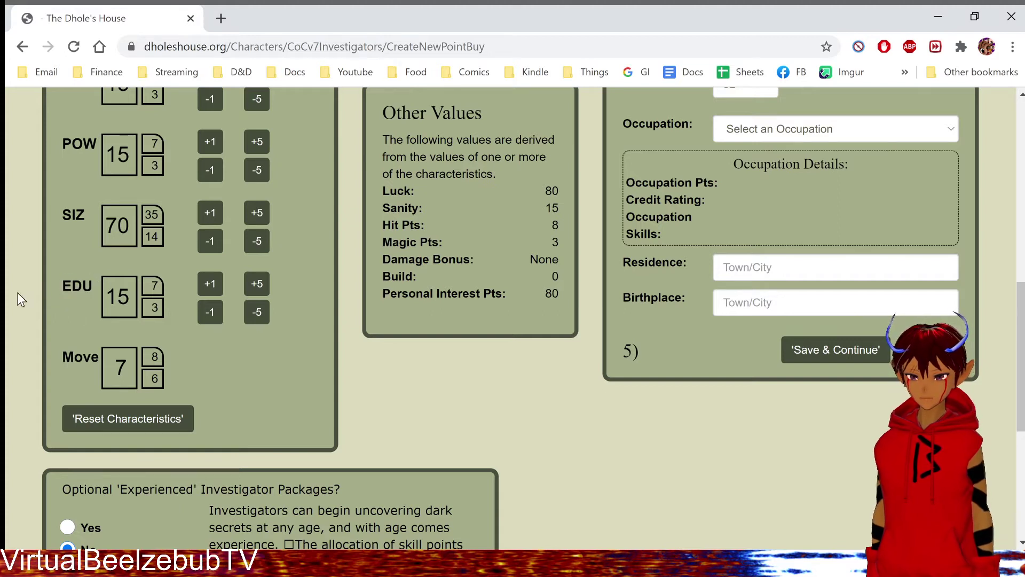
double_click(77, 288)
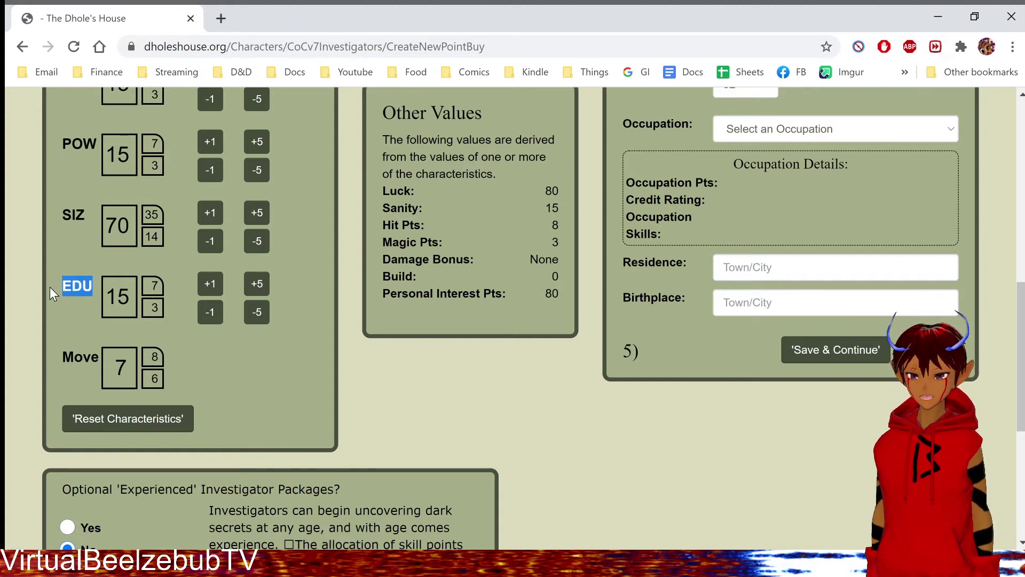
click(98, 284)
scroll(99, 256, up, 3)
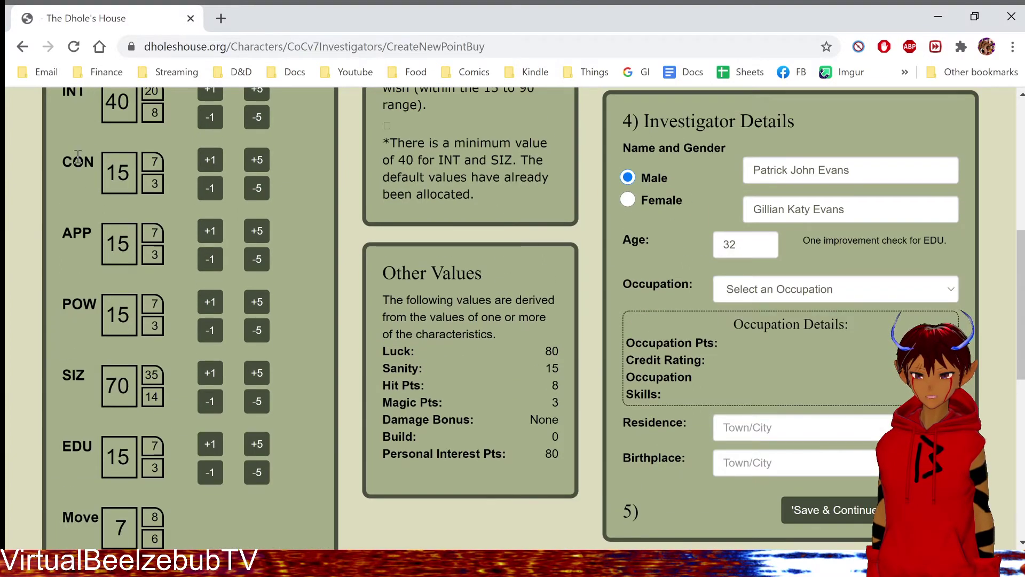
double_click(79, 446)
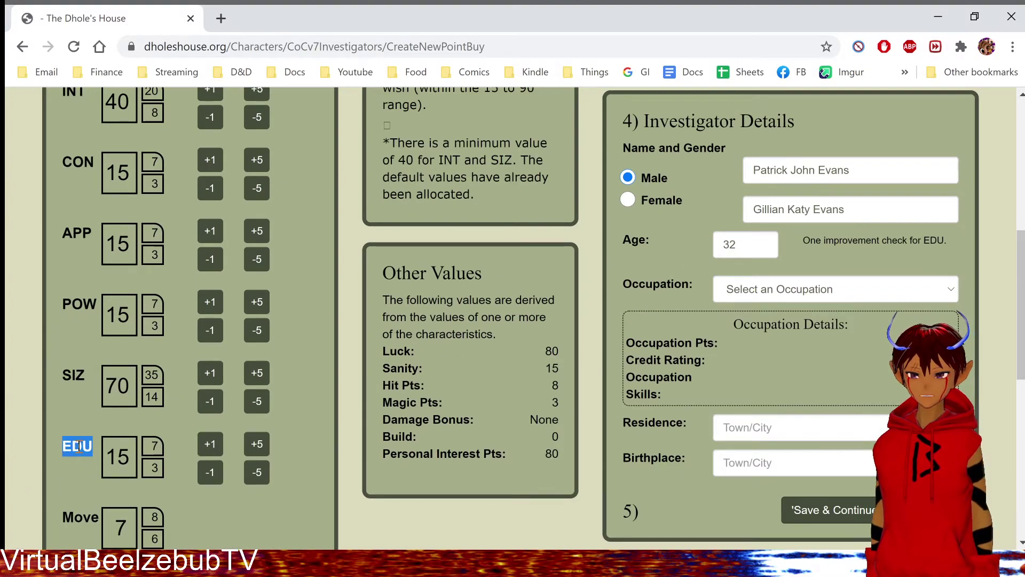
scroll(91, 428, down, 3)
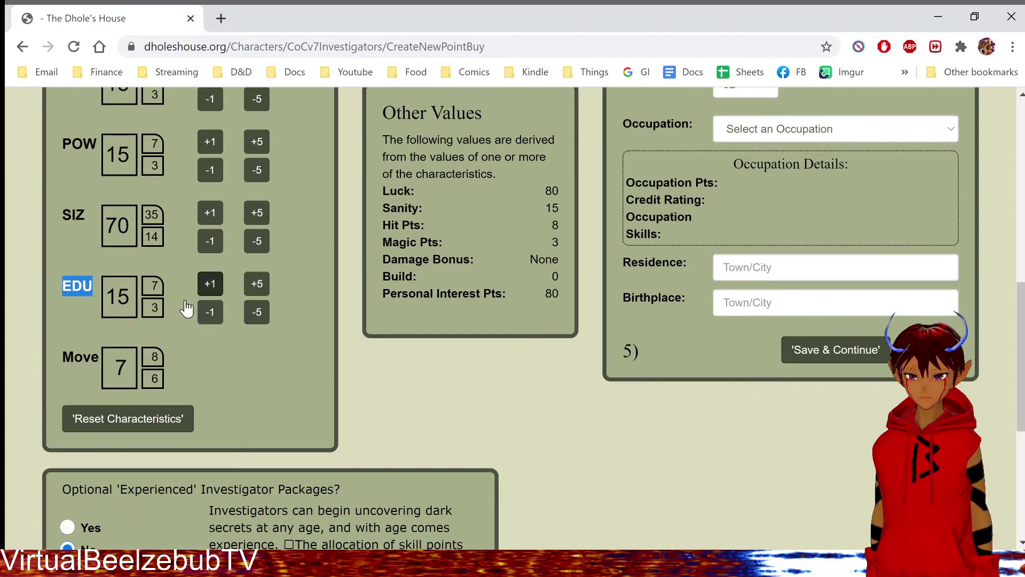
click(151, 284)
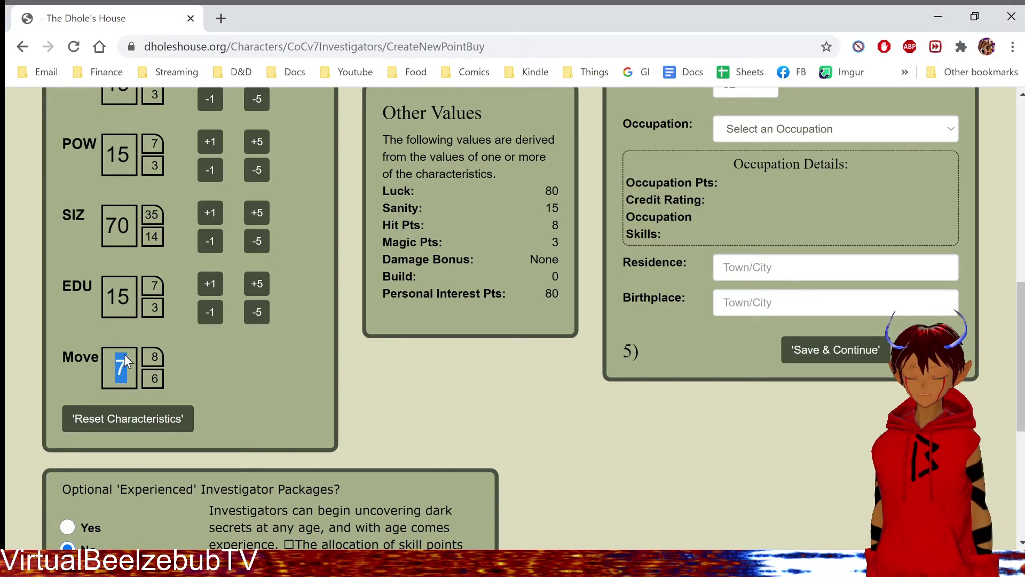
Check the derived Move value of 7
scroll(202, 389, up, 5)
scroll(210, 398, down, 6)
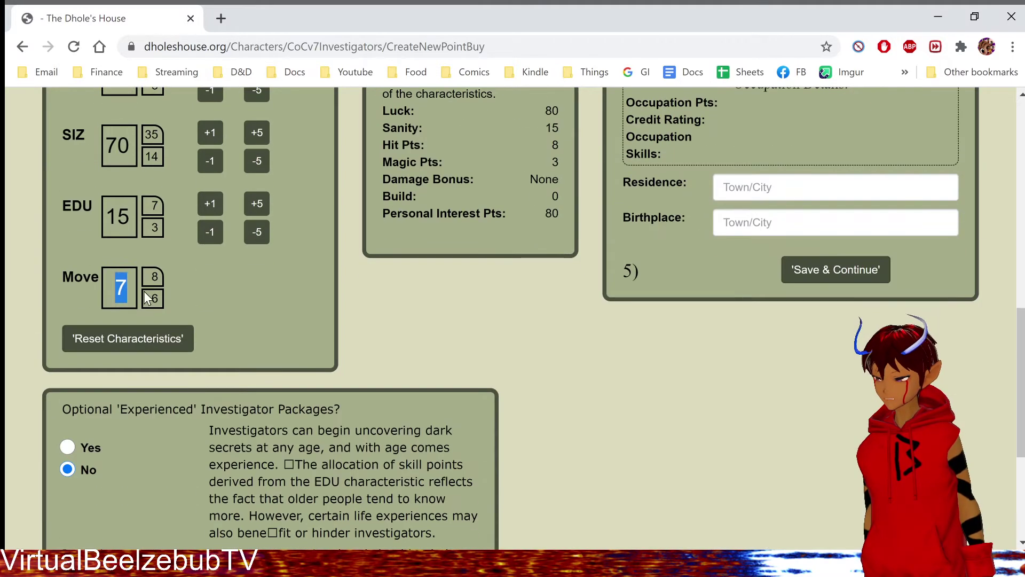
scroll(160, 299, up, 8)
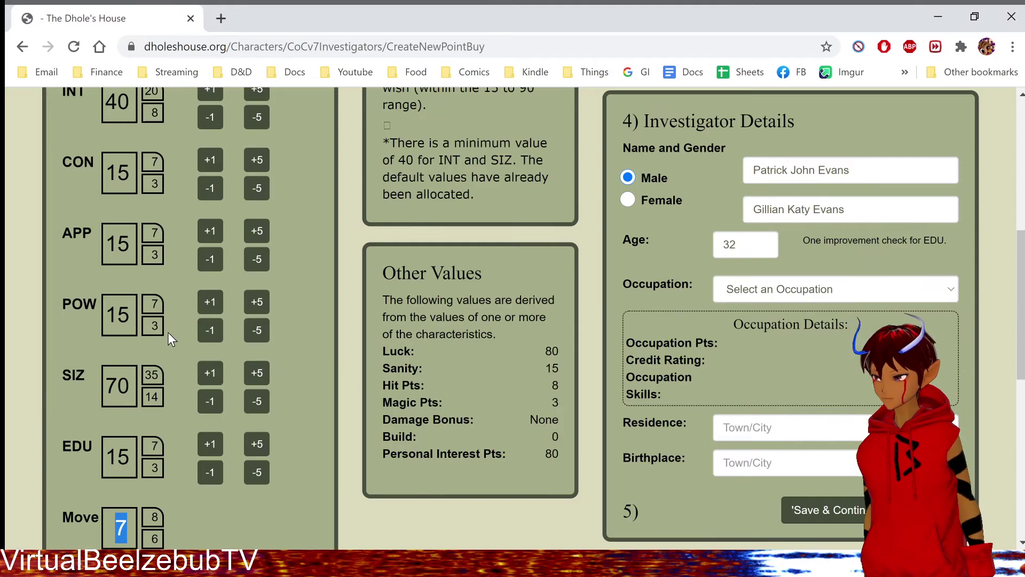
scroll(171, 333, down, 6)
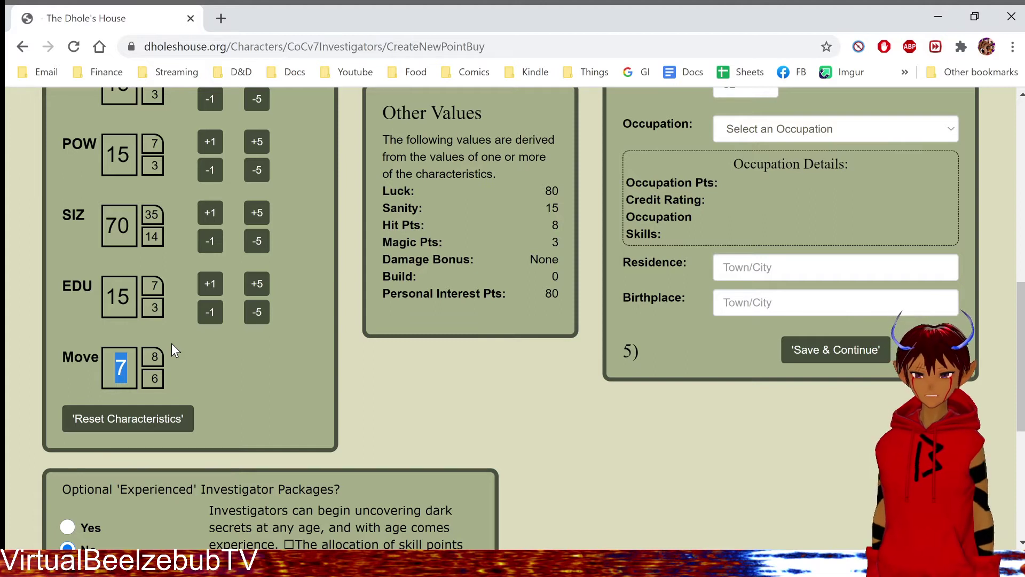
click(199, 390)
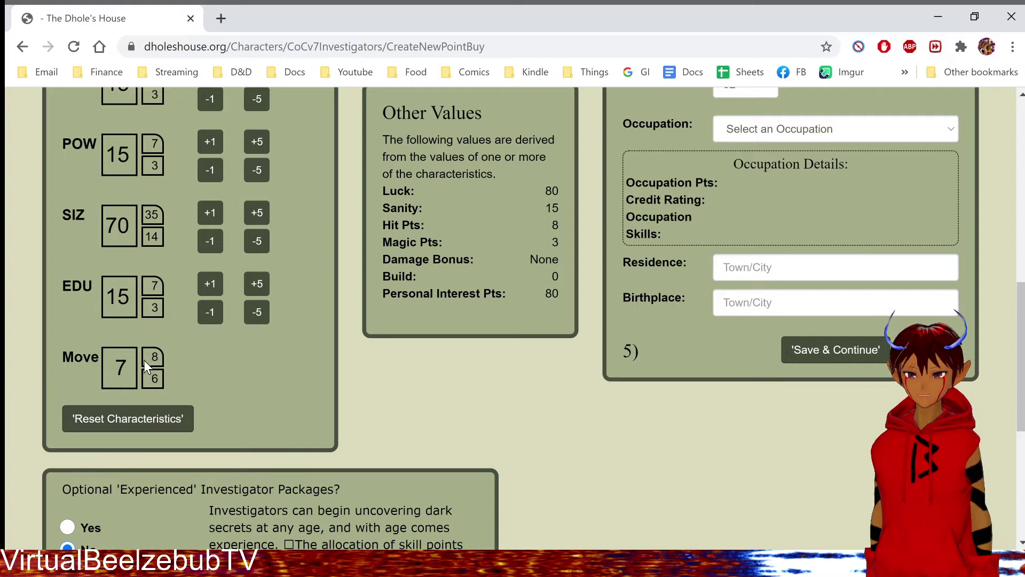
drag(133, 366, 100, 363)
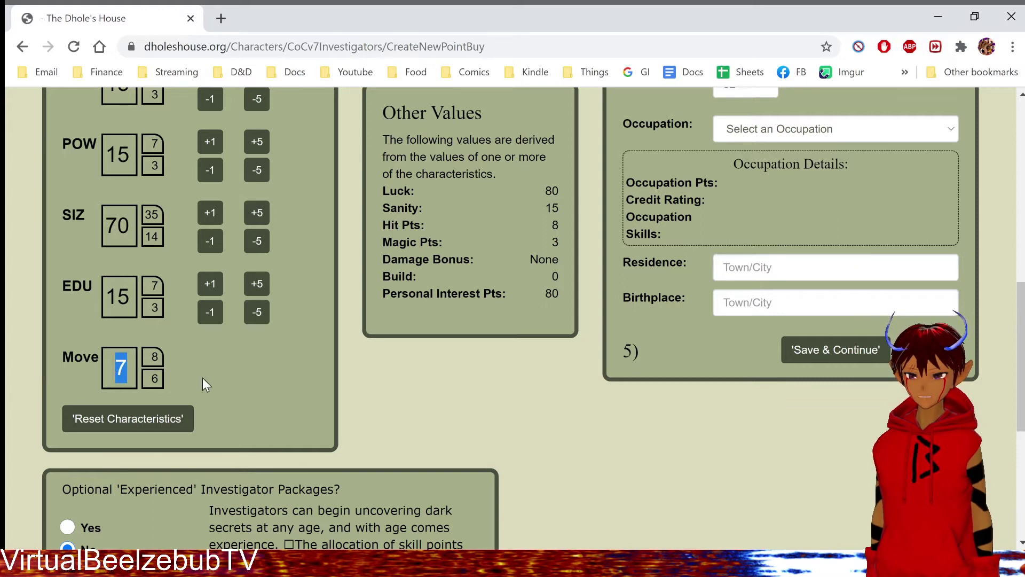
click(231, 395)
Raise DEX from 15 to its 90 maximum and dismiss the range warning
scroll(289, 389, up, 5)
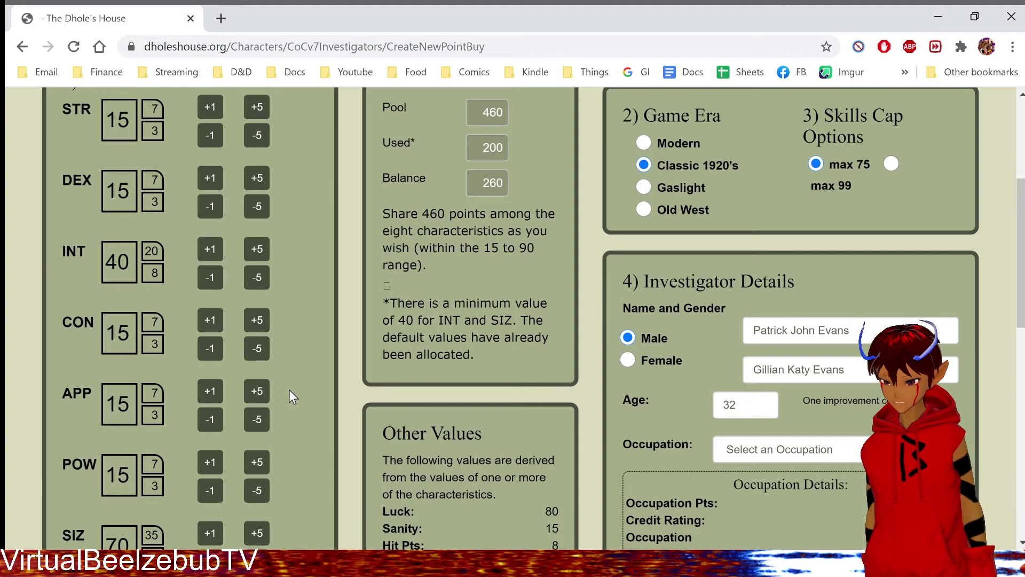
click(249, 181)
click(249, 181)
click(249, 182)
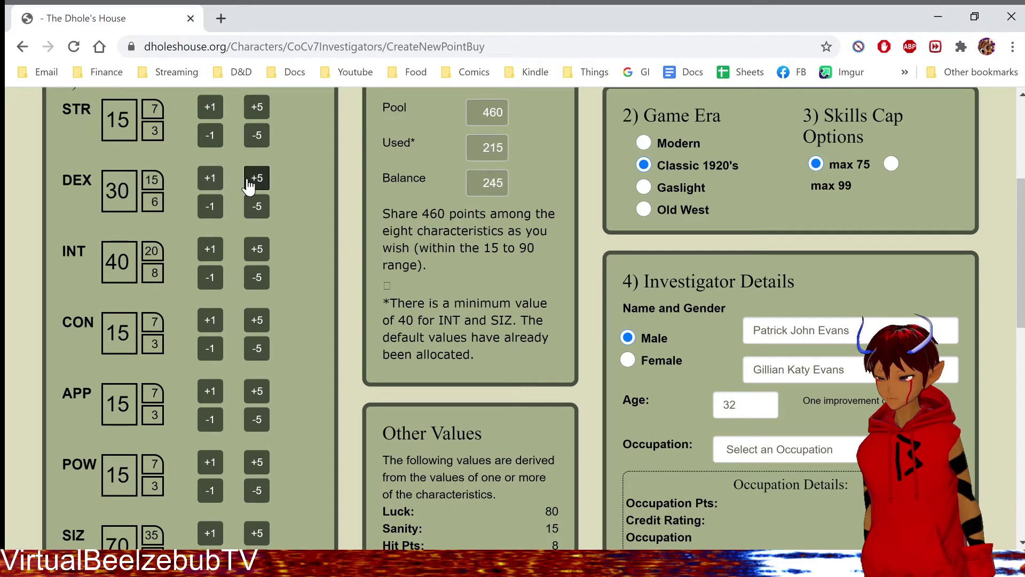
double_click(249, 182)
click(250, 182)
triple_click(250, 183)
double_click(251, 184)
double_click(252, 187)
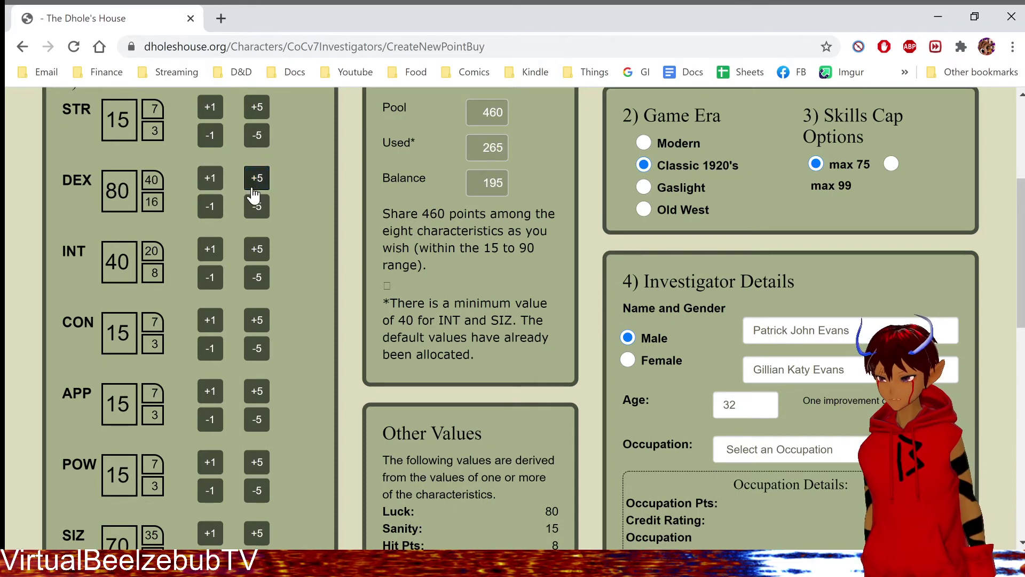
double_click(252, 184)
click(254, 185)
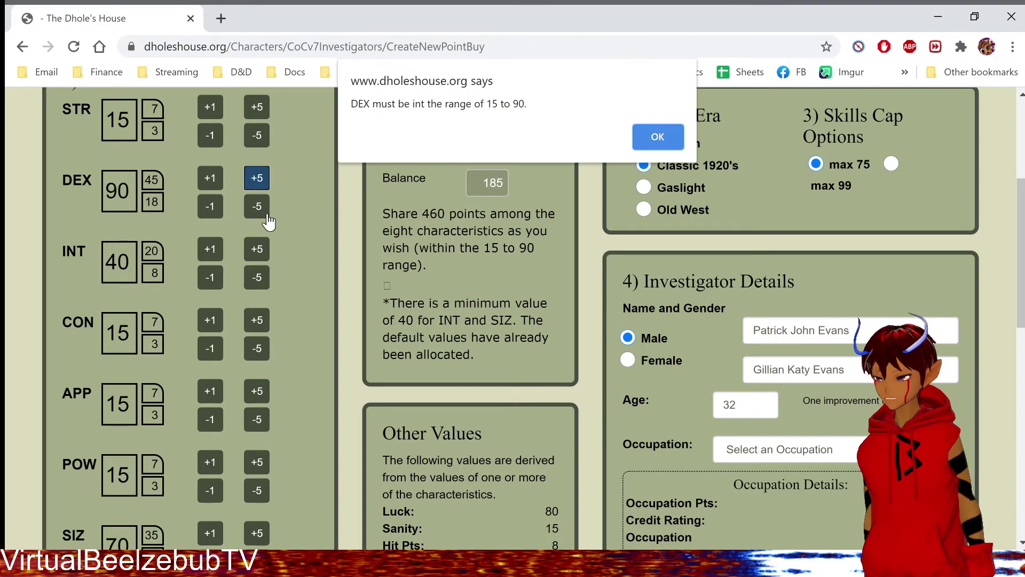
click(657, 140)
Zoom the page out and settle DEX at 70, giving Move 8 and 205 points left
scroll(114, 201, down, 3)
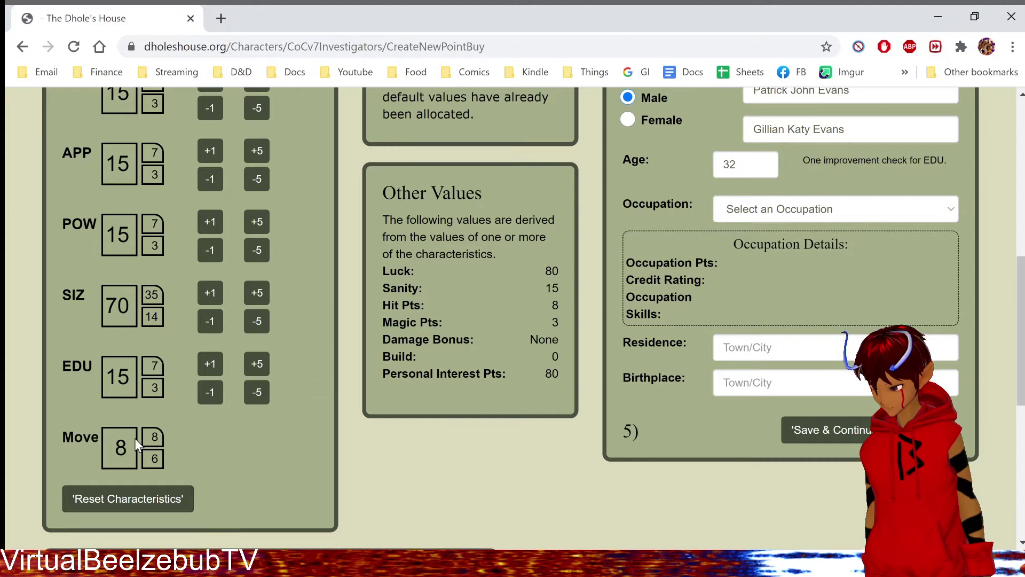
scroll(145, 422, up, 3)
scroll(240, 193, down, 1)
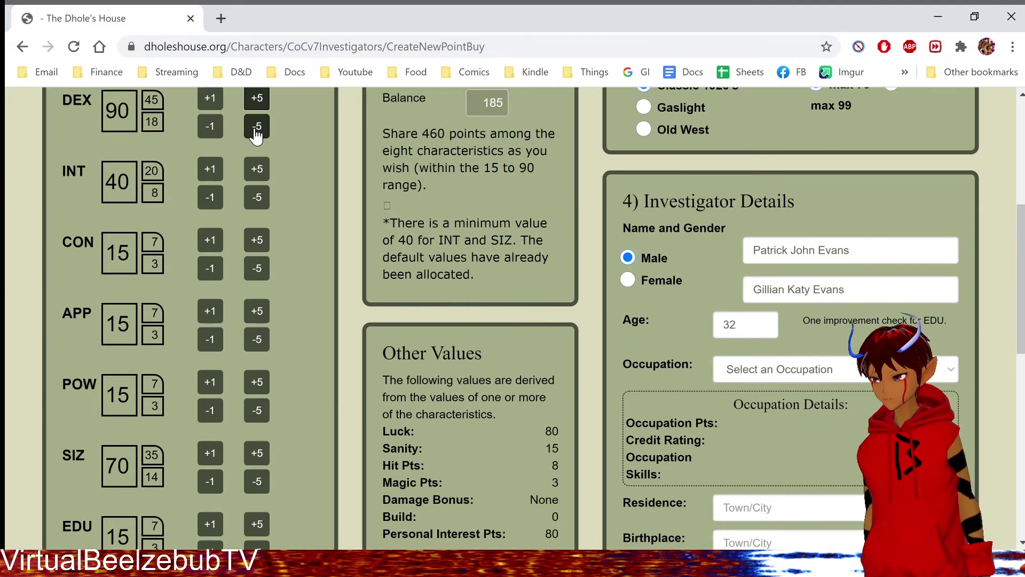
key(ctrl+minus)
key(ctrl+minus)
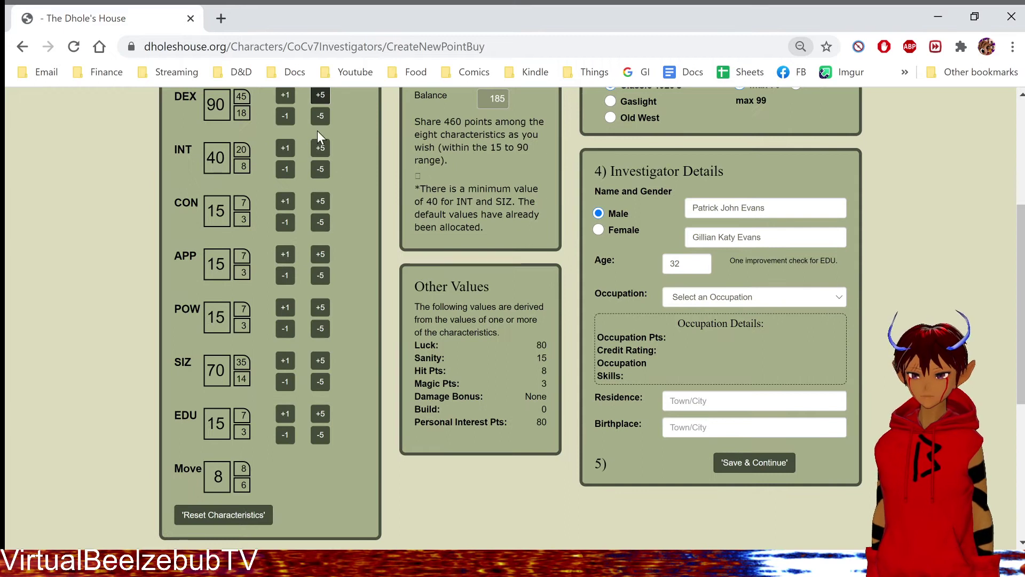
click(321, 116)
click(320, 116)
click(320, 116)
click(320, 115)
click(321, 115)
click(320, 116)
click(321, 116)
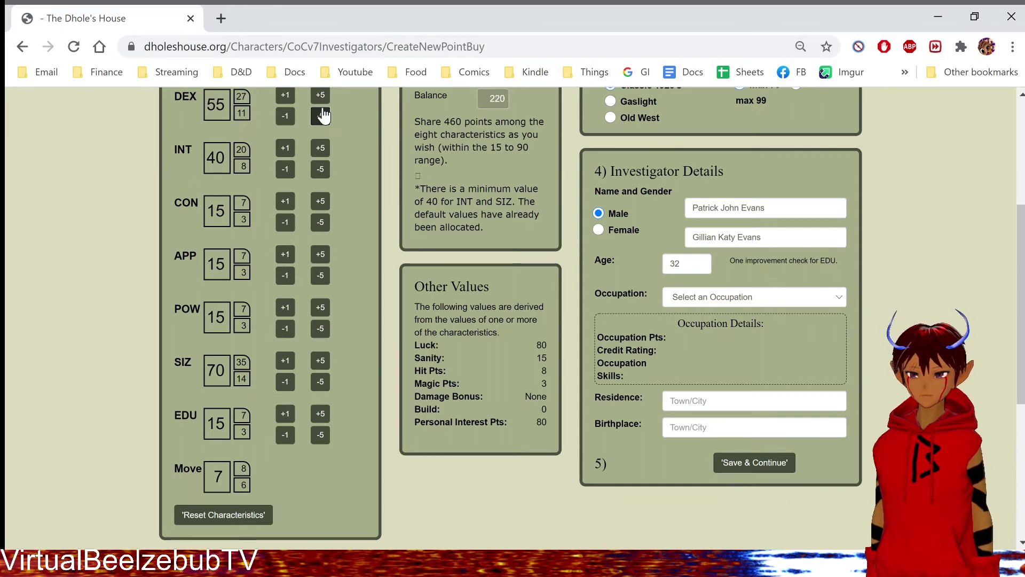
click(321, 100)
click(321, 101)
click(321, 101)
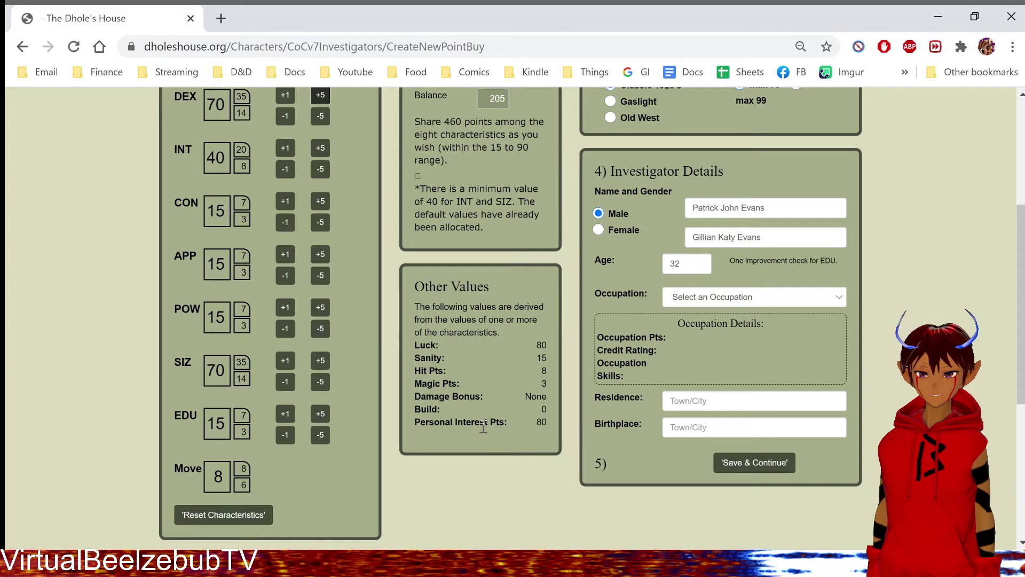
Push EDU to its 90 maximum, dismiss the warning, and lower it to 70
click(321, 415)
click(321, 415)
click(321, 415)
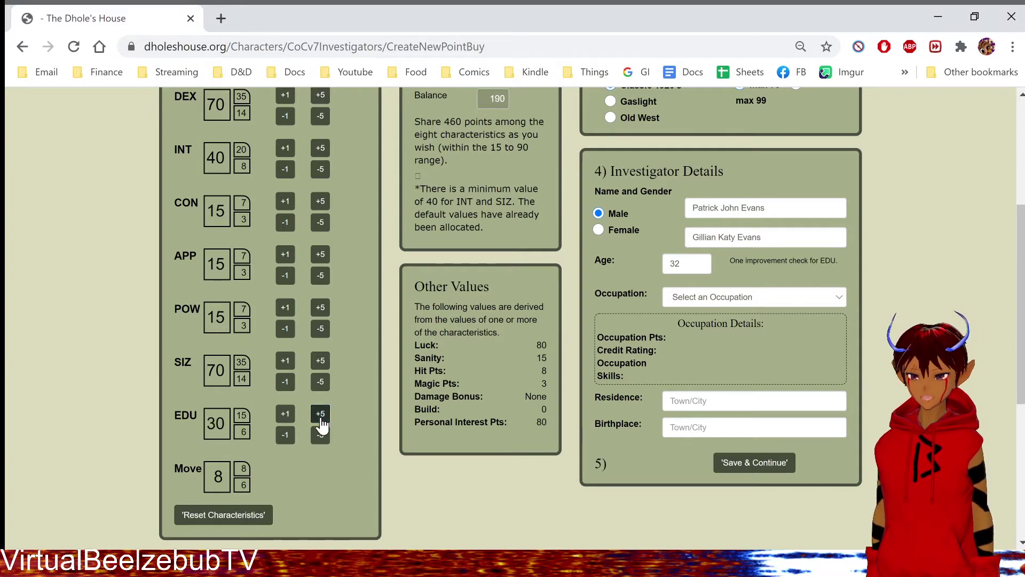
click(320, 415)
click(320, 416)
click(321, 416)
double_click(321, 416)
click(320, 415)
double_click(321, 416)
click(321, 416)
double_click(320, 415)
click(320, 416)
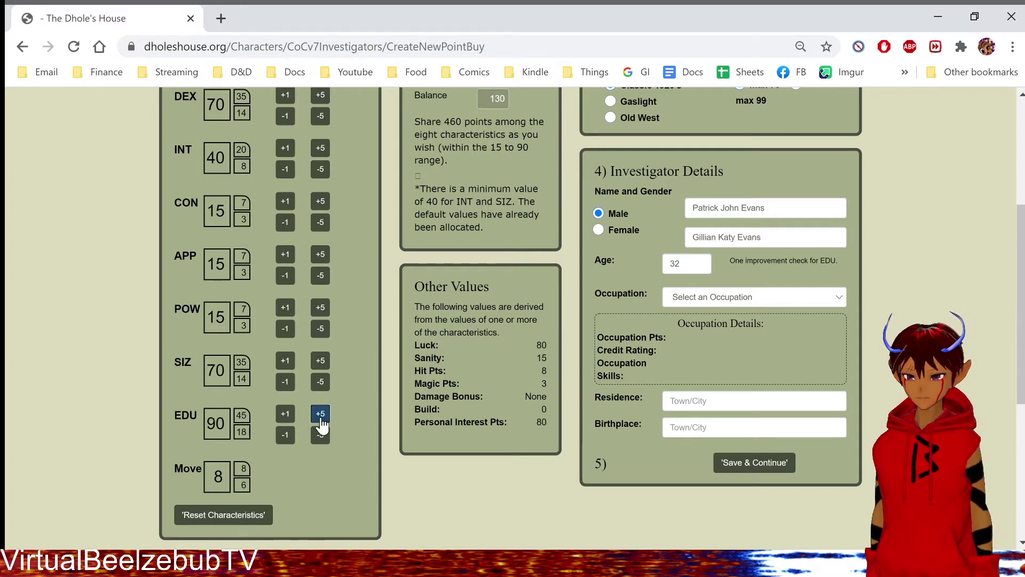
click(320, 415)
click(661, 137)
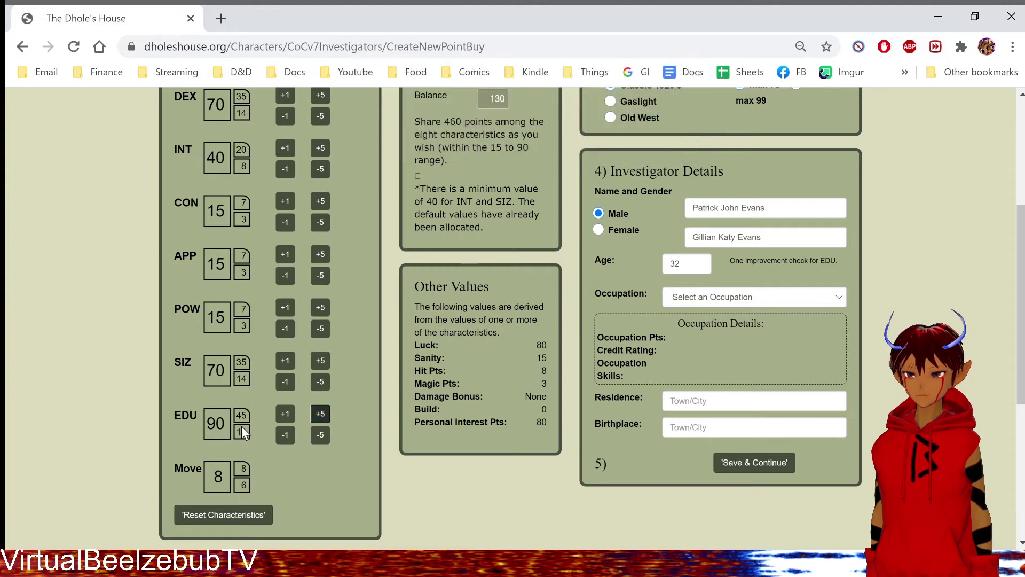
double_click(322, 437)
double_click(323, 438)
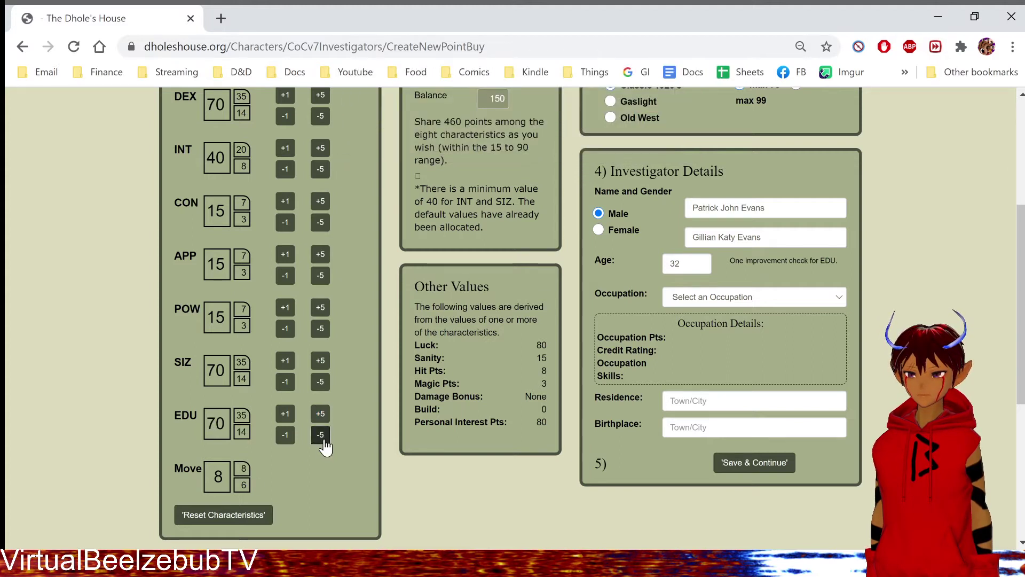
Raise POW to 75, lower it to 70, and check the resulting Sanity of 70
double_click(327, 308)
click(321, 307)
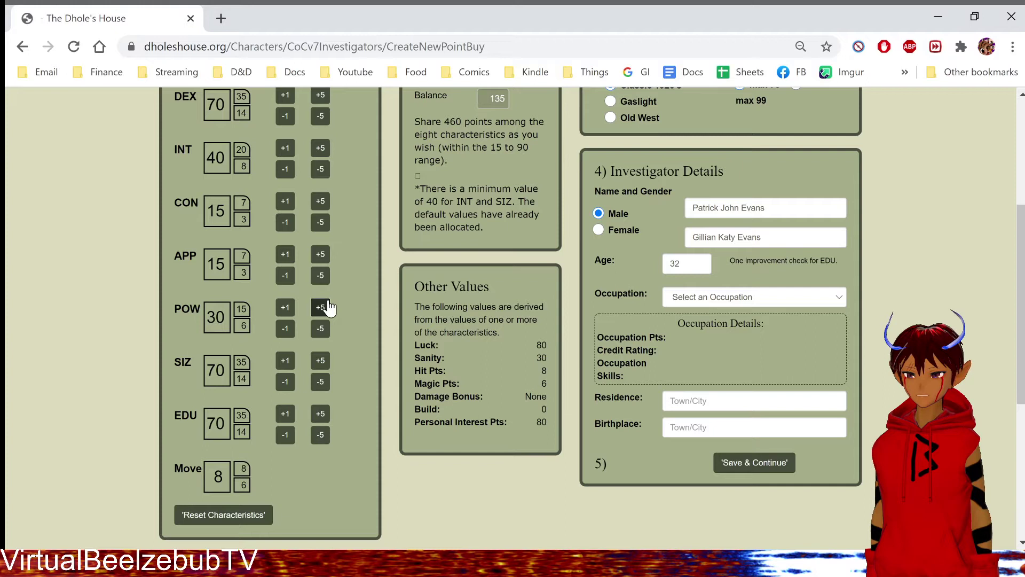
double_click(321, 308)
click(321, 308)
click(321, 308)
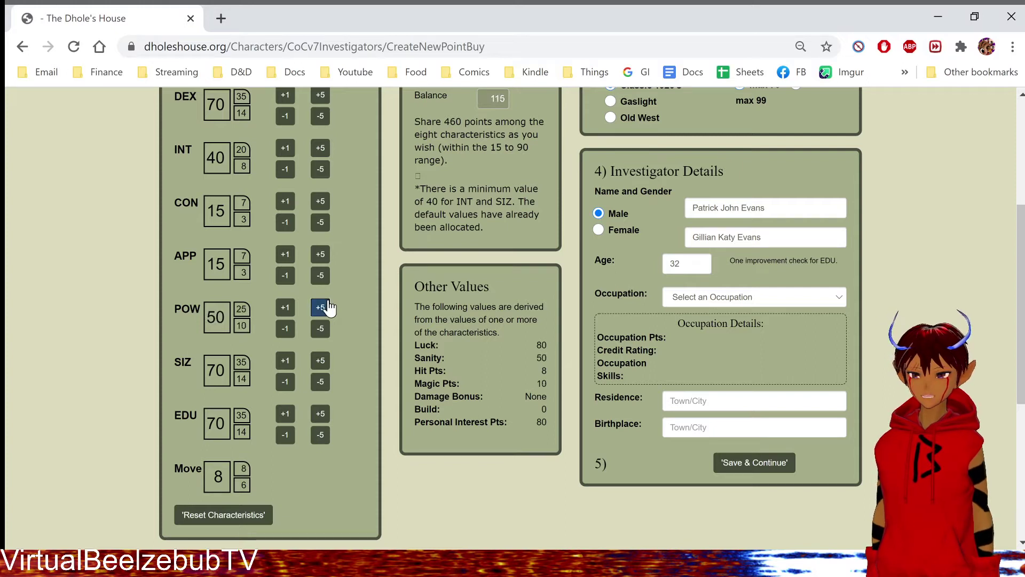
click(321, 308)
double_click(321, 308)
click(321, 308)
click(321, 307)
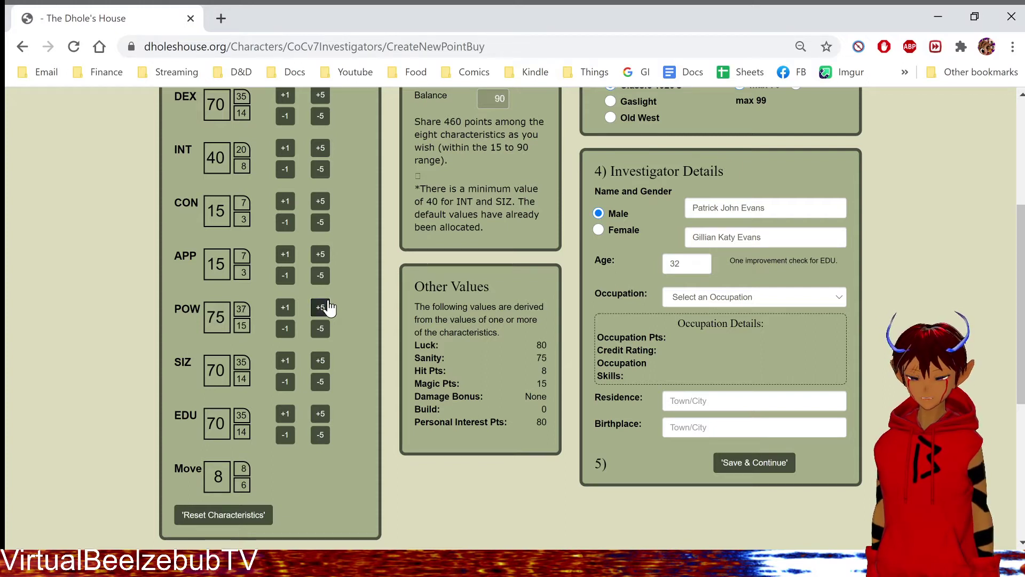
click(322, 328)
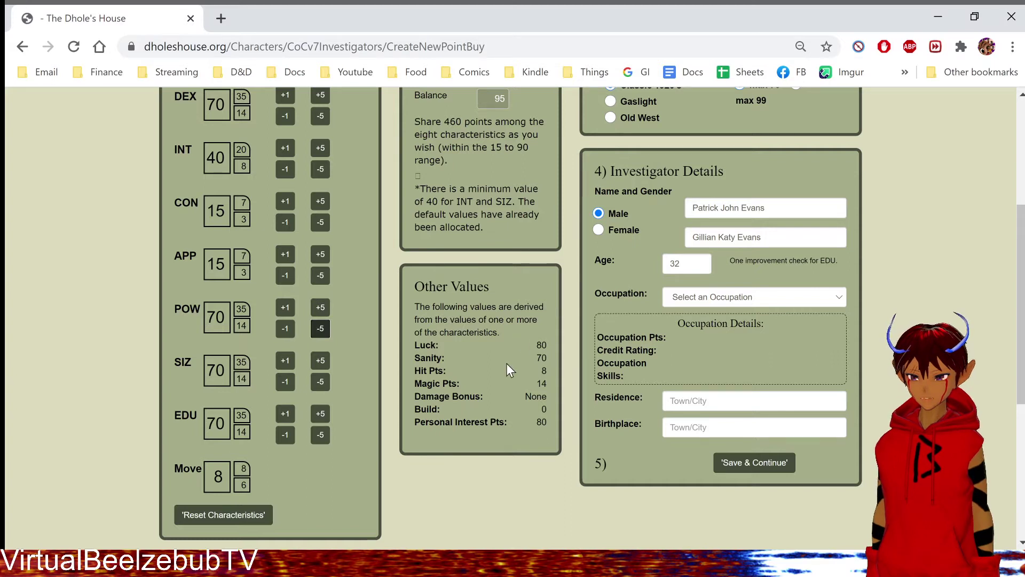
double_click(538, 359)
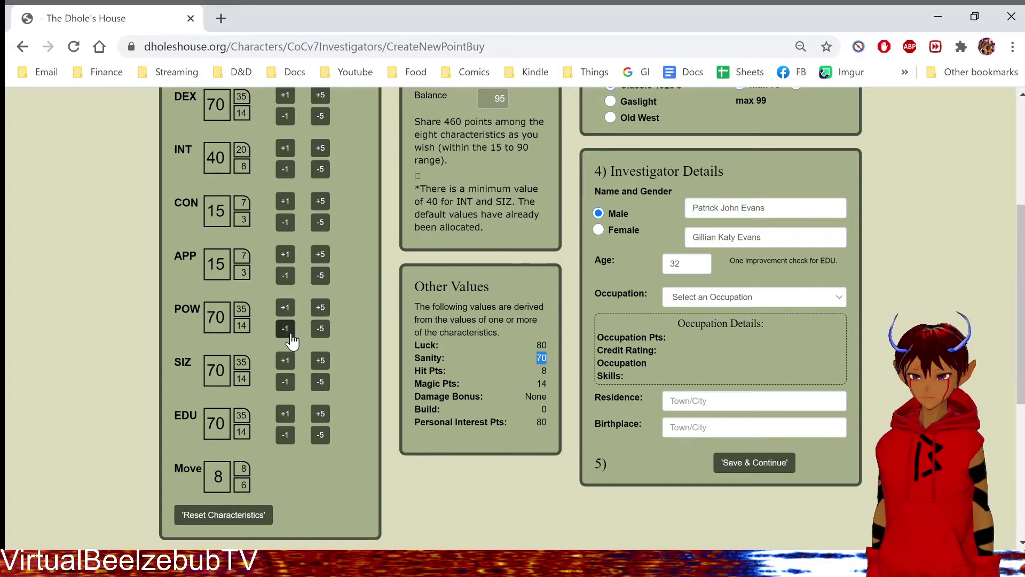
Lower POW to its 15 minimum and dismiss the out-of-range warning
click(320, 329)
click(320, 329)
click(320, 329)
click(320, 329)
click(320, 329)
click(319, 329)
click(320, 329)
click(320, 329)
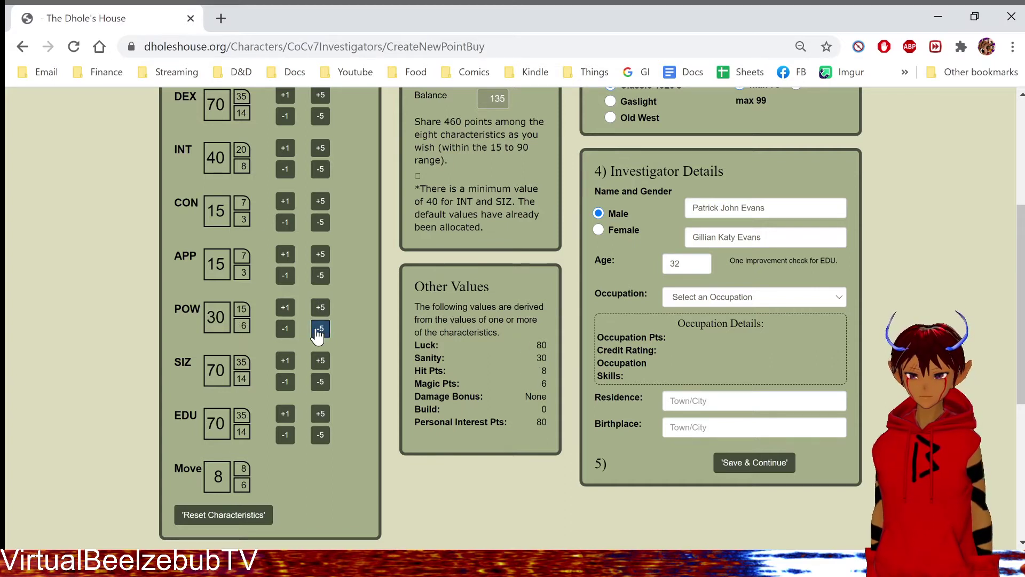
click(320, 329)
click(320, 329)
click(320, 329)
click(319, 329)
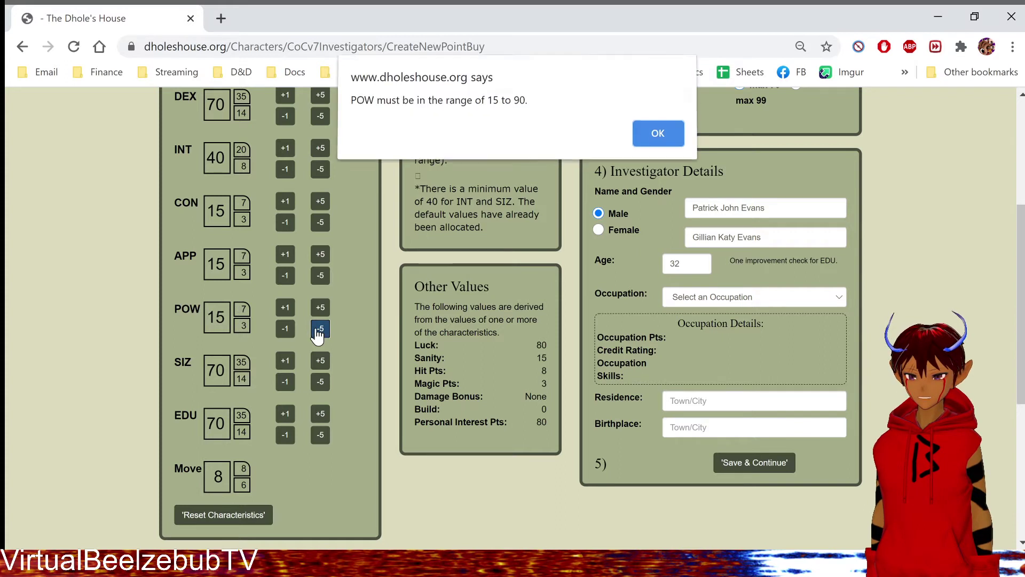
click(658, 137)
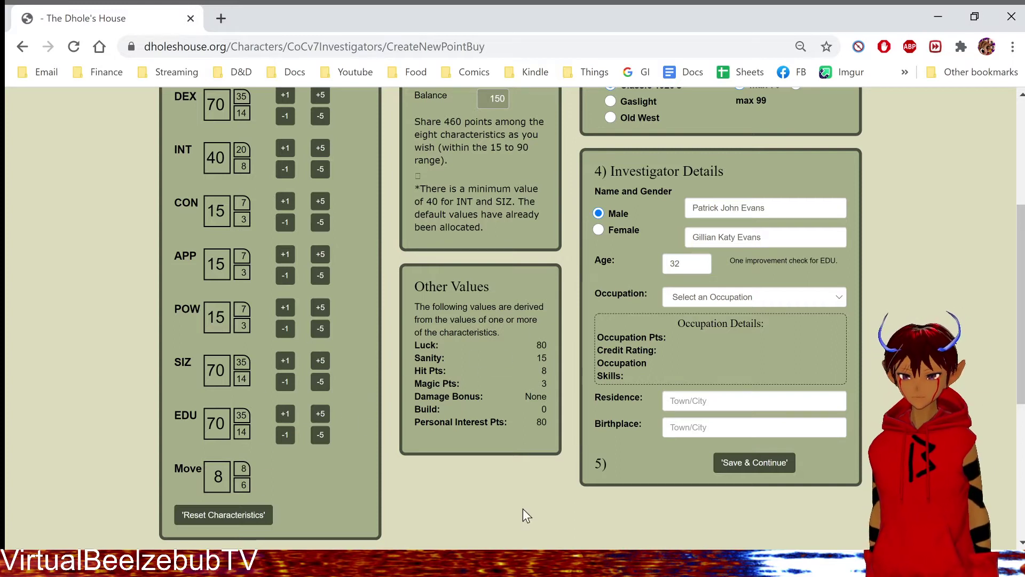
Raise POW to its maximum and dismiss the out-of-range warning
click(320, 307)
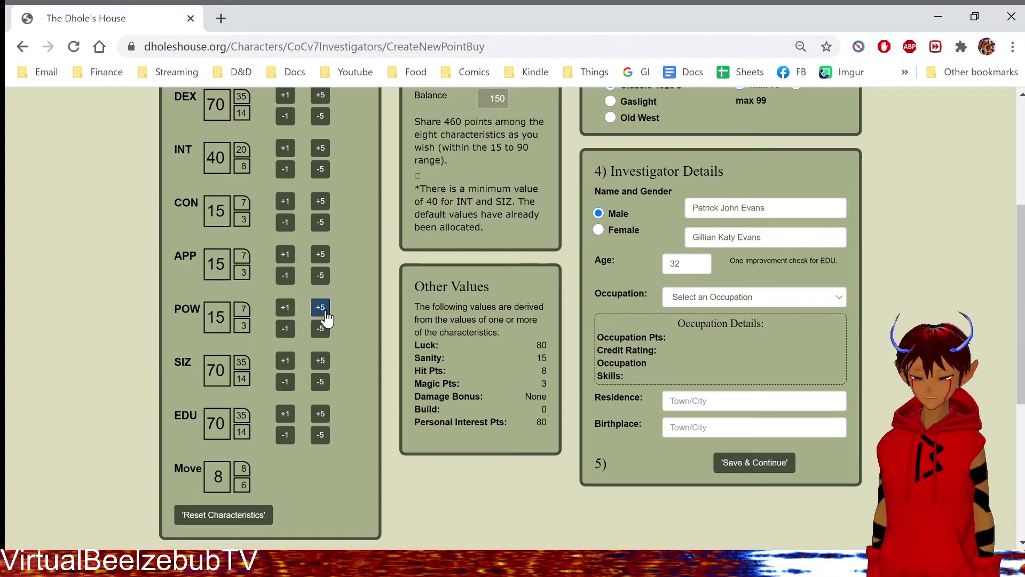
click(320, 308)
click(320, 308)
click(321, 307)
click(320, 308)
click(320, 307)
click(325, 312)
click(325, 312)
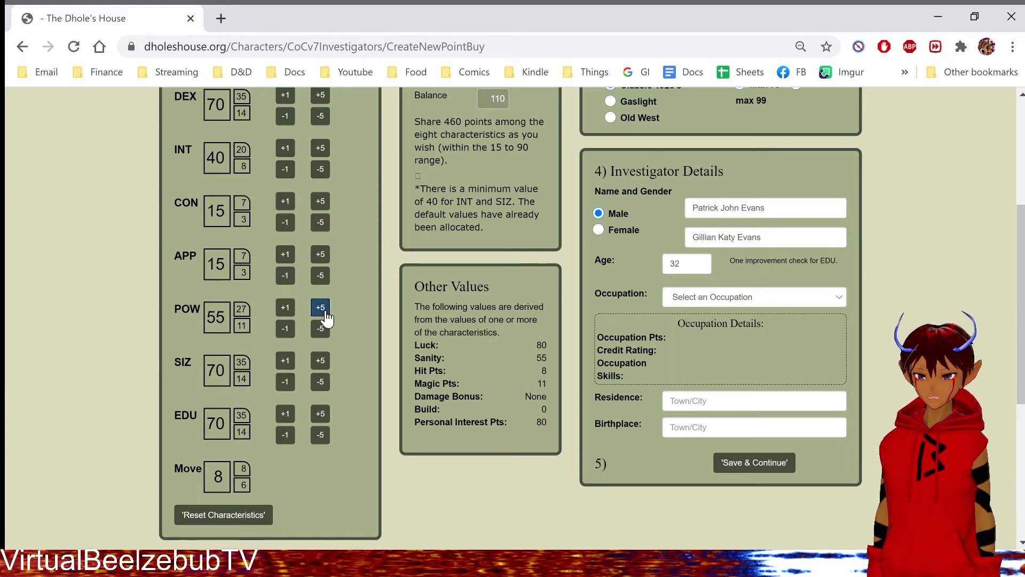
click(325, 312)
click(325, 311)
click(326, 312)
click(325, 312)
click(325, 312)
click(325, 312)
click(326, 312)
click(325, 312)
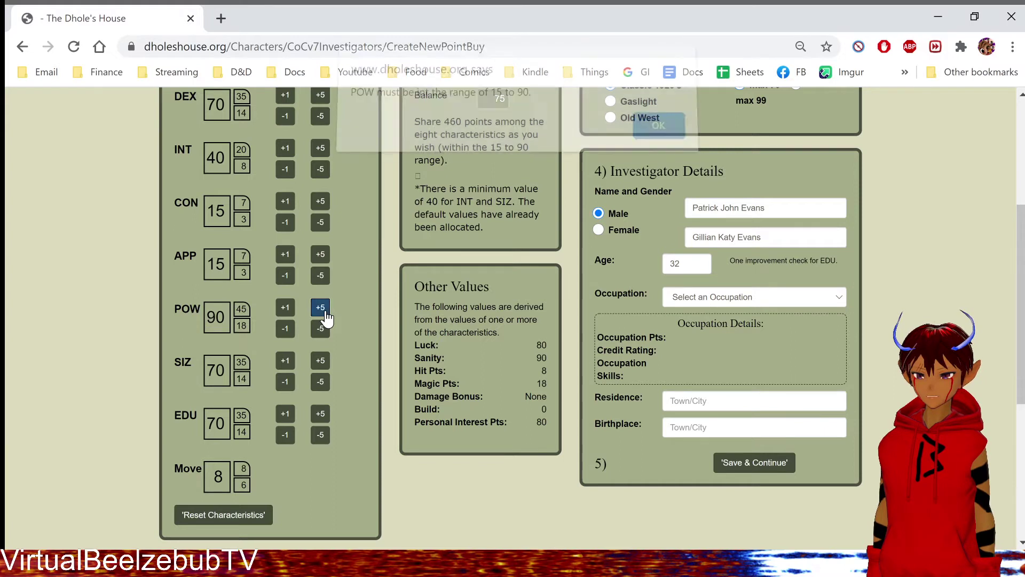
click(672, 136)
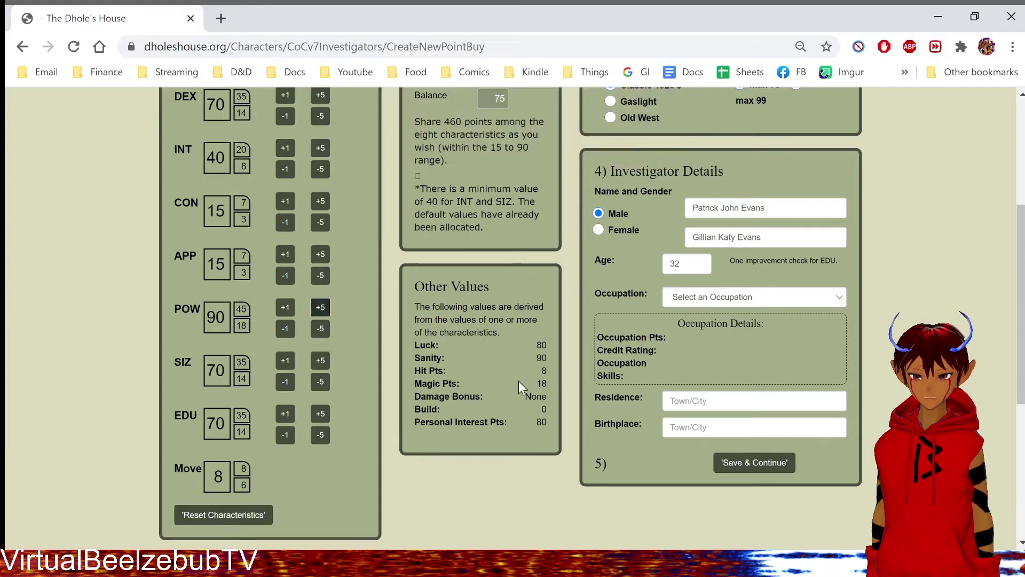
Lower POW to its 15 minimum and dismiss the warning again
click(320, 328)
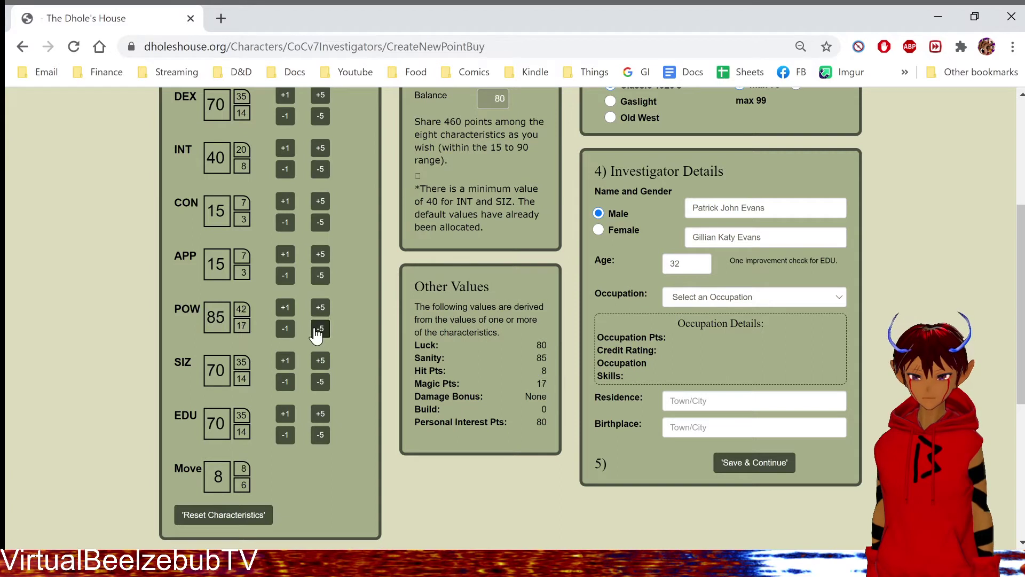
click(320, 329)
click(320, 328)
click(320, 328)
click(321, 329)
click(320, 329)
click(320, 328)
double_click(320, 329)
double_click(321, 328)
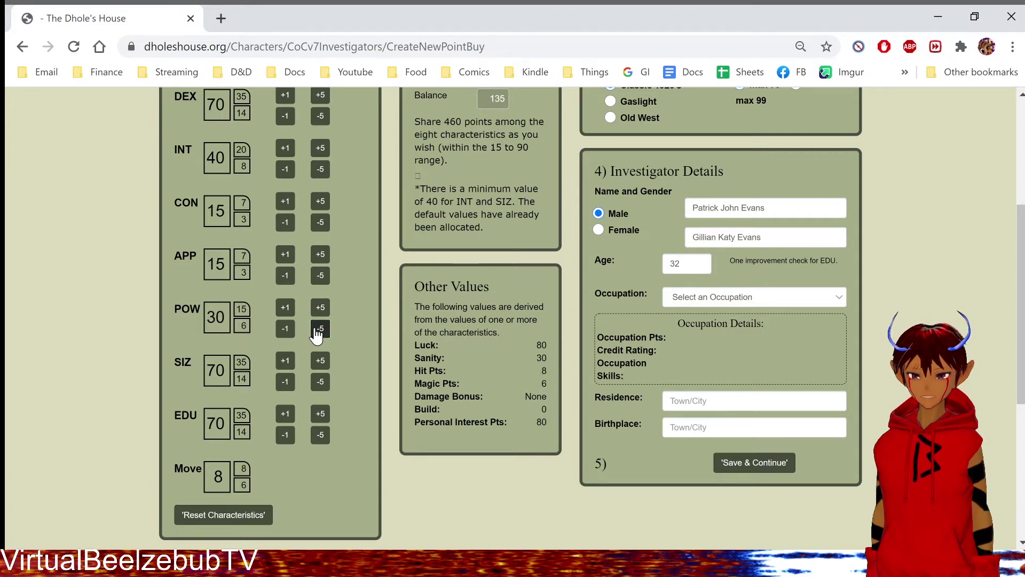
double_click(321, 328)
click(320, 329)
click(320, 328)
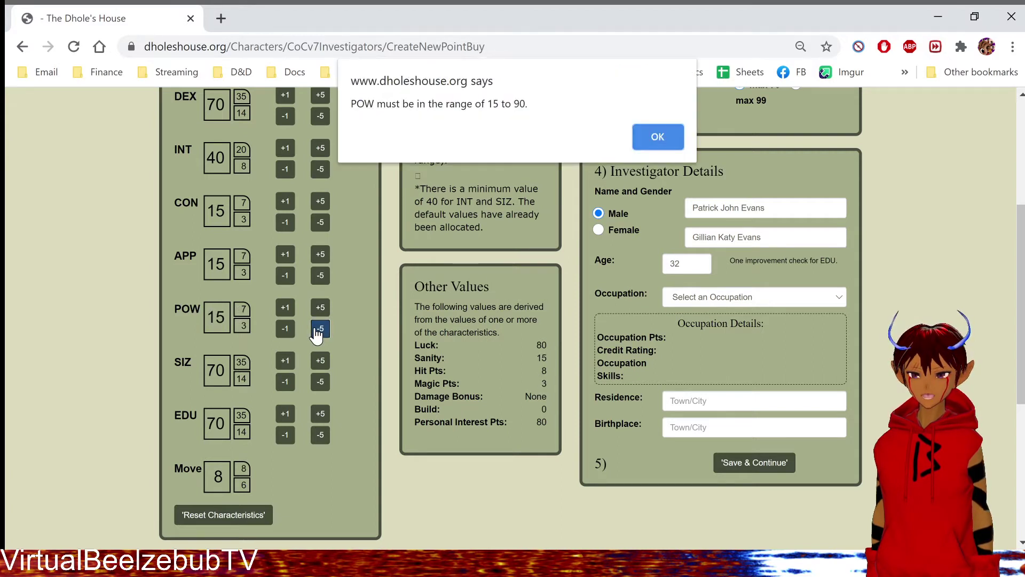
click(654, 134)
Raise POW to 70 for Sanity 70, 14 Magic Points and 95 points left
click(320, 308)
click(320, 308)
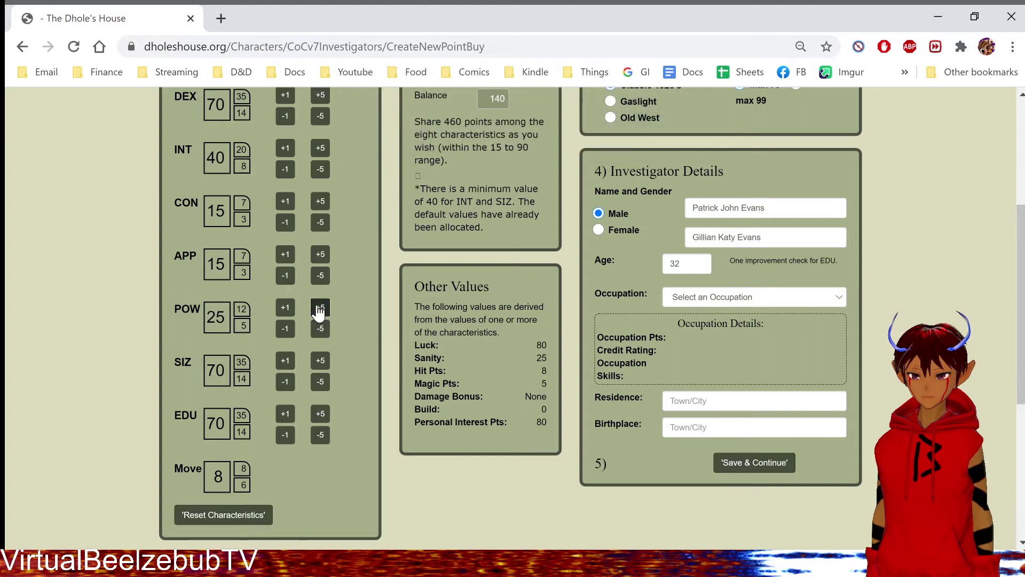
click(320, 308)
click(320, 308)
click(320, 309)
click(320, 308)
click(319, 309)
click(319, 308)
click(319, 308)
click(319, 309)
click(320, 308)
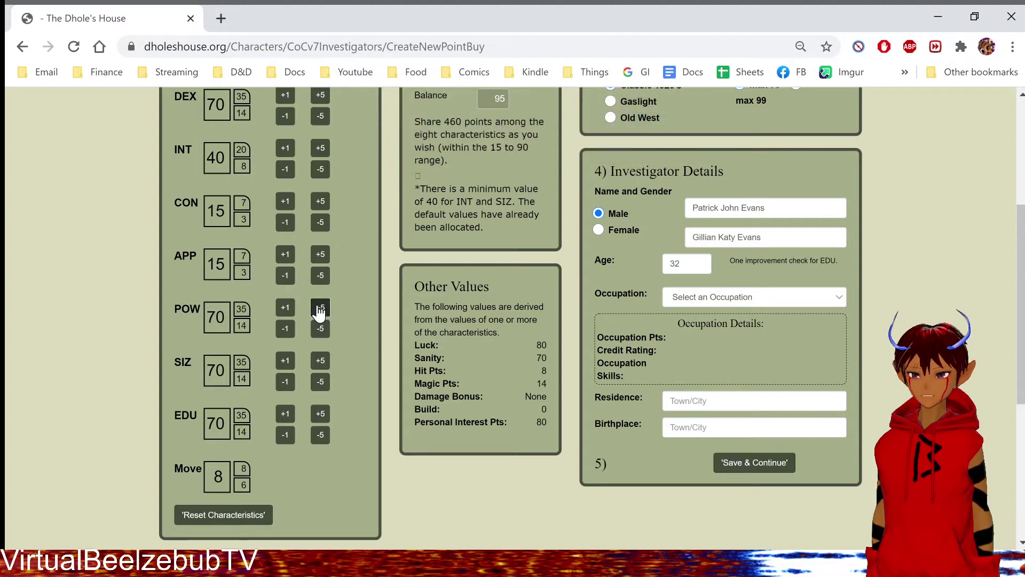
Raise APP a few steps, then lower it back to 15
double_click(321, 255)
click(321, 255)
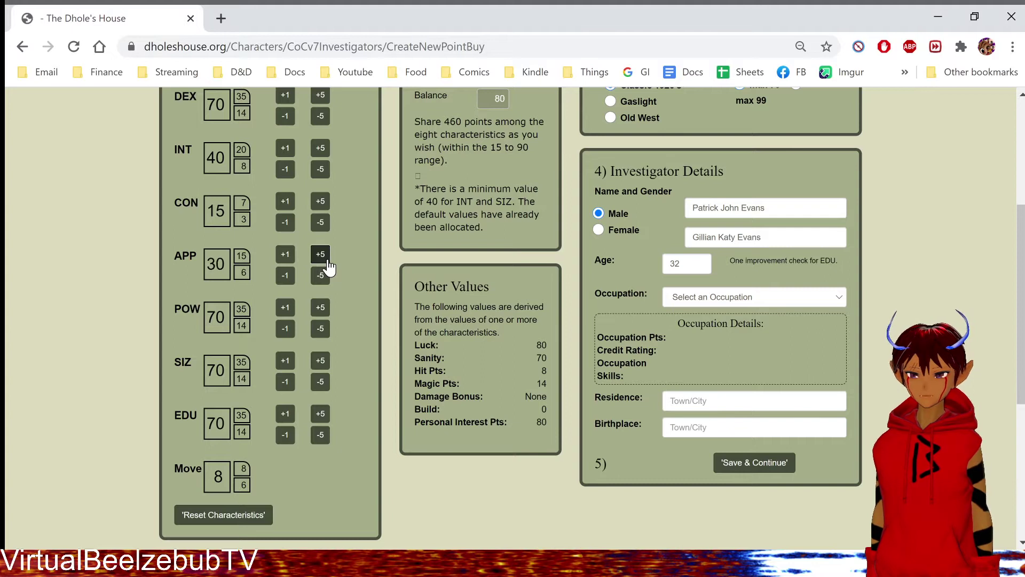
double_click(320, 255)
double_click(320, 255)
click(321, 256)
double_click(320, 256)
click(320, 255)
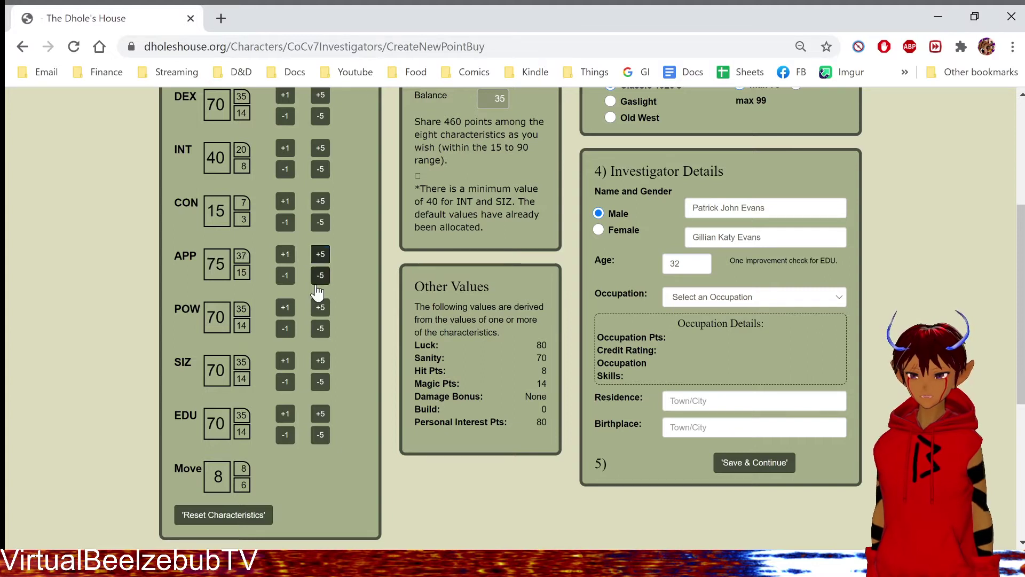
click(321, 276)
double_click(321, 276)
double_click(321, 276)
double_click(321, 275)
double_click(320, 275)
click(321, 275)
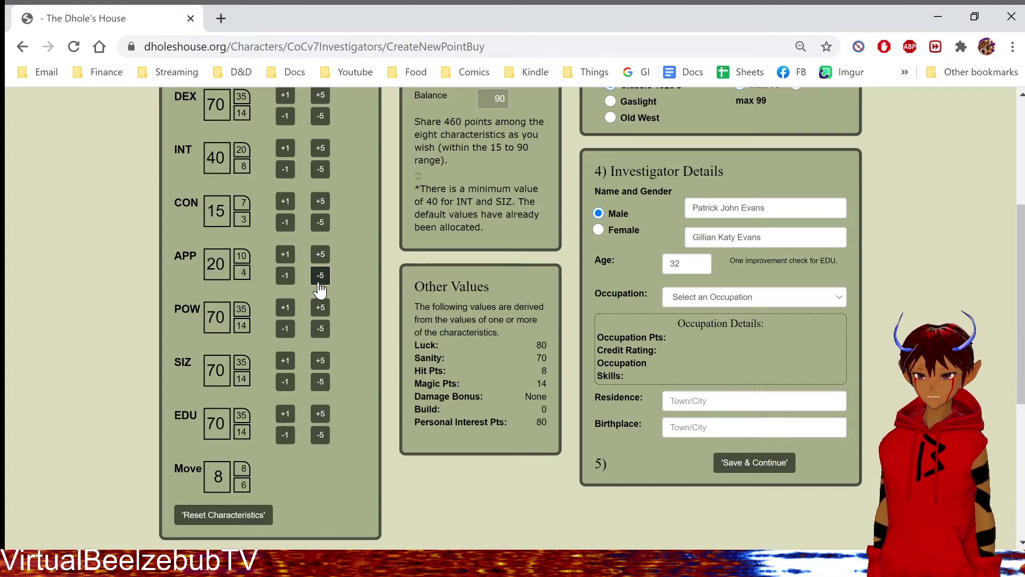
click(320, 276)
Raise CON toward its 90 maximum and dismiss the out-of-range warning
scroll(341, 337, up, 1)
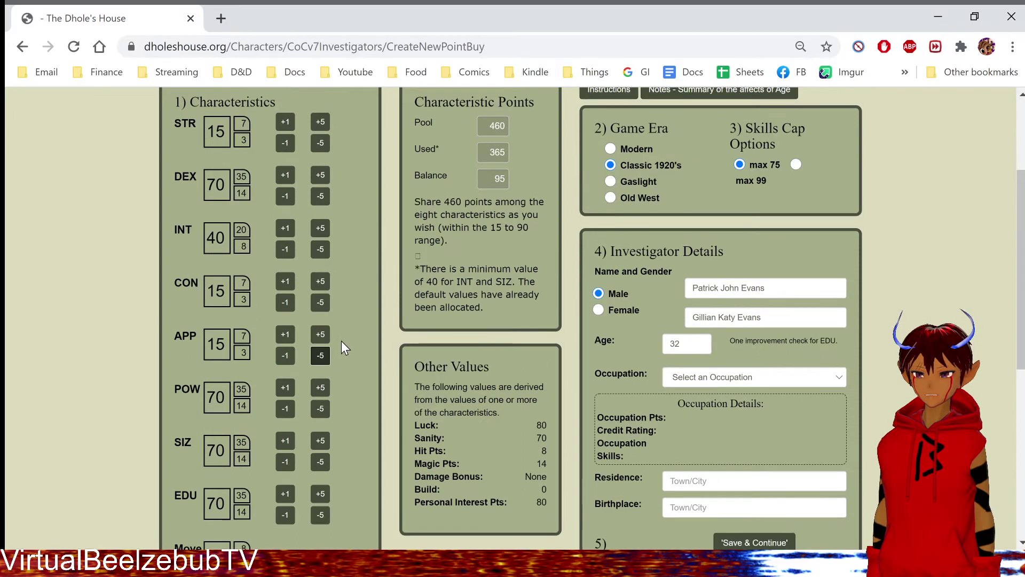
click(320, 281)
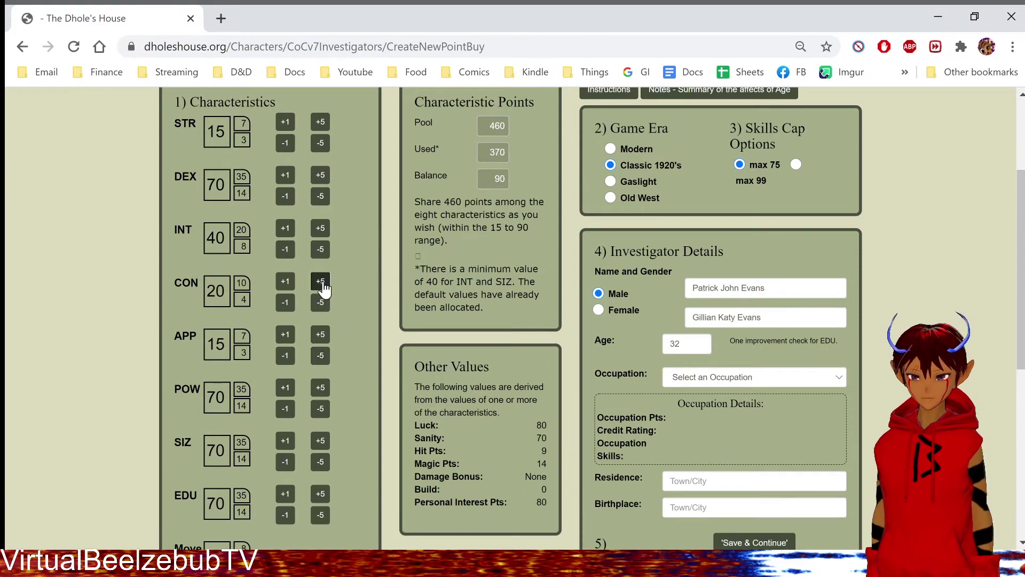
double_click(320, 281)
double_click(321, 280)
double_click(320, 281)
double_click(320, 281)
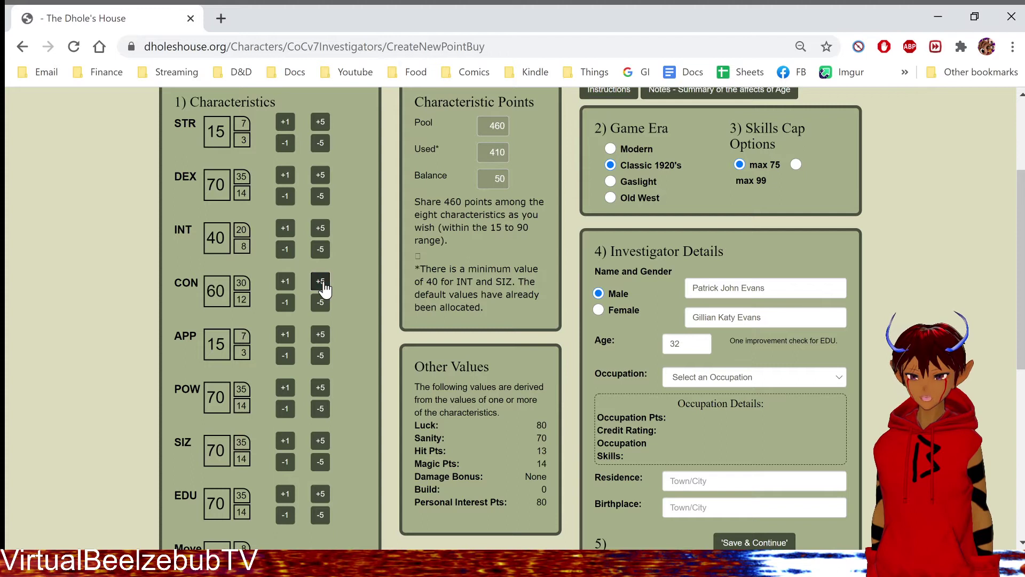
double_click(321, 280)
double_click(321, 281)
double_click(320, 281)
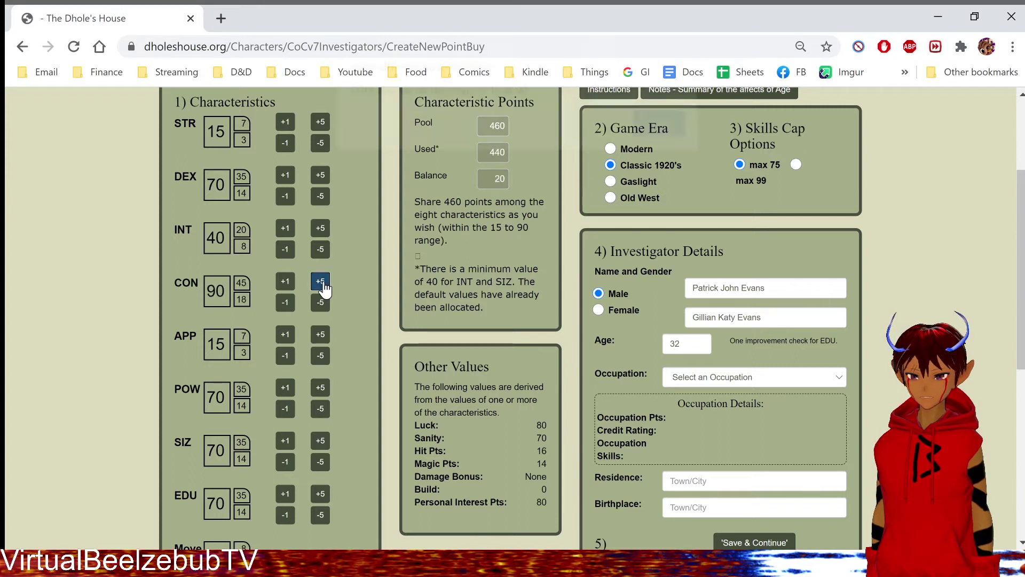
click(321, 281)
click(647, 132)
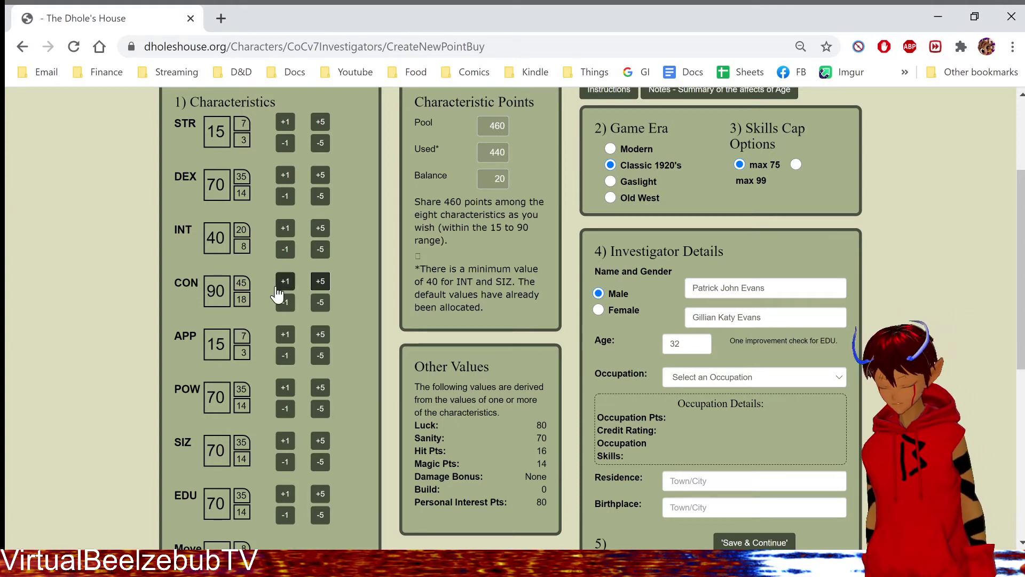
Push INT up to 90, lowering CON to free points and dismissing the warnings
click(320, 229)
click(319, 229)
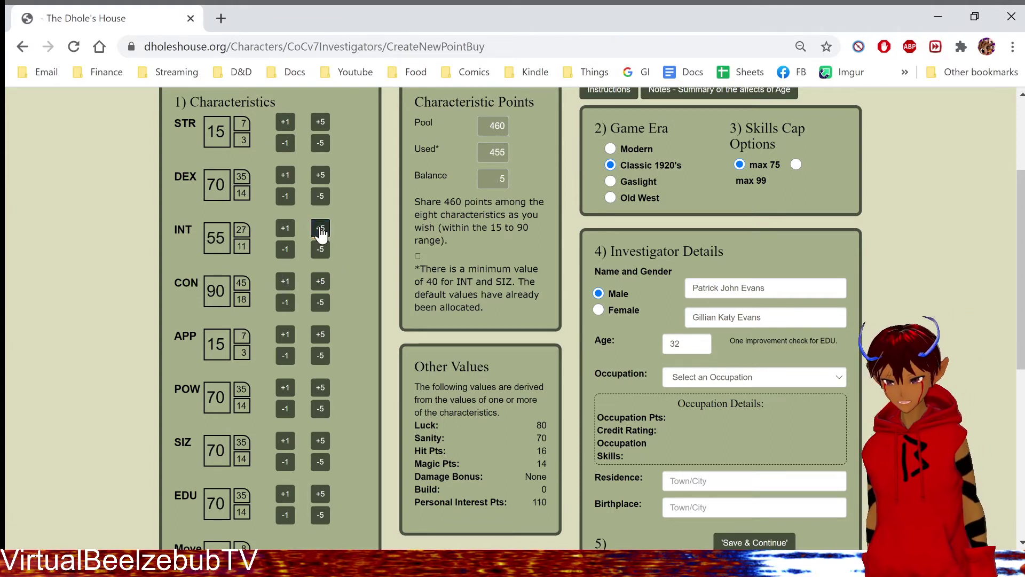
click(320, 229)
click(320, 229)
click(320, 229)
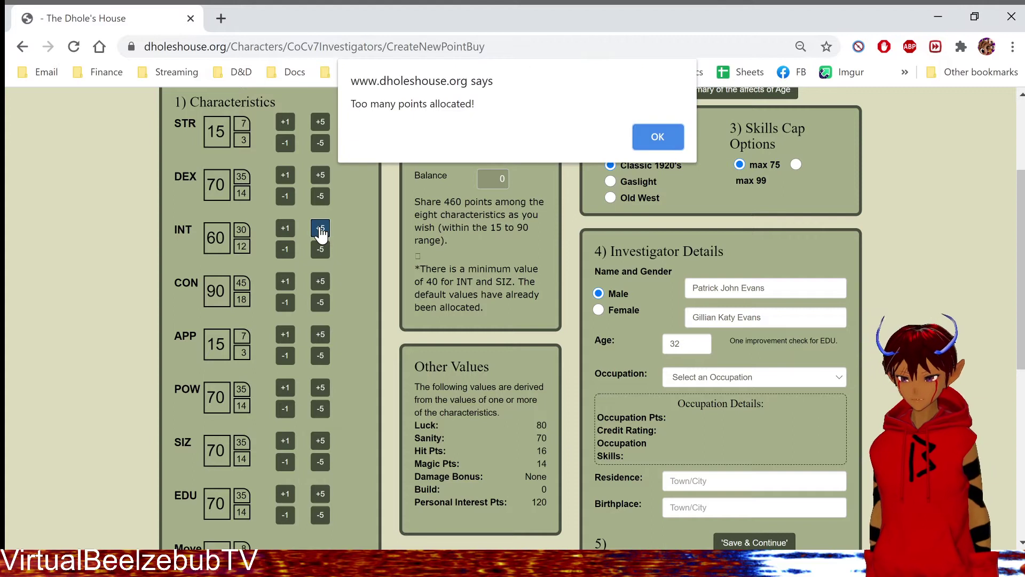
click(660, 131)
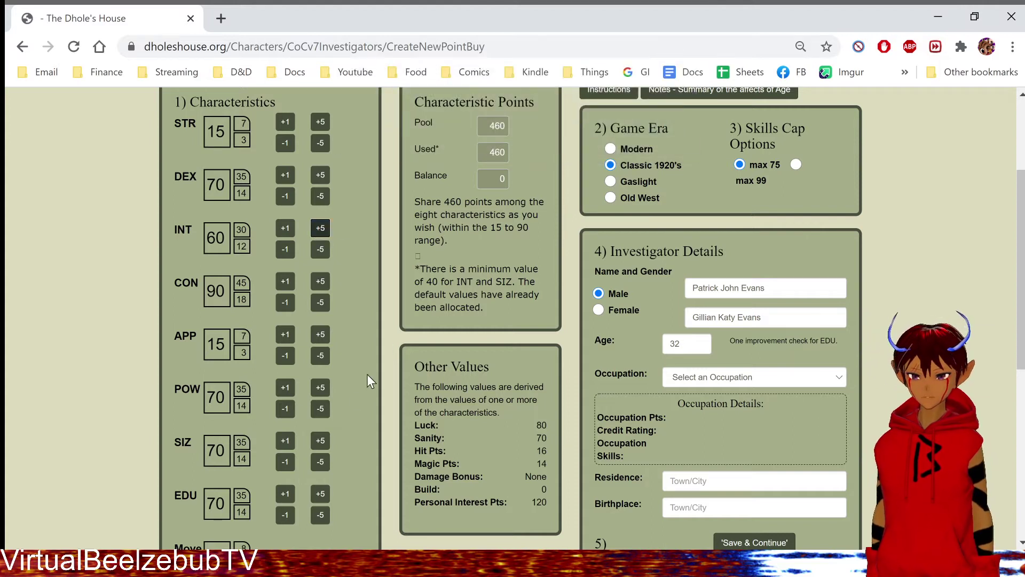
click(320, 302)
click(321, 302)
click(321, 302)
click(321, 302)
click(320, 303)
click(321, 302)
click(320, 228)
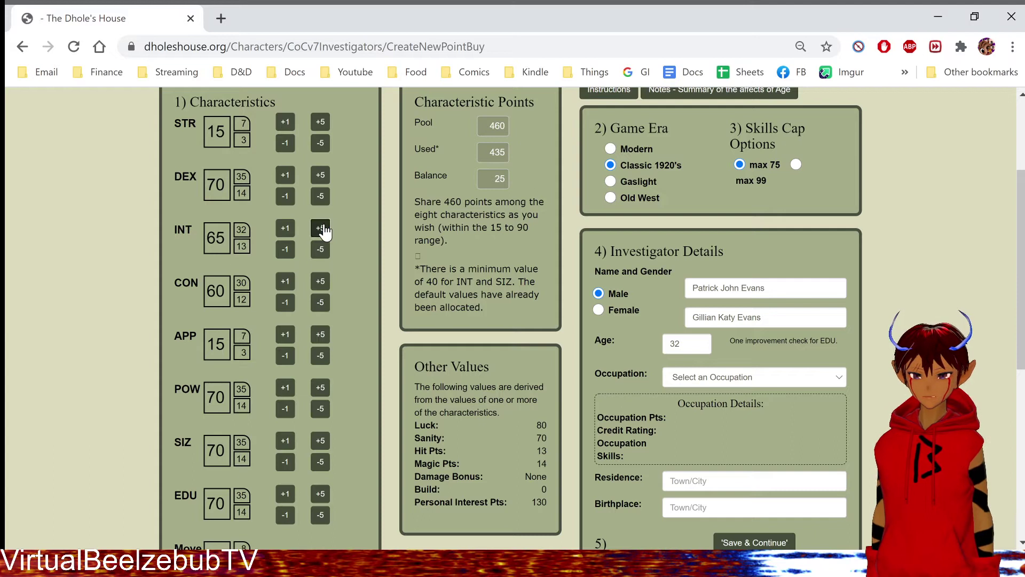
click(319, 228)
click(320, 228)
click(320, 228)
click(320, 228)
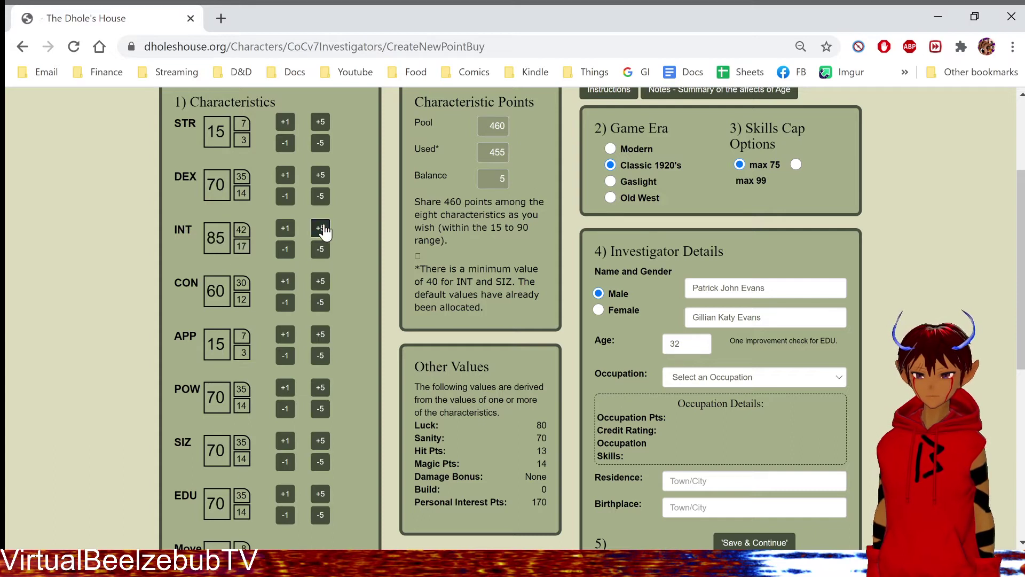
click(320, 229)
click(321, 229)
click(662, 137)
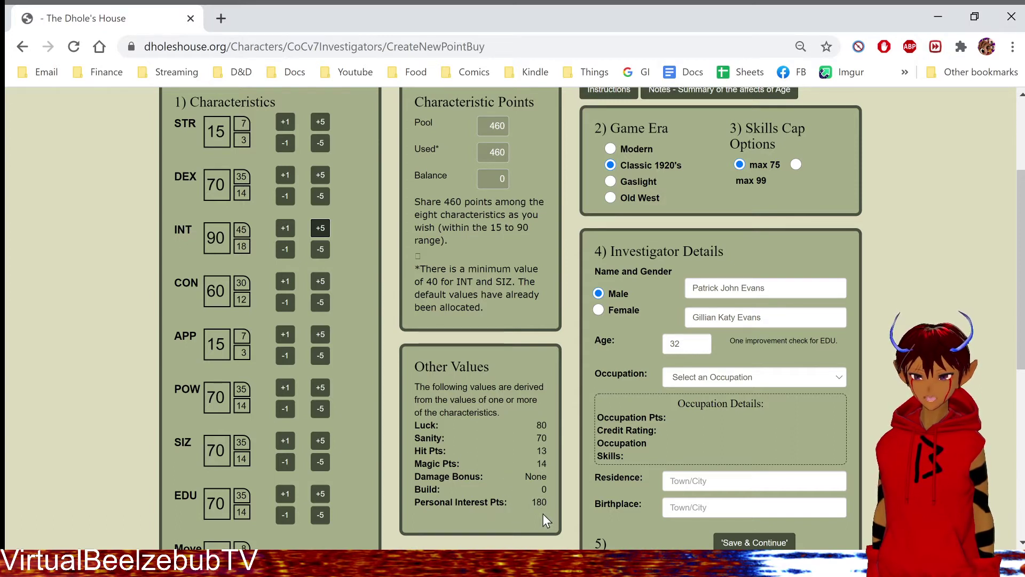
Lower INT back down to 70
click(530, 499)
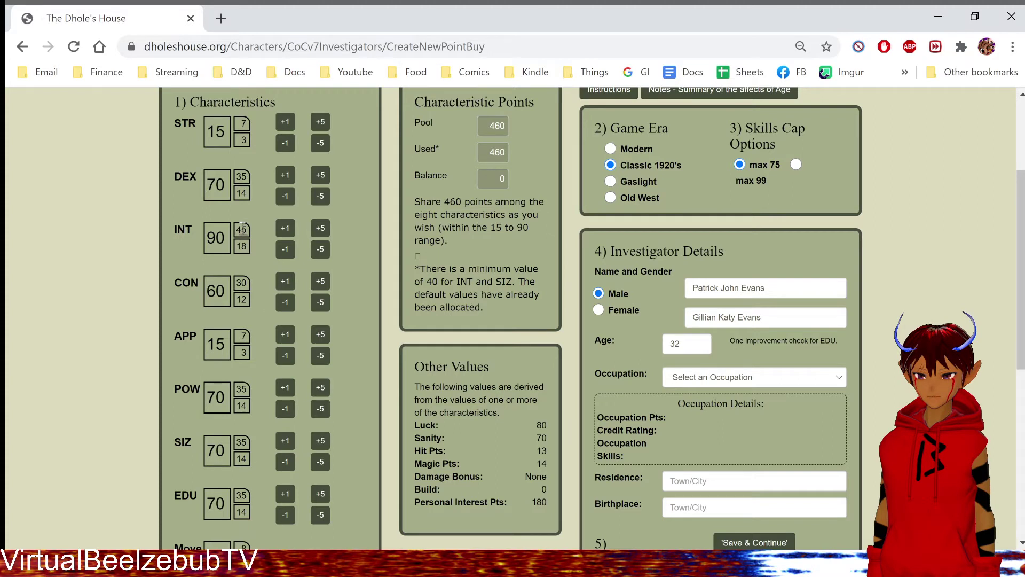
click(319, 249)
click(320, 249)
click(320, 248)
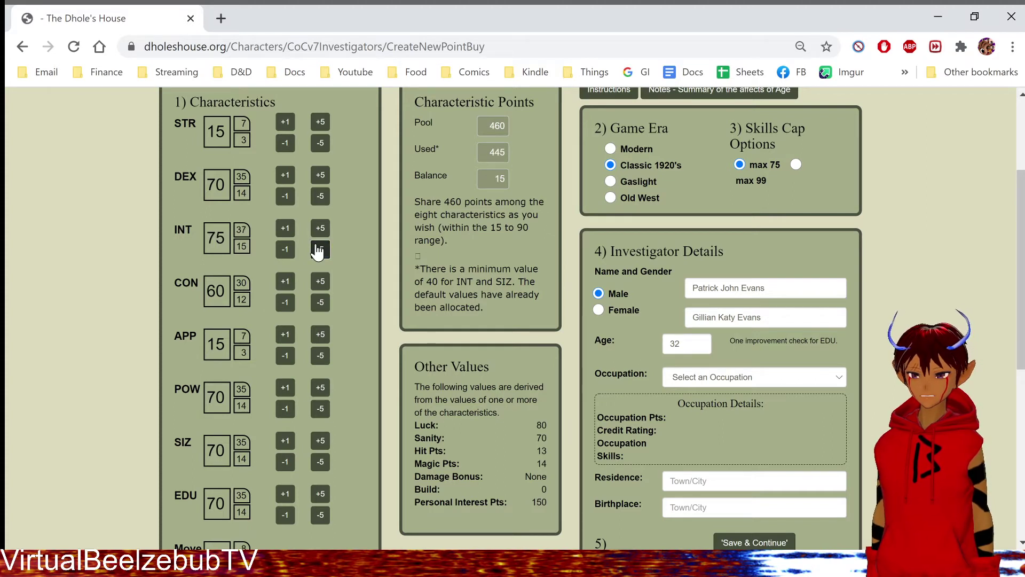
click(320, 249)
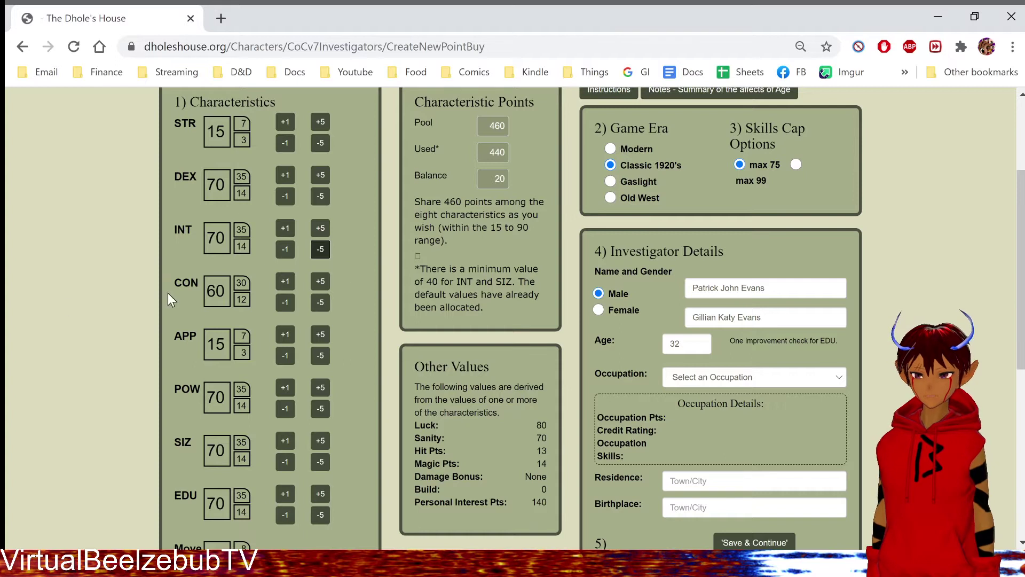
Spend the leftover points on STR, bringing it to 35 with Balance 0
click(320, 122)
click(320, 122)
click(321, 121)
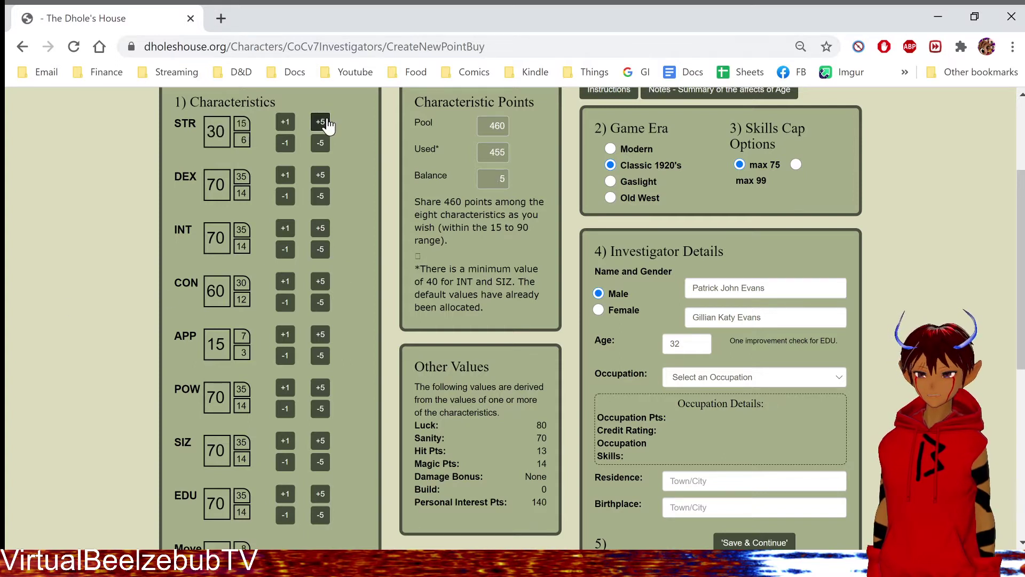
click(320, 121)
click(321, 122)
click(671, 136)
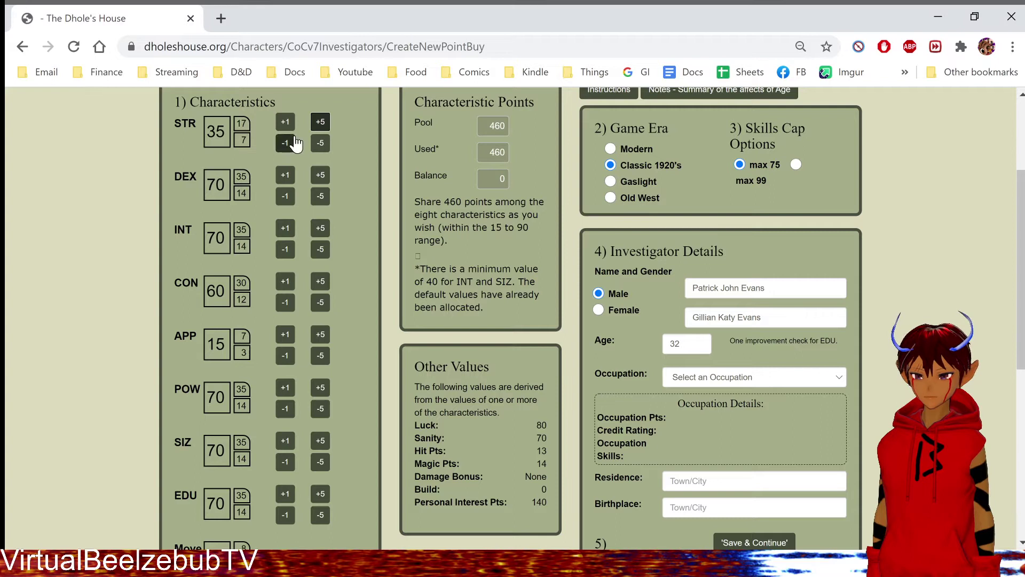
Lower STR and CON to their 15 minimums, dismissing the range warnings
click(320, 146)
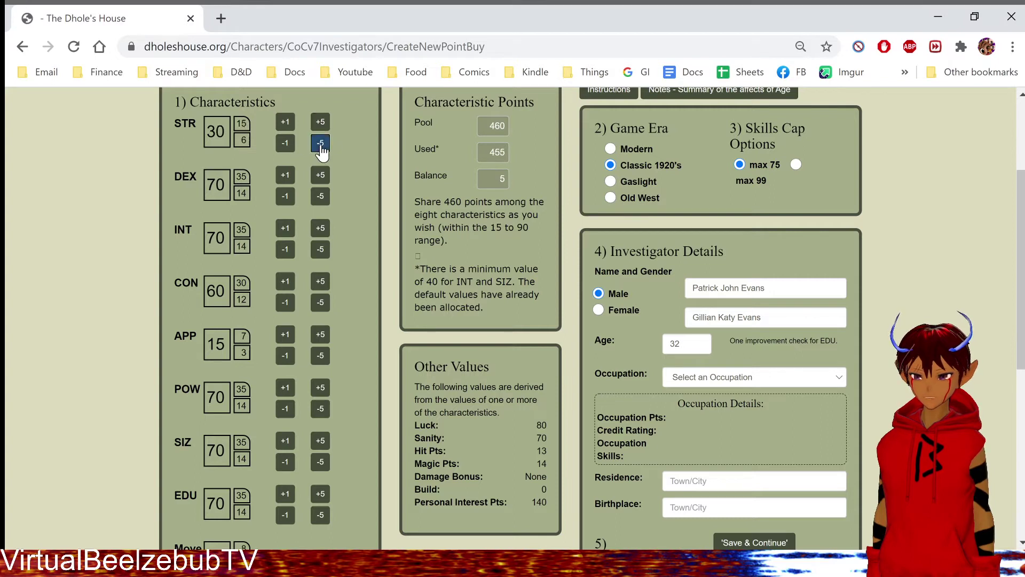
click(319, 145)
click(319, 146)
click(319, 146)
click(319, 145)
click(649, 135)
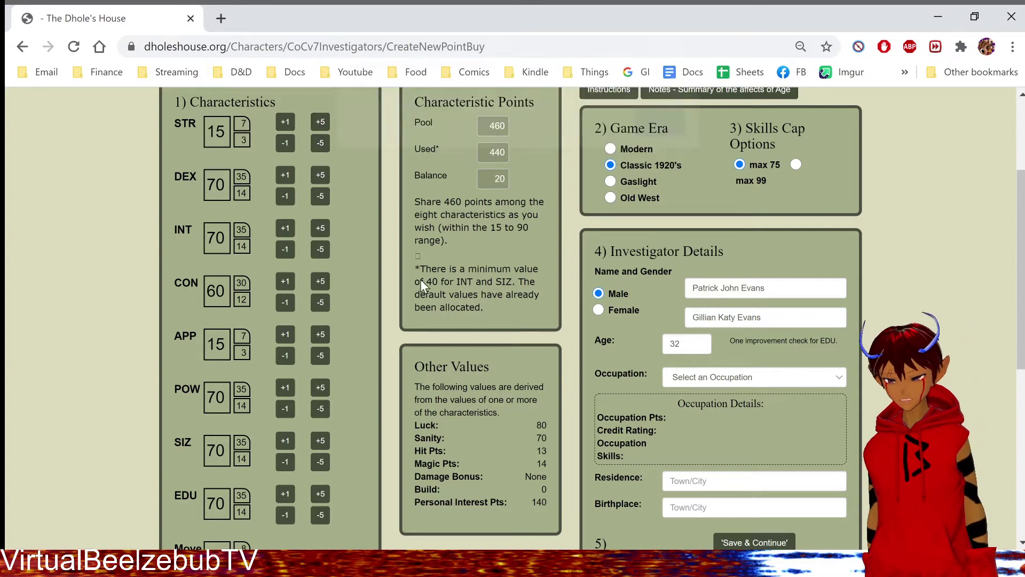
click(319, 303)
click(320, 304)
click(320, 303)
click(320, 304)
click(320, 303)
click(320, 303)
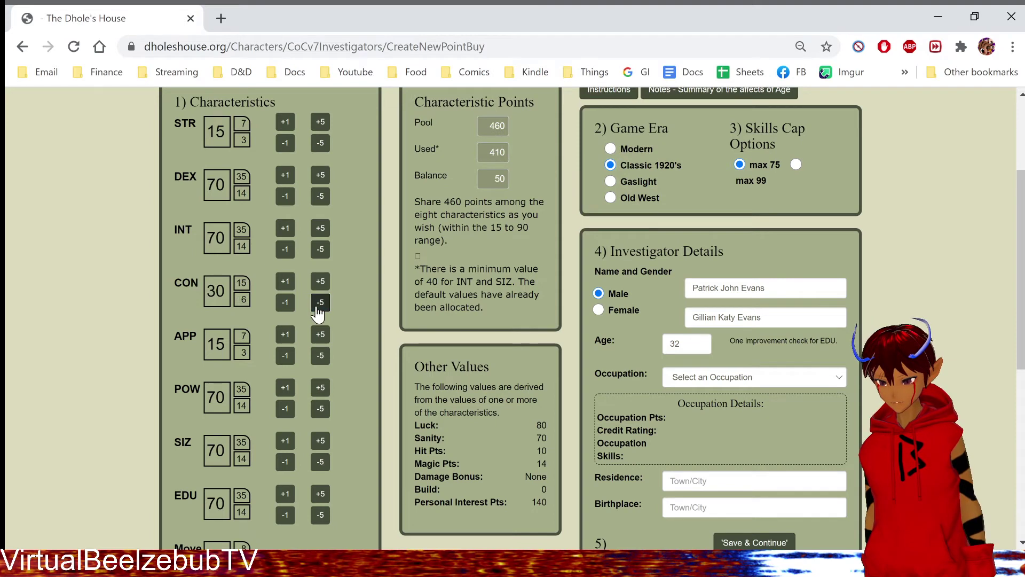
click(319, 303)
click(320, 304)
click(319, 304)
click(319, 303)
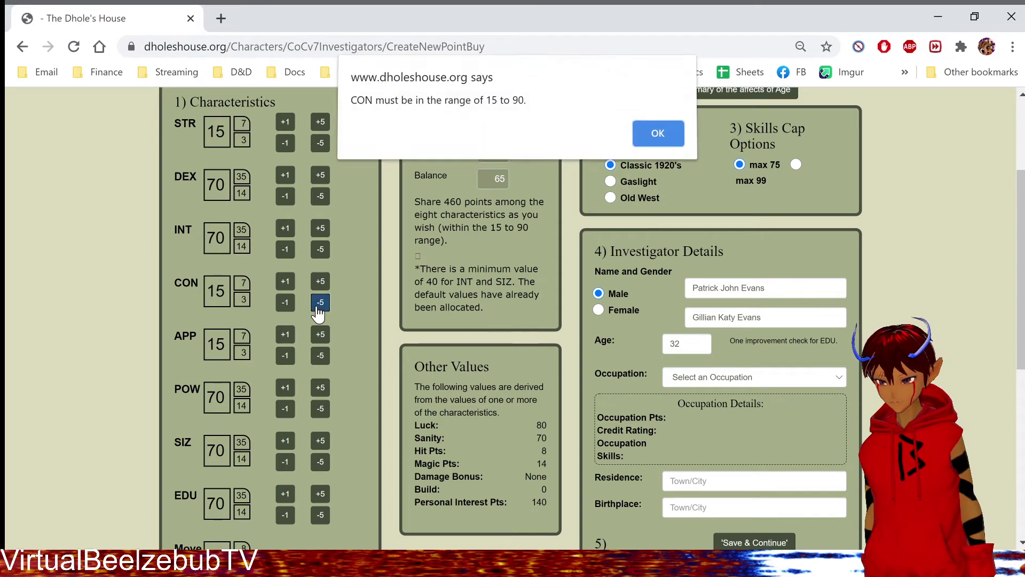
click(639, 135)
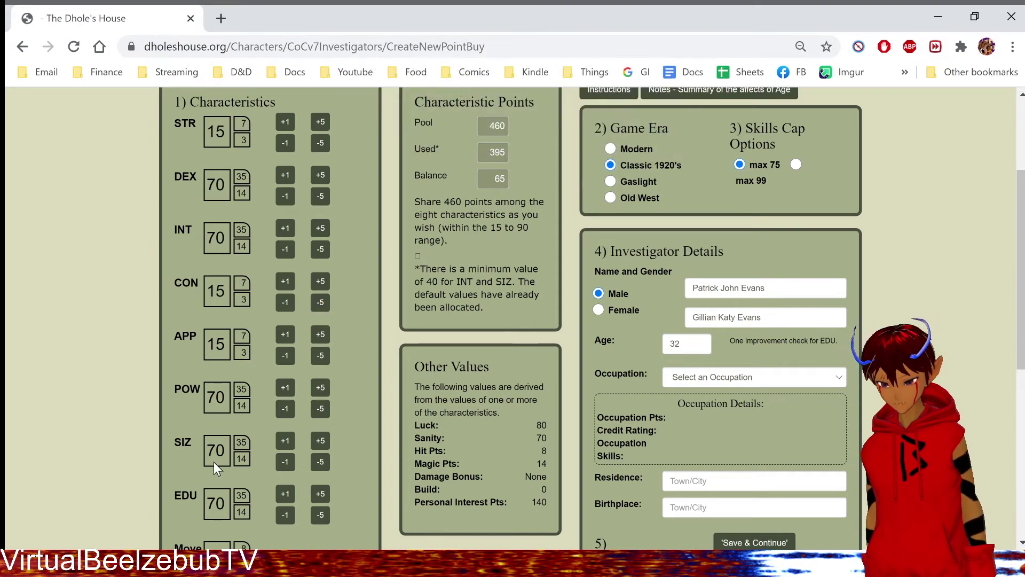
Lower POW to 15 and SIZ to its 40 minimum
click(320, 408)
click(320, 409)
click(320, 408)
click(322, 409)
click(321, 409)
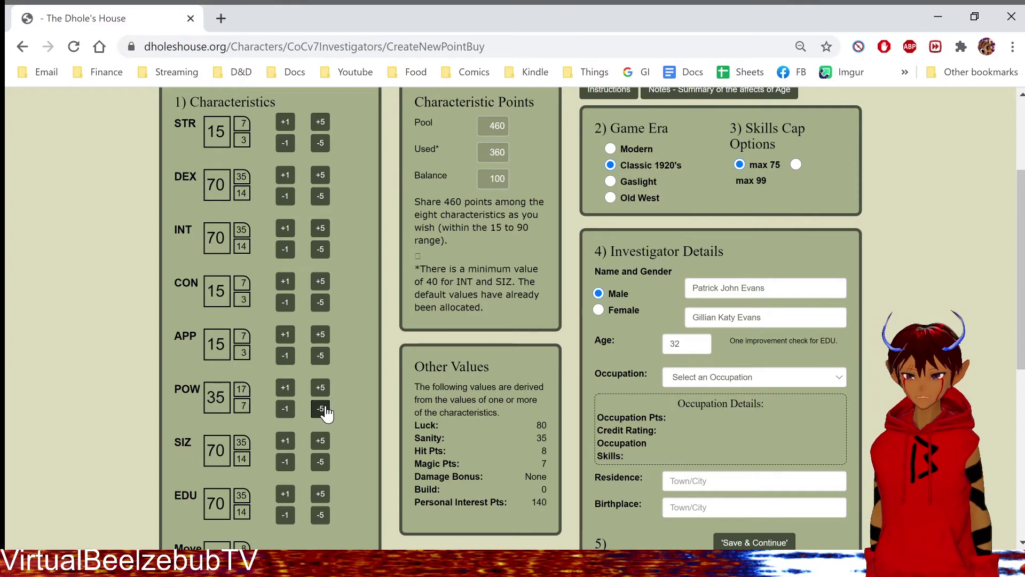
click(321, 408)
click(321, 409)
click(321, 408)
click(321, 409)
click(321, 409)
click(321, 409)
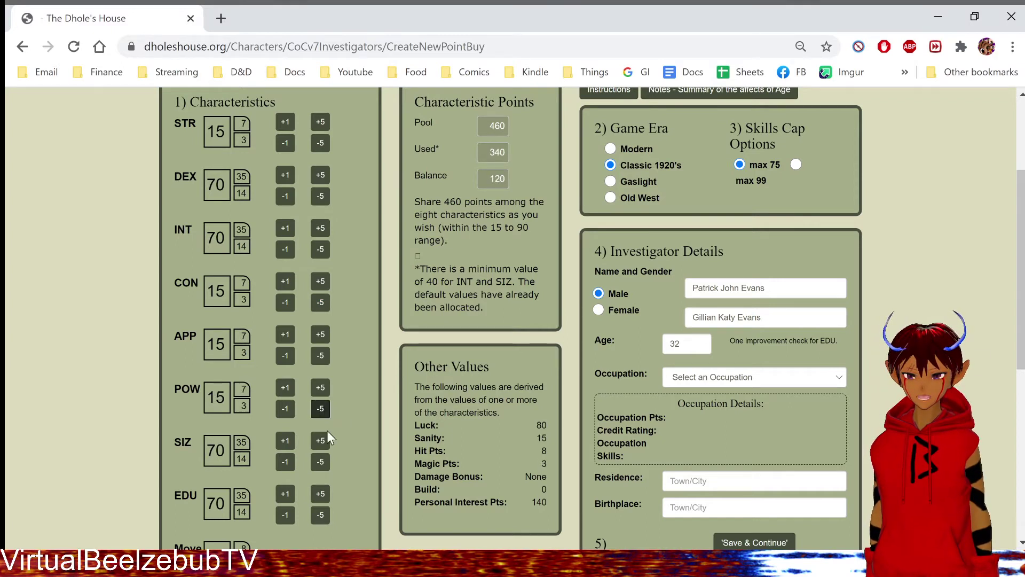
click(320, 462)
click(320, 462)
click(320, 462)
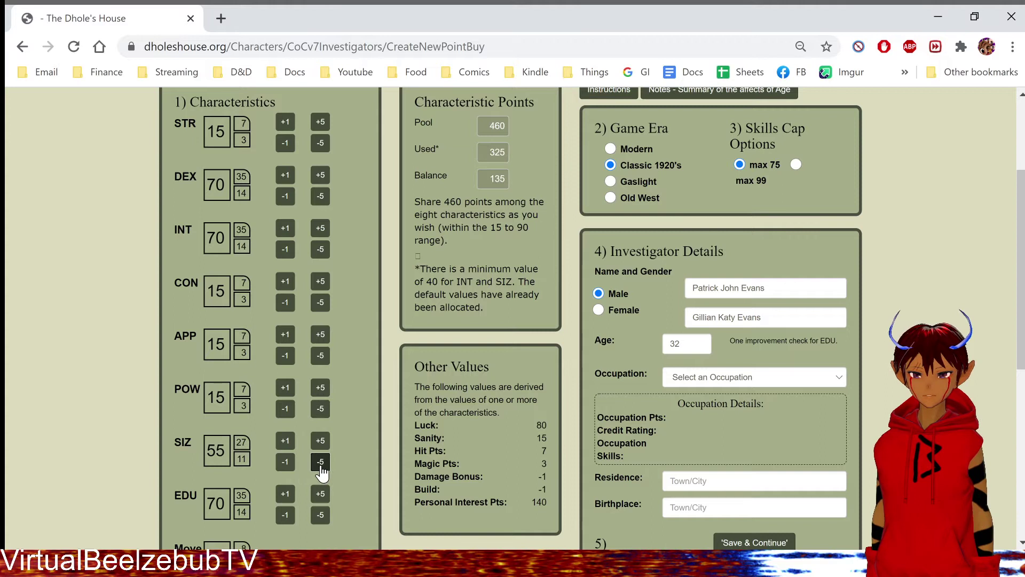
click(321, 462)
click(320, 462)
click(321, 462)
click(320, 462)
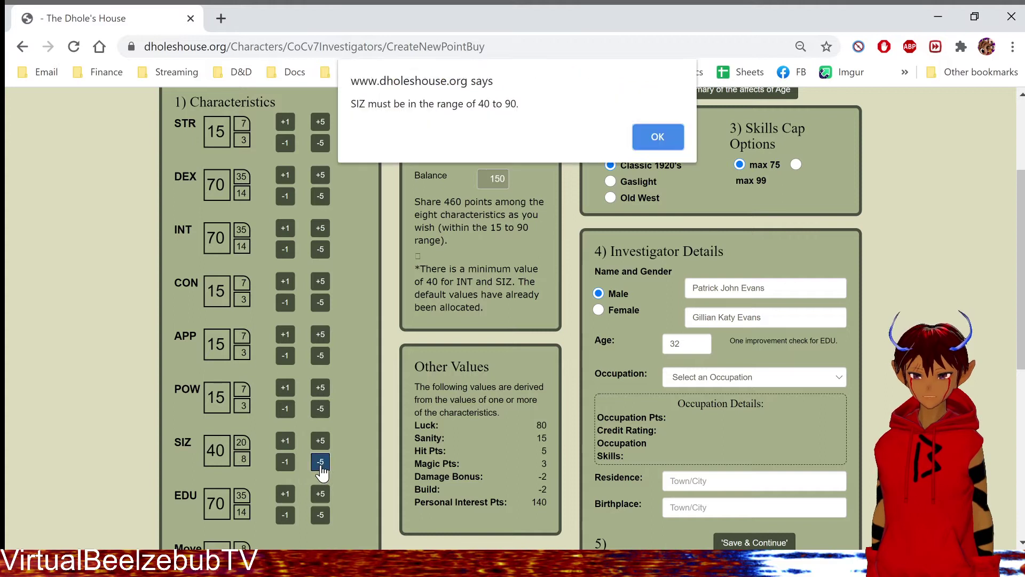
click(674, 136)
Raise EDU to 90, leaving 130 points unspent
scroll(376, 414, down, 4)
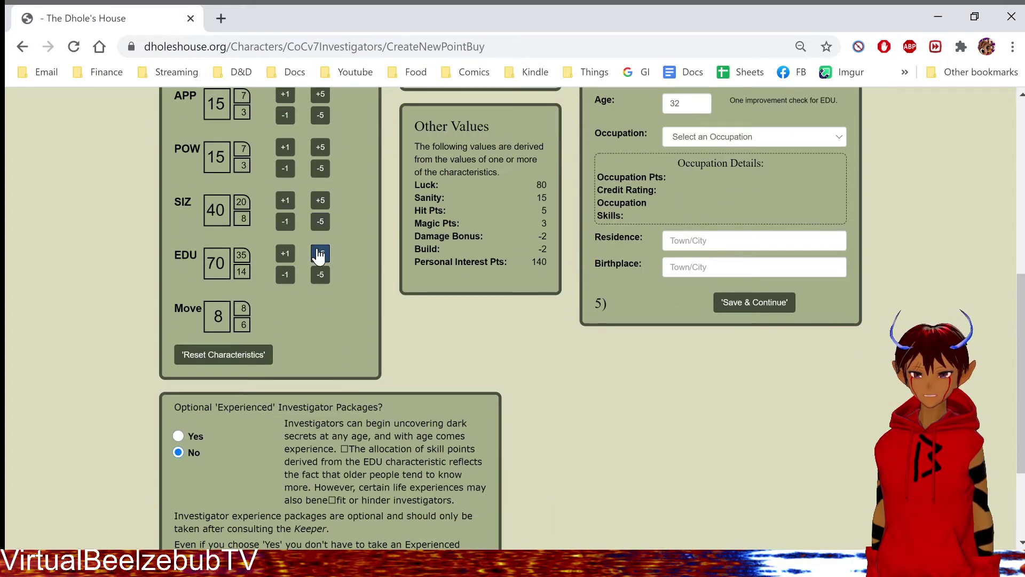
click(320, 254)
click(320, 254)
click(320, 254)
click(320, 253)
click(320, 254)
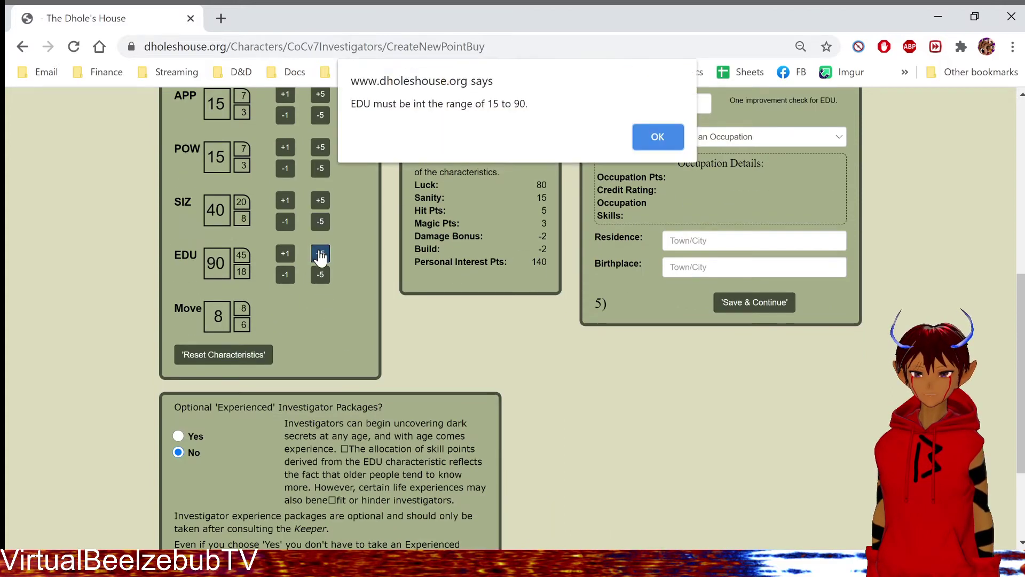
click(647, 143)
scroll(280, 289, up, 3)
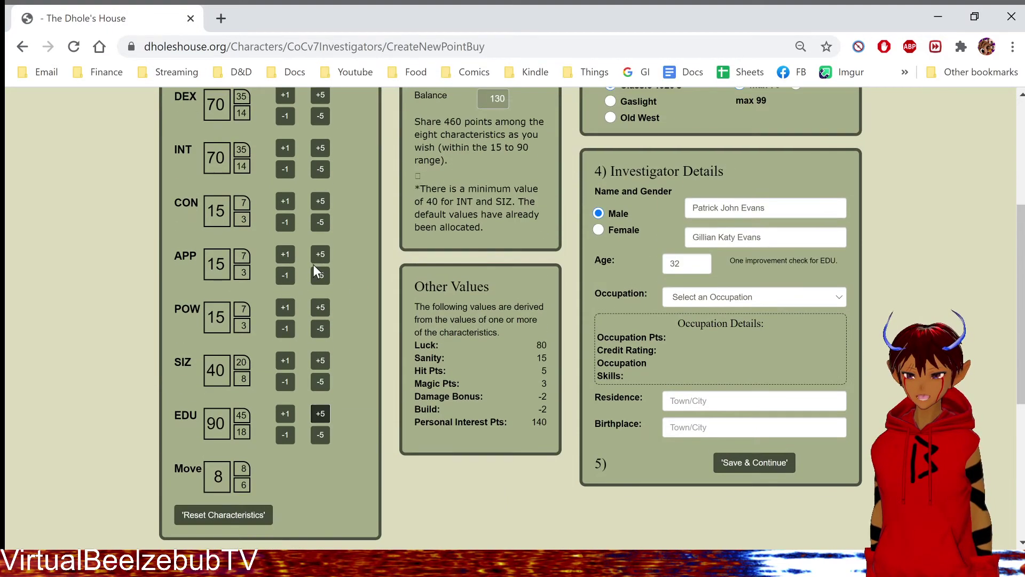
scroll(342, 275, up, 3)
scroll(314, 294, down, 1)
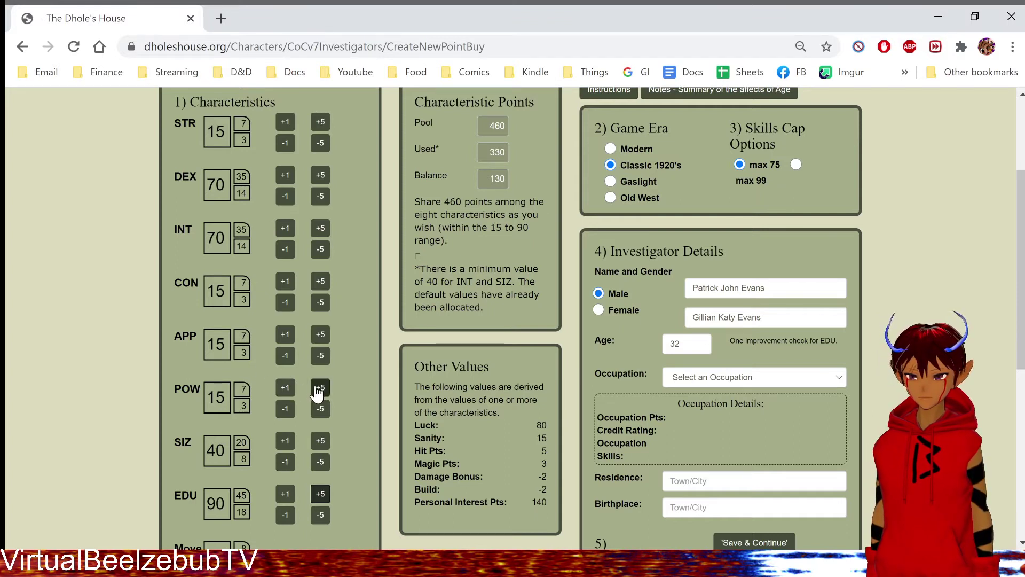
Raise INT and DEX to 90
click(320, 228)
click(320, 228)
click(320, 228)
click(320, 228)
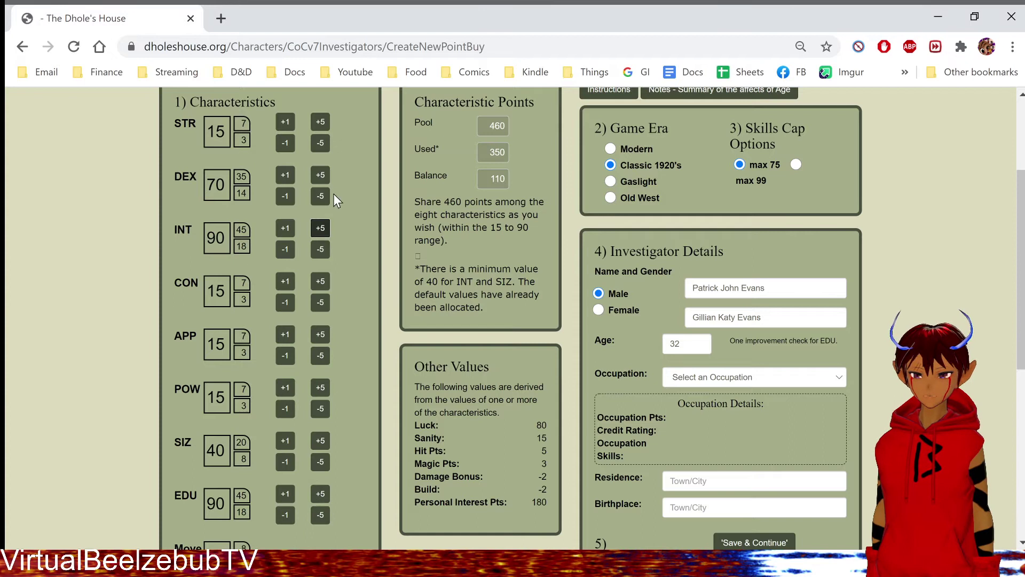
click(321, 175)
click(321, 174)
click(320, 175)
click(321, 175)
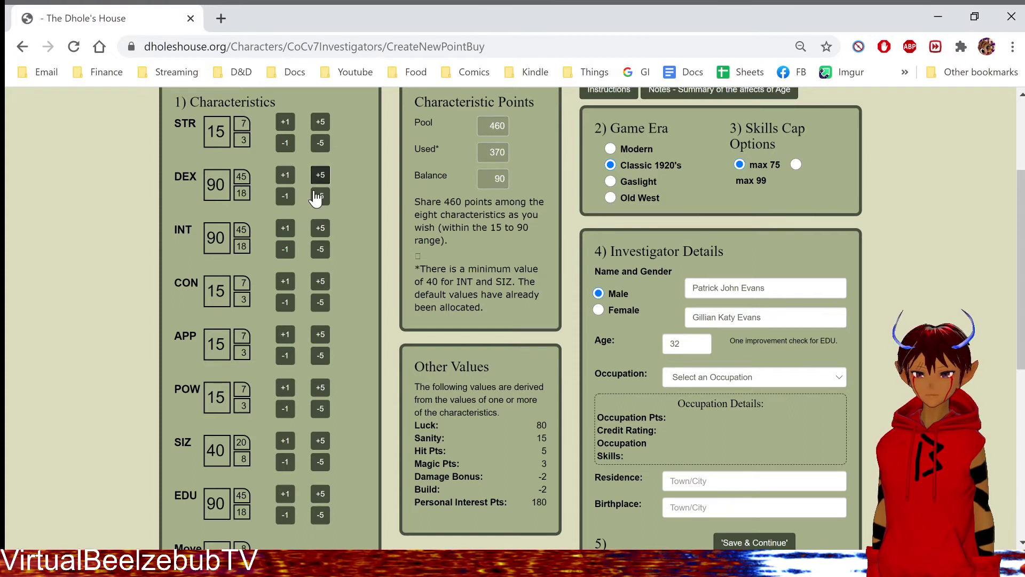
scroll(322, 270, down, 3)
scroll(314, 321, up, 1)
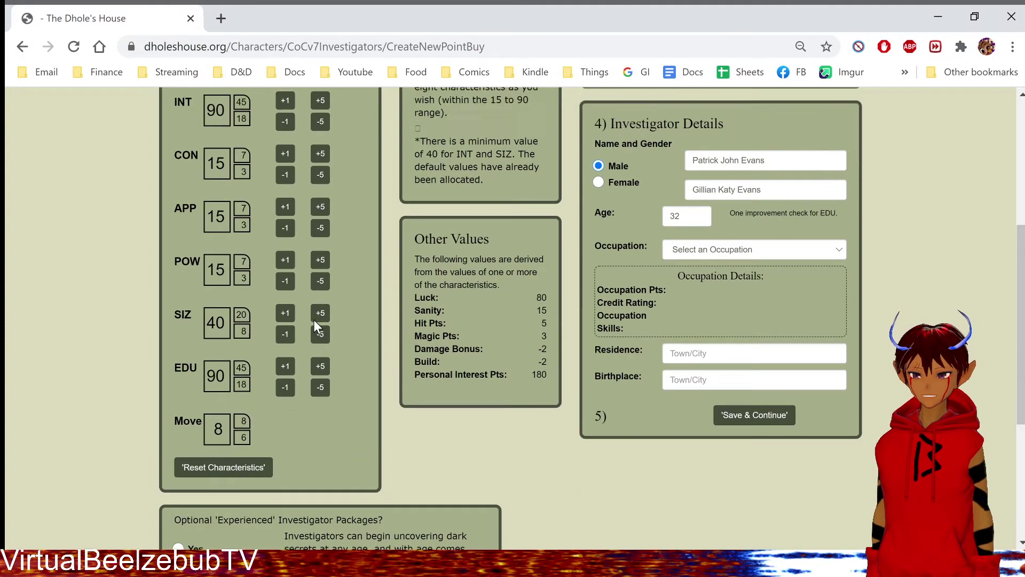
scroll(313, 320, up, 3)
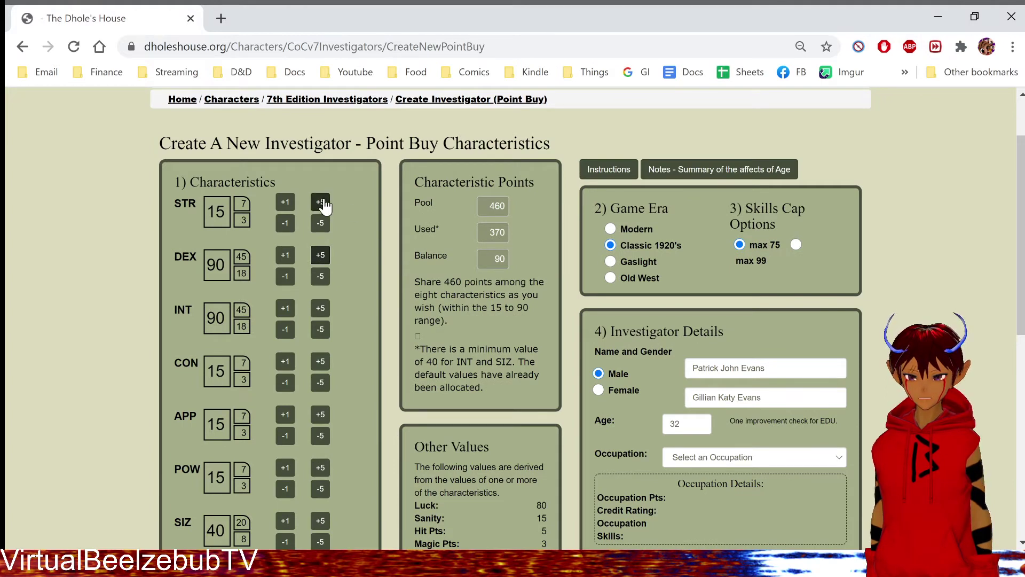
scroll(315, 349, down, 1)
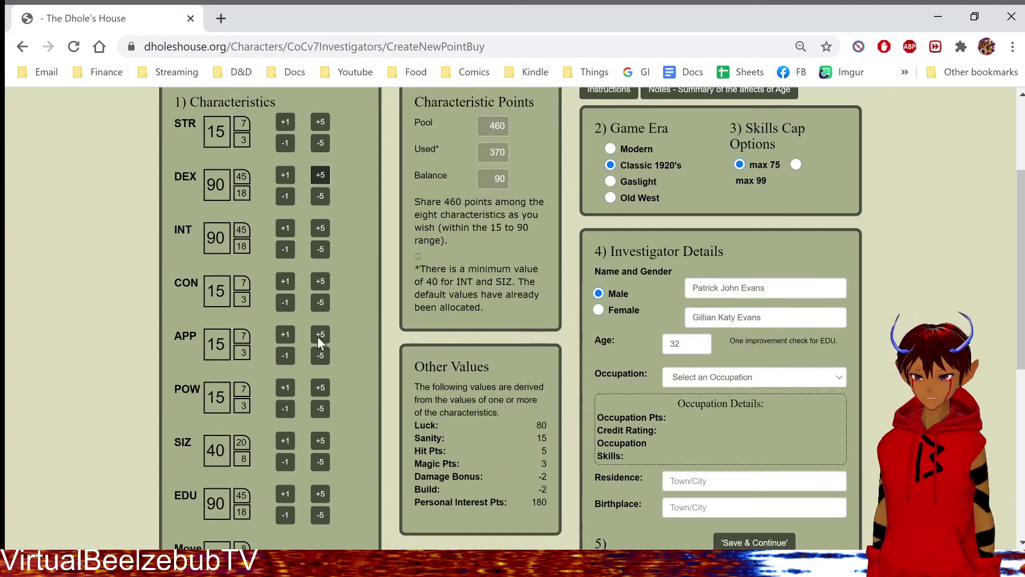
Raise APP to 90 and POW to 30, dismissing the too-many-points warning
click(320, 336)
click(320, 336)
click(321, 335)
click(321, 336)
click(320, 336)
click(321, 335)
double_click(321, 336)
click(321, 336)
double_click(321, 335)
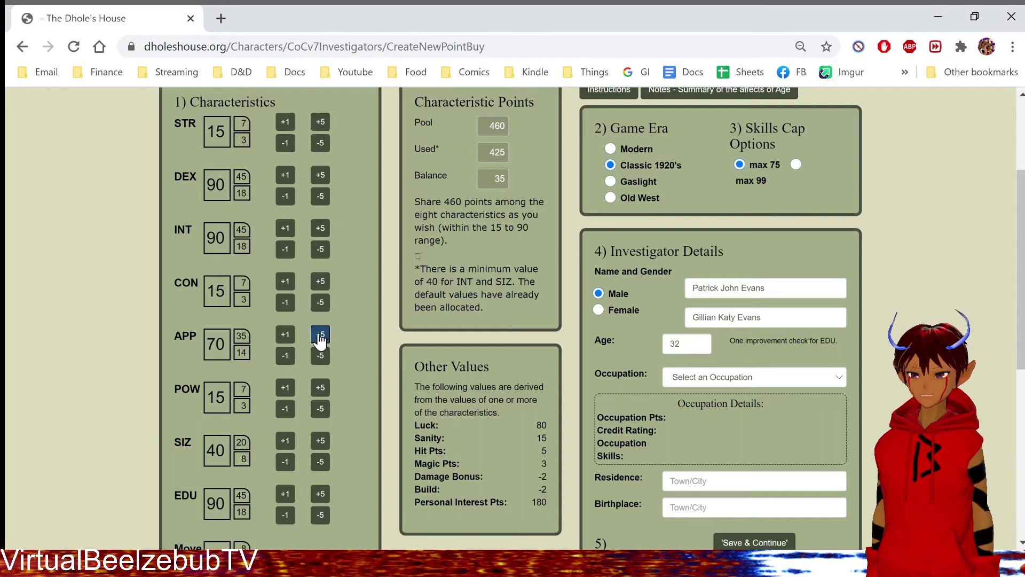
double_click(321, 336)
click(321, 335)
click(321, 335)
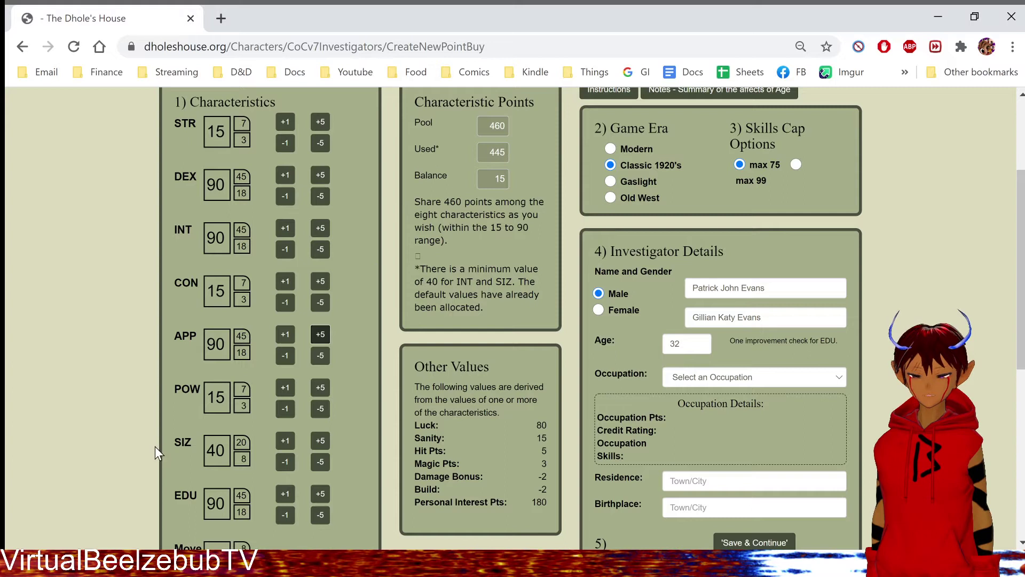
double_click(321, 388)
click(321, 389)
click(320, 394)
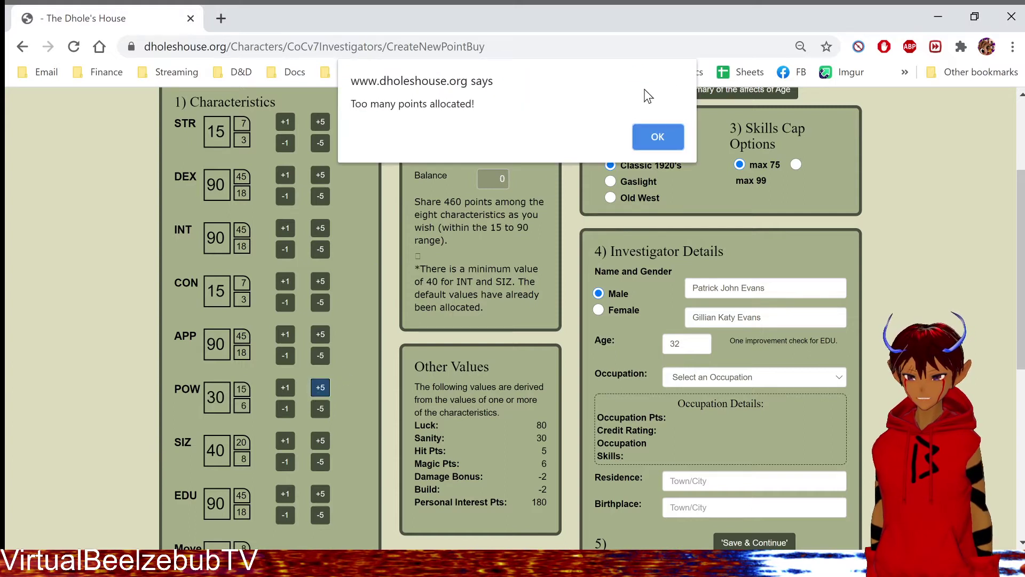
click(658, 142)
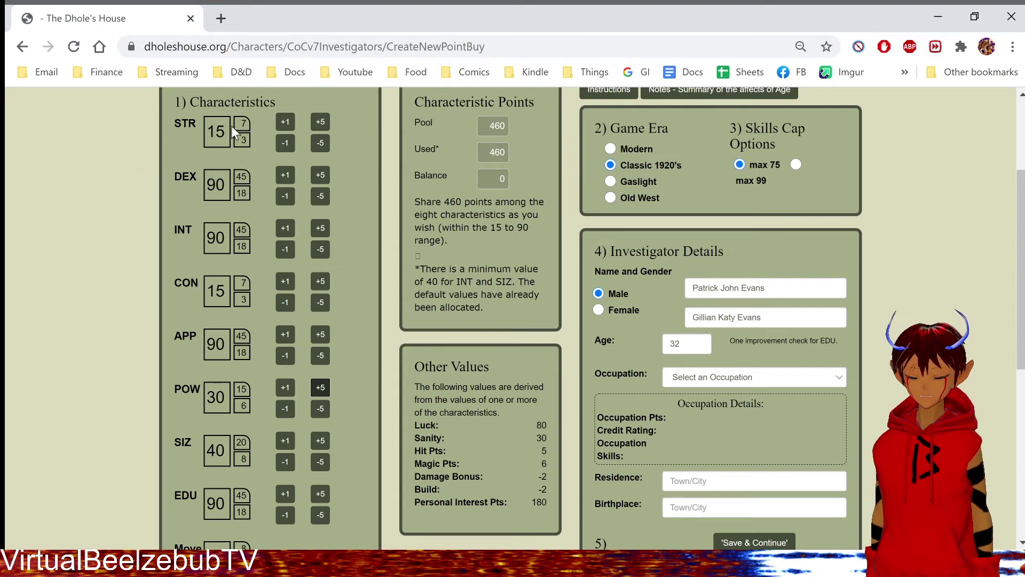
scroll(210, 155, up, 2)
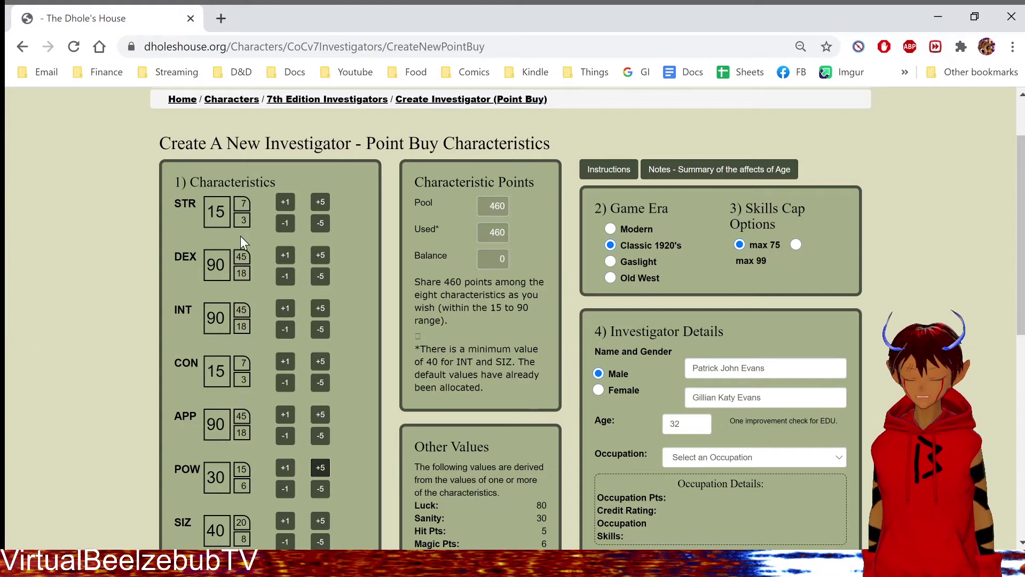
scroll(240, 235, down, 3)
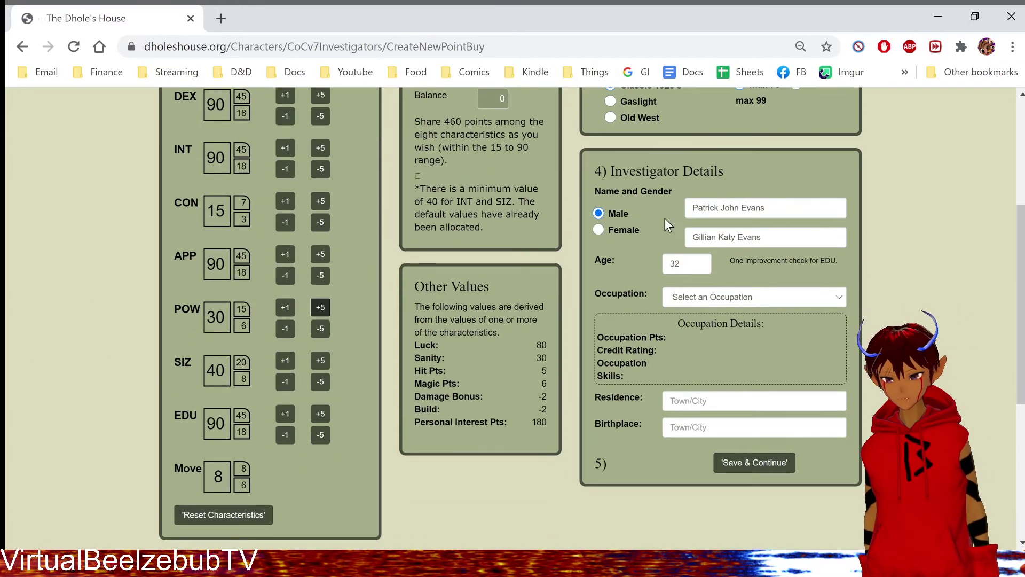
scroll(764, 229, up, 5)
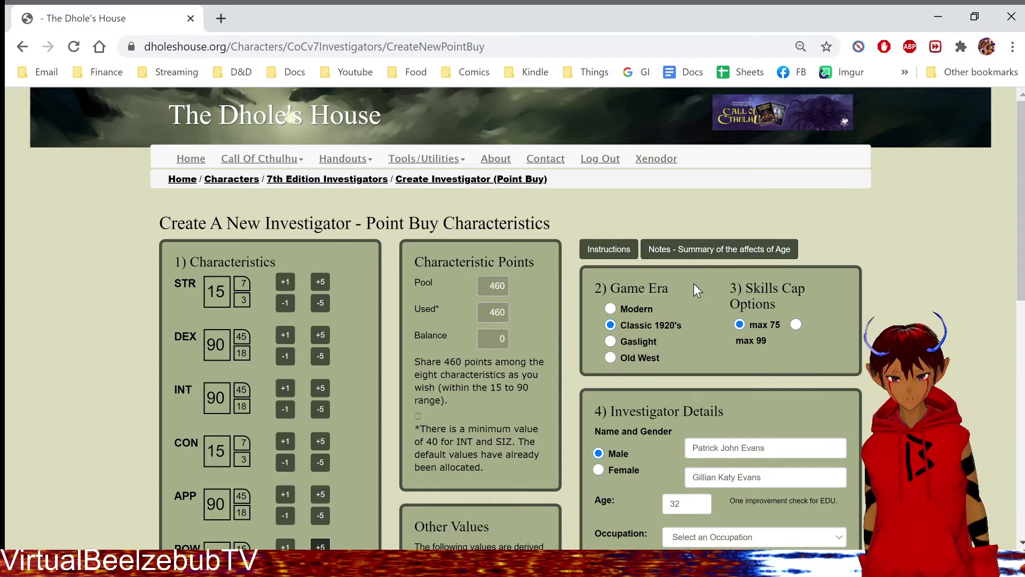
scroll(684, 292, down, 1)
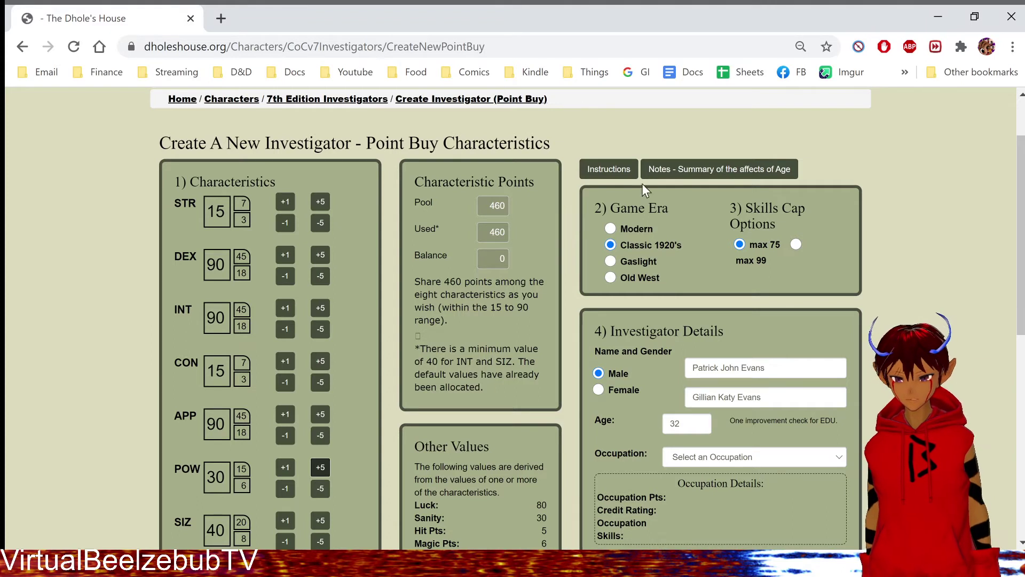
scroll(602, 312, down, 2)
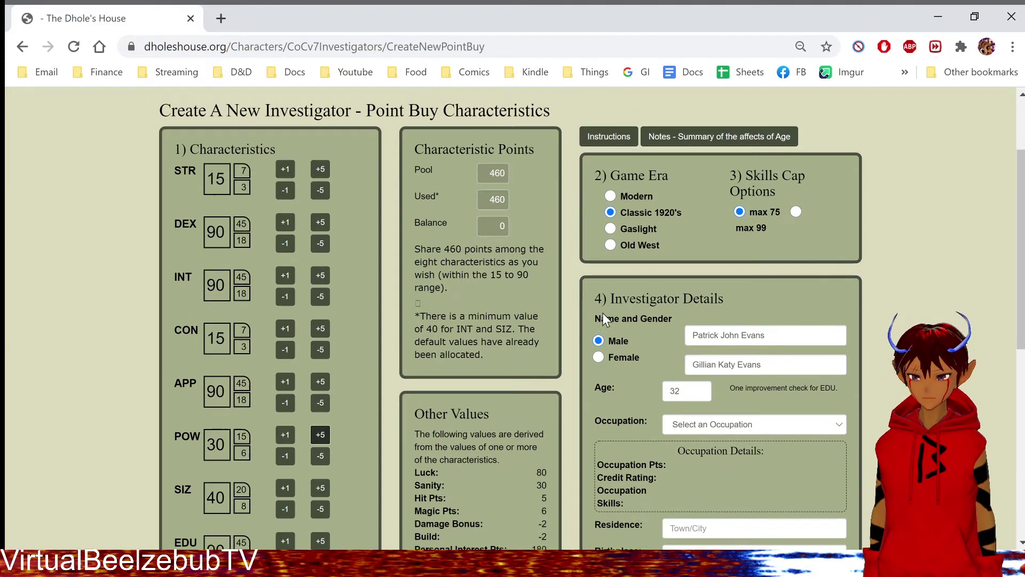
scroll(694, 272, up, 1)
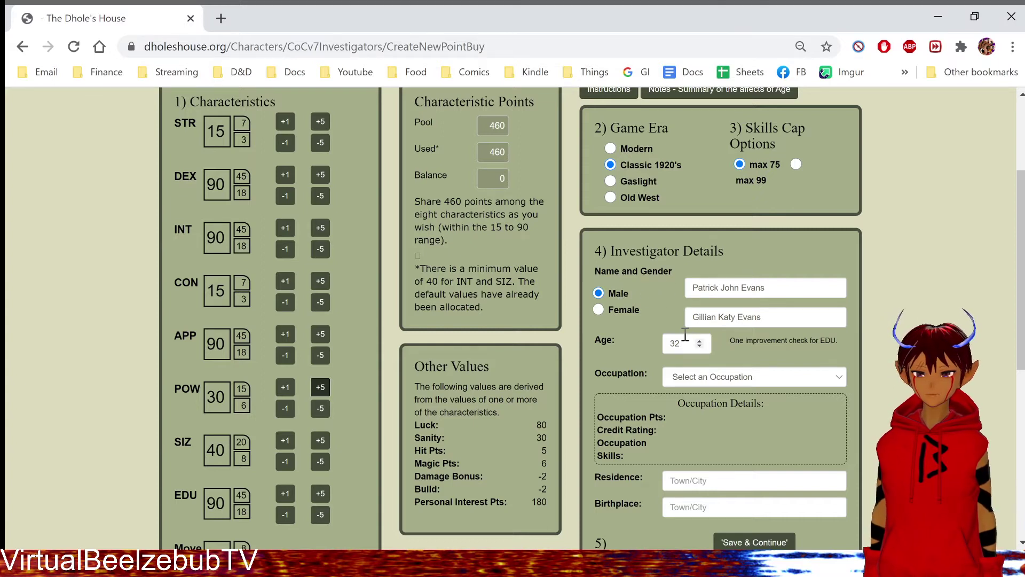
Lower the investigator's age to 15 and check the points figure in the age note
scroll(681, 310, up, 3)
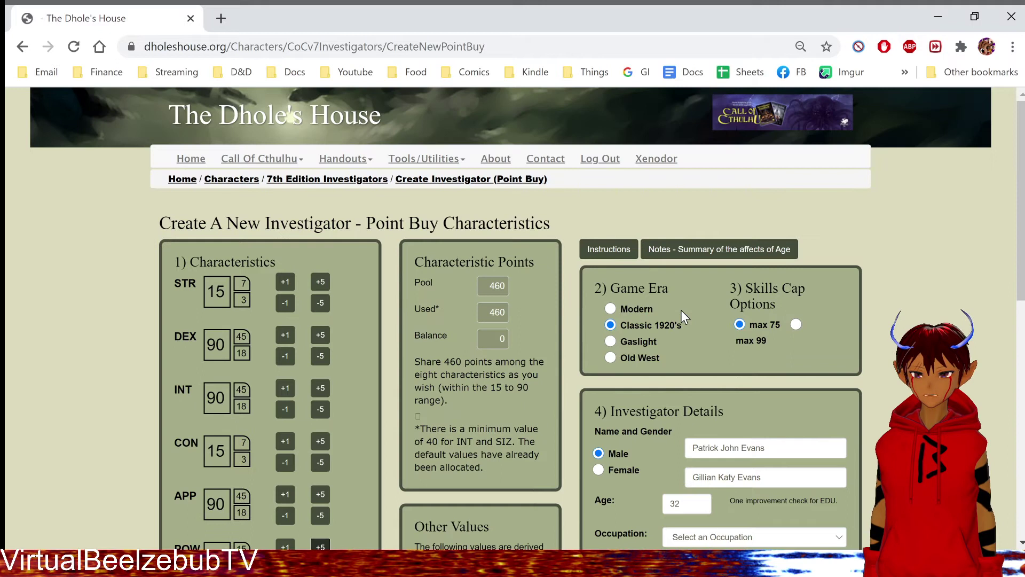
scroll(684, 292, down, 6)
scroll(686, 271, up, 2)
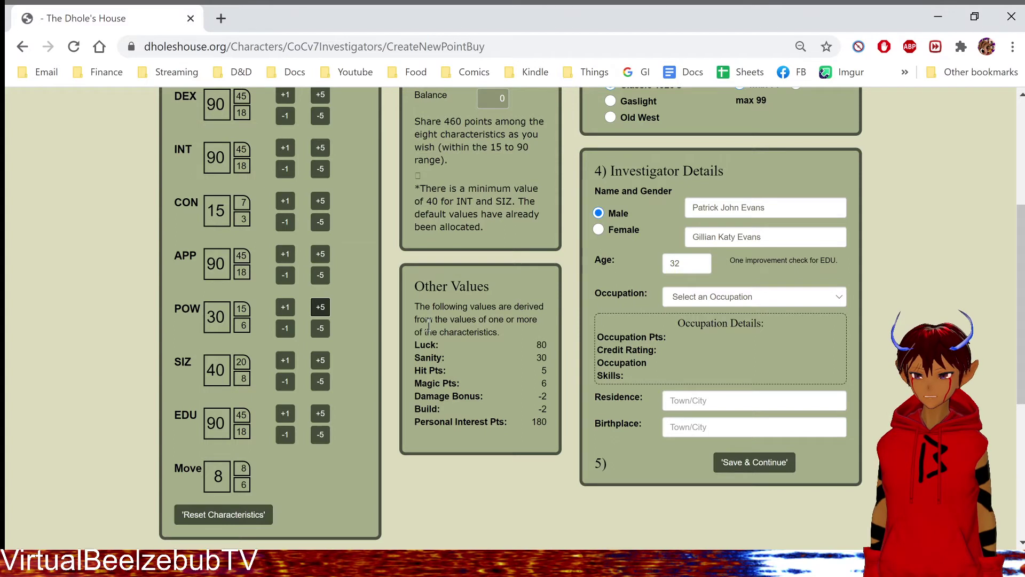
double_click(699, 265)
drag(699, 266, 699, 266)
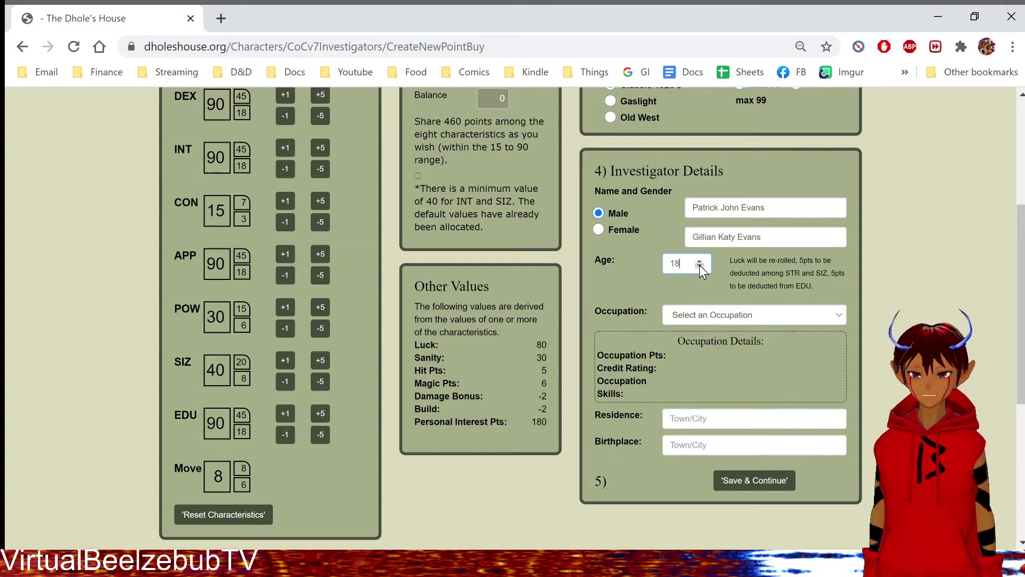
double_click(807, 262)
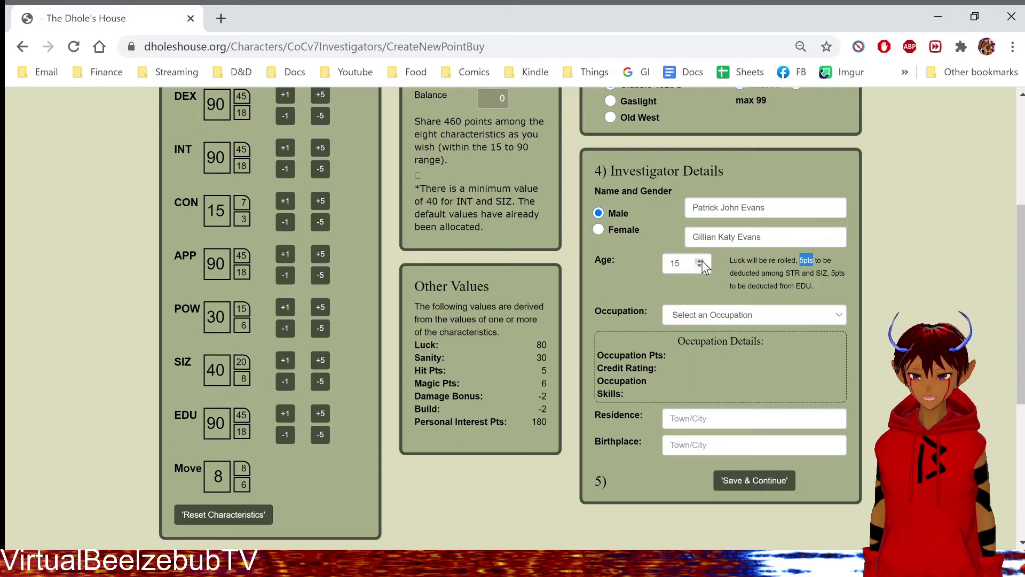
click(792, 263)
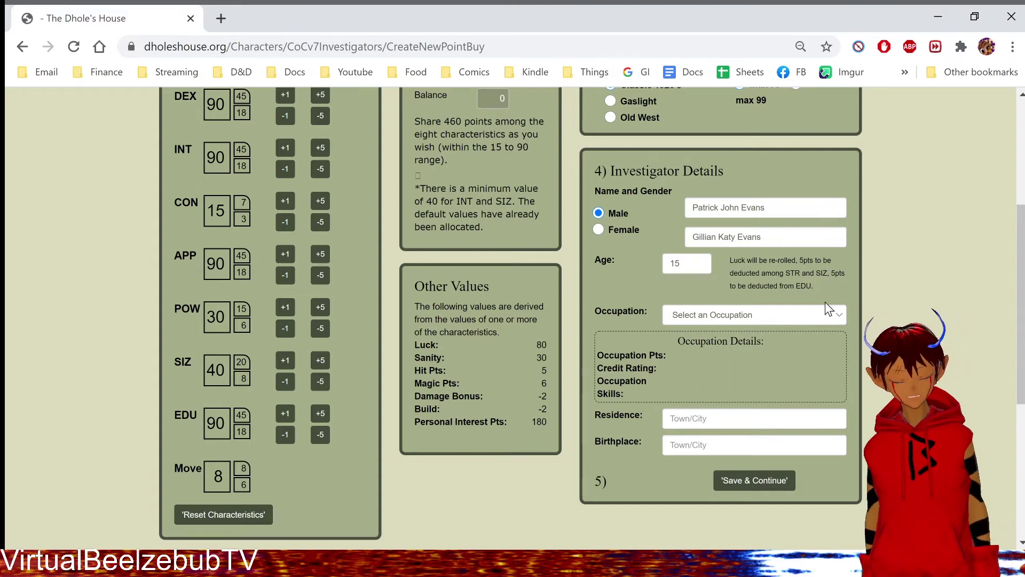
Raise the age through 25 and 42 up to 90
click(700, 261)
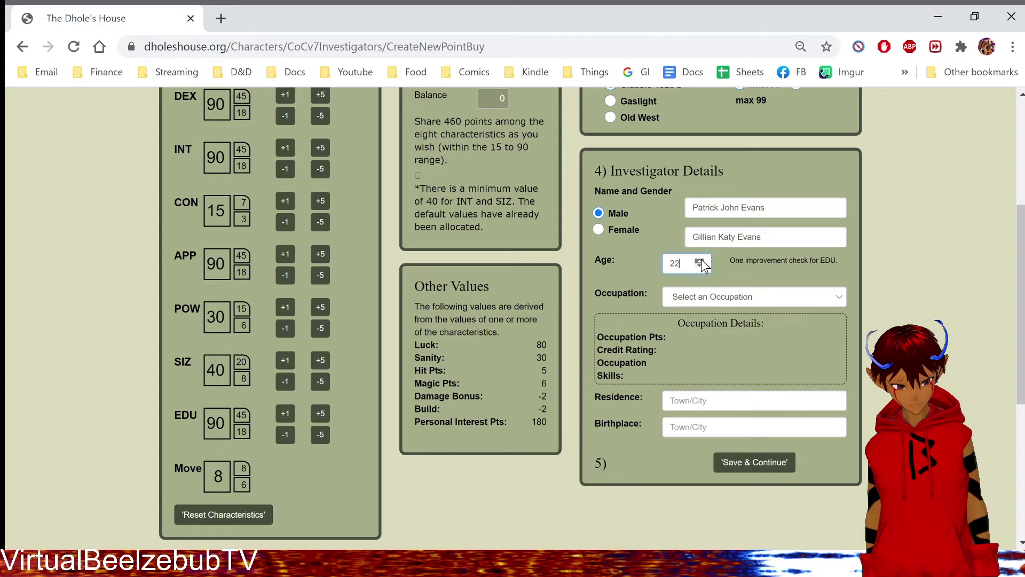
click(700, 261)
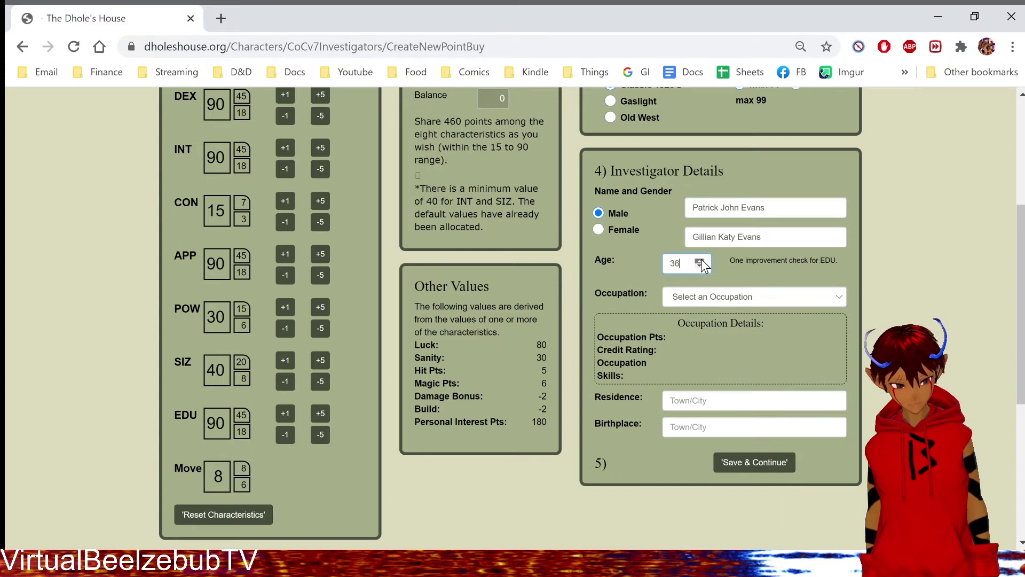
click(700, 261)
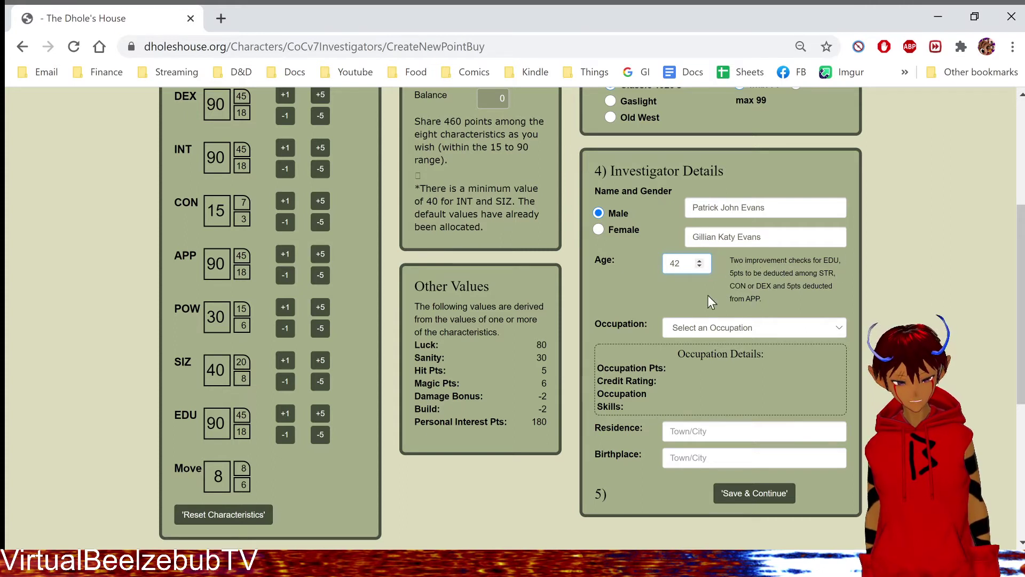
double_click(702, 259)
drag(700, 261, 699, 262)
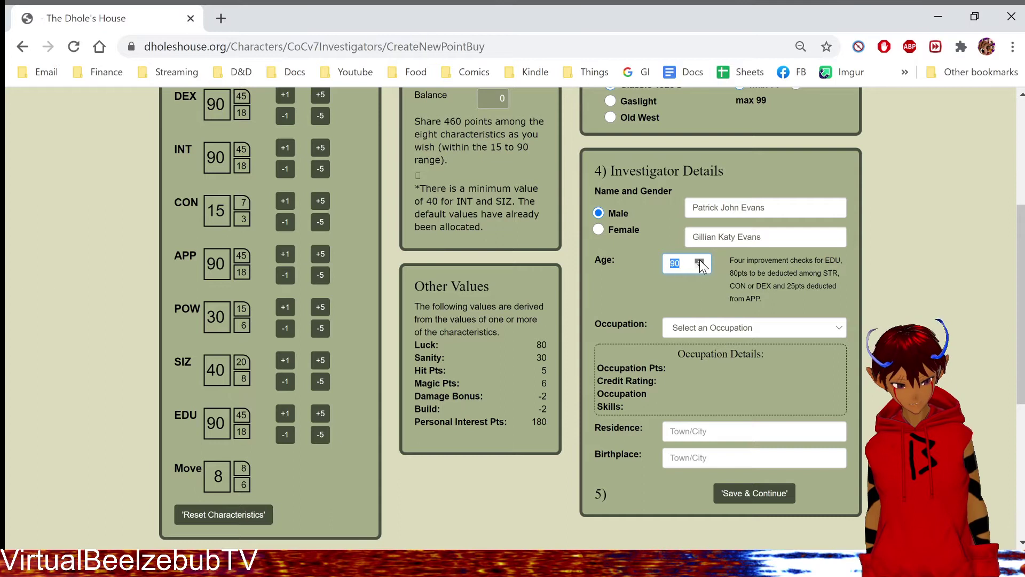
click(757, 289)
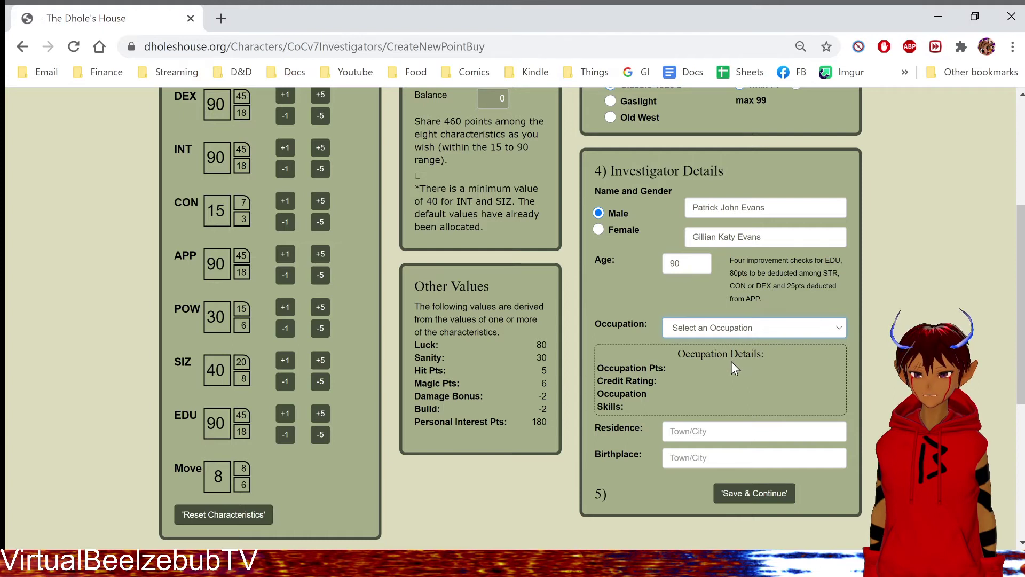
Choose Archaeologist as the occupation and enter Rockport MA as the residence
text(arch)
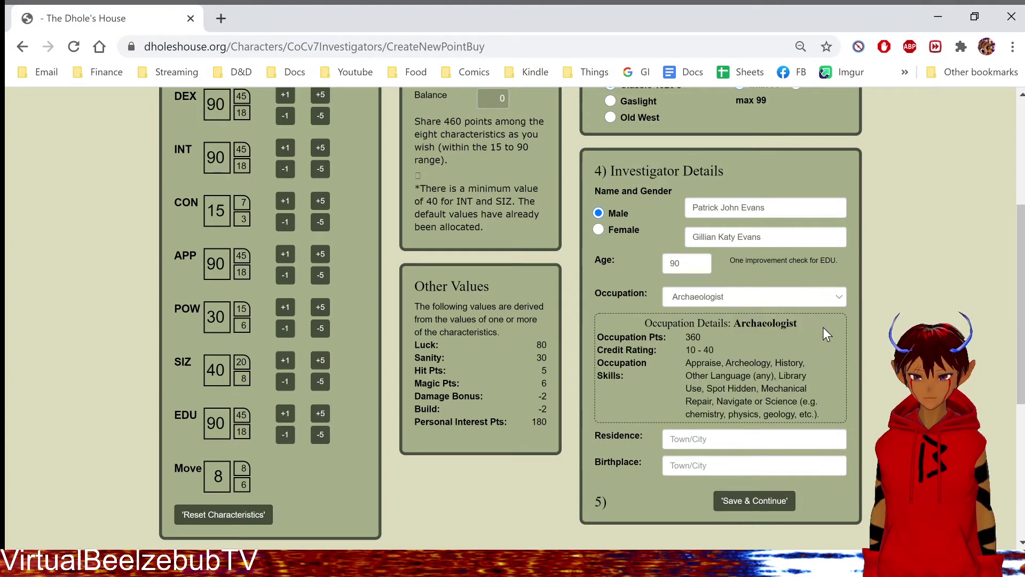
click(750, 449)
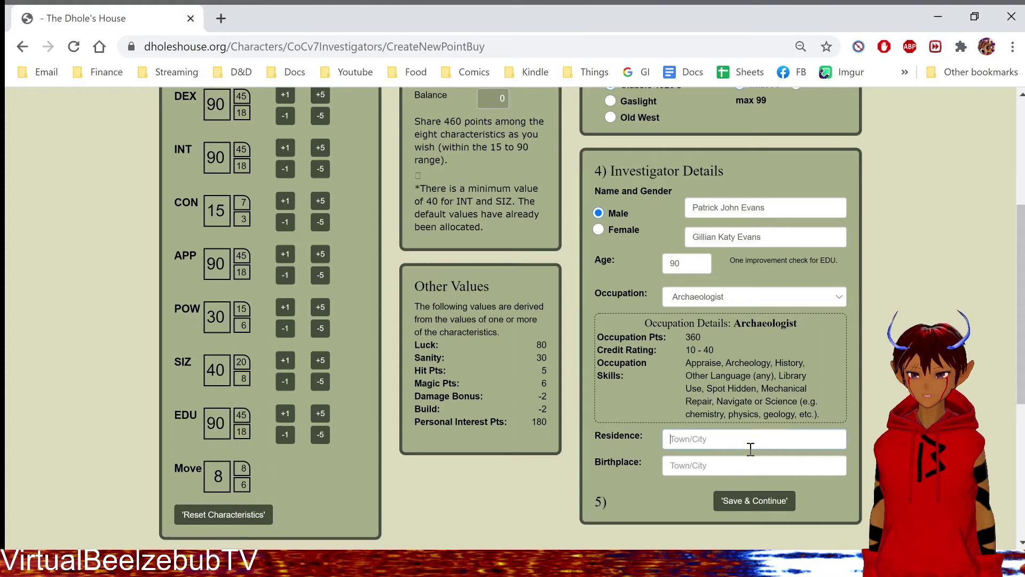
click(751, 461)
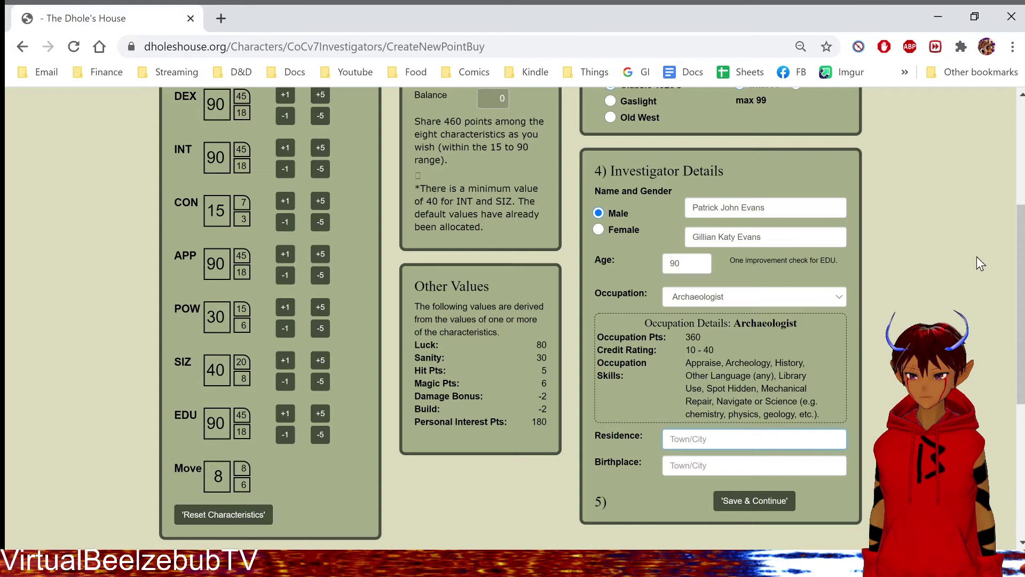
text(Rock)
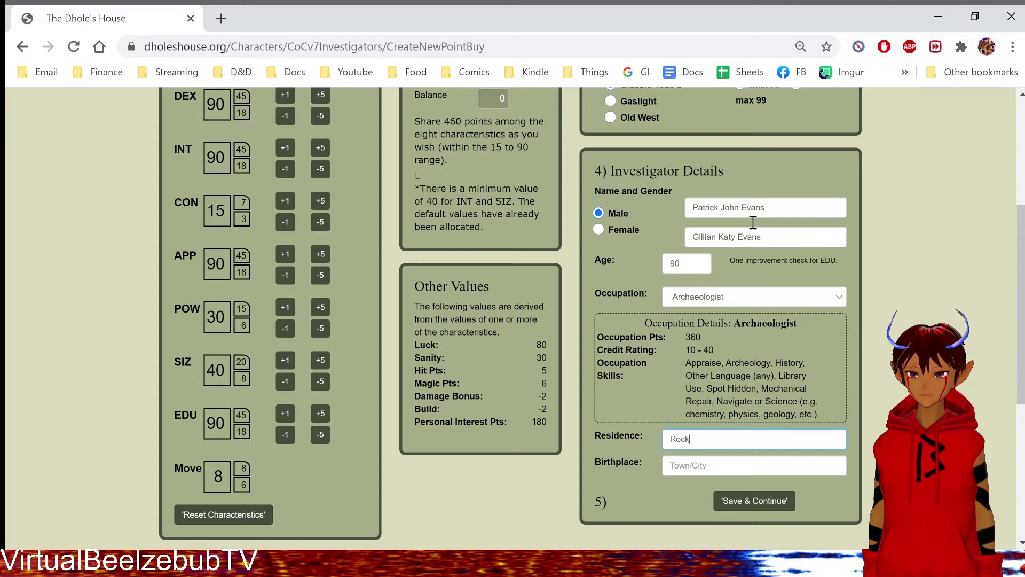
text(port MA)
Set the birthplace to Rockport MA
click(710, 465)
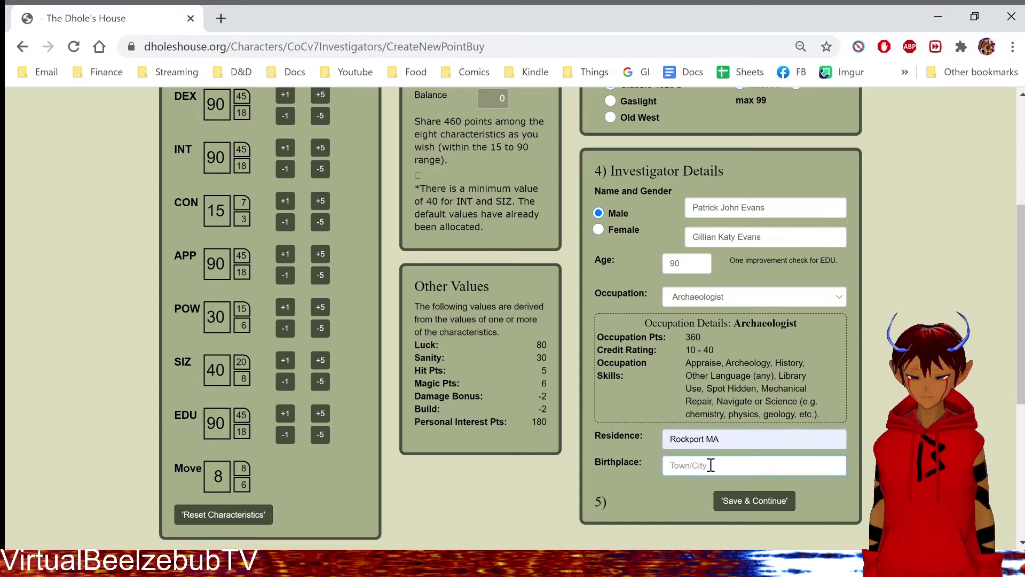
text(R)
click(729, 408)
text(ock)
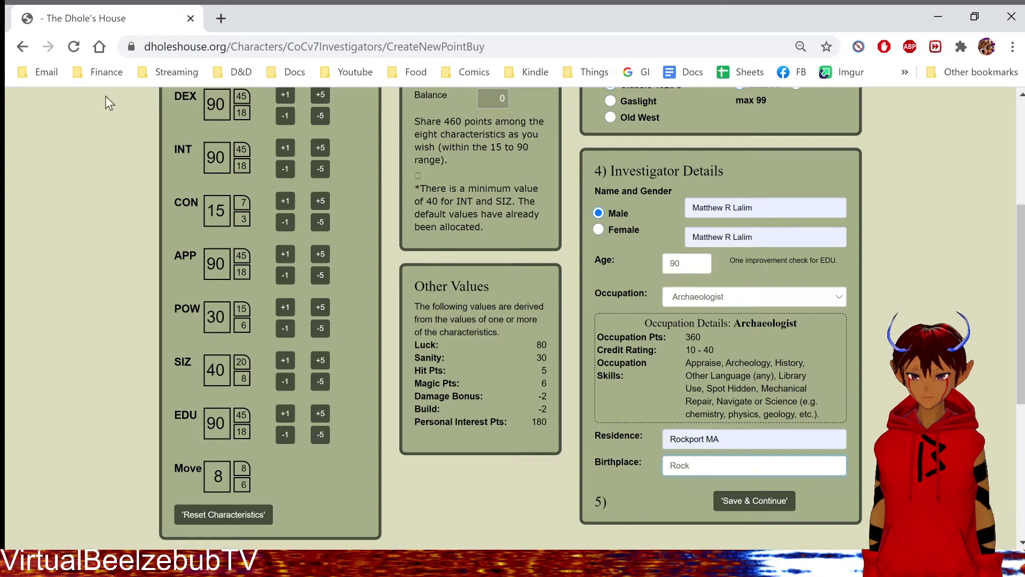
click(731, 438)
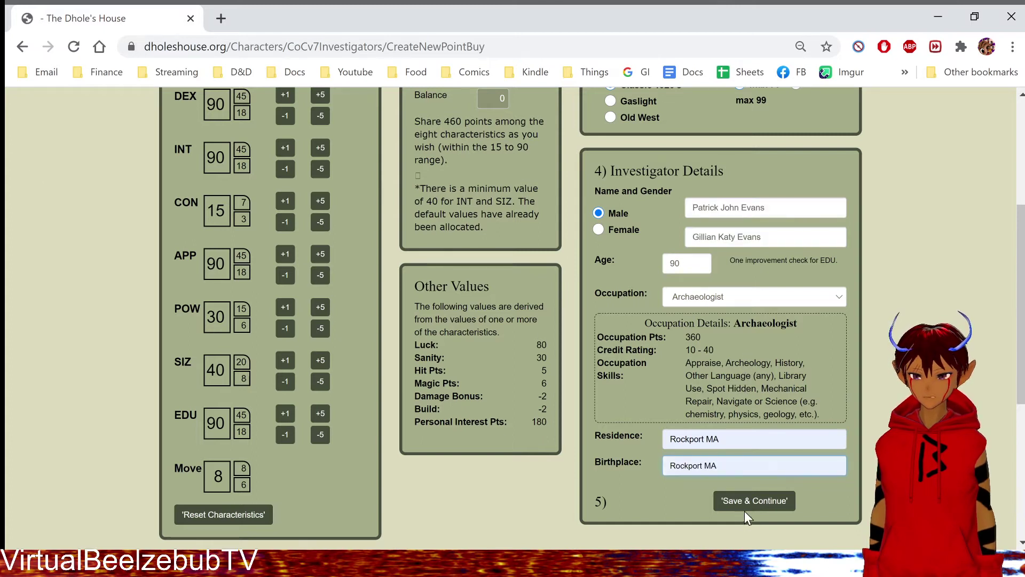
click(665, 483)
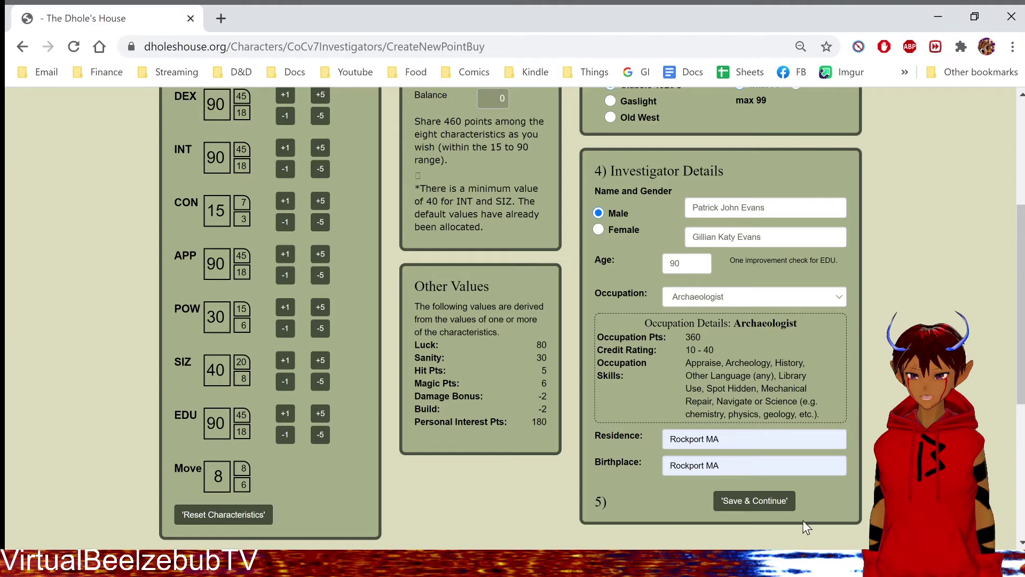
Save the investigator details and move on to the age-related updates page
click(777, 508)
scroll(771, 495, down, 6)
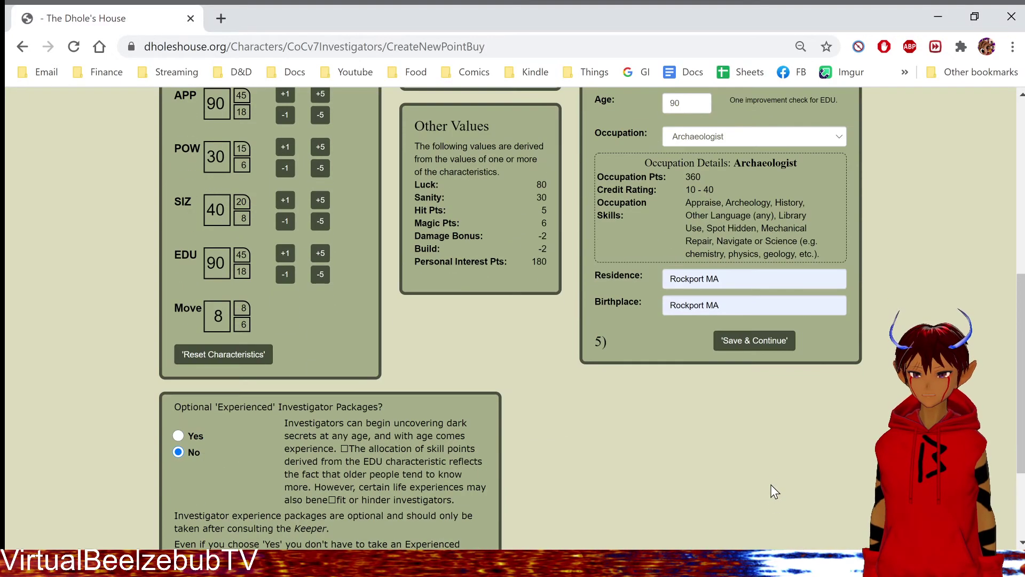
click(743, 339)
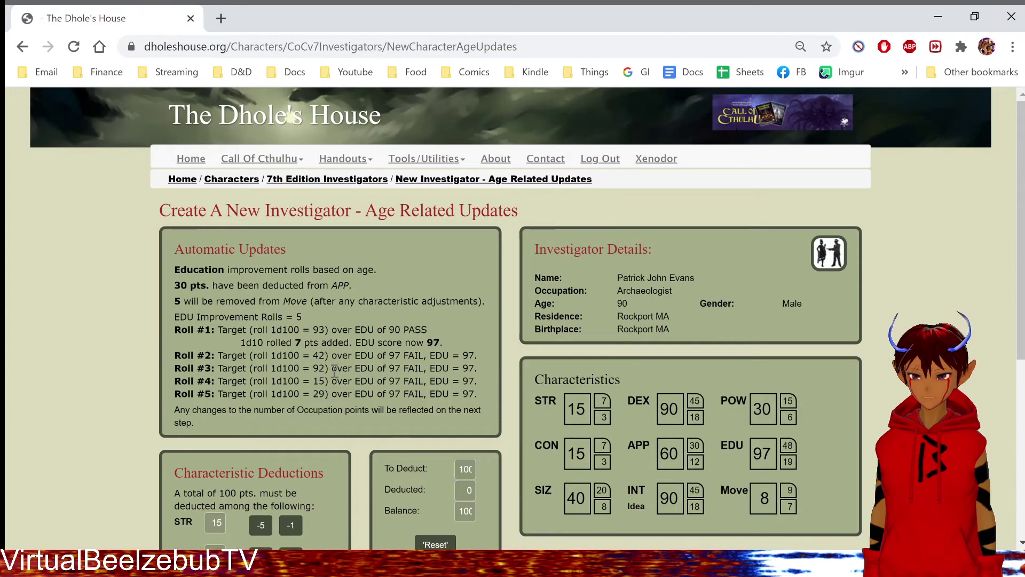
drag(519, 211, 396, 211)
scroll(374, 319, down, 4)
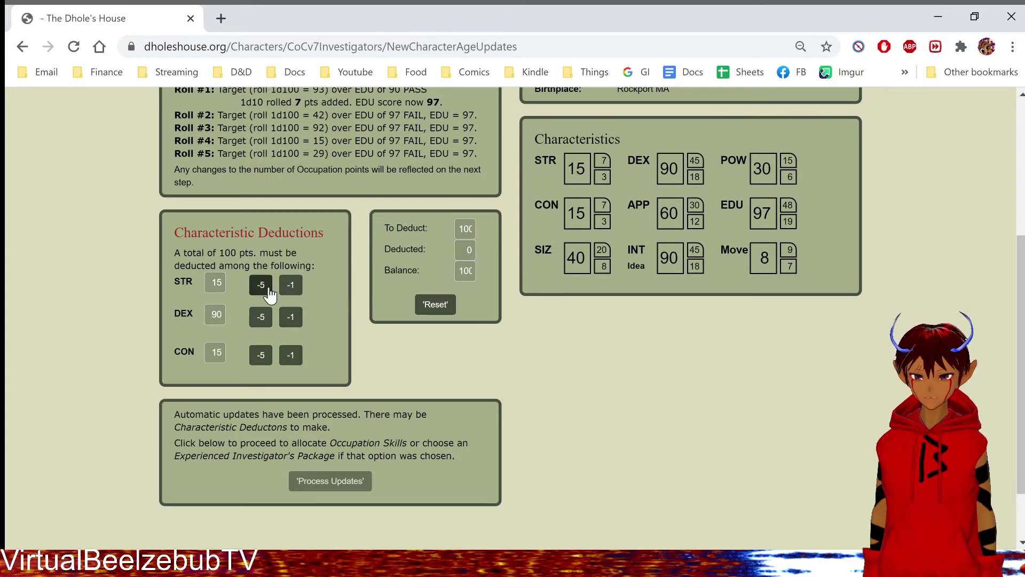
Deduct all the age points from STR, dismissing the all-points-deducted notice
click(261, 285)
click(260, 285)
click(261, 285)
click(261, 284)
click(261, 284)
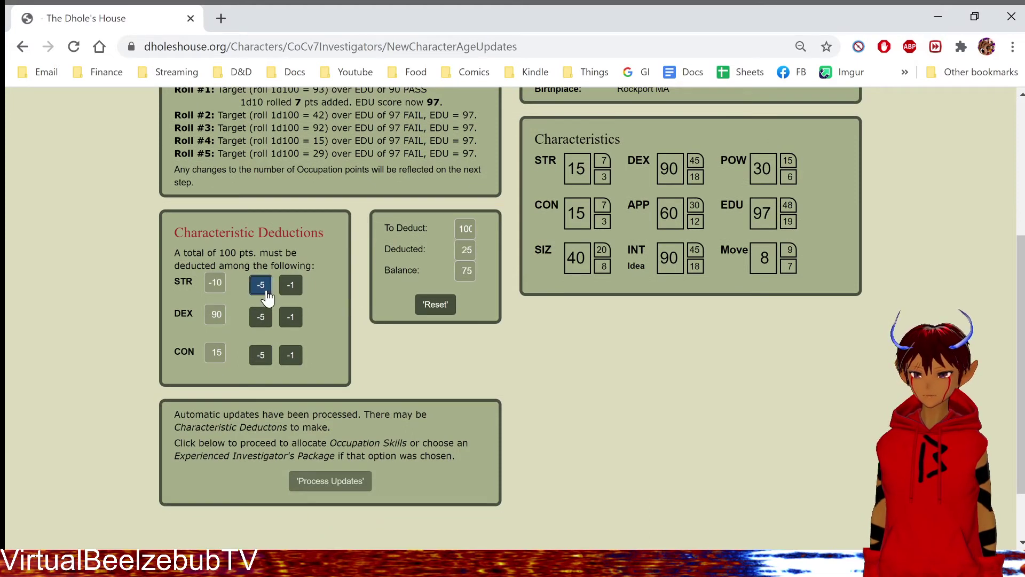
click(260, 285)
click(261, 284)
click(261, 284)
click(261, 285)
click(260, 284)
click(261, 285)
click(261, 284)
click(260, 285)
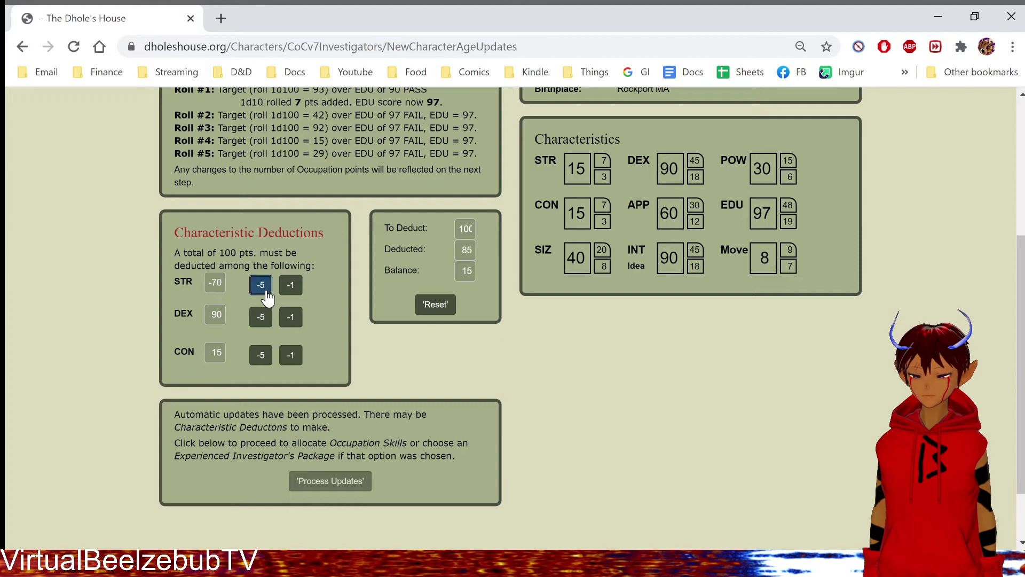
click(266, 292)
click(265, 291)
click(265, 292)
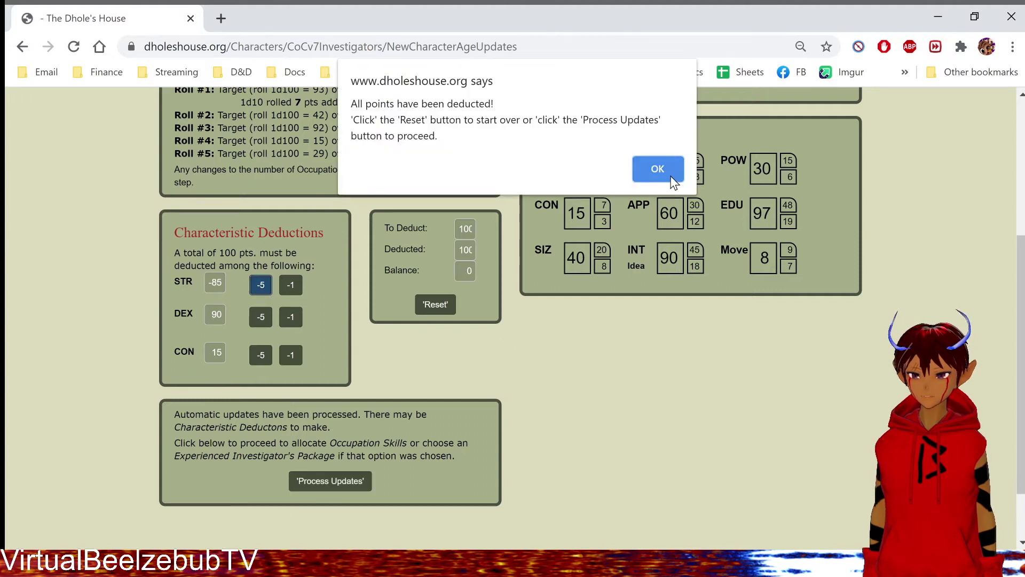
click(659, 175)
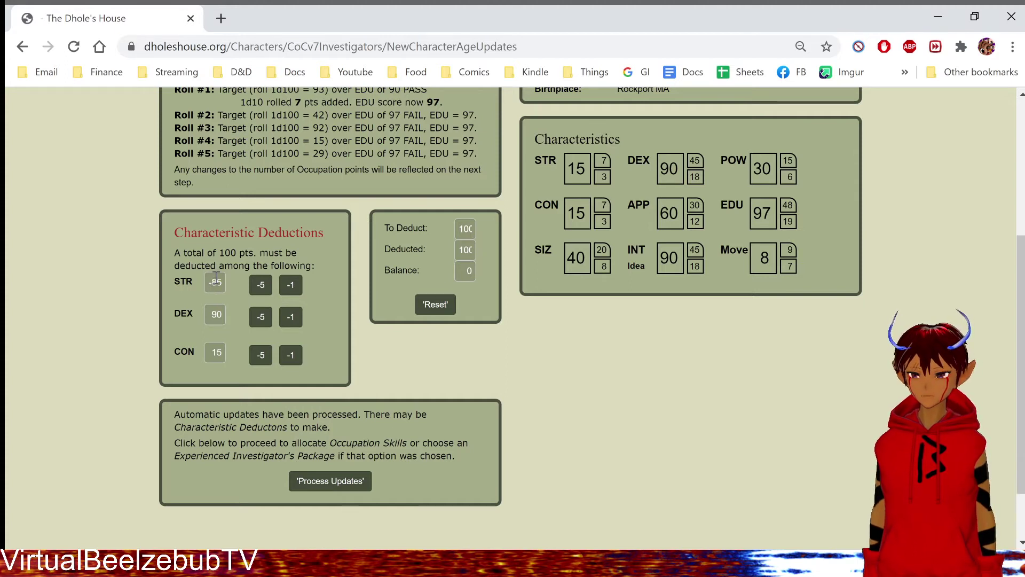
click(249, 281)
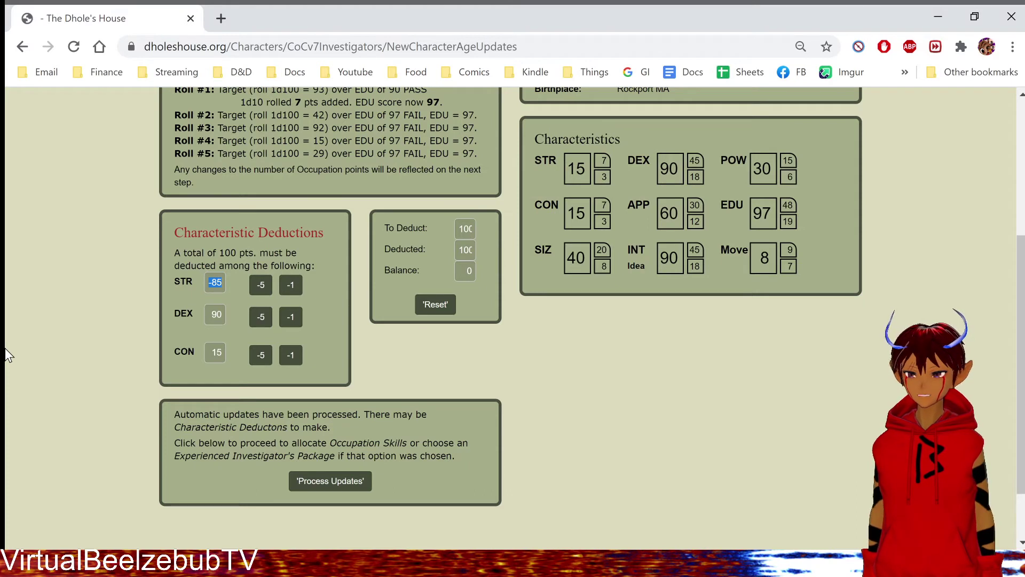
Select the invalid -85 STR deduction value
scroll(5, 348, up, 1)
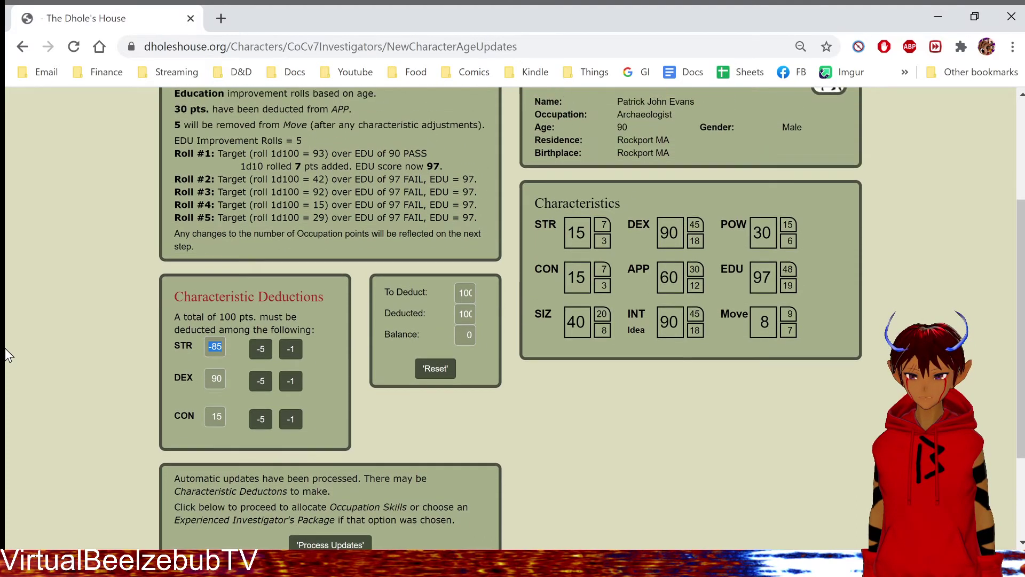
click(205, 371)
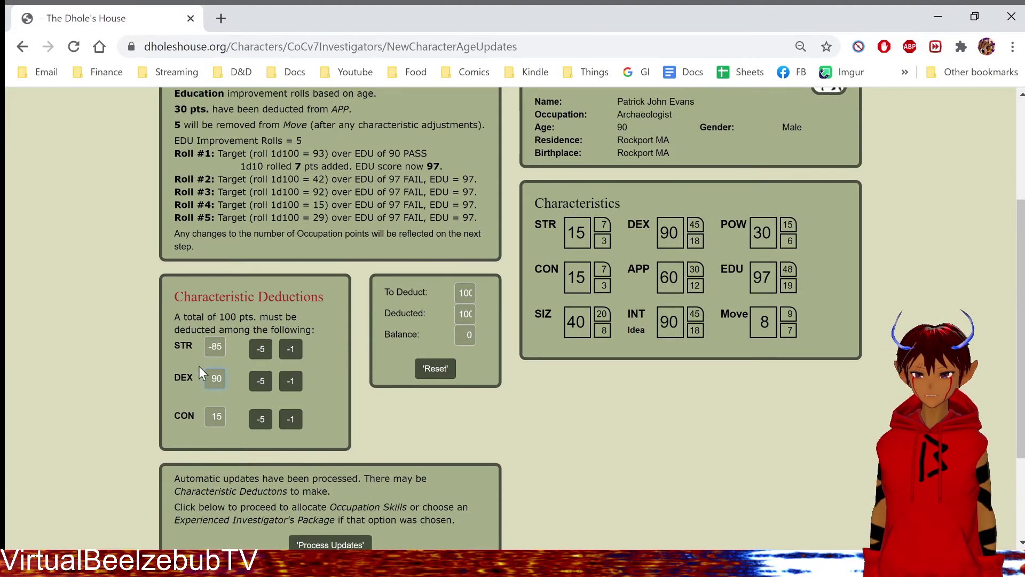
double_click(217, 347)
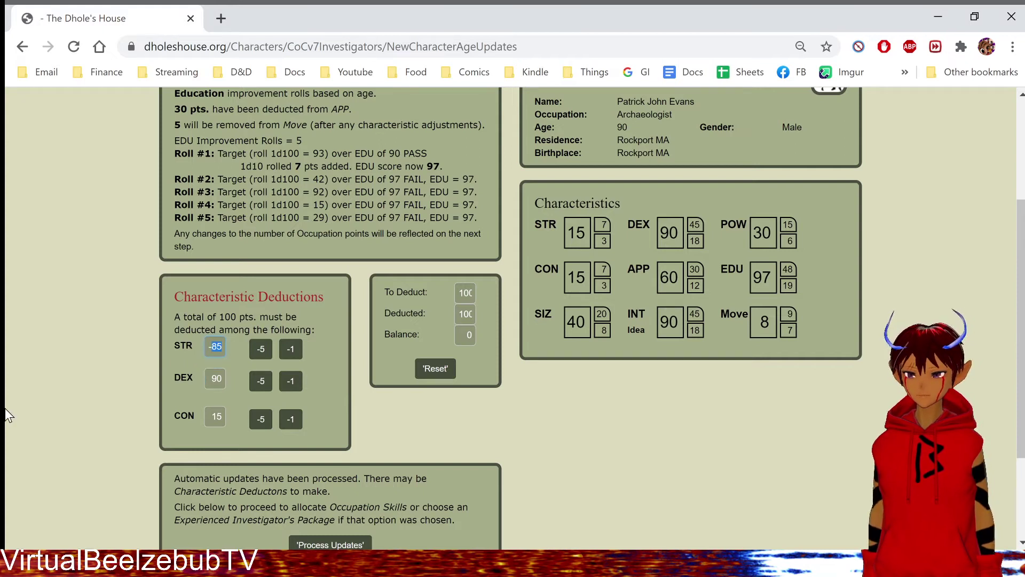
Reset the age deductions and lower STR and CON to 0
click(435, 368)
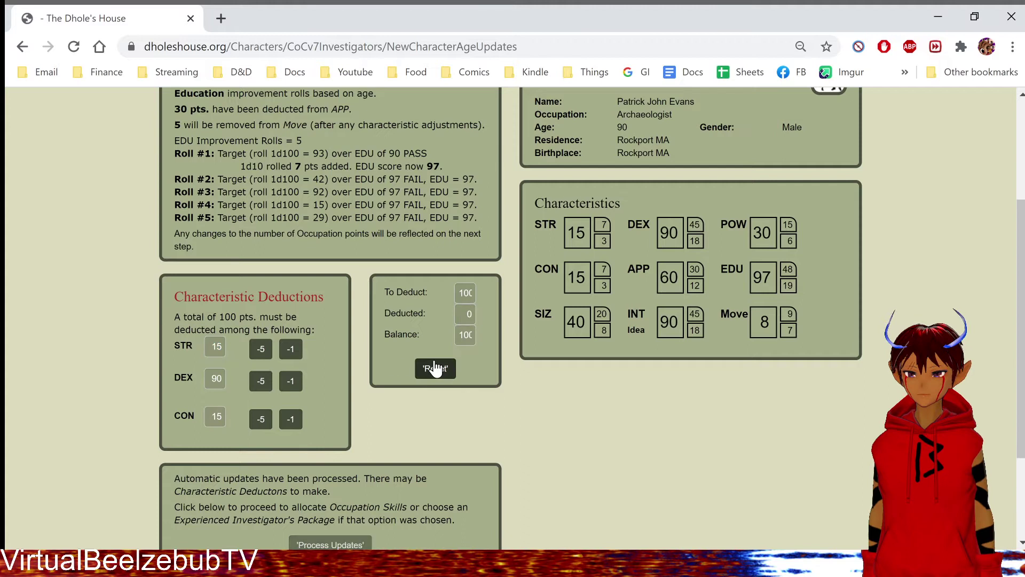
click(262, 352)
click(264, 360)
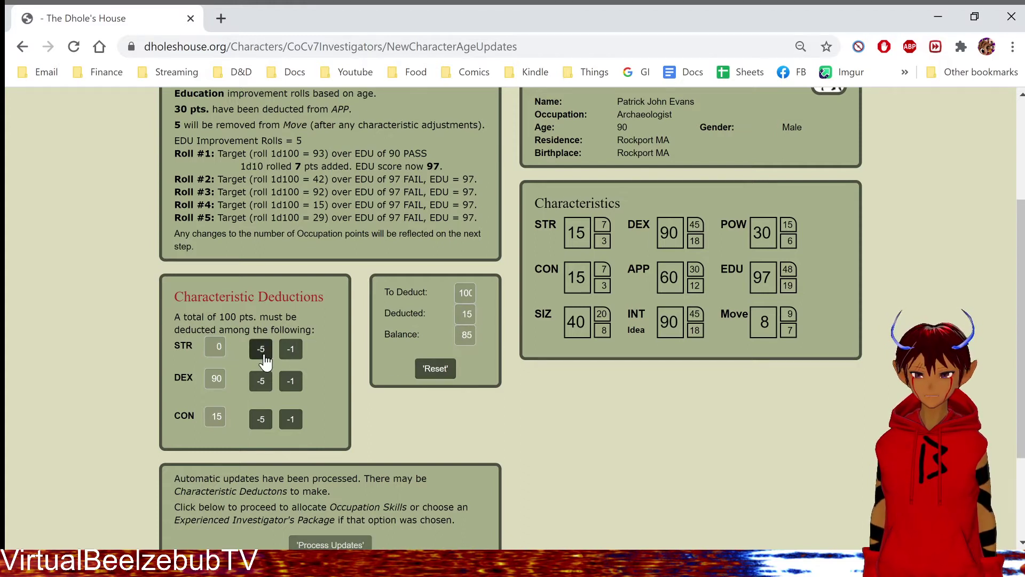
click(262, 422)
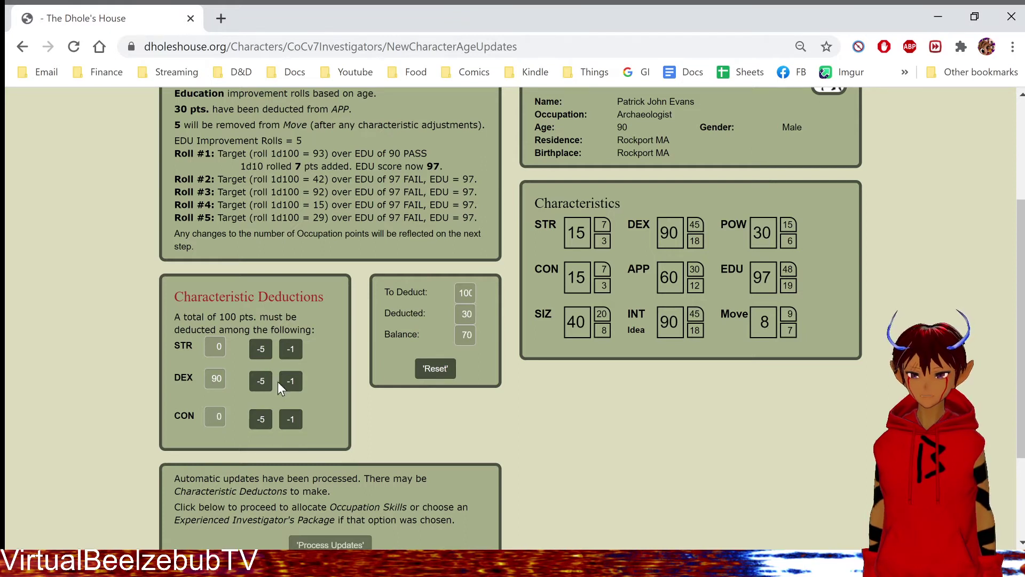
Lower DEX from 90 to 20 so the balance hits 0, and dismiss the notice
click(262, 380)
click(262, 381)
click(262, 381)
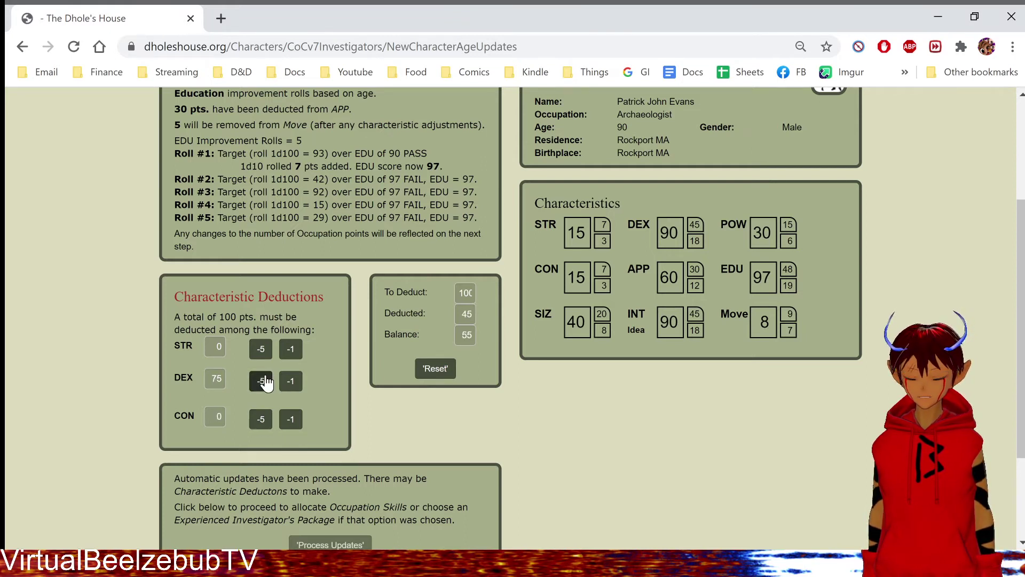
click(262, 381)
click(262, 380)
double_click(261, 381)
double_click(262, 381)
double_click(262, 381)
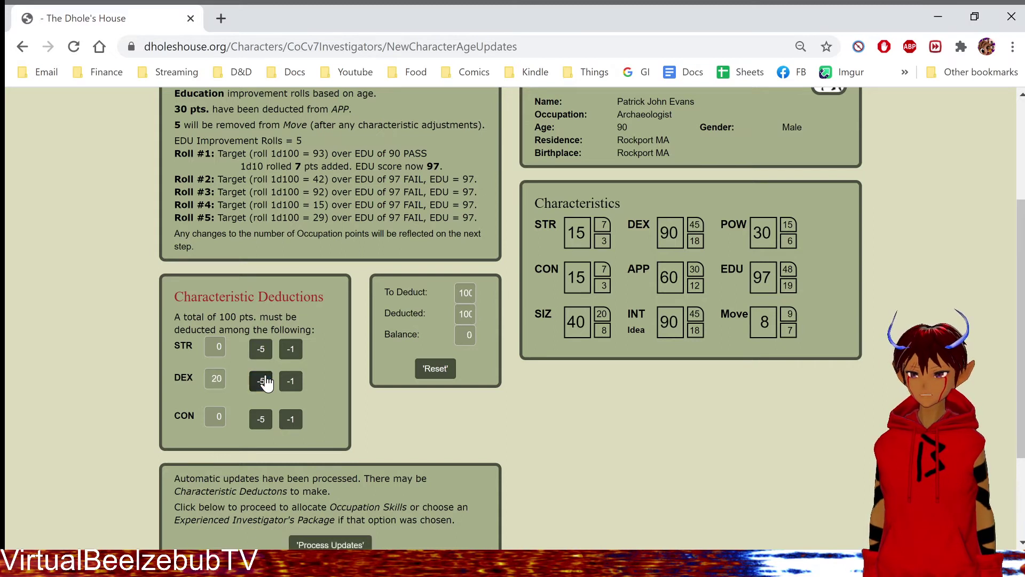
double_click(262, 381)
click(262, 381)
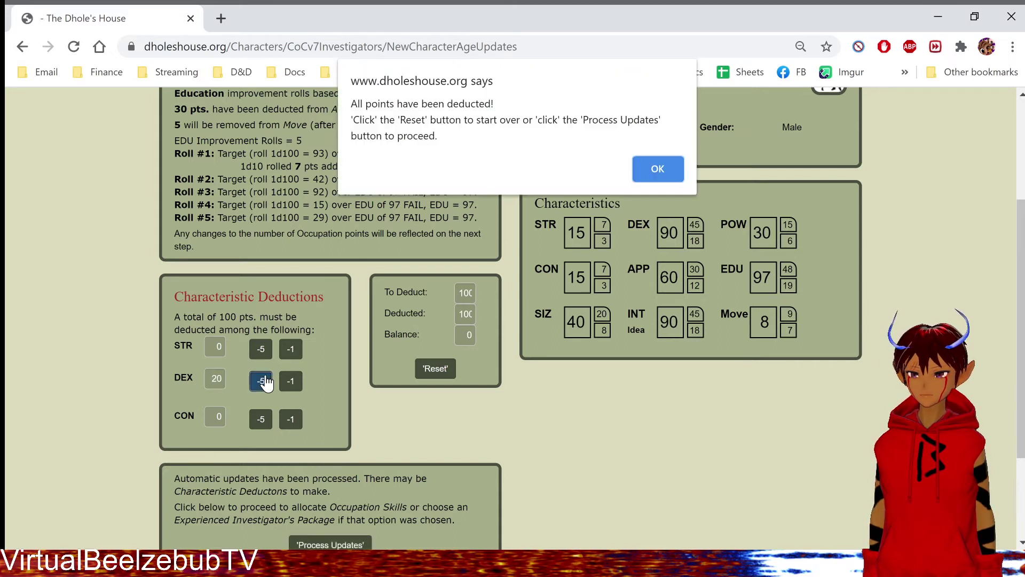
click(658, 166)
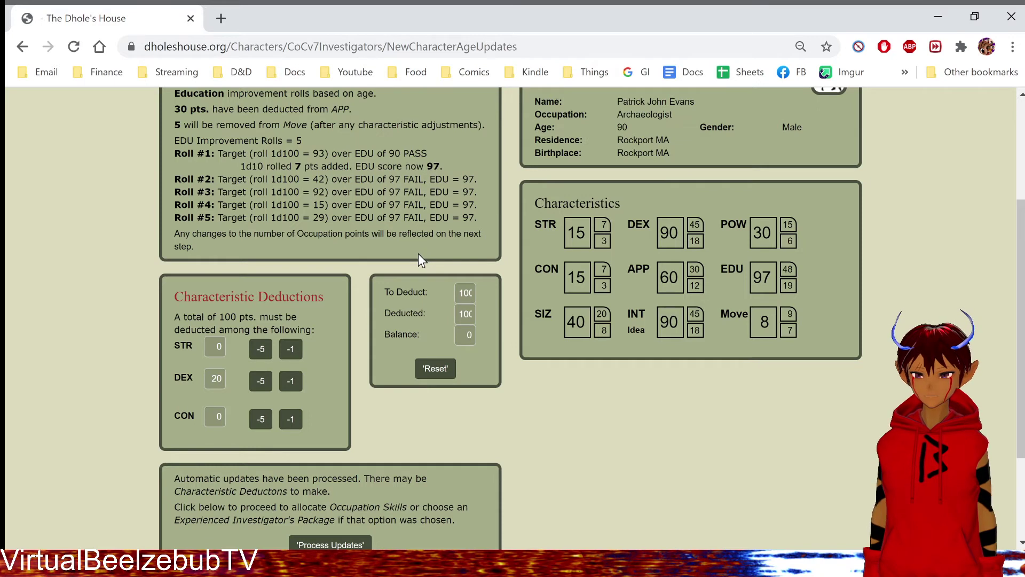
scroll(418, 255, down, 3)
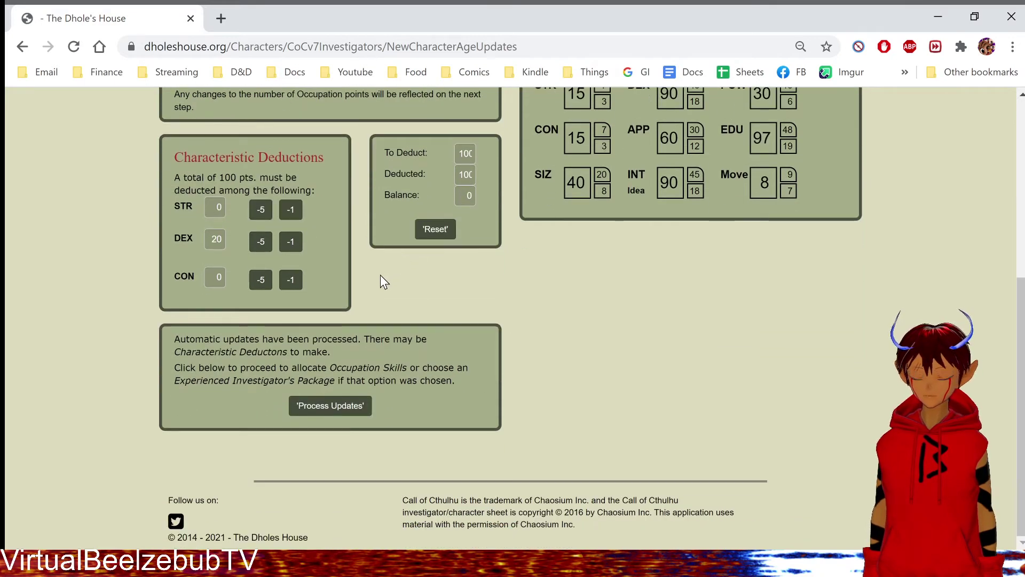
scroll(380, 274, up, 5)
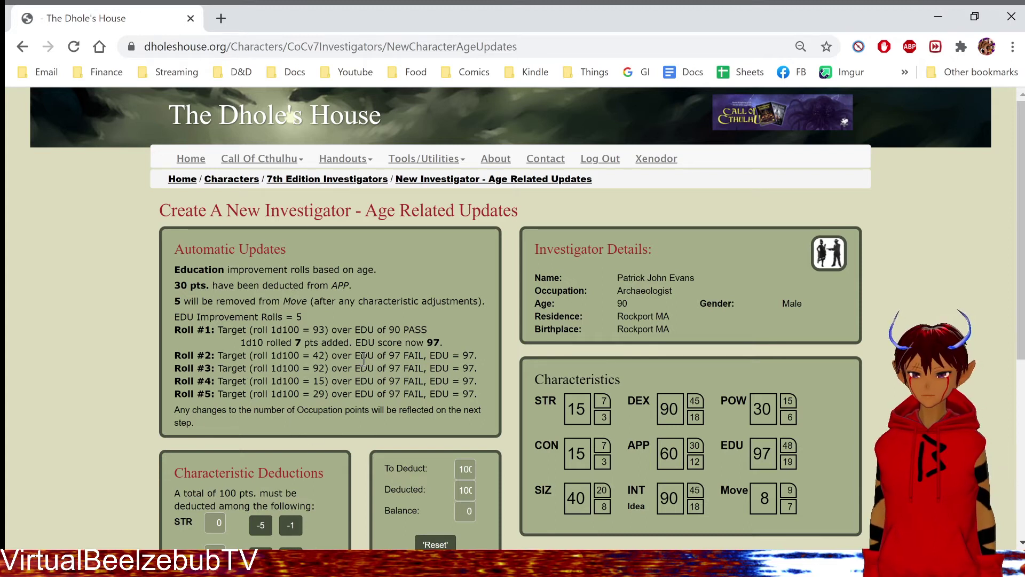
Submit the finished age updates with Process Updates at the bottom of the page
scroll(354, 358, down, 5)
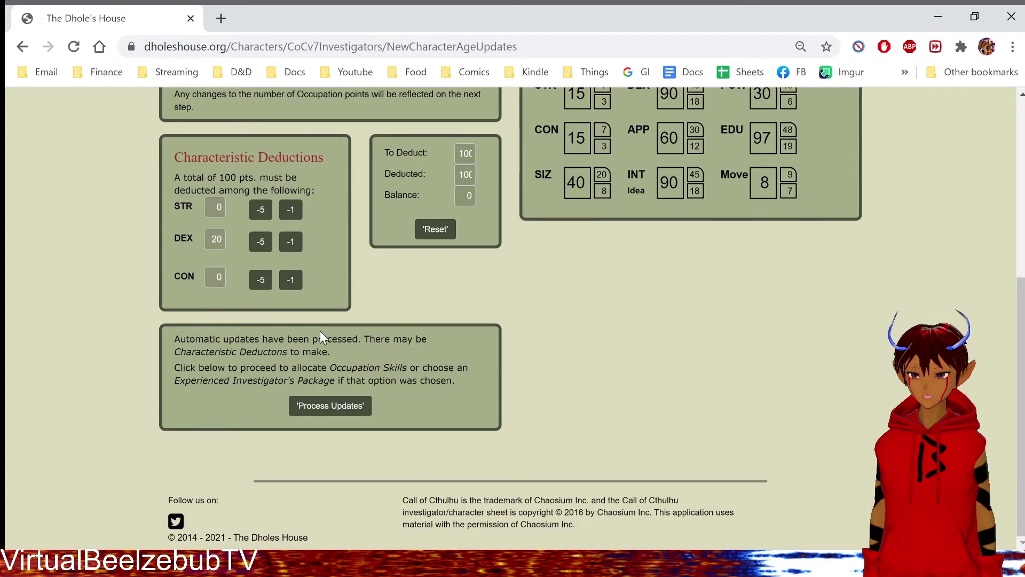
scroll(321, 331, up, 5)
scroll(322, 355, down, 5)
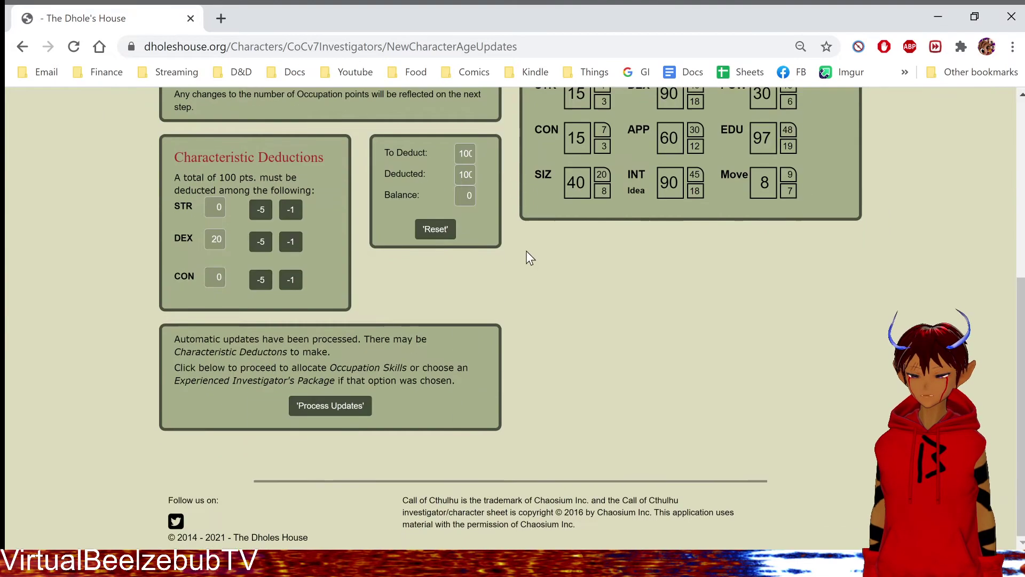
click(330, 406)
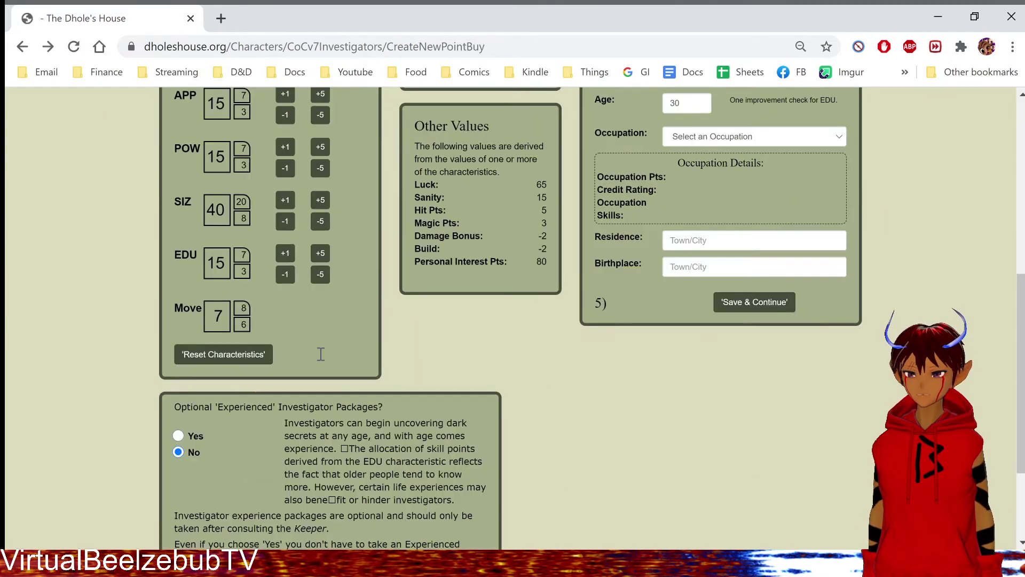
Raise DEX and INT each to 90
scroll(588, 299, up, 3)
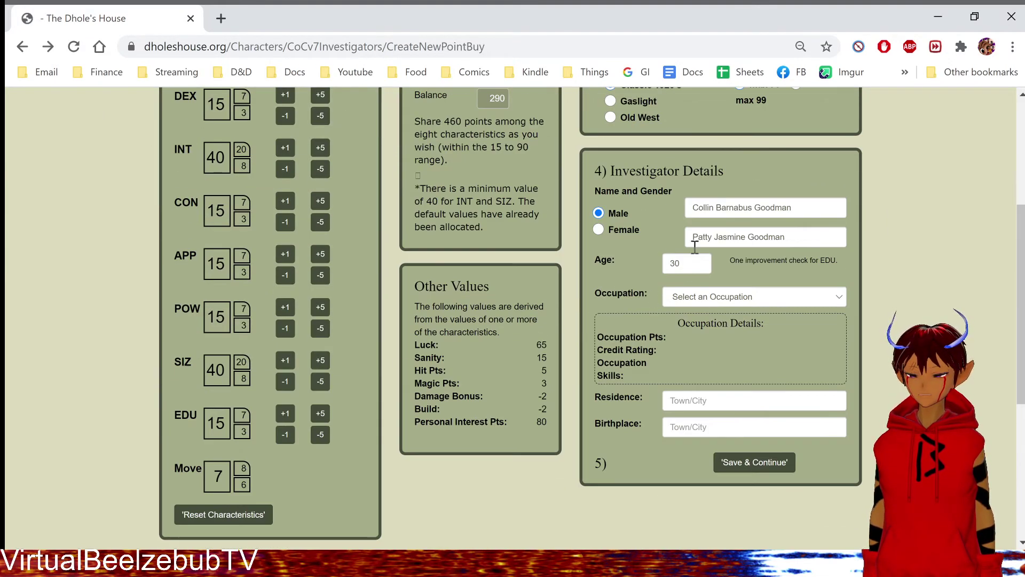
scroll(695, 248, up, 3)
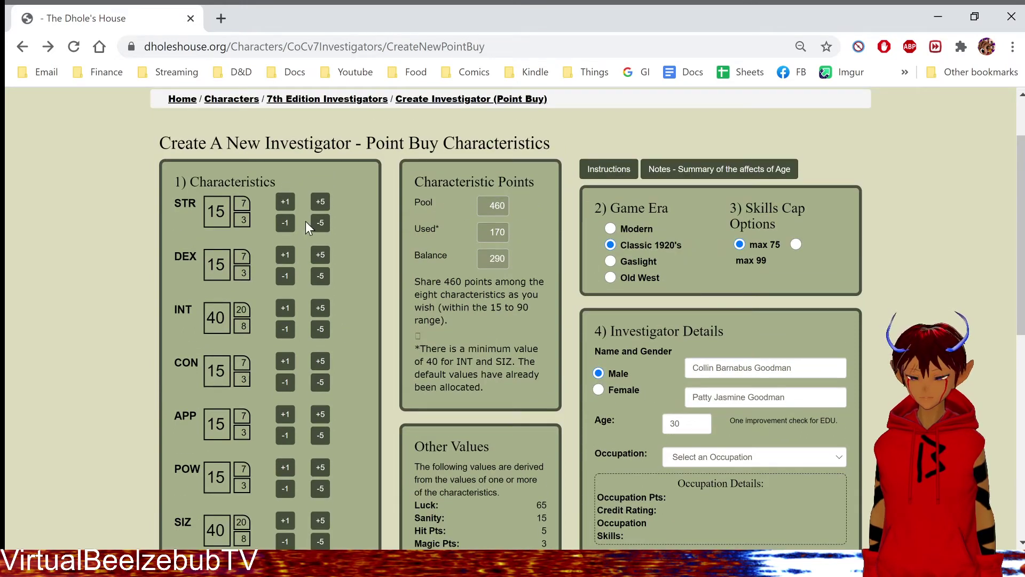
click(319, 259)
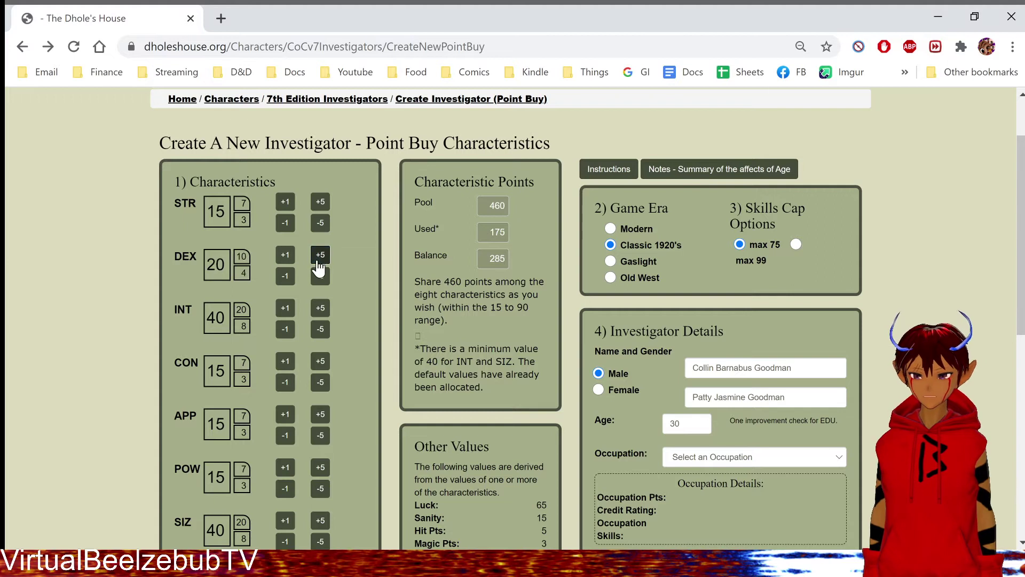
double_click(319, 259)
double_click(319, 259)
double_click(319, 259)
double_click(319, 259)
double_click(319, 259)
click(319, 259)
double_click(319, 260)
click(320, 259)
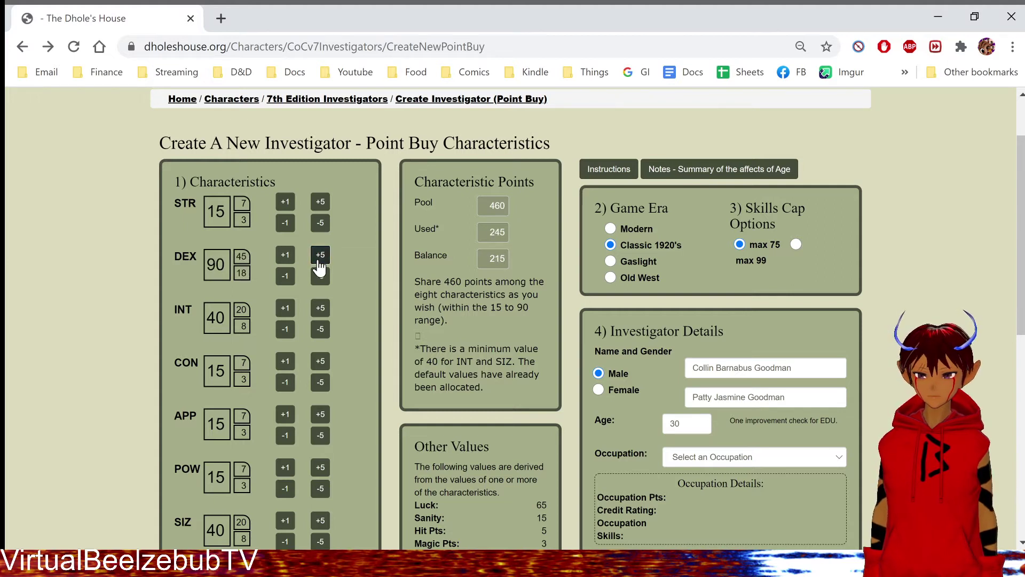
double_click(321, 309)
double_click(321, 310)
click(322, 310)
double_click(321, 310)
click(322, 309)
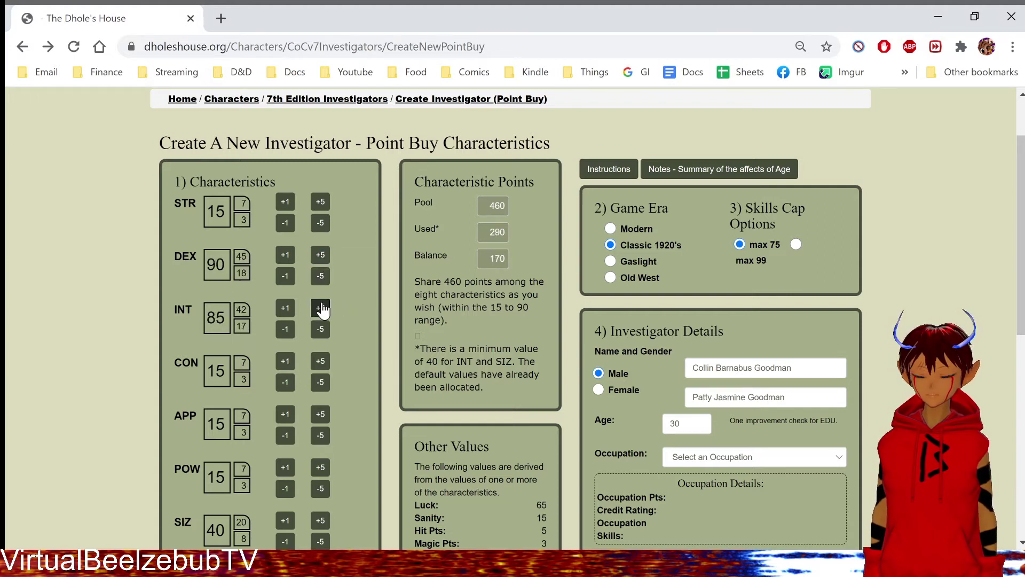
double_click(321, 310)
Raise POW to 30 and EDU to 90
scroll(326, 314, down, 1)
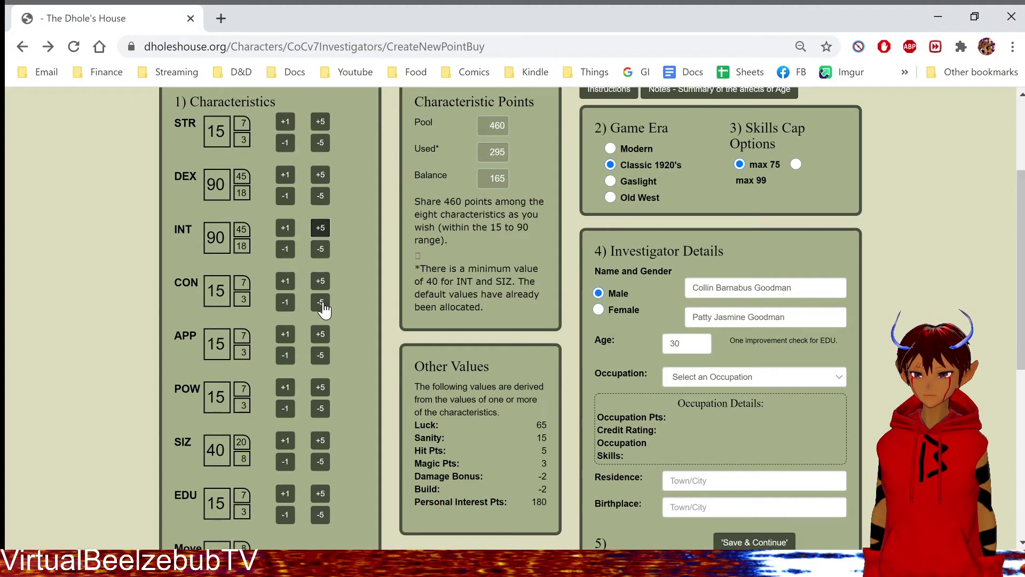
click(319, 388)
double_click(319, 389)
scroll(324, 438, down, 1)
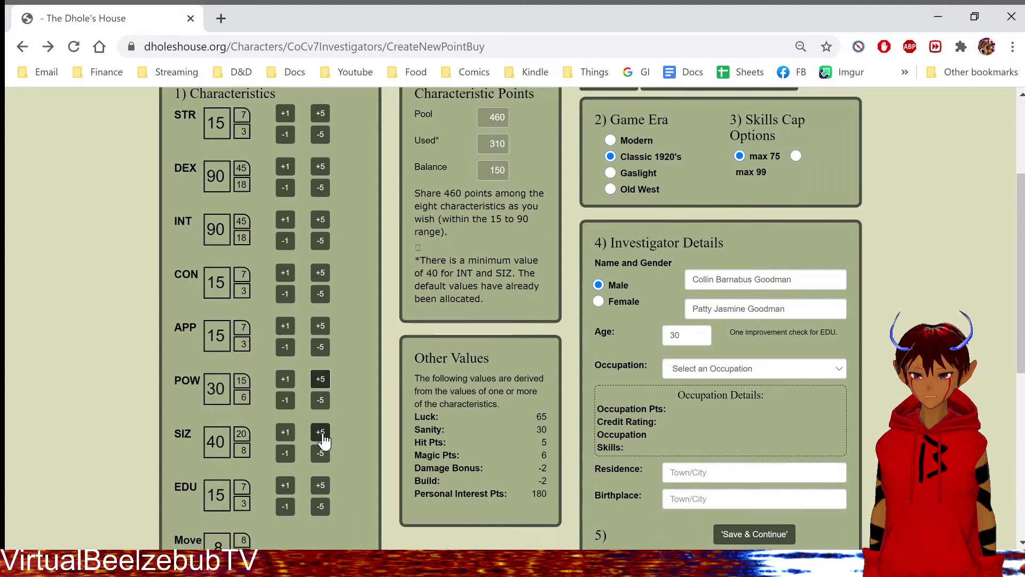
double_click(319, 414)
double_click(319, 414)
triple_click(320, 415)
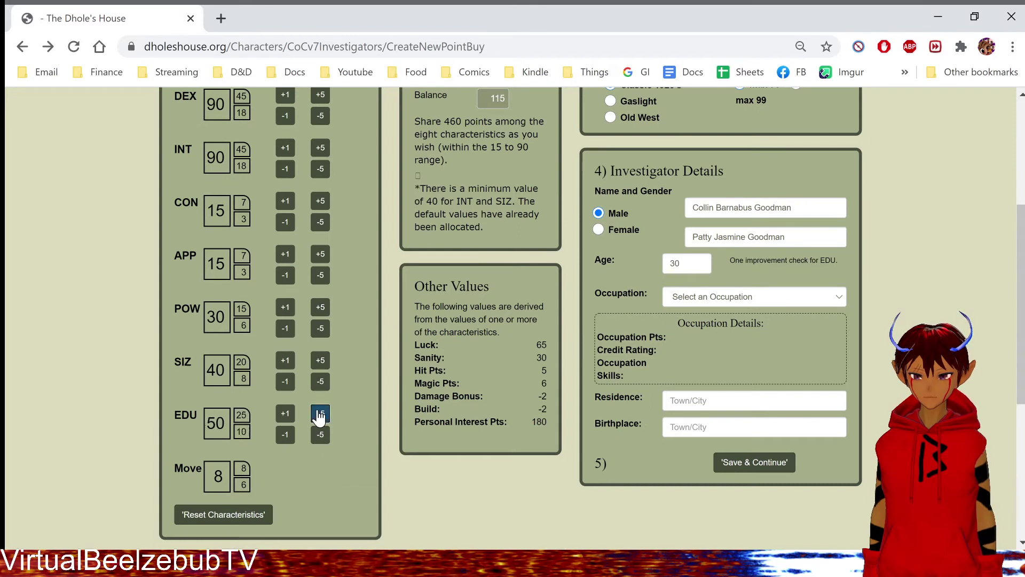
triple_click(320, 415)
triple_click(319, 415)
click(320, 415)
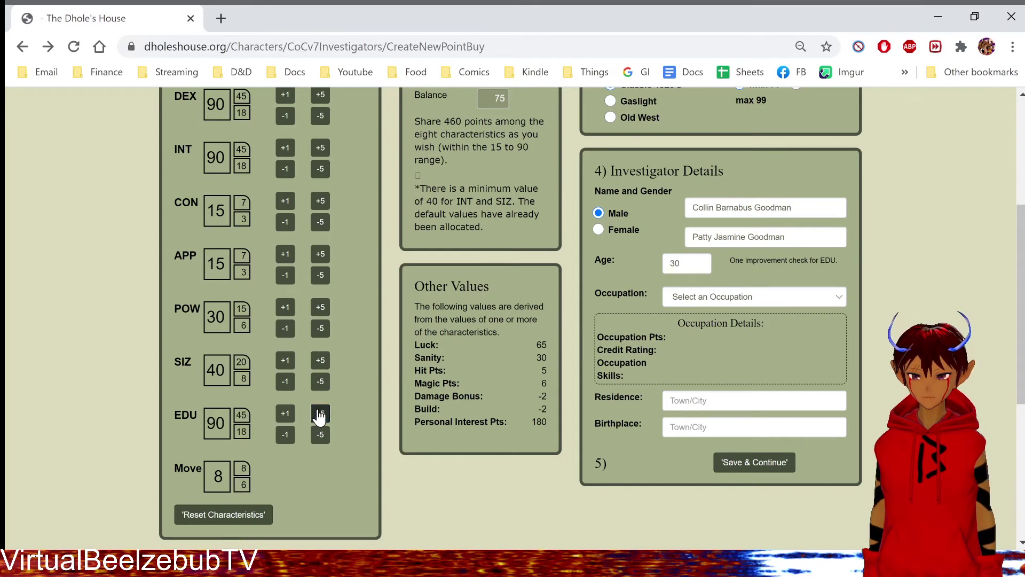
Raise CON and STR each to 40
scroll(322, 295, up, 1)
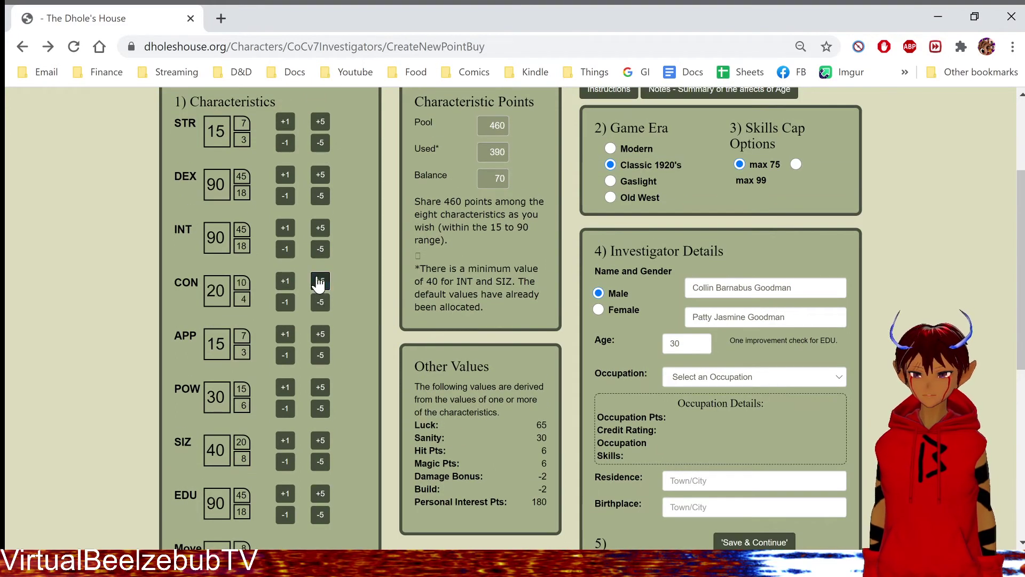
triple_click(319, 282)
click(320, 282)
click(319, 282)
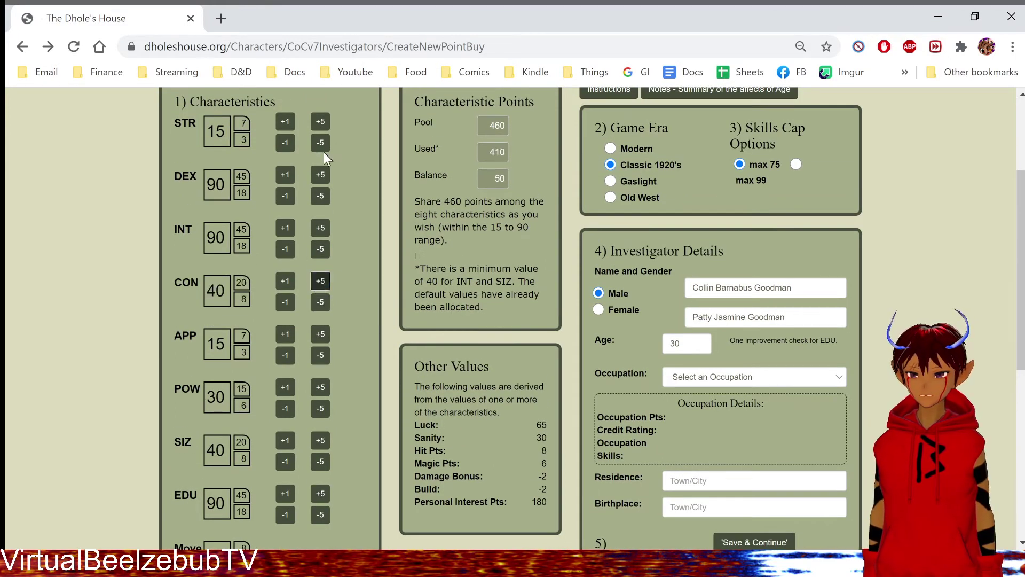
double_click(320, 122)
double_click(320, 122)
click(319, 122)
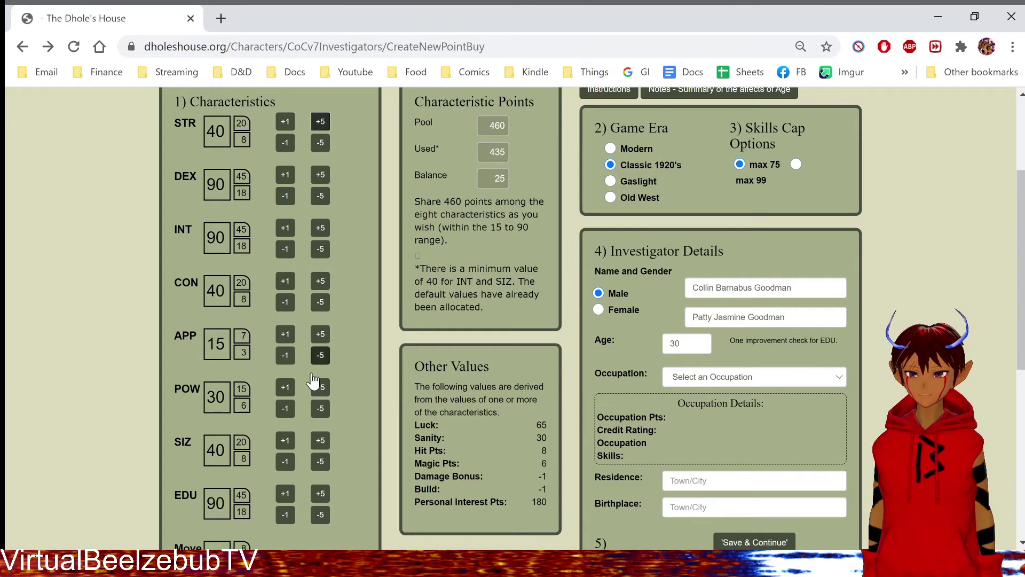
Raise POW to 40, CON to 50 and APP to 20, spending the last points
scroll(329, 353, down, 2)
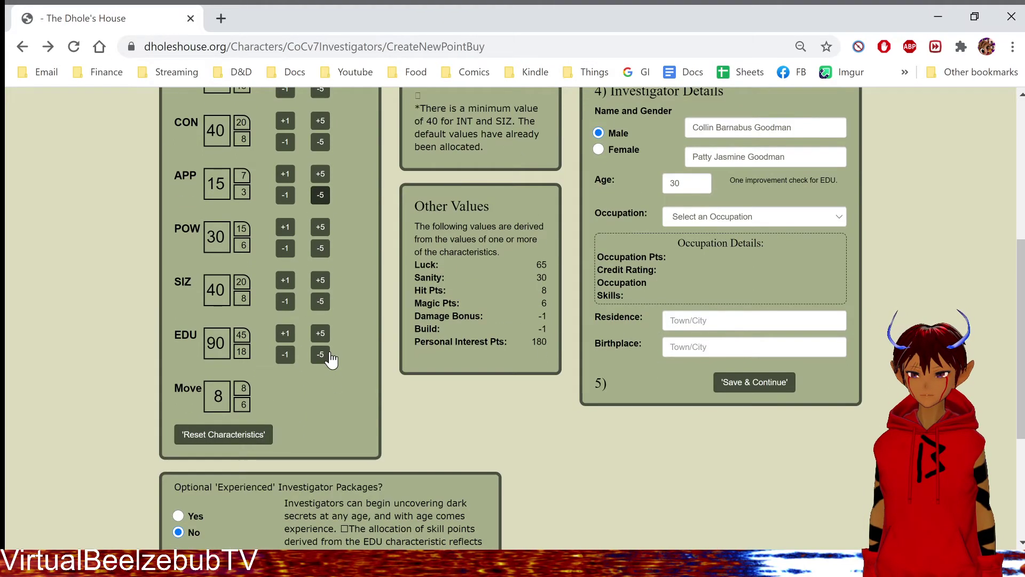
scroll(329, 342, up, 1)
double_click(321, 307)
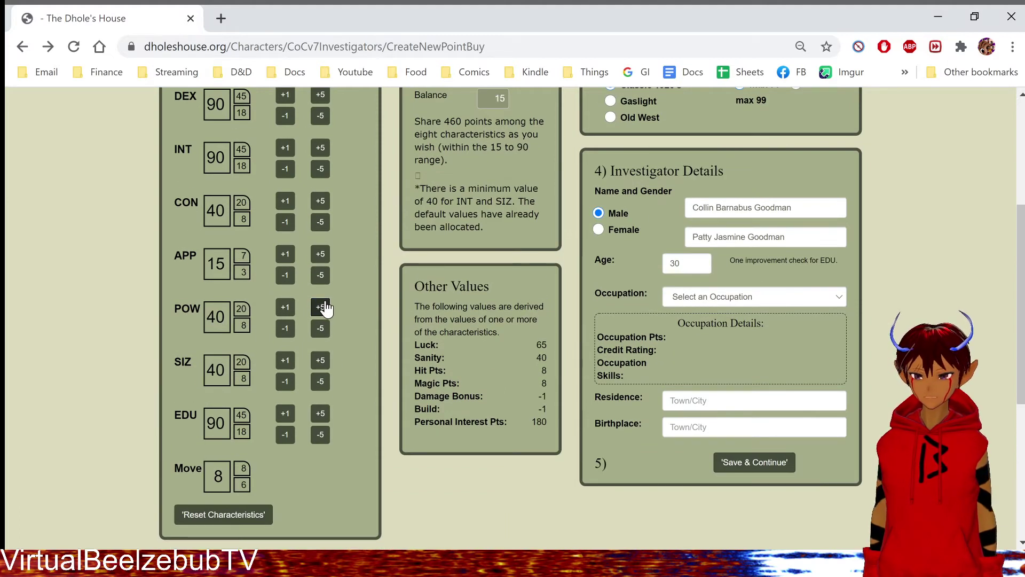
scroll(326, 309, up, 3)
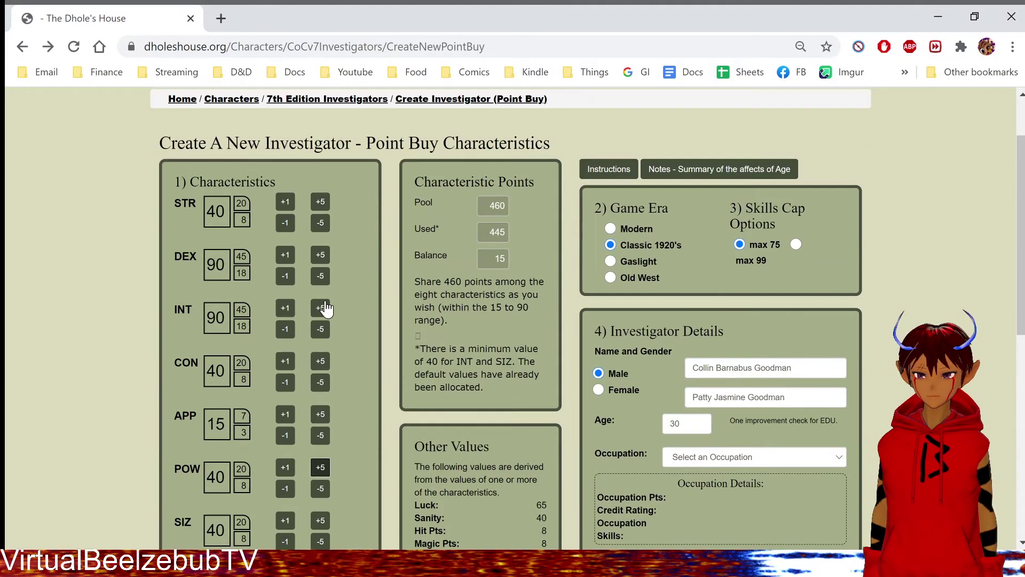
click(322, 362)
click(322, 363)
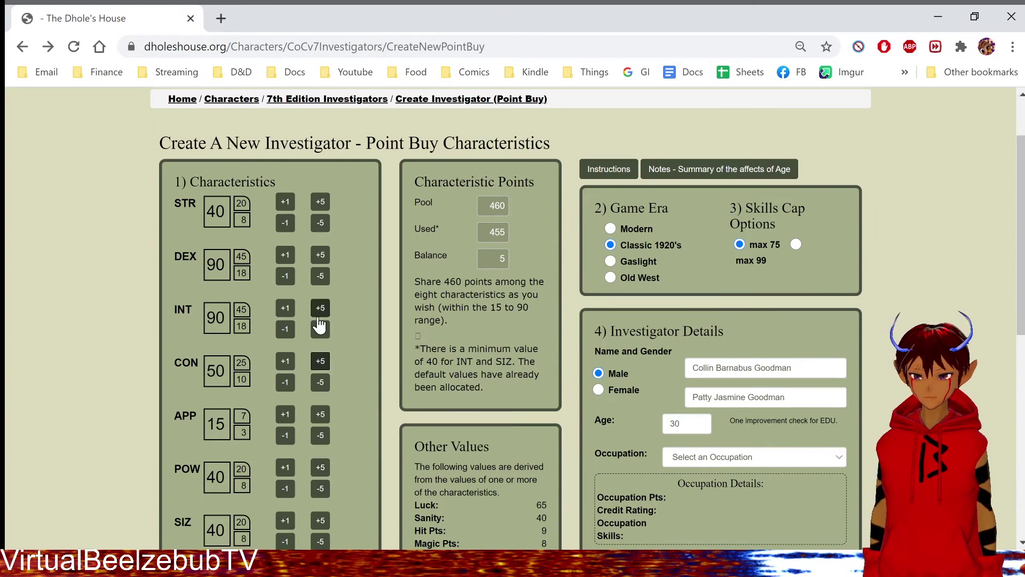
scroll(318, 307, down, 2)
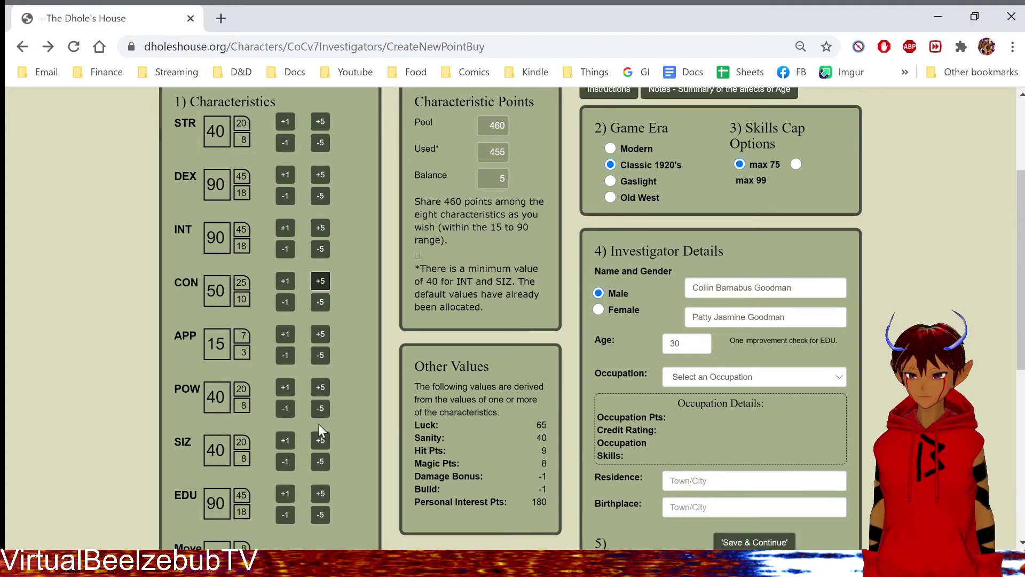
click(320, 335)
scroll(318, 341, down, 4)
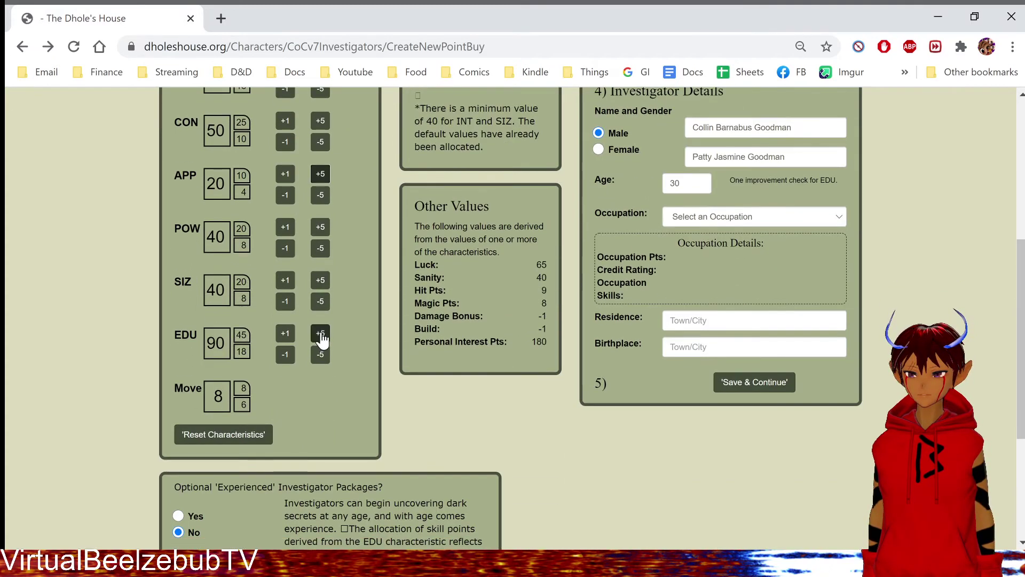
scroll(320, 341, up, 4)
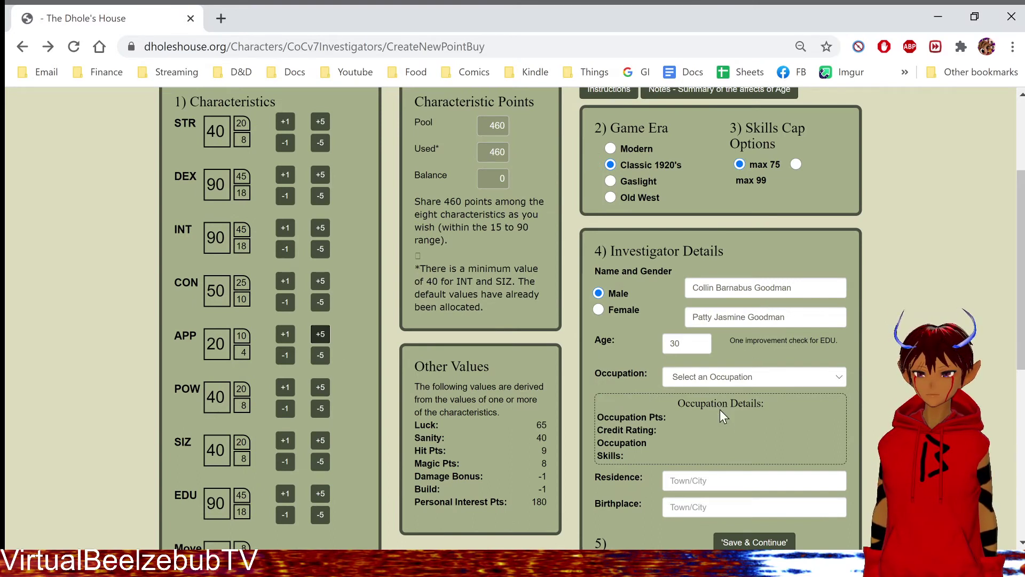
Enter Rockport MA as both the residence and the birthplace
click(728, 483)
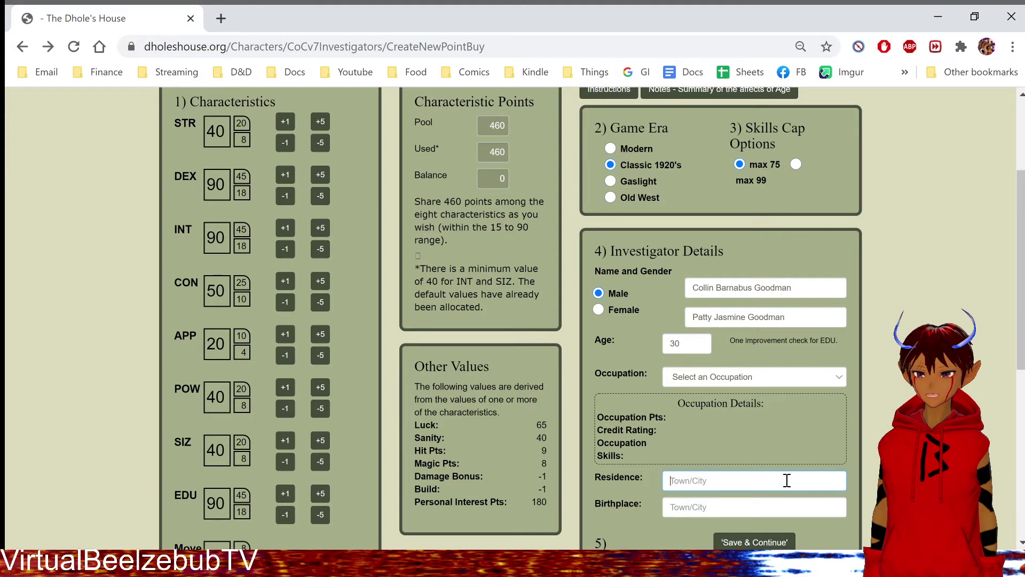
click(709, 421)
text(R)
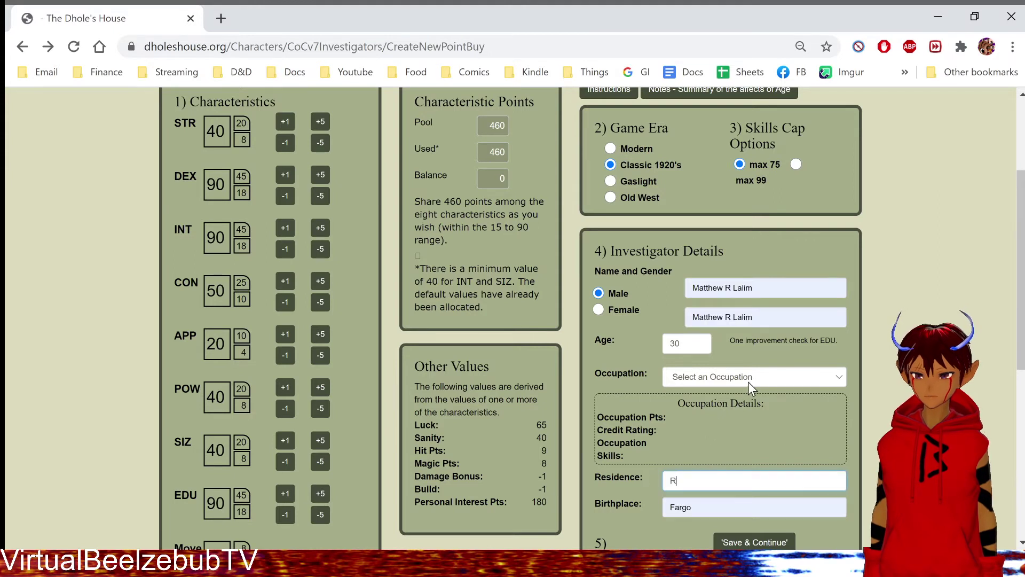
text(ockport MA)
click(724, 502)
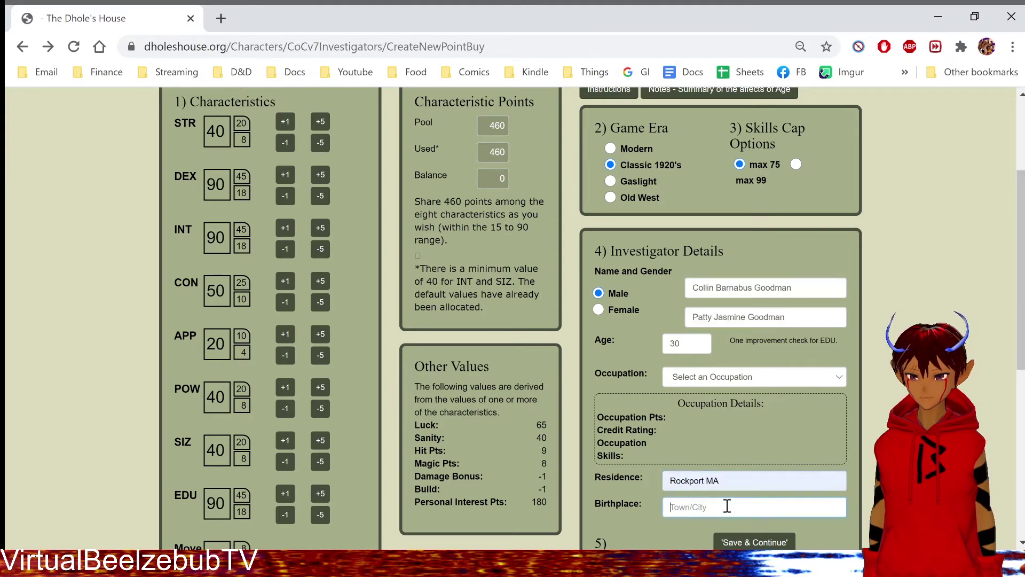
text(Rock)
key(Down)
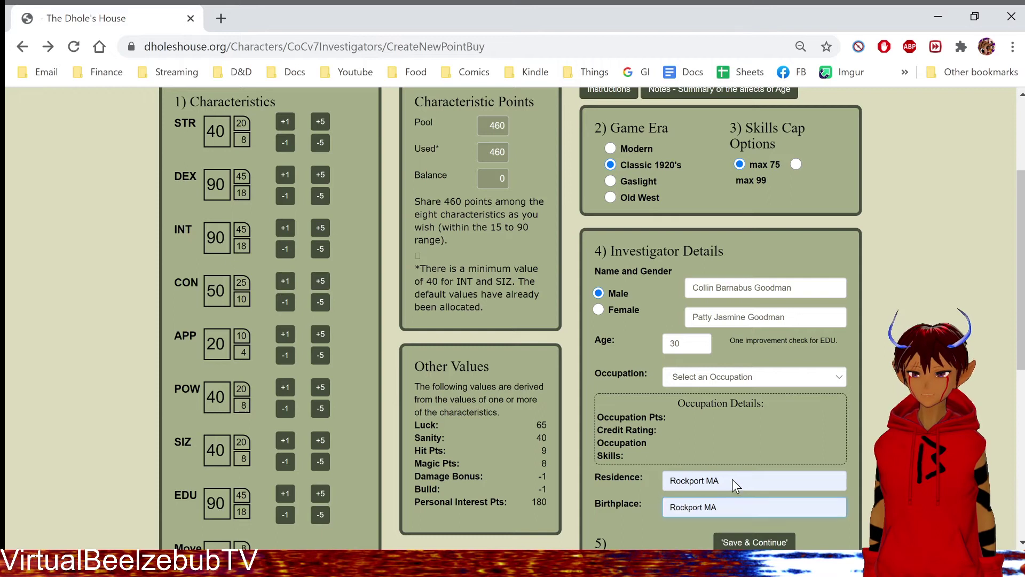
key(Return)
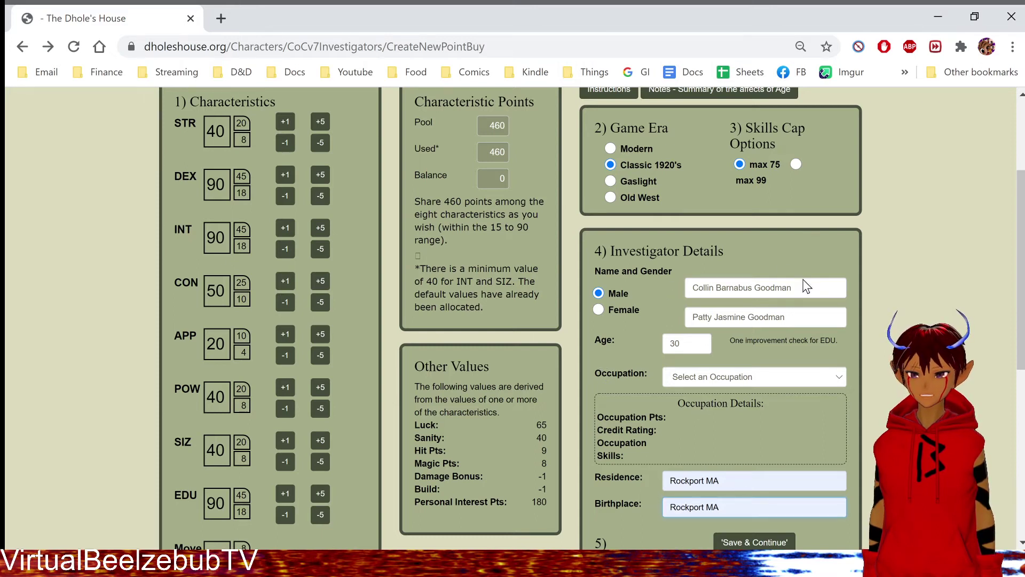
Choose Archaeologist as the occupation and save the investigator details
scroll(785, 369, down, 4)
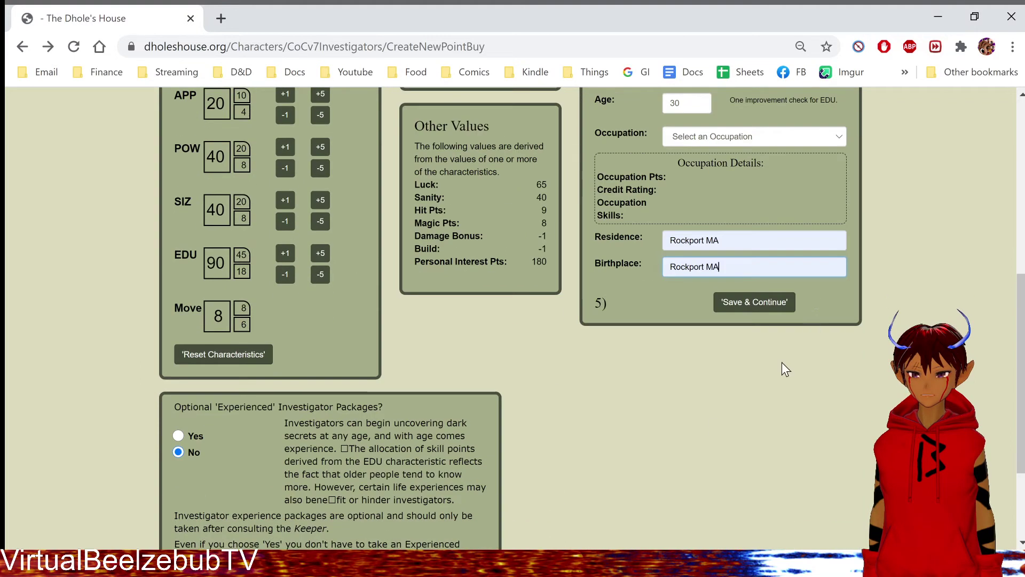
click(760, 310)
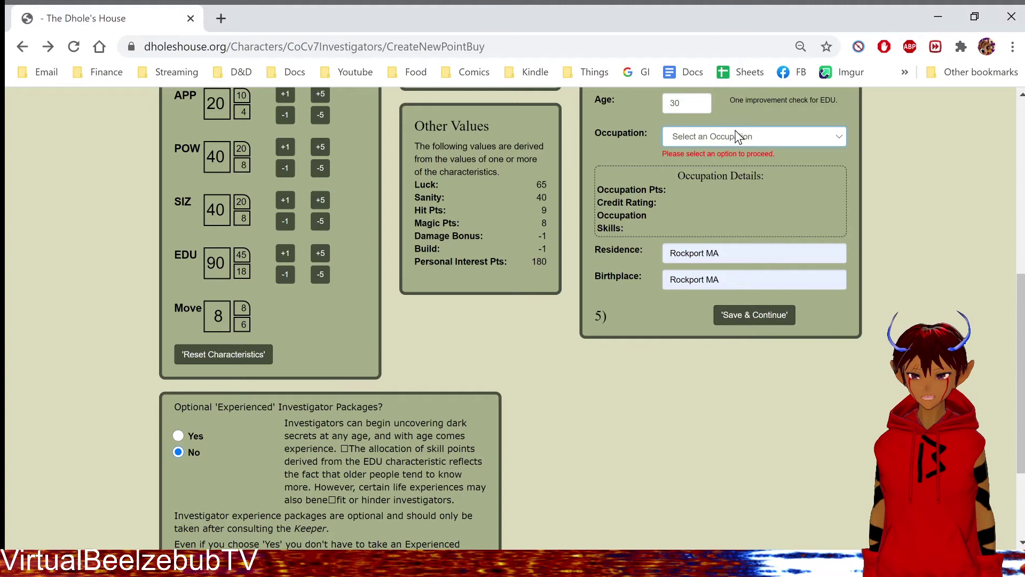
text(arch)
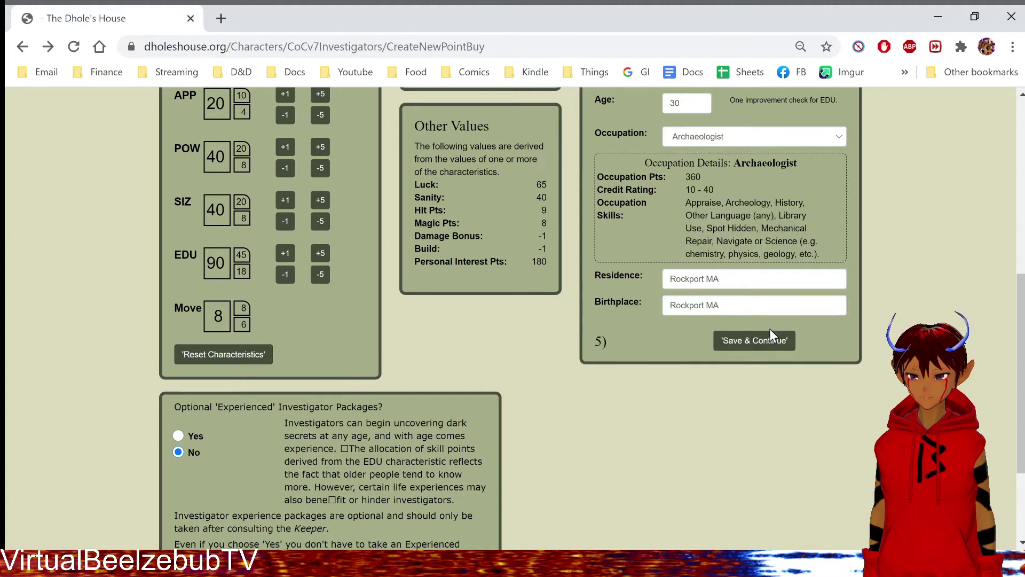
click(771, 331)
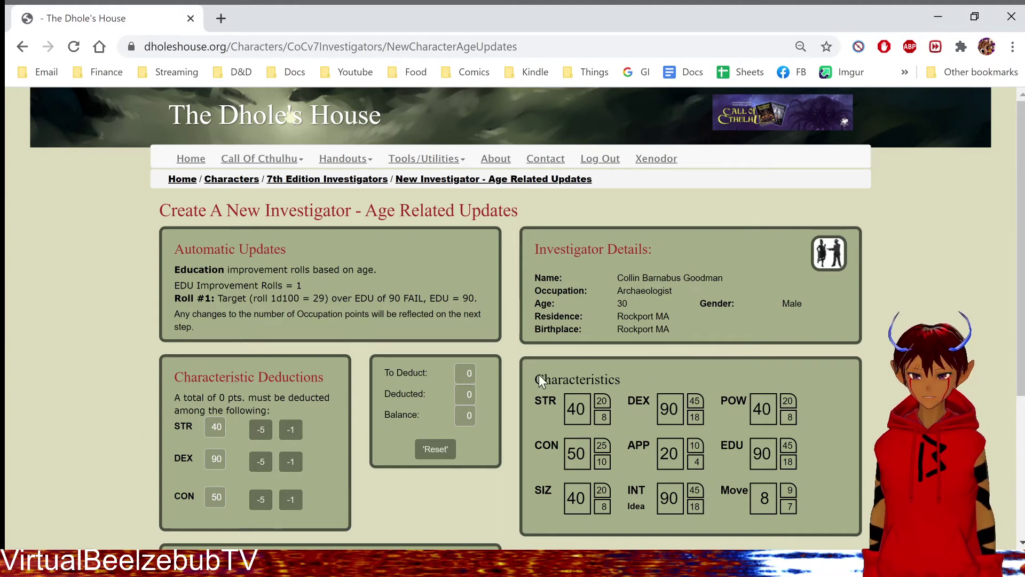
Process the age updates, then swap Navigate for Science: Xenobiology as the personal specialty and save
scroll(322, 369, down, 4)
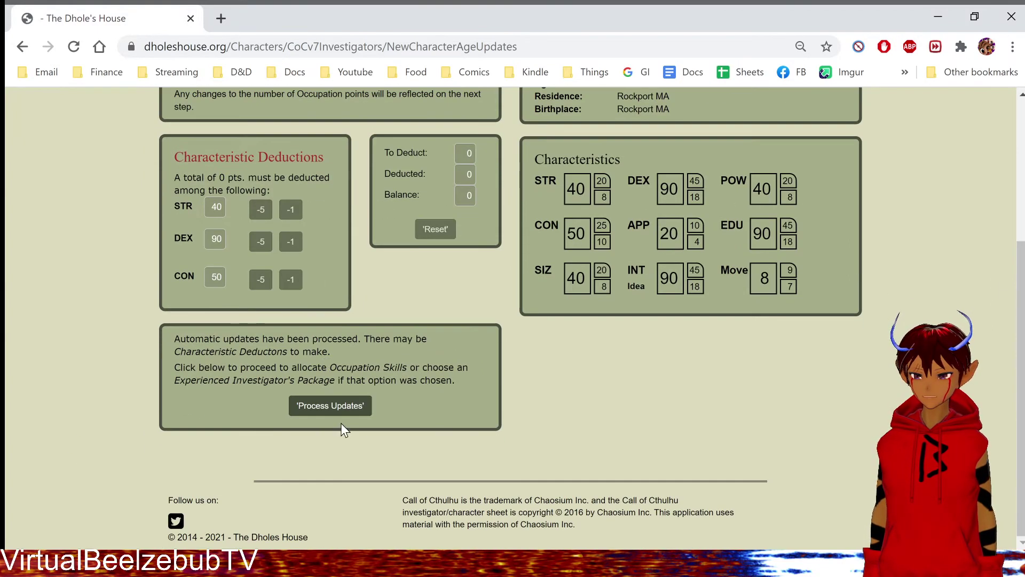
click(344, 413)
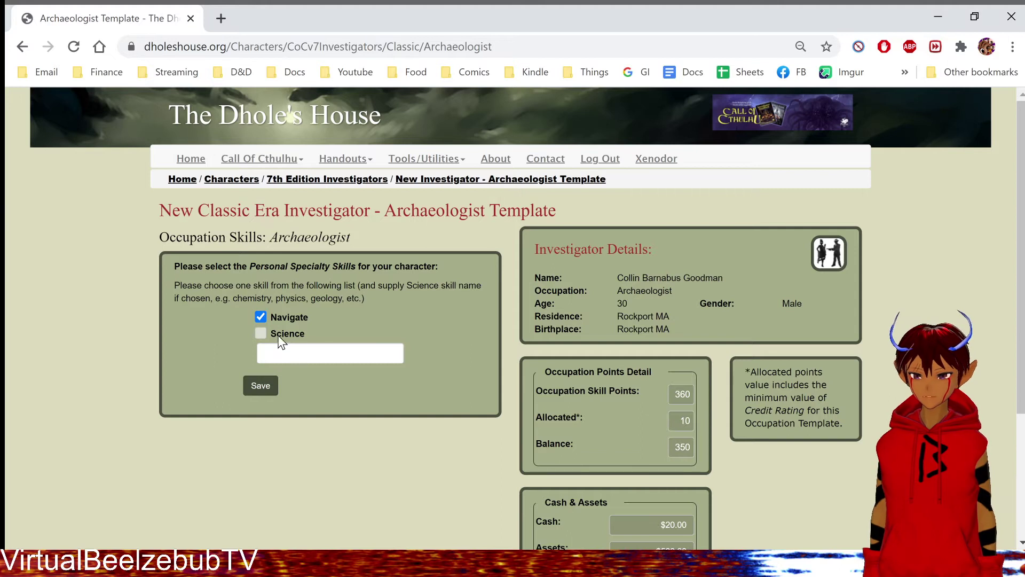
click(308, 316)
click(297, 337)
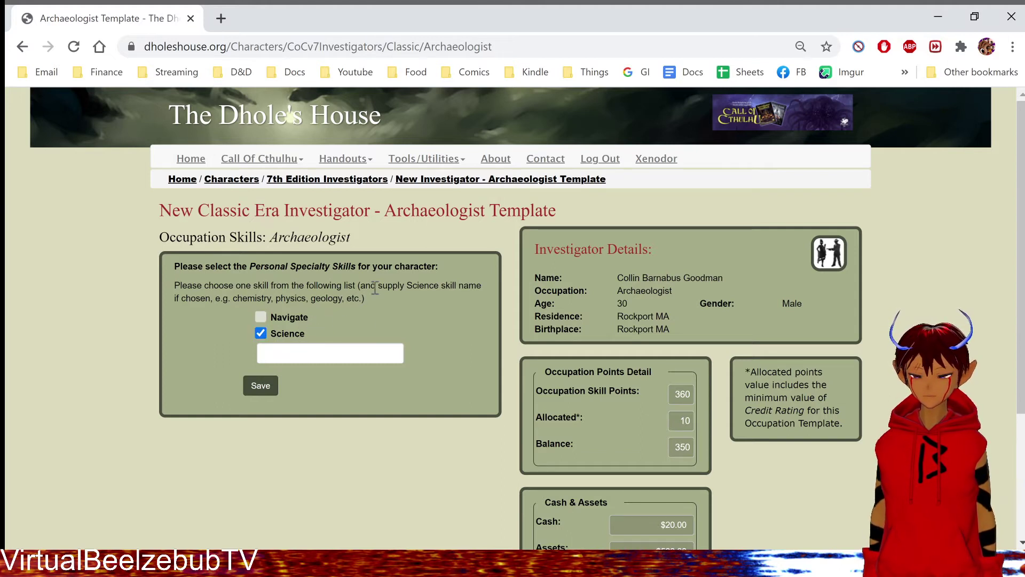
click(280, 348)
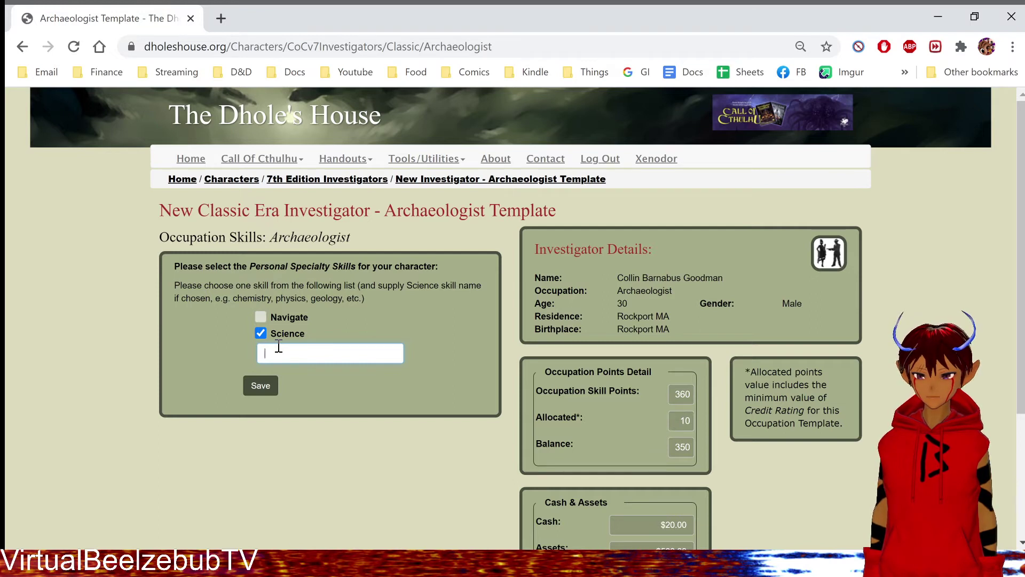
text(Xenobiolo)
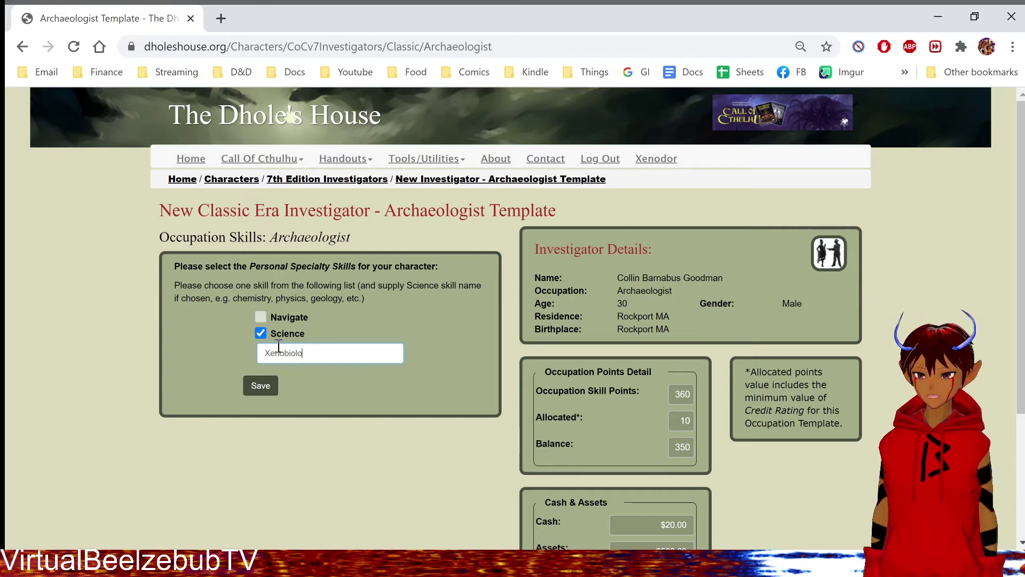
text(gy)
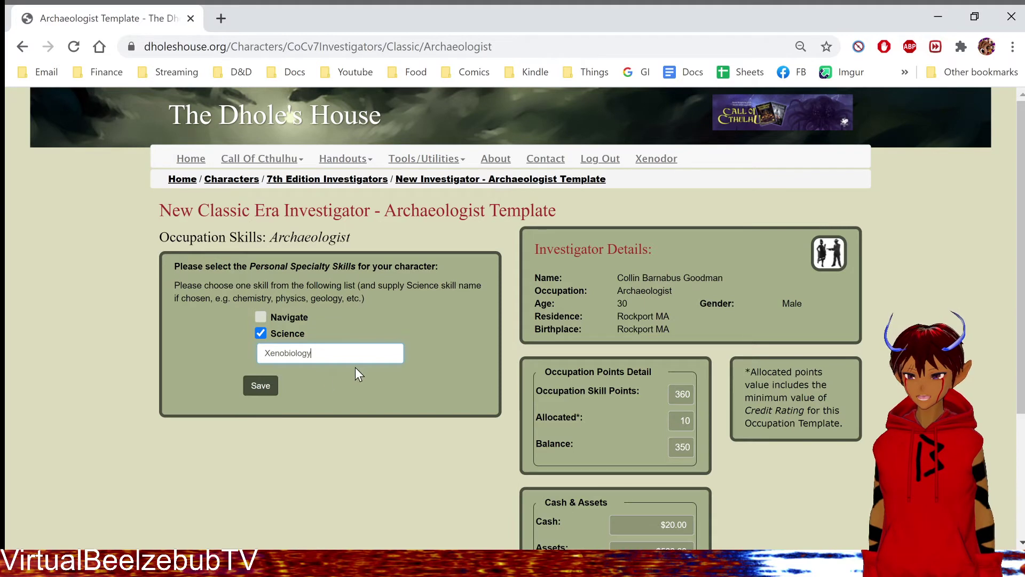
click(261, 385)
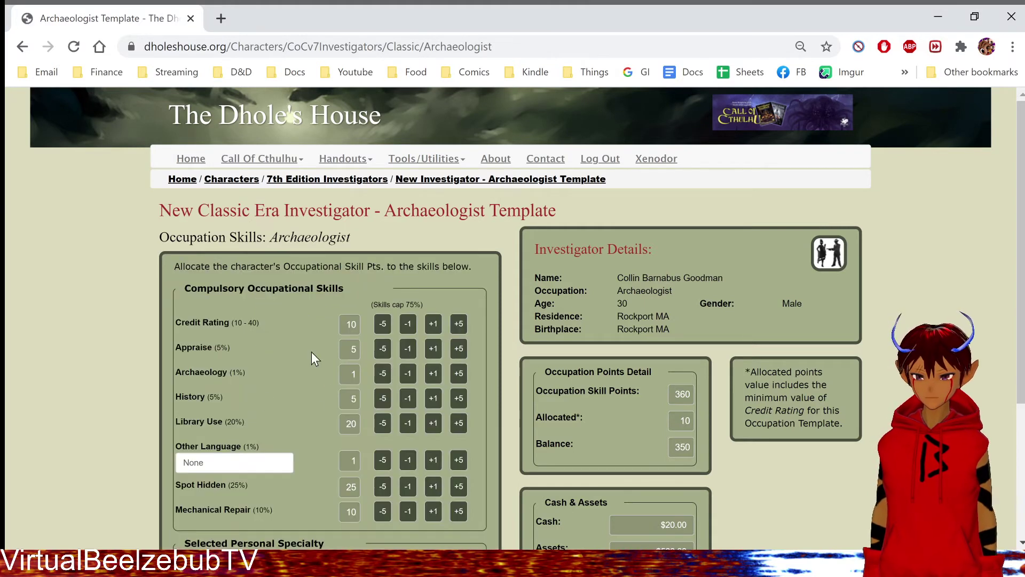
Try raising Credit Rating by 15 and dismiss the range warning
scroll(396, 294, down, 5)
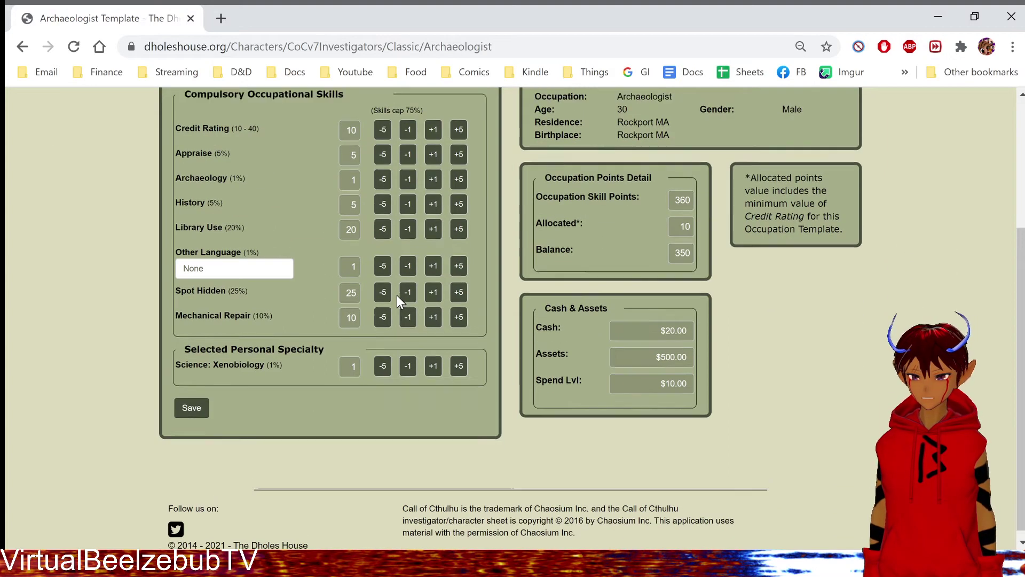
scroll(396, 294, up, 3)
scroll(396, 296, down, 1)
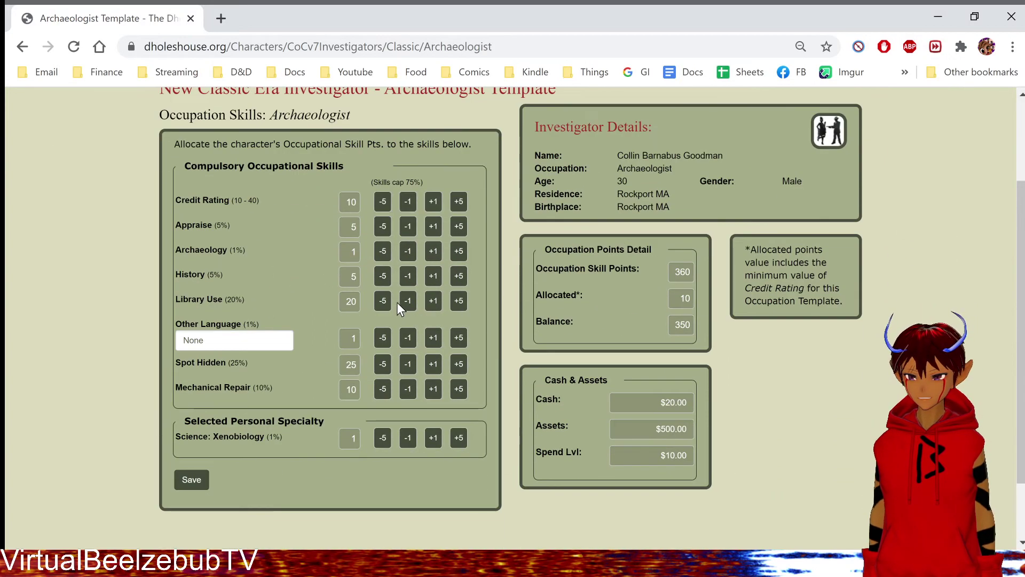
click(459, 201)
click(459, 201)
click(459, 201)
click(459, 201)
click(459, 201)
click(459, 200)
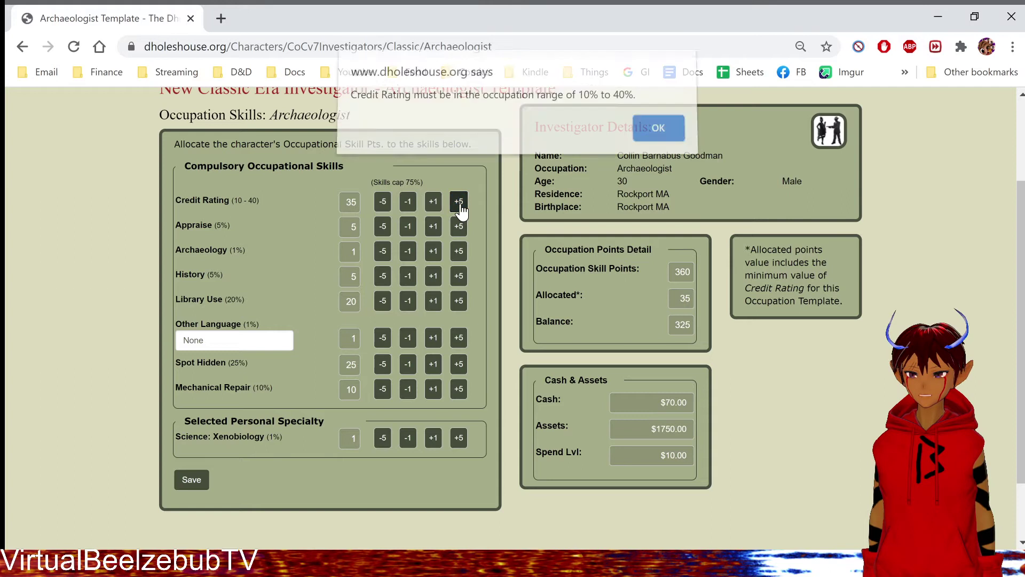
click(657, 147)
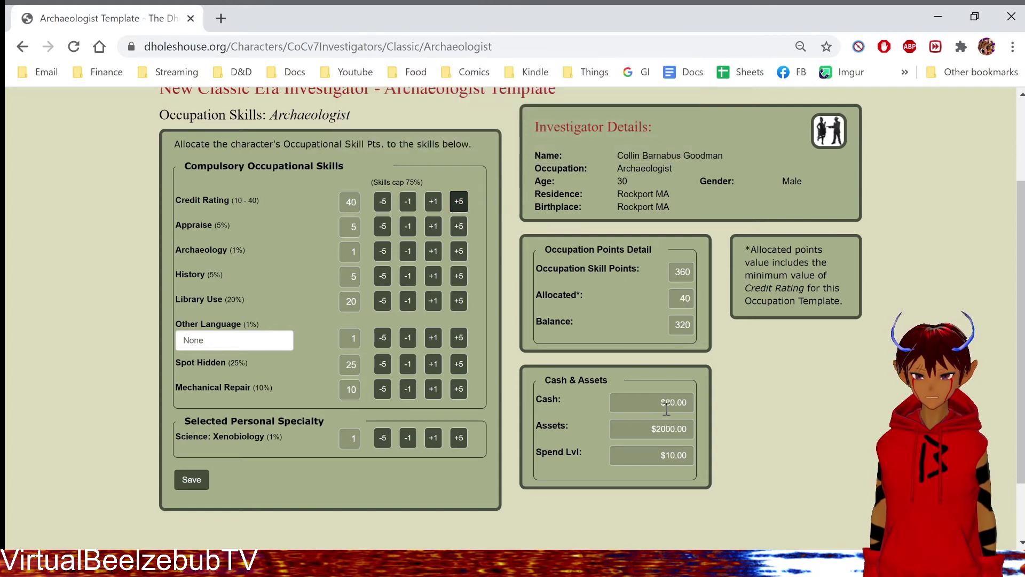
Select the $80.00 cash, assets and $10.00 spending level amounts on the page
drag(659, 406, 697, 399)
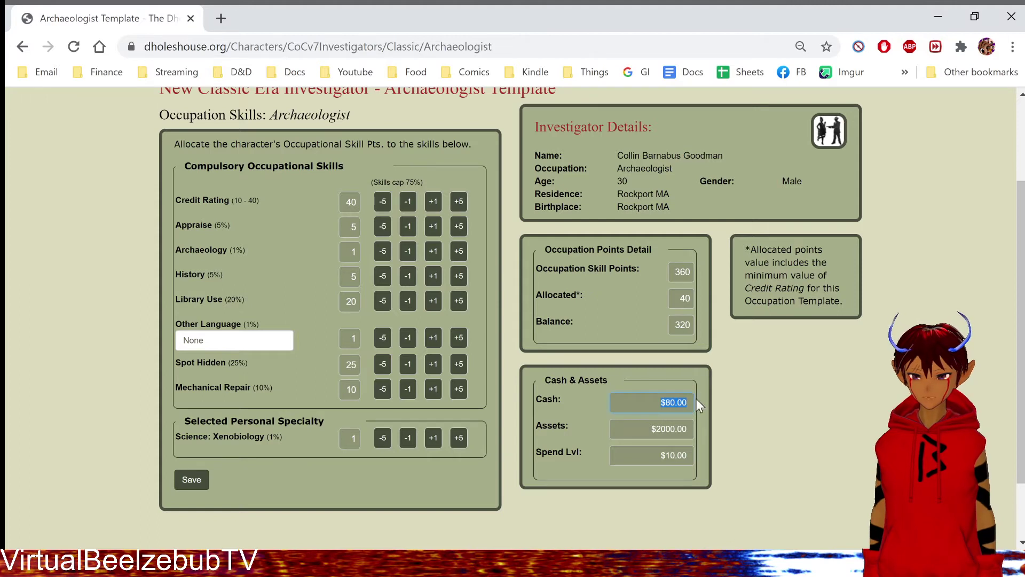
click(662, 429)
drag(662, 429, 705, 422)
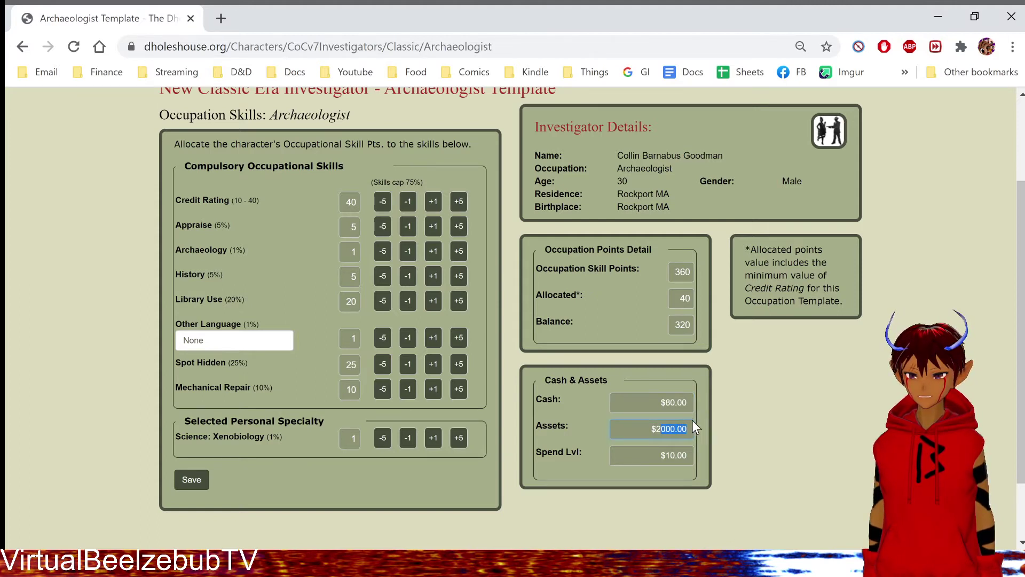
click(669, 455)
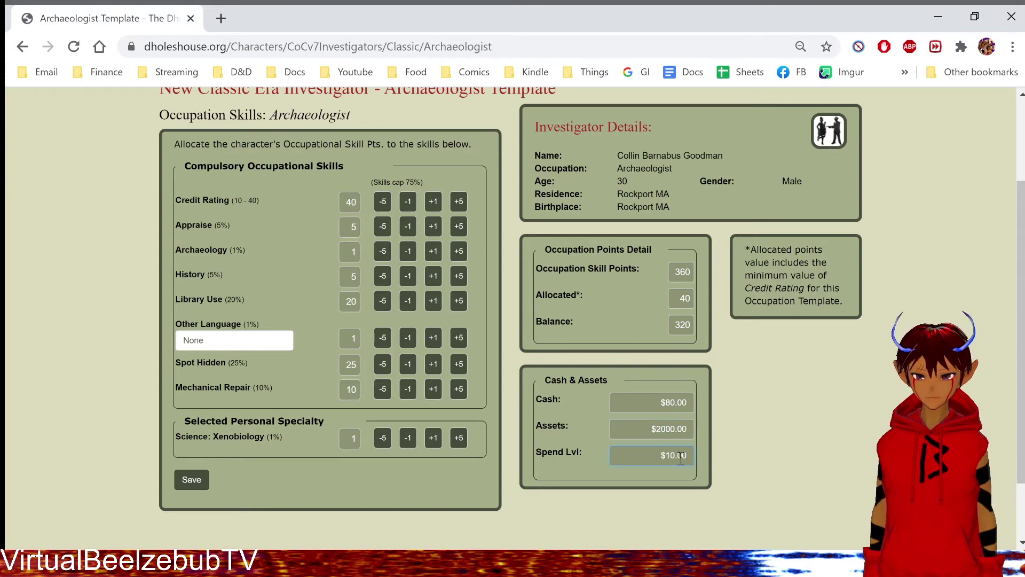
drag(681, 458, 646, 462)
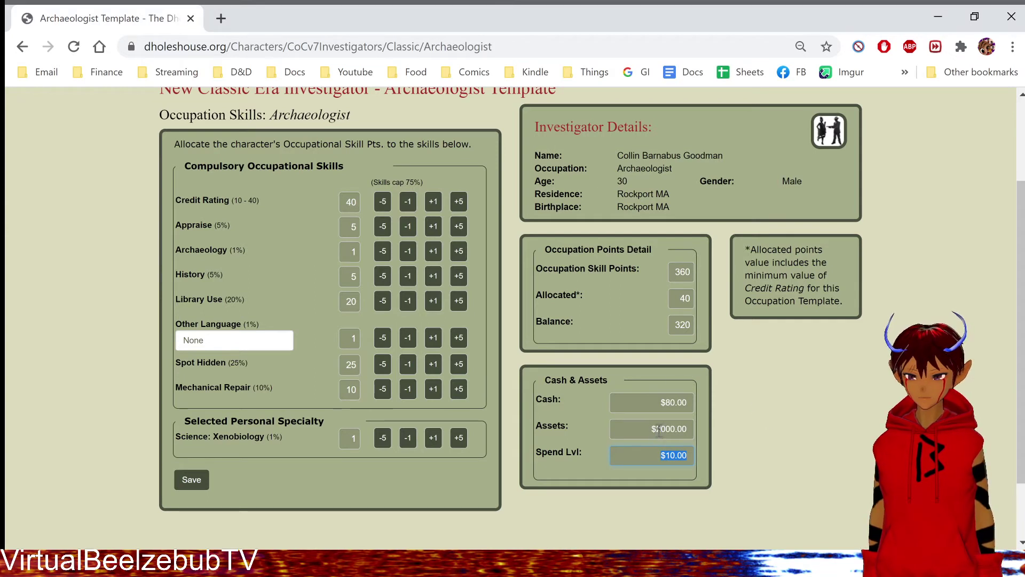
drag(658, 402, 731, 404)
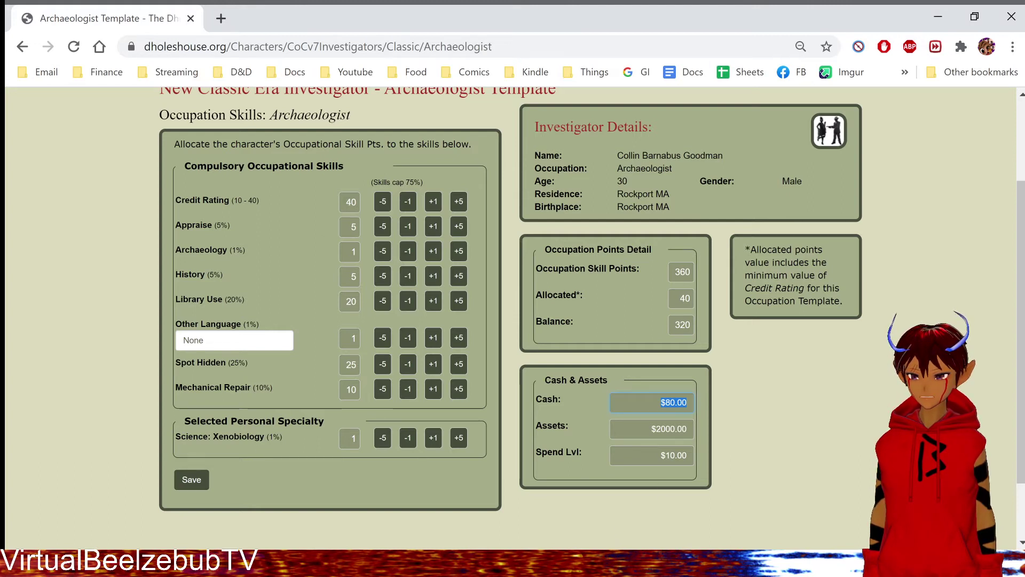
key(alt+Tab)
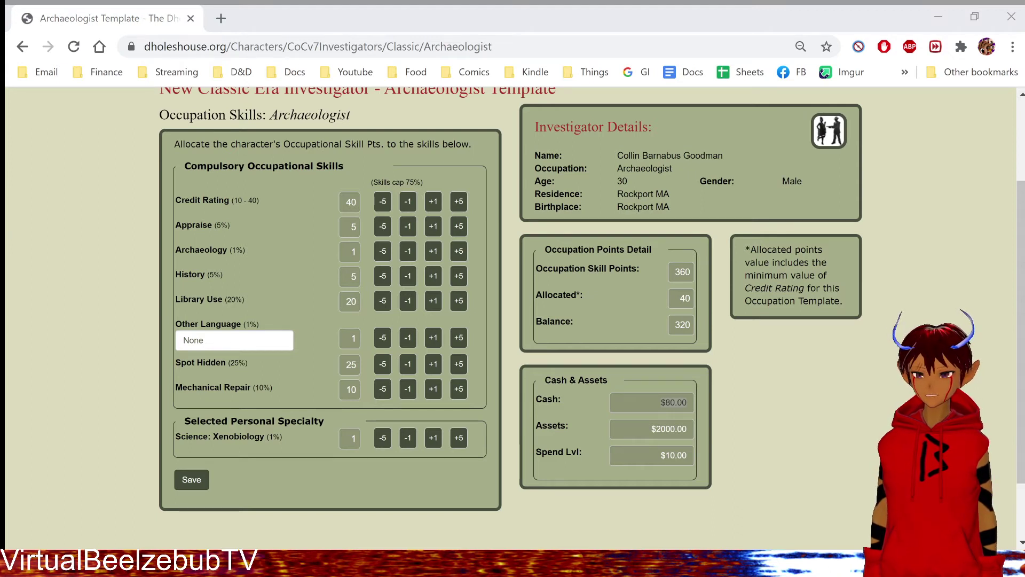
click(480, 28)
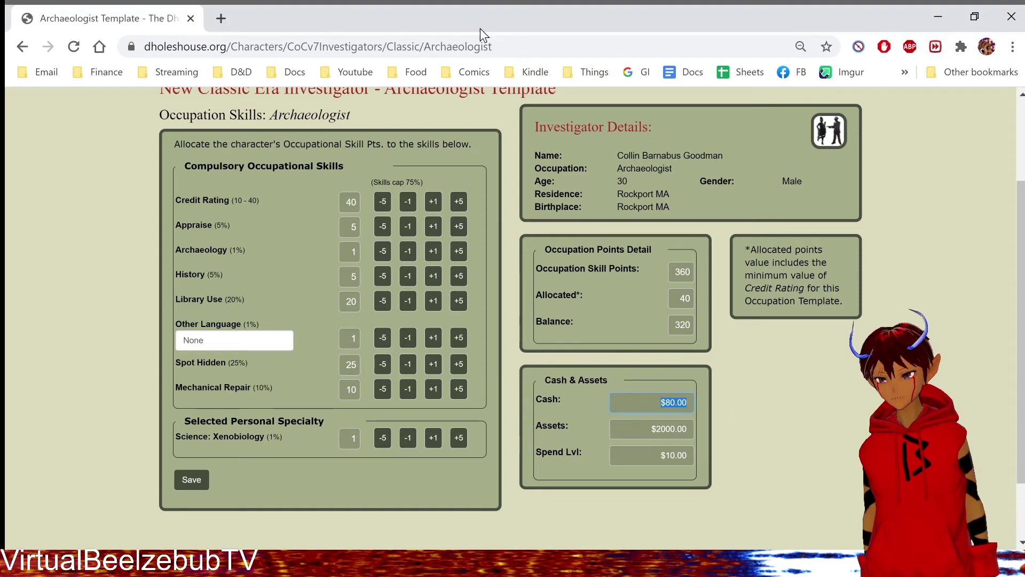
double_click(674, 403)
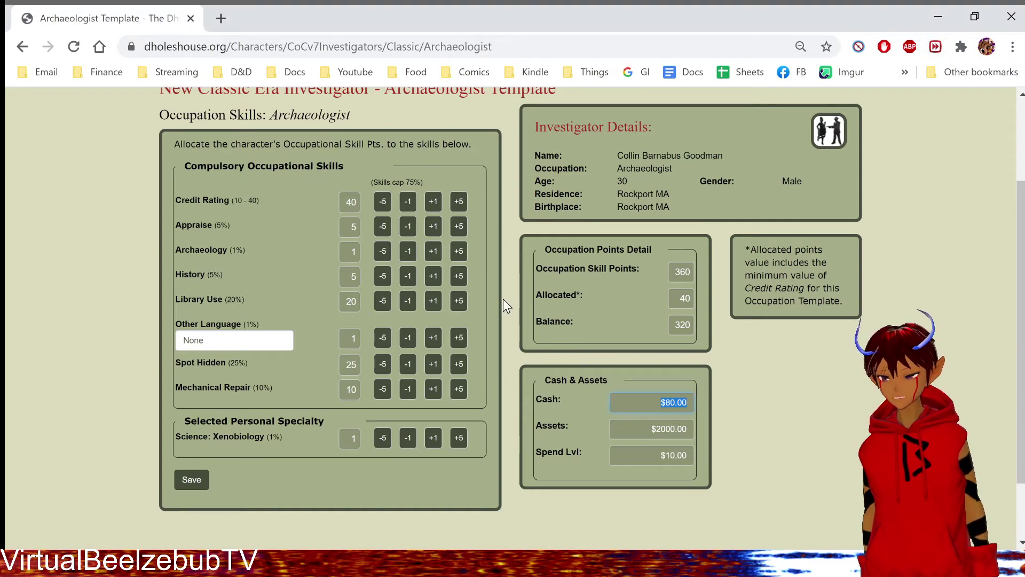
click(801, 357)
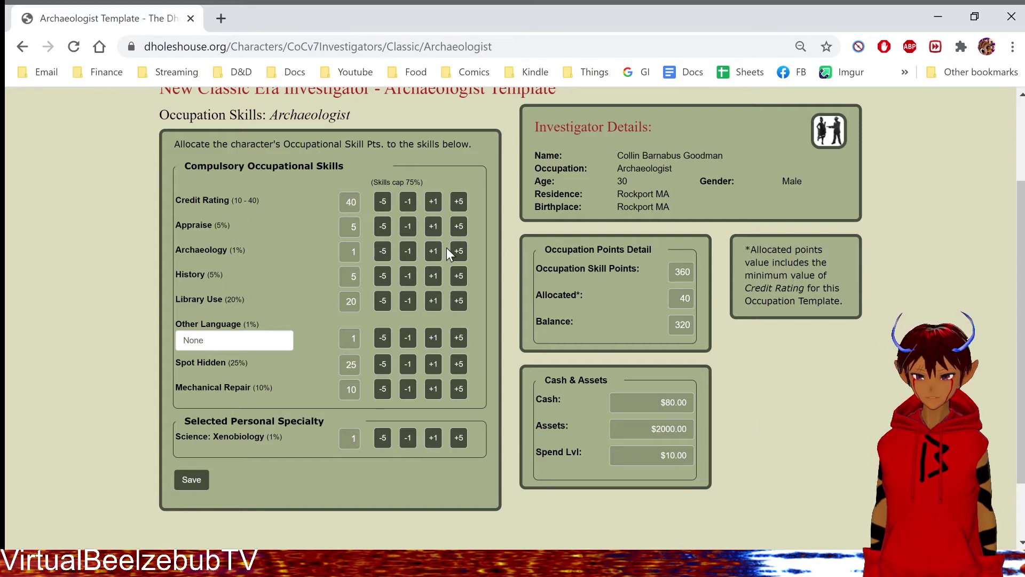
Raise Appraise to its 75% cap and dismiss the cap warning
double_click(194, 225)
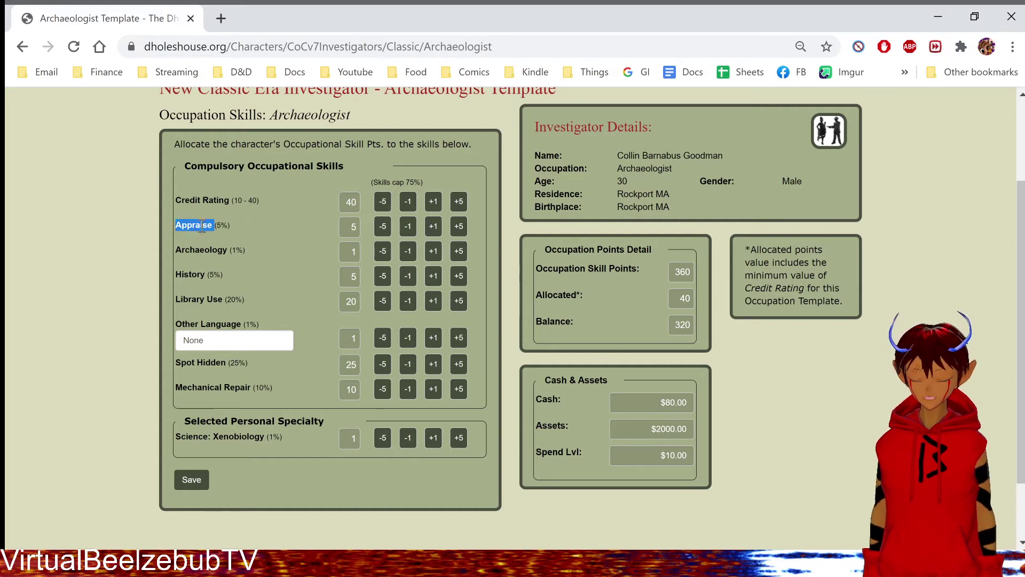
click(458, 226)
click(458, 226)
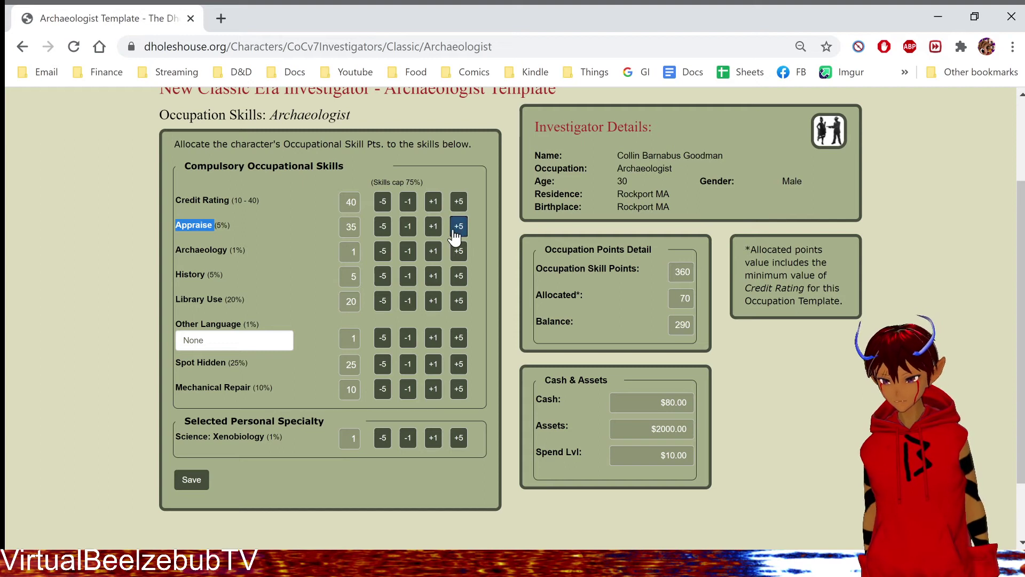
click(458, 226)
click(458, 226)
click(458, 226)
click(458, 226)
click(458, 226)
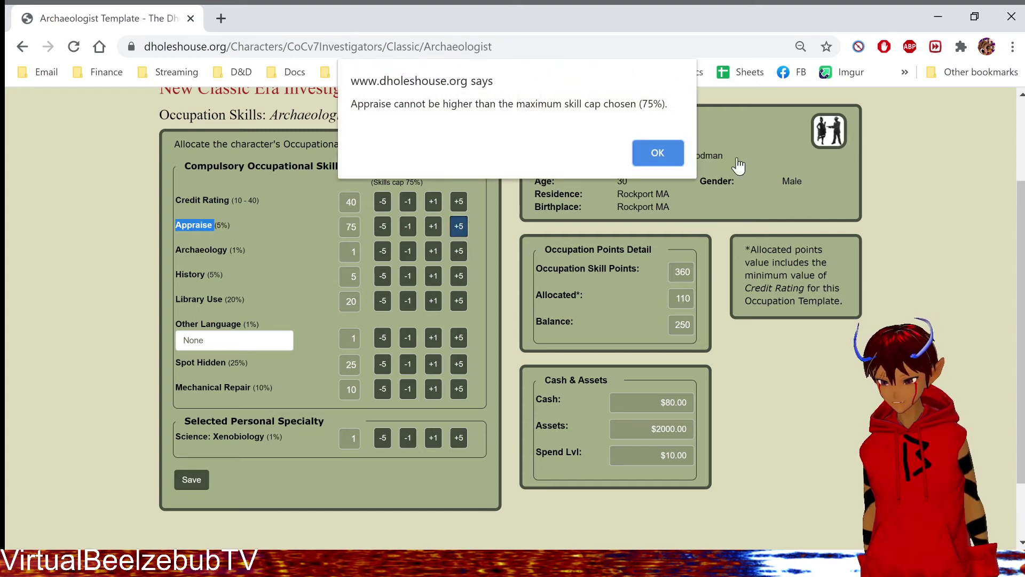
click(657, 149)
click(268, 223)
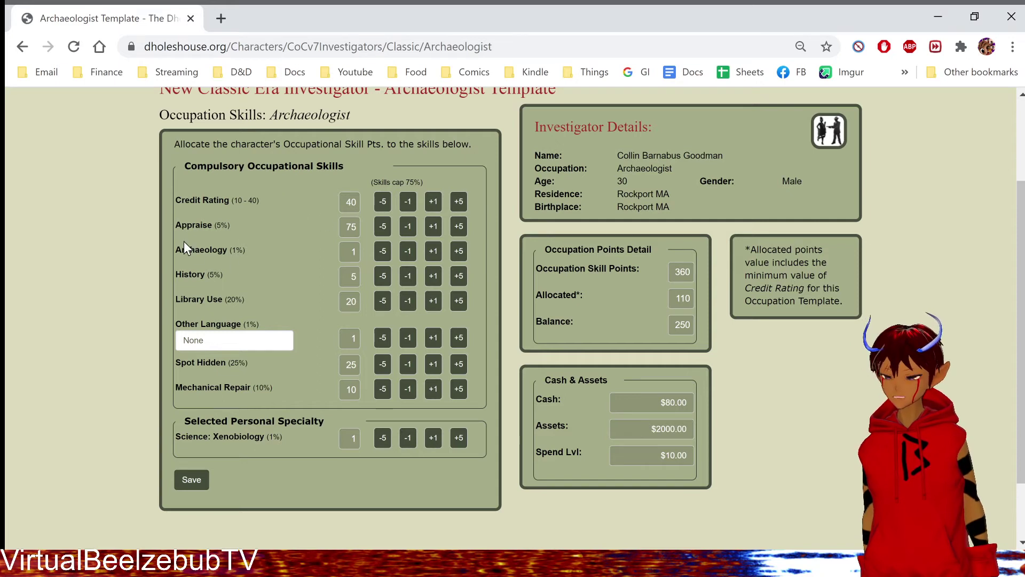
Raise Archaeology to its 75% cap and dismiss the cap warning
click(459, 251)
click(458, 251)
click(458, 251)
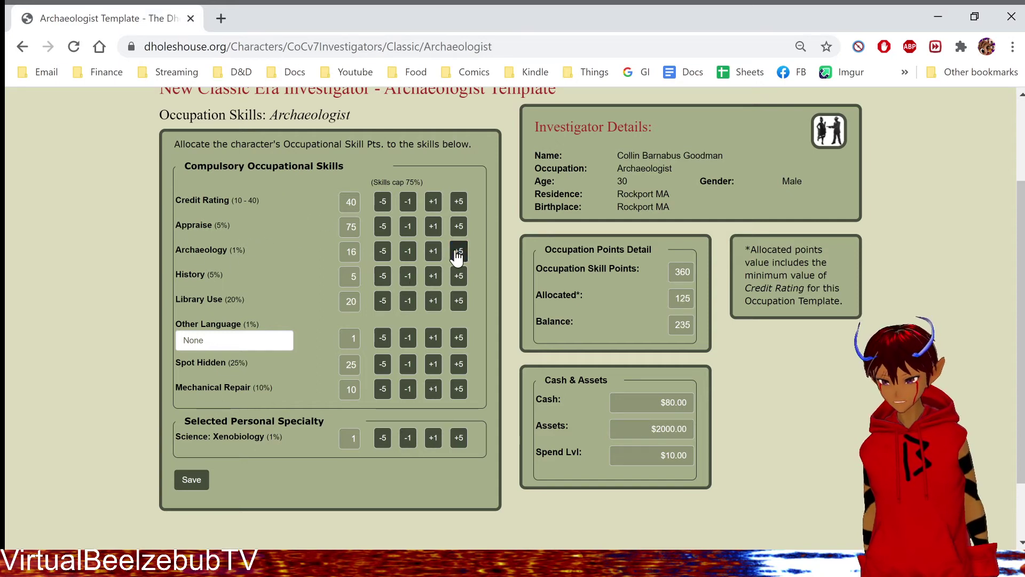
click(458, 251)
click(458, 251)
click(458, 251)
click(458, 251)
click(459, 251)
click(433, 252)
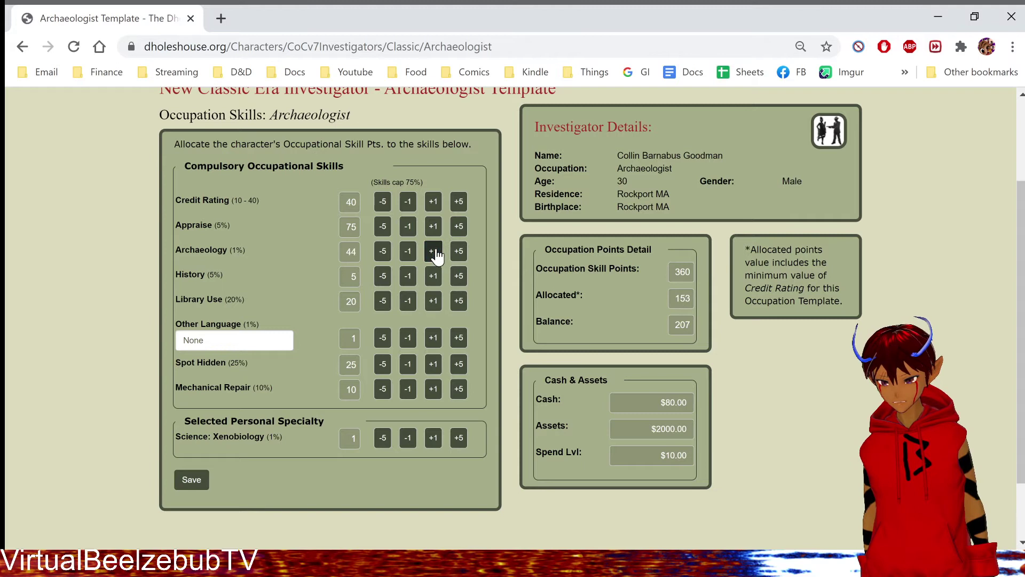
click(433, 252)
click(434, 252)
click(434, 252)
click(459, 252)
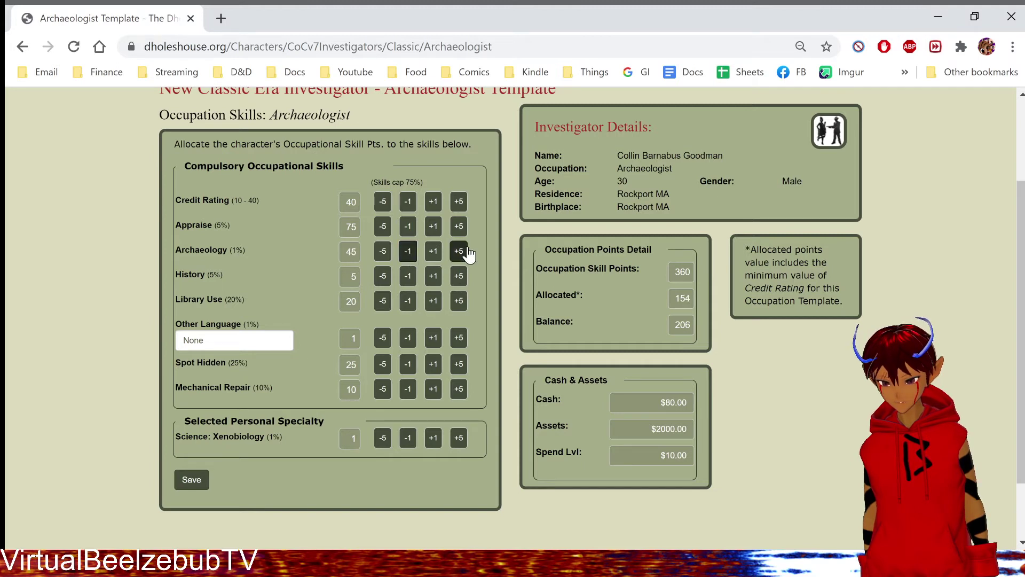
click(459, 252)
click(459, 252)
click(459, 251)
click(459, 252)
click(459, 252)
click(459, 251)
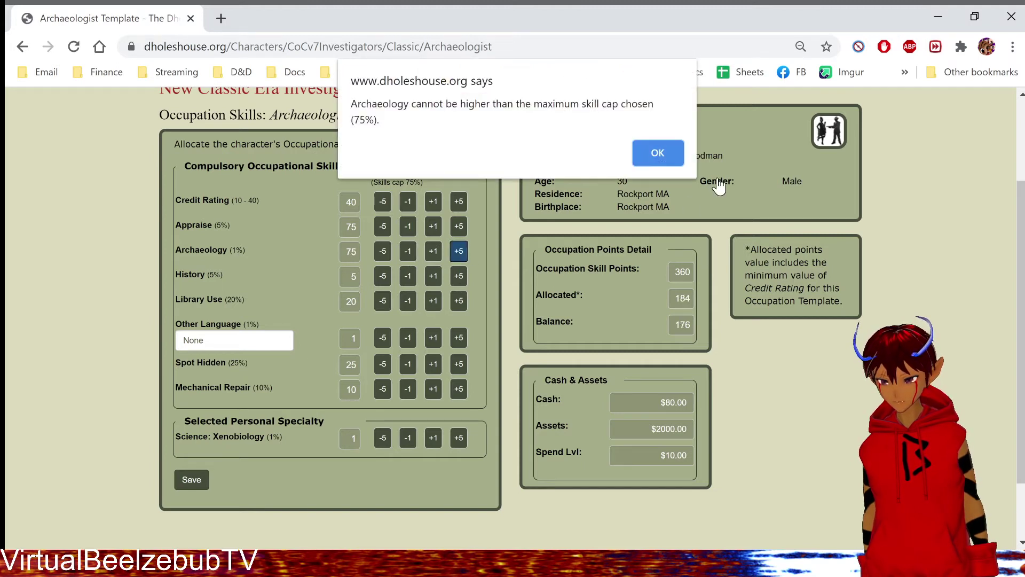
click(662, 151)
Raise History to 75
double_click(459, 276)
click(458, 276)
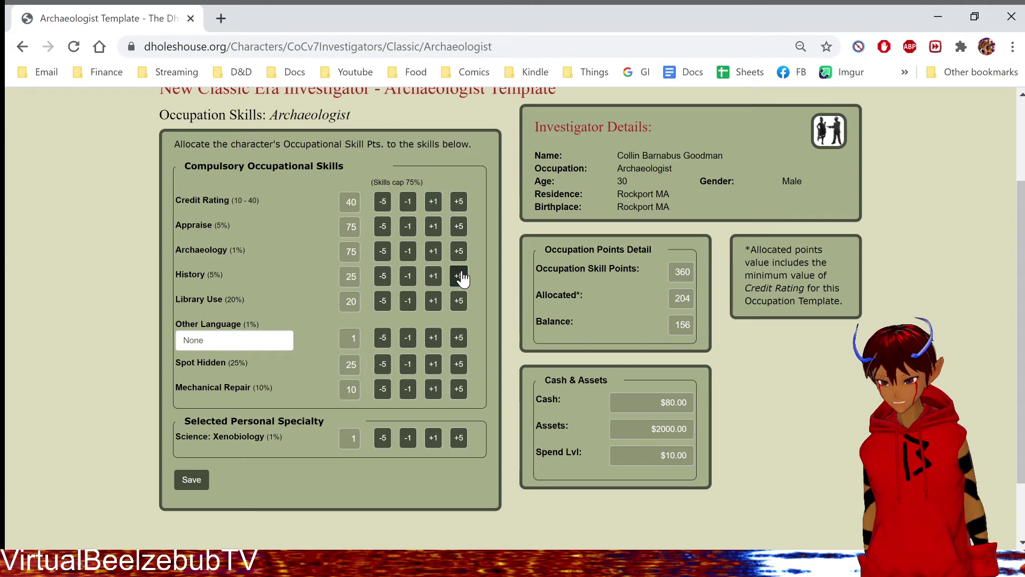
double_click(459, 276)
click(459, 276)
double_click(459, 276)
click(459, 276)
double_click(459, 276)
click(458, 276)
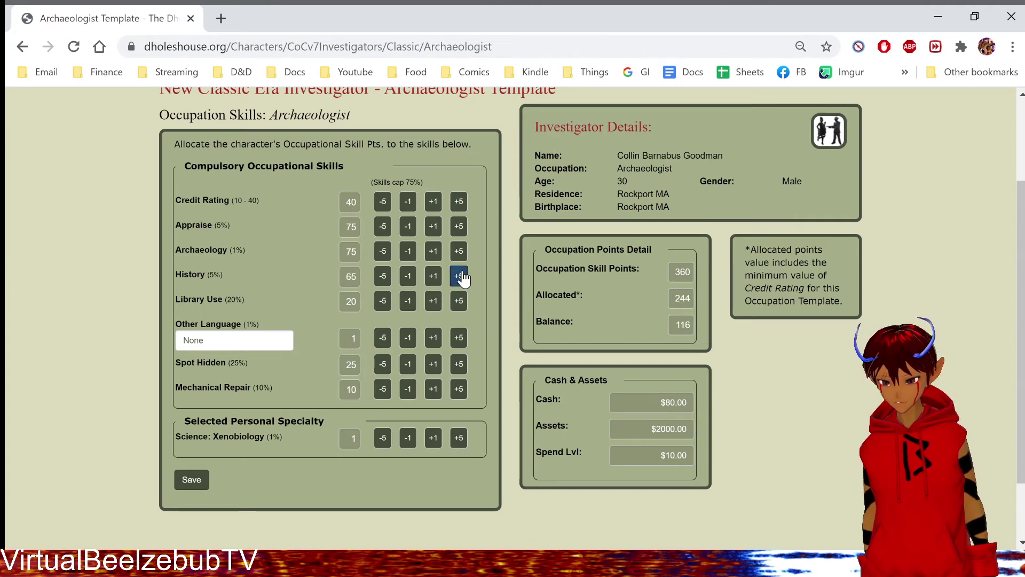
click(459, 276)
click(459, 276)
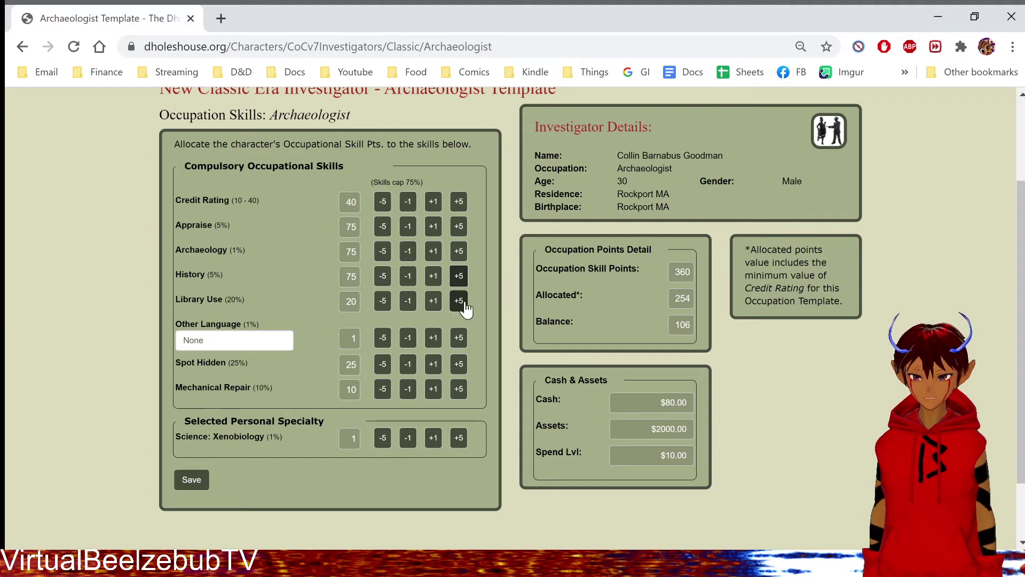
Raise Spot Hidden to its 75% cap and dismiss the cap warning
click(459, 364)
click(459, 363)
click(458, 364)
click(459, 364)
click(458, 364)
click(459, 364)
click(459, 364)
click(459, 364)
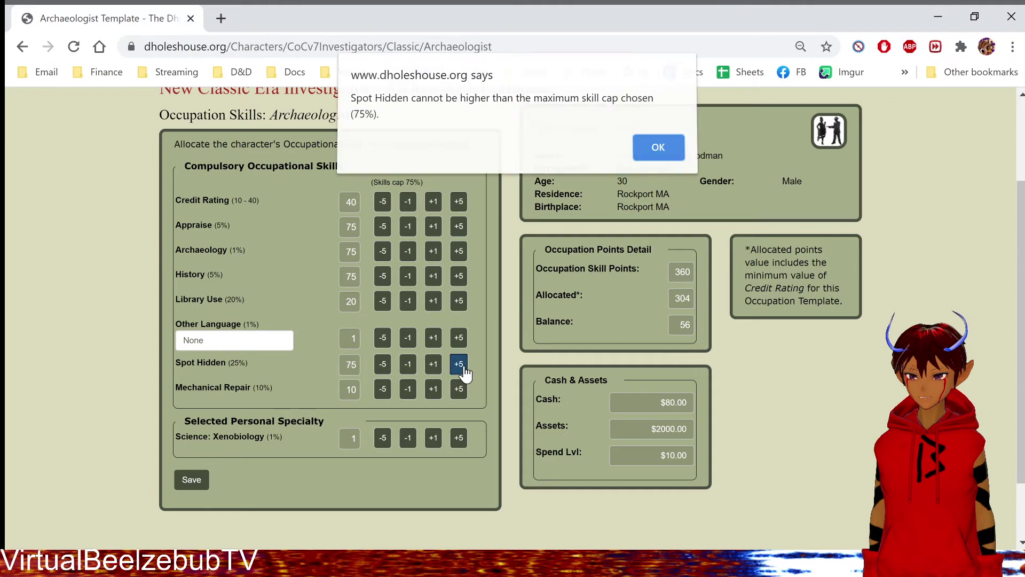
click(659, 153)
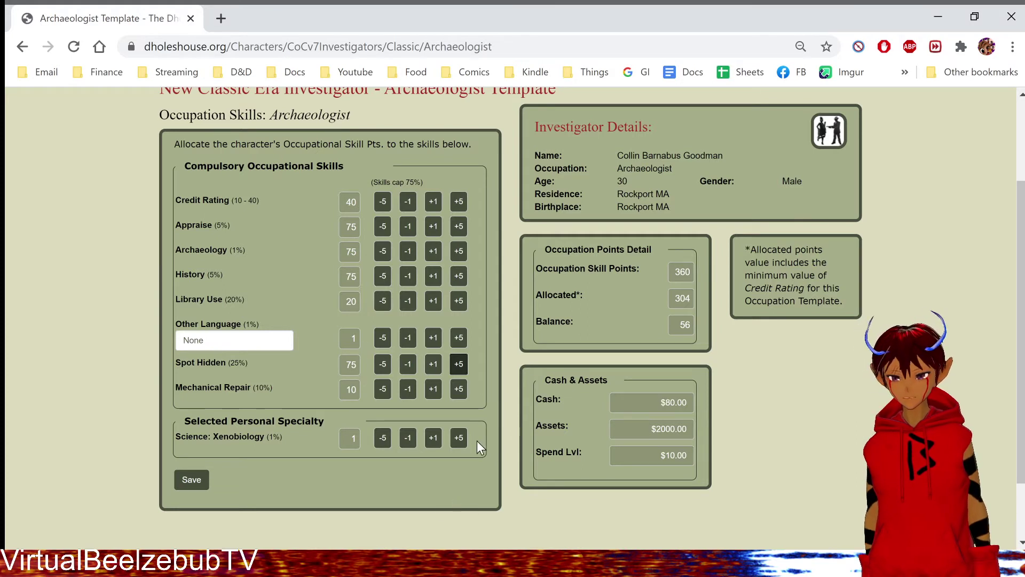
Put the leftover points into Xenobiology, bringing it to 57, and save the occupation skills
click(458, 438)
click(459, 438)
click(459, 438)
click(459, 438)
click(459, 438)
click(459, 438)
click(458, 438)
click(459, 438)
click(459, 438)
click(458, 438)
click(459, 438)
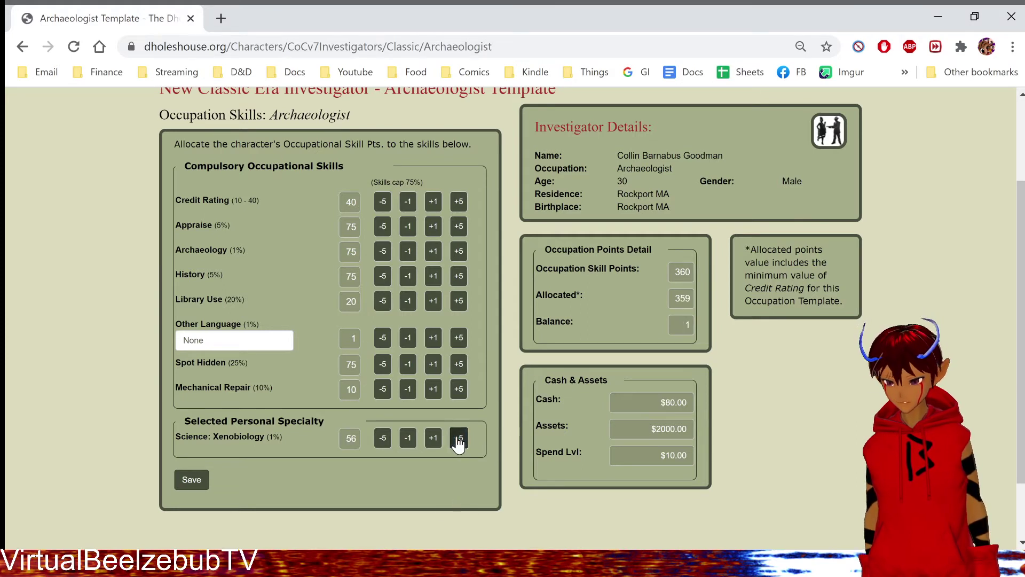
click(459, 438)
click(658, 137)
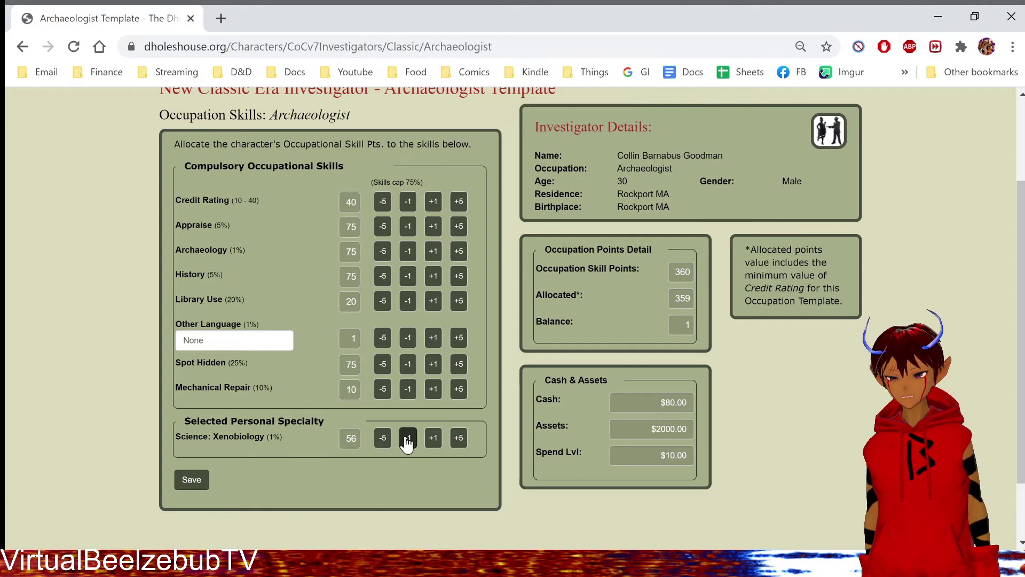
click(433, 438)
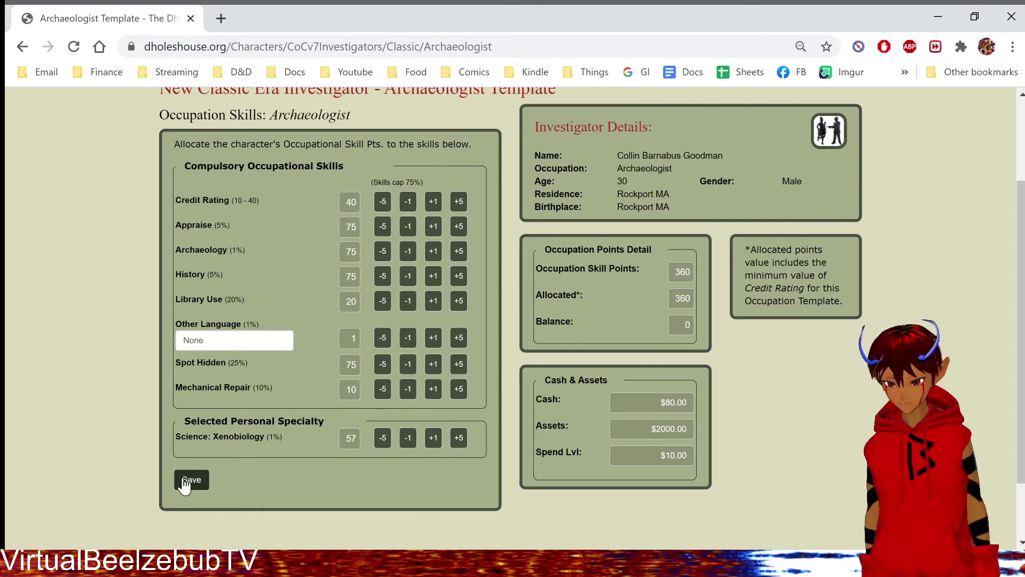
click(188, 480)
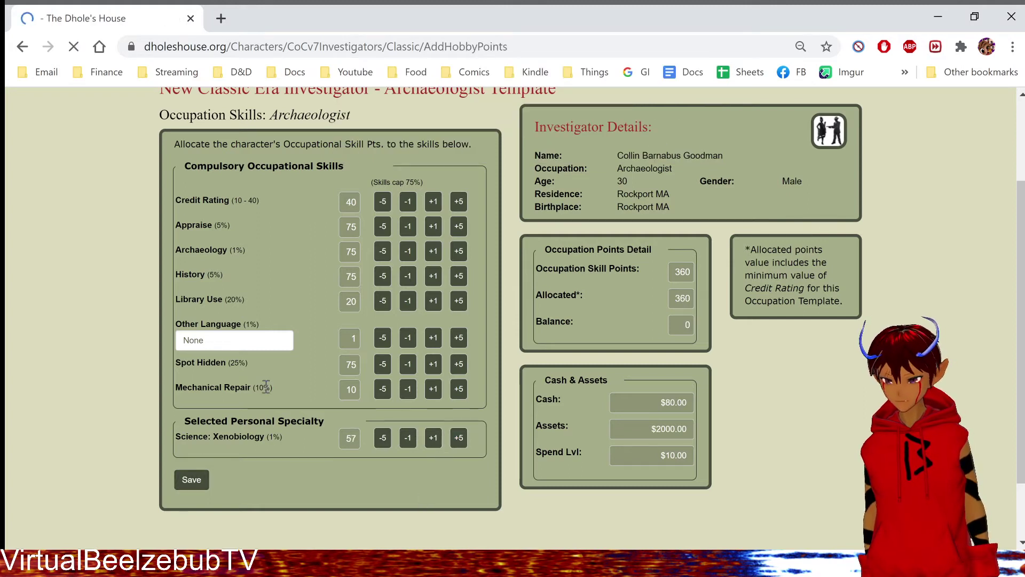
Scroll through the hobby page's full skill list, with all 180 points still unspent
scroll(366, 289, down, 3)
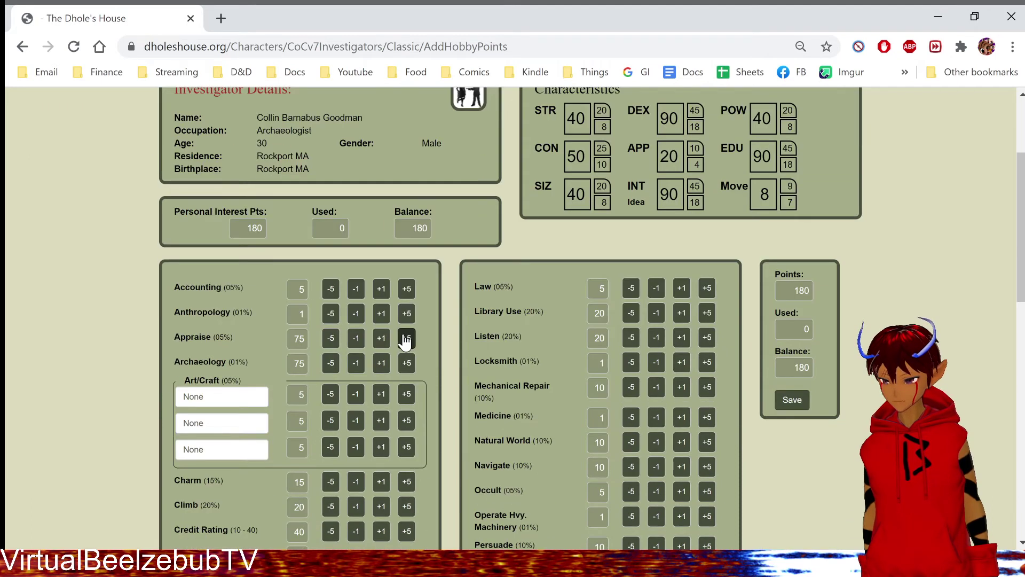
scroll(401, 332, down, 5)
scroll(399, 322, up, 6)
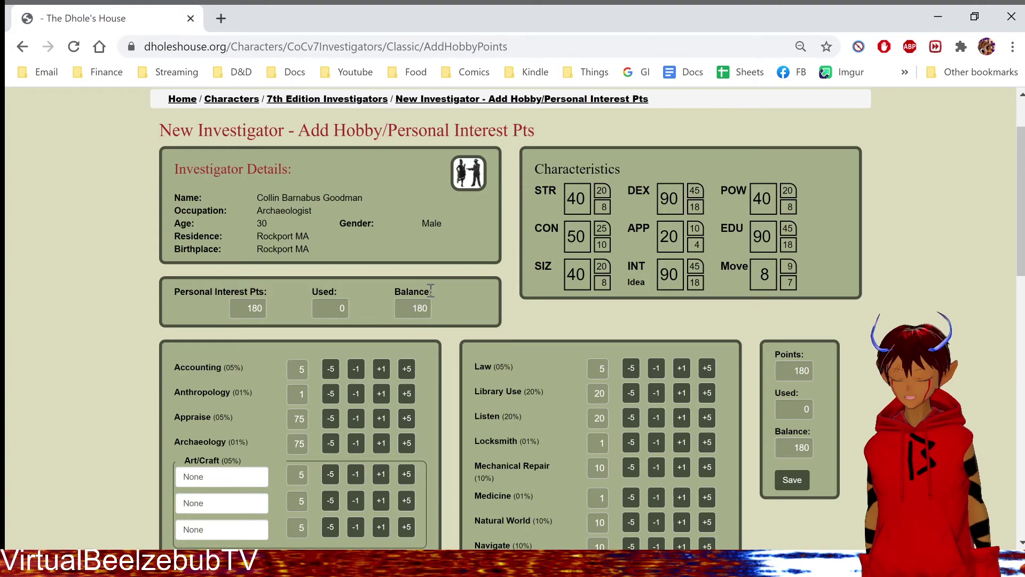
scroll(459, 257, down, 2)
scroll(459, 265, down, 3)
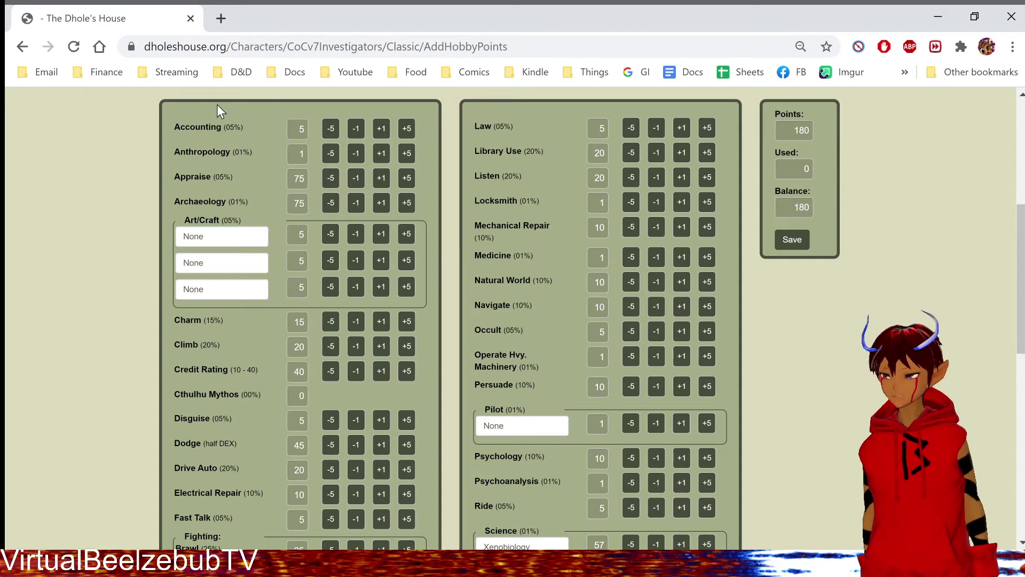
scroll(365, 131, down, 6)
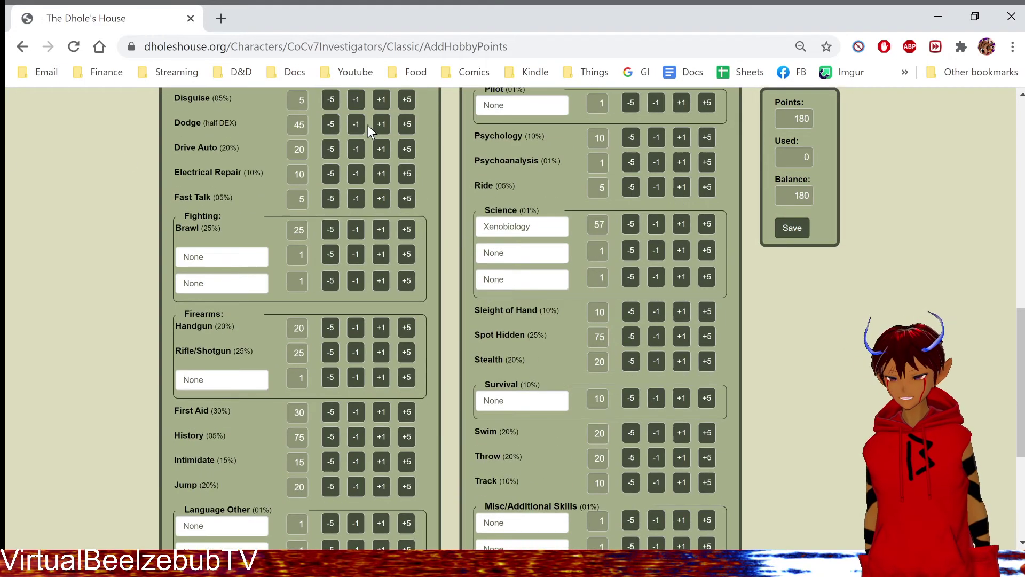
scroll(544, 127, down, 3)
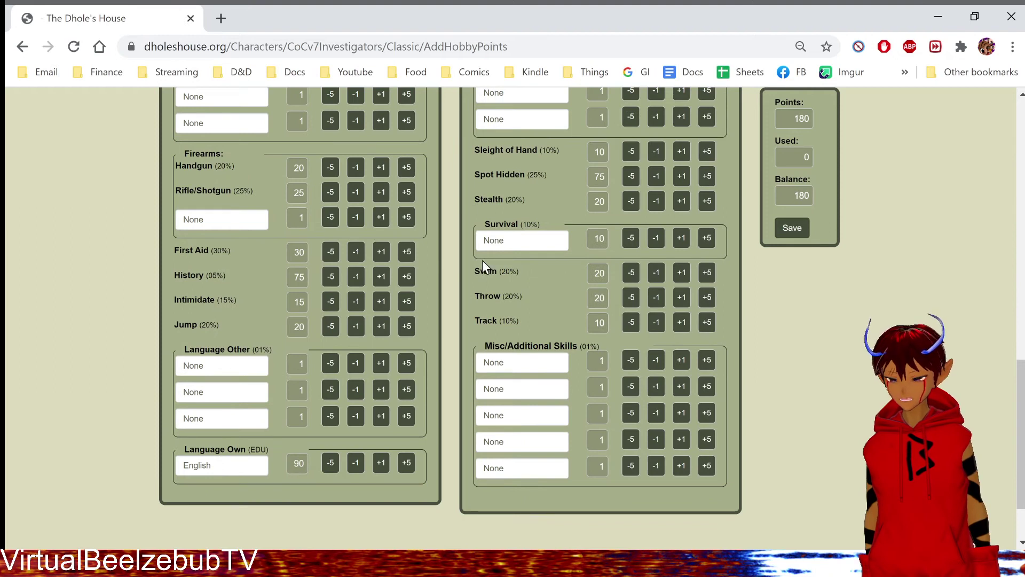
scroll(374, 232, up, 6)
scroll(374, 232, up, 3)
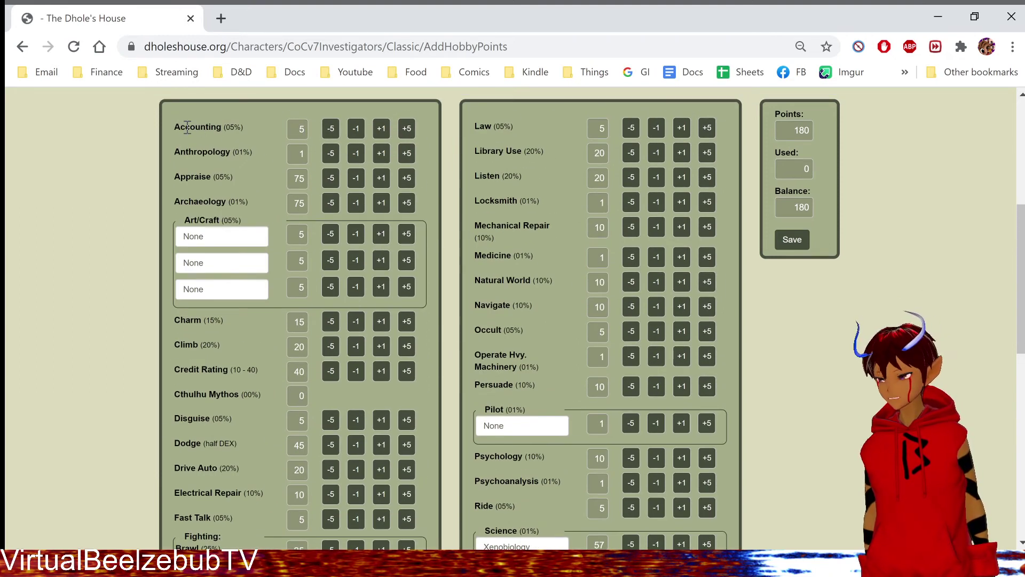
double_click(407, 153)
click(407, 153)
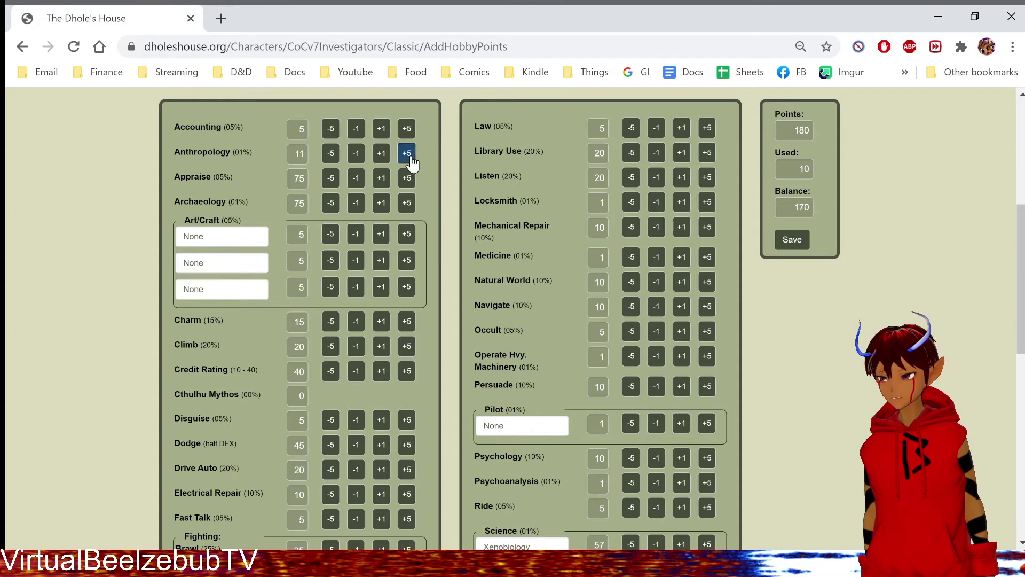
double_click(407, 153)
click(407, 153)
double_click(407, 153)
click(407, 153)
double_click(407, 153)
click(407, 153)
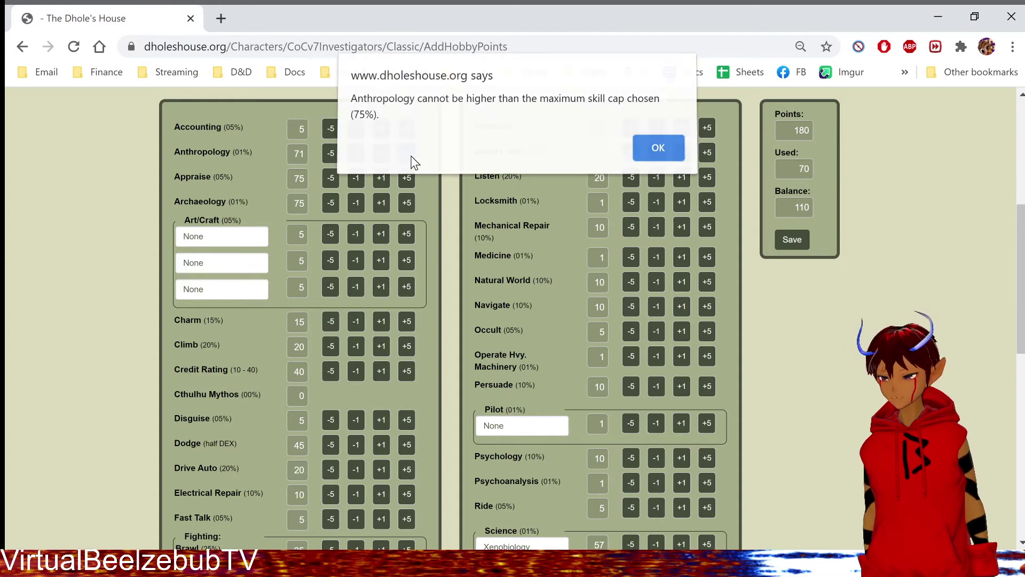
click(658, 150)
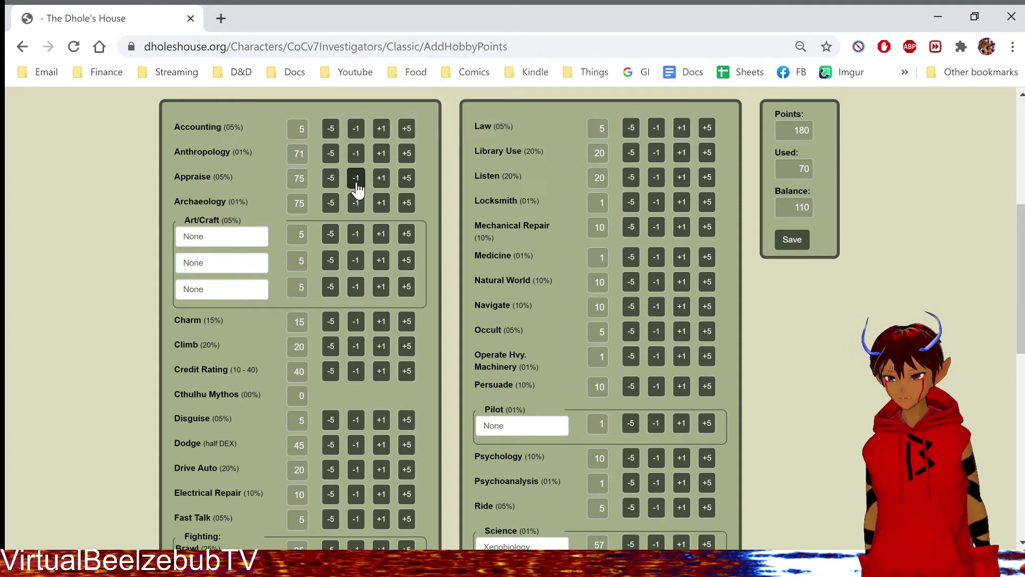
double_click(383, 155)
double_click(382, 155)
double_click(225, 160)
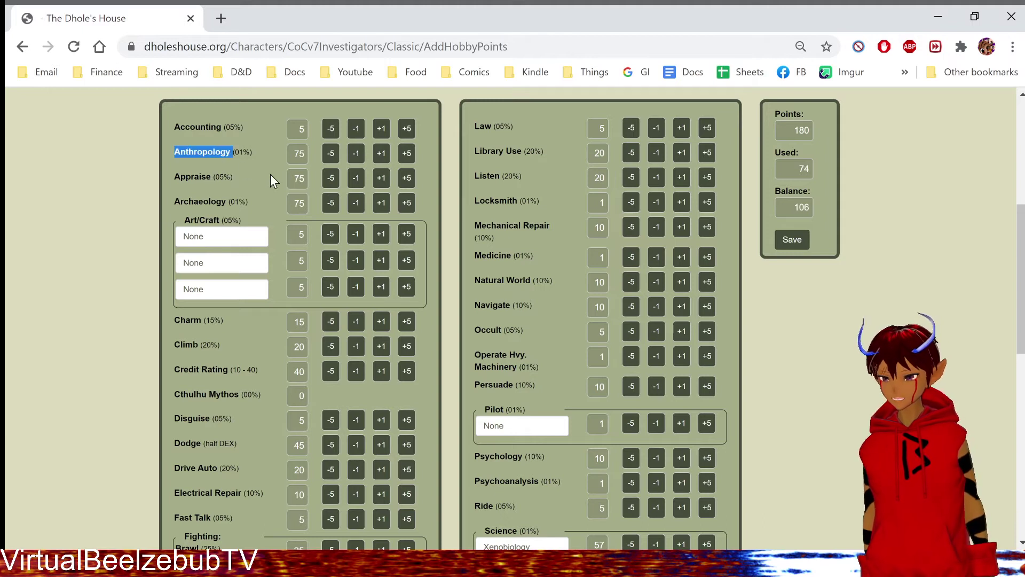
click(222, 180)
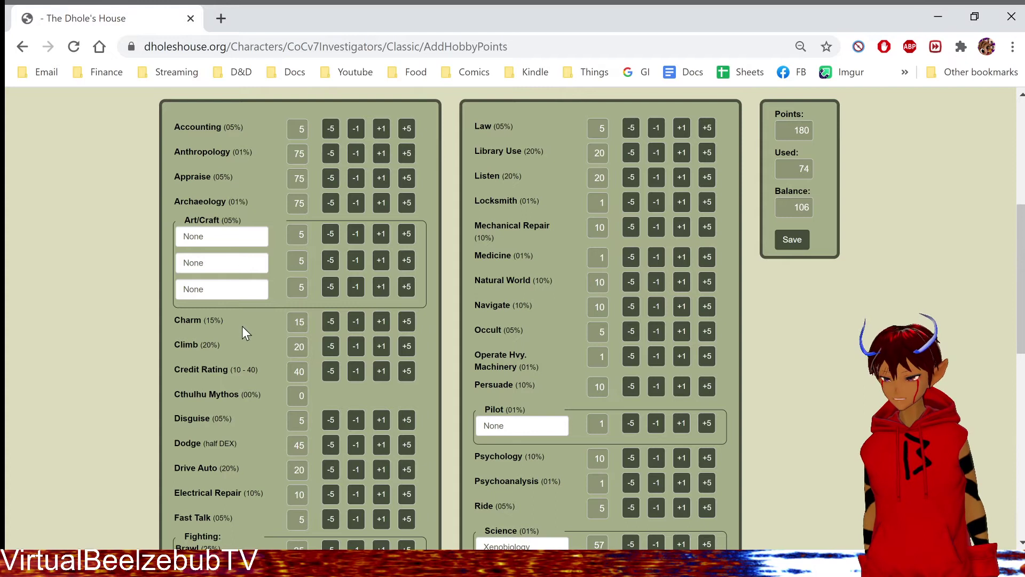
scroll(265, 337, down, 1)
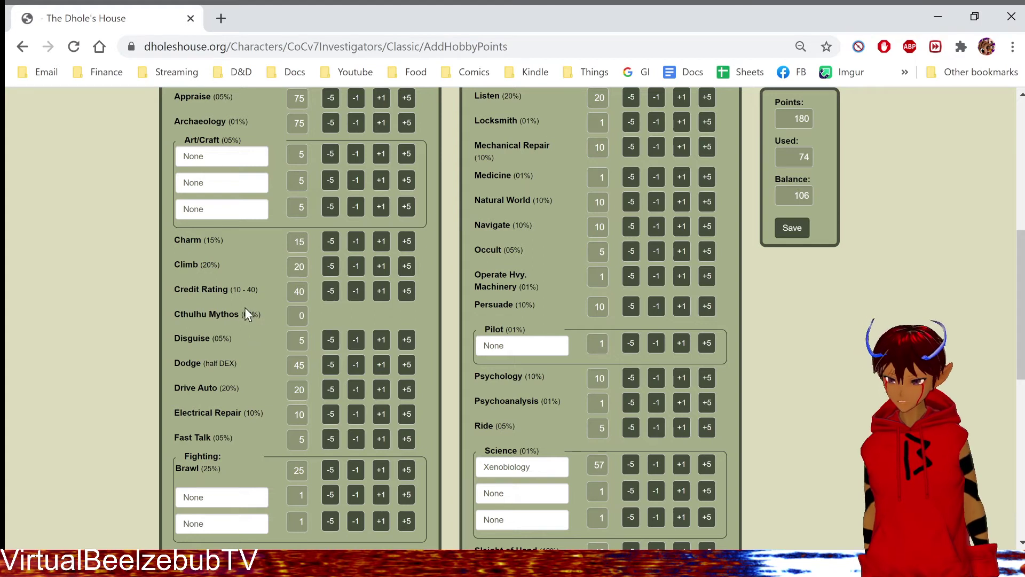
double_click(299, 315)
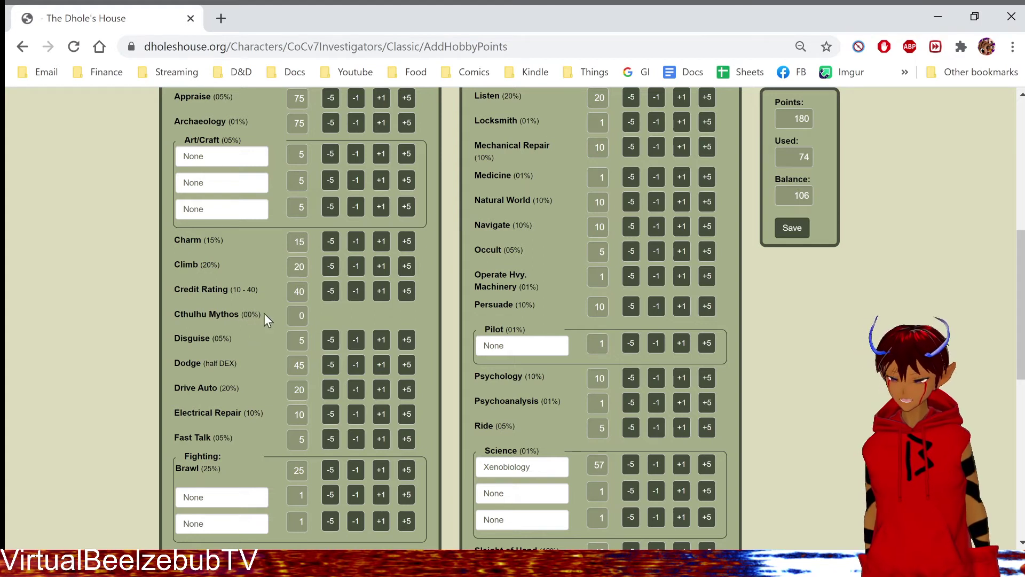
triple_click(176, 313)
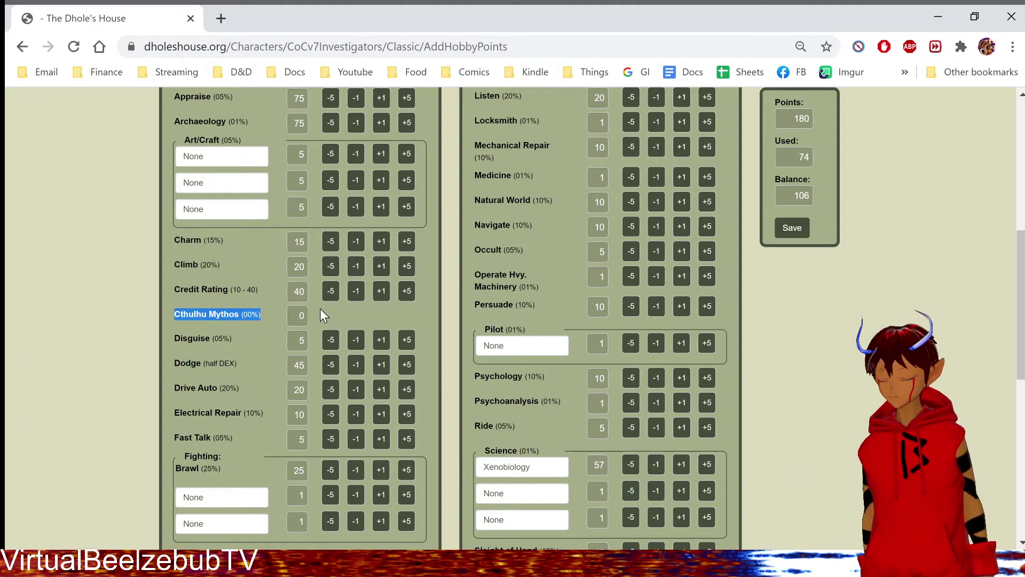
click(213, 316)
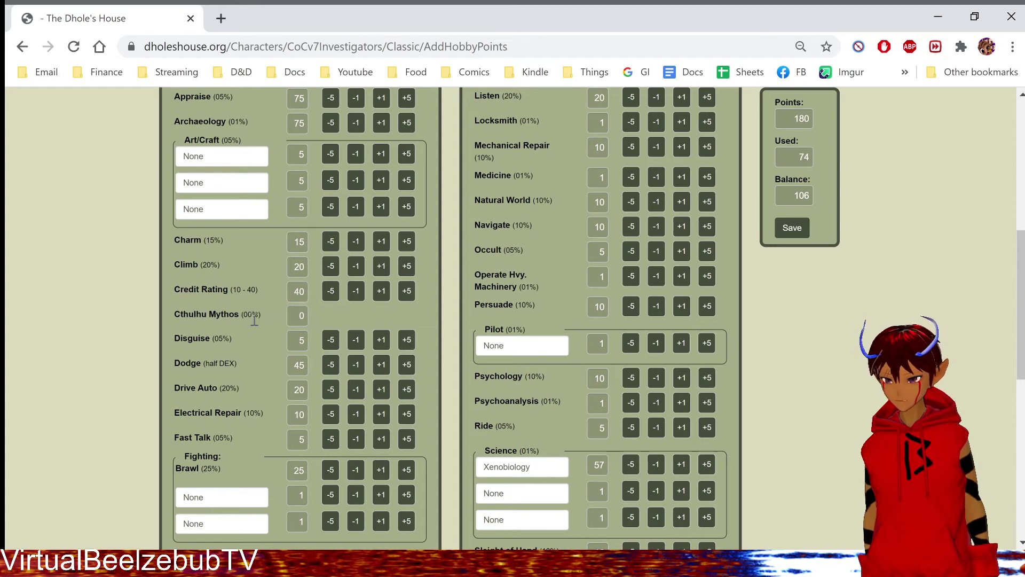
drag(254, 315, 178, 312)
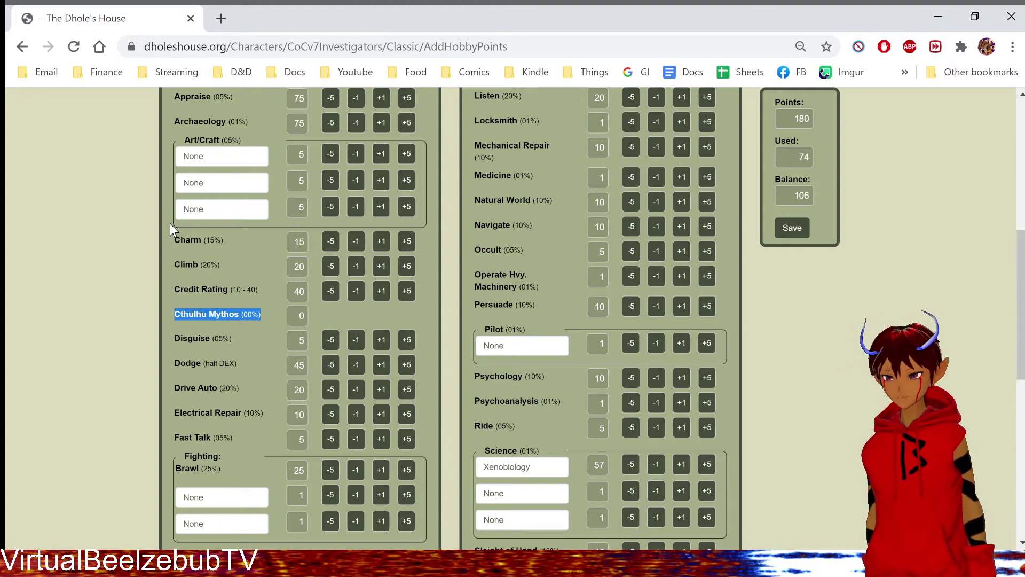
click(241, 322)
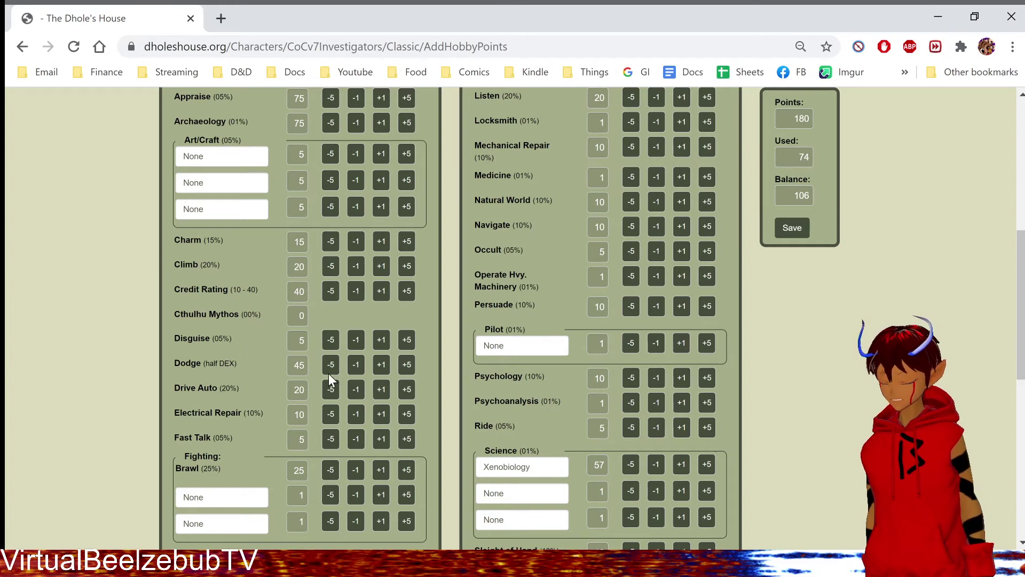
Raise Dodge in +5 steps to the 75 cap and dismiss the cap warning
click(408, 366)
click(409, 365)
click(408, 366)
click(409, 366)
click(408, 366)
click(409, 366)
click(409, 366)
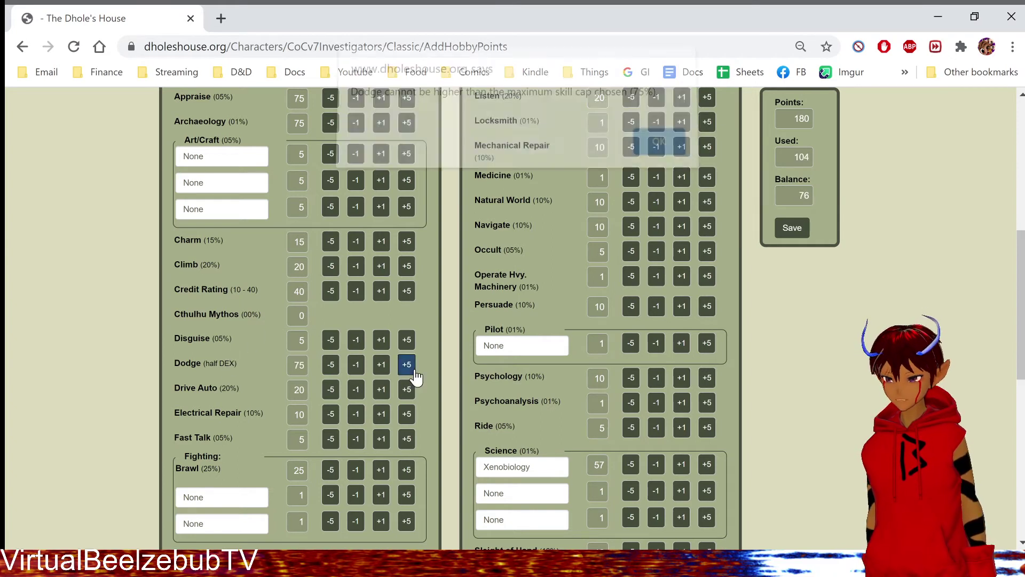
click(672, 150)
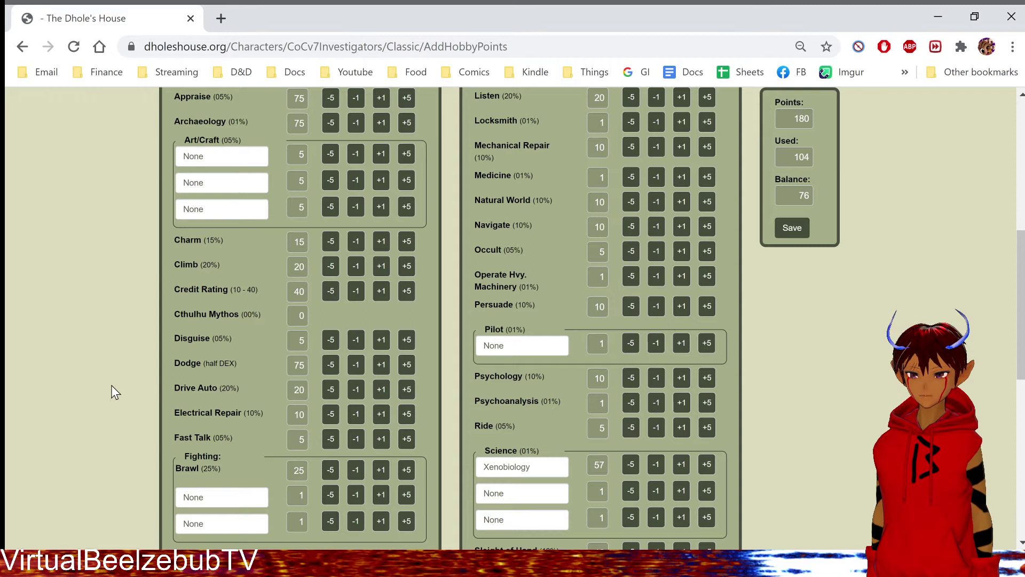
Select and deselect the Drive Auto and Fast Talk skill labels
click(168, 388)
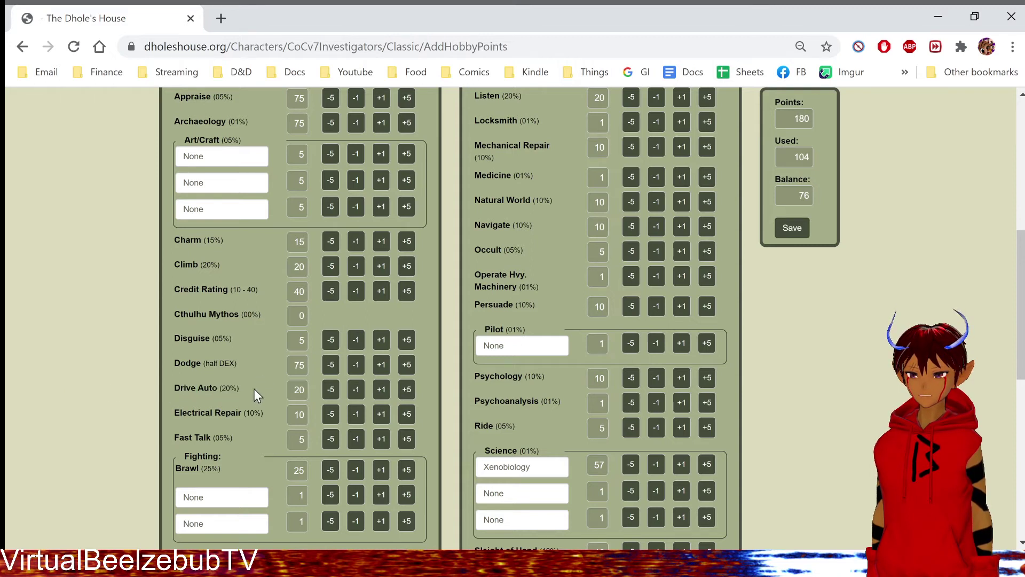
triple_click(249, 396)
click(249, 396)
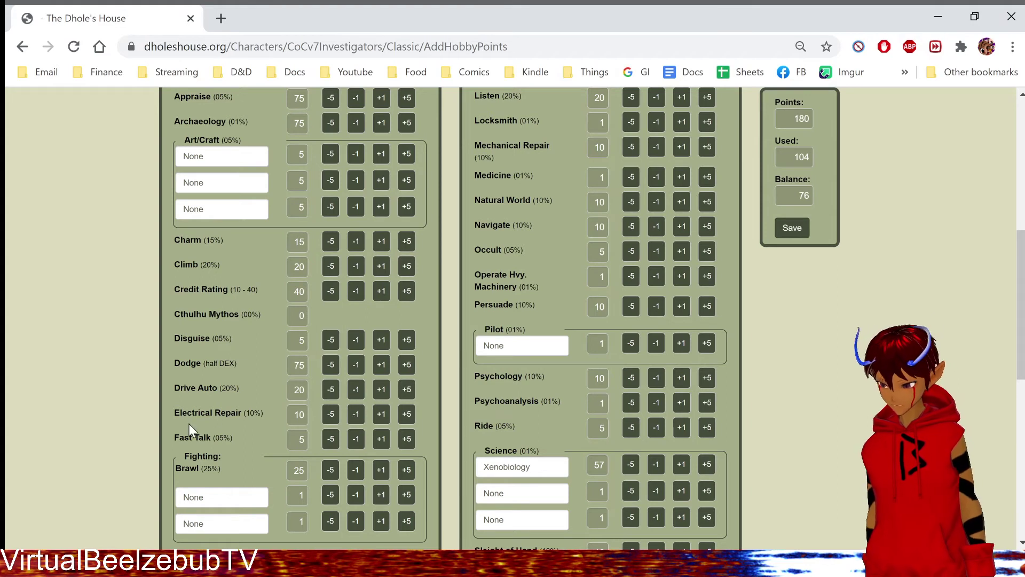
scroll(245, 408, down, 1)
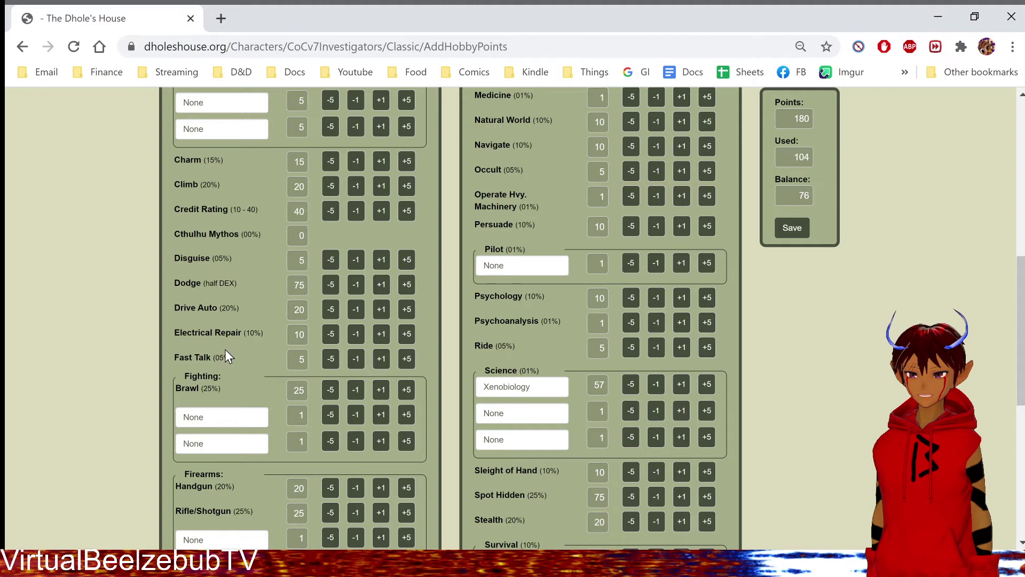
triple_click(211, 364)
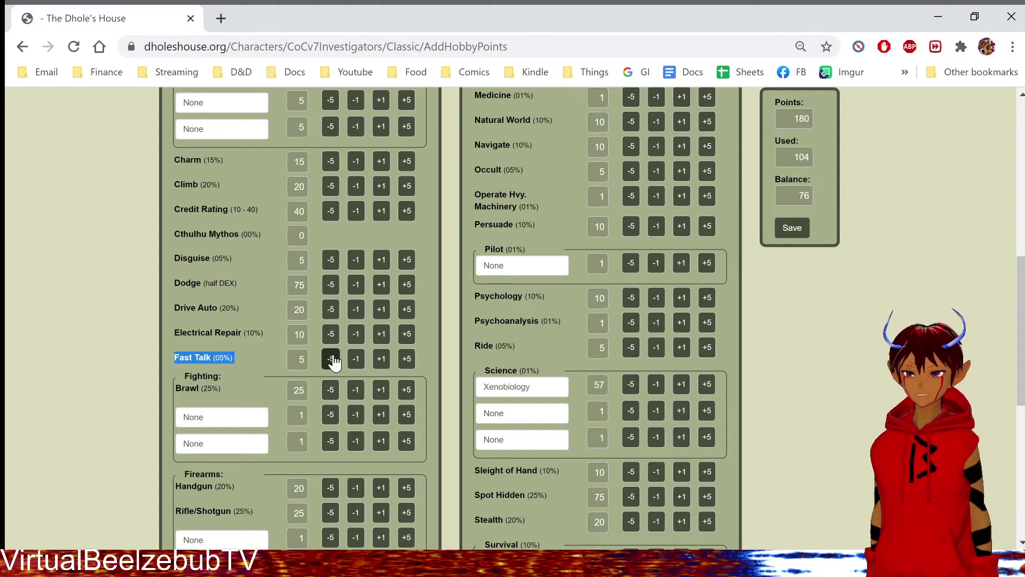
click(227, 366)
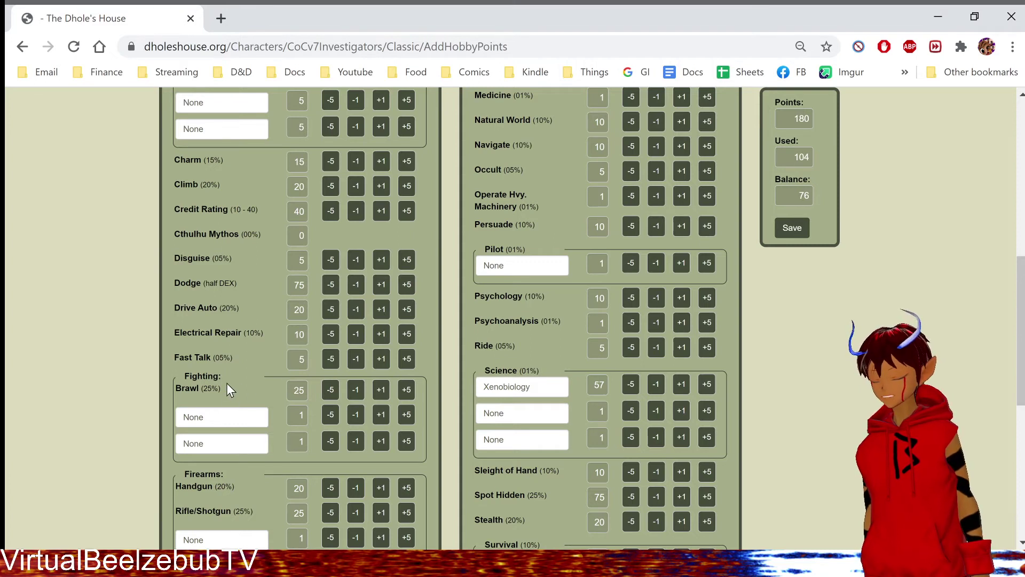
Push Brawl up to the 75 cap, then lower it back to 25, dismissing both warnings
click(402, 392)
click(402, 393)
click(402, 393)
click(402, 392)
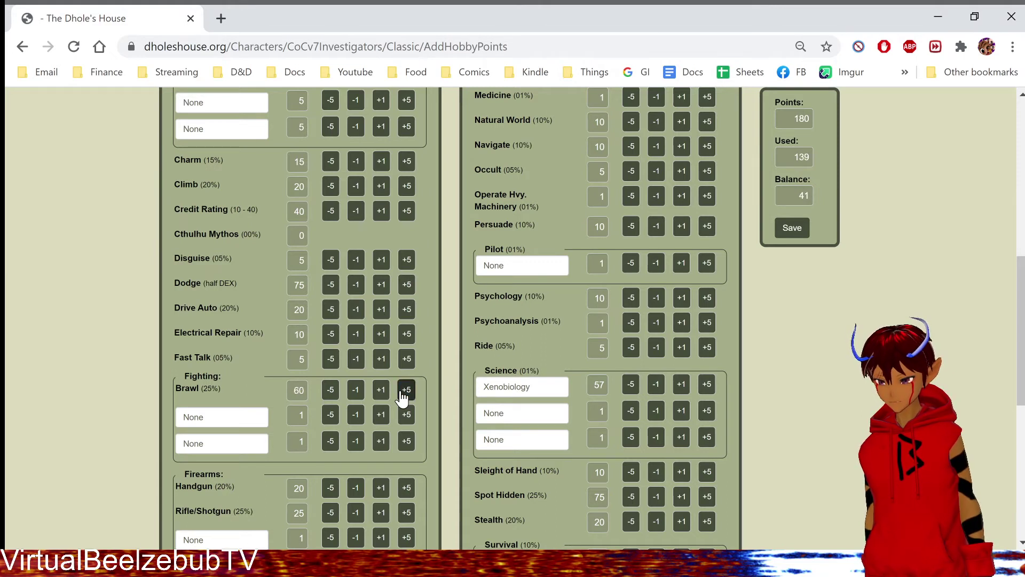
click(402, 392)
click(402, 392)
click(402, 392)
click(403, 392)
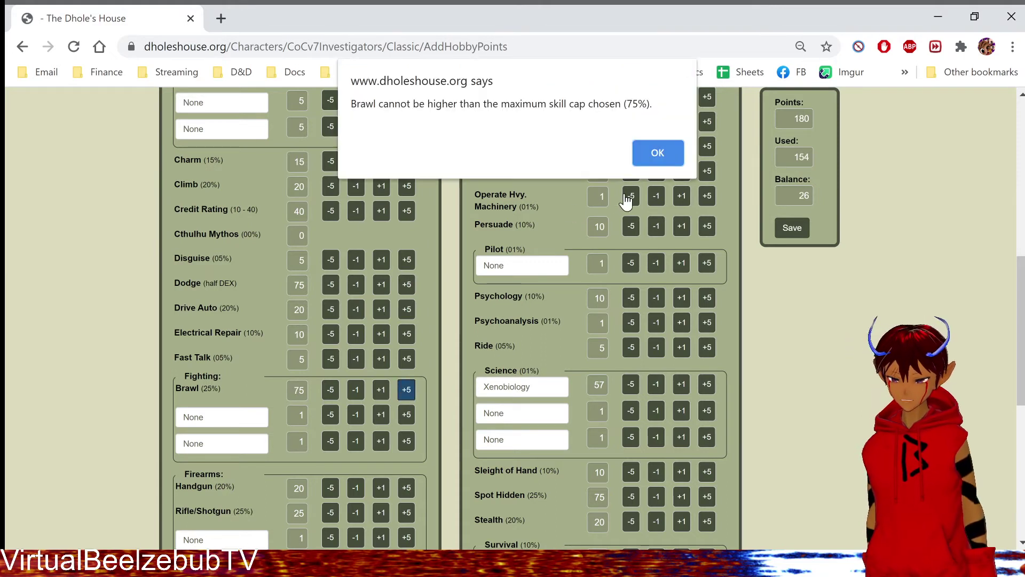
click(655, 155)
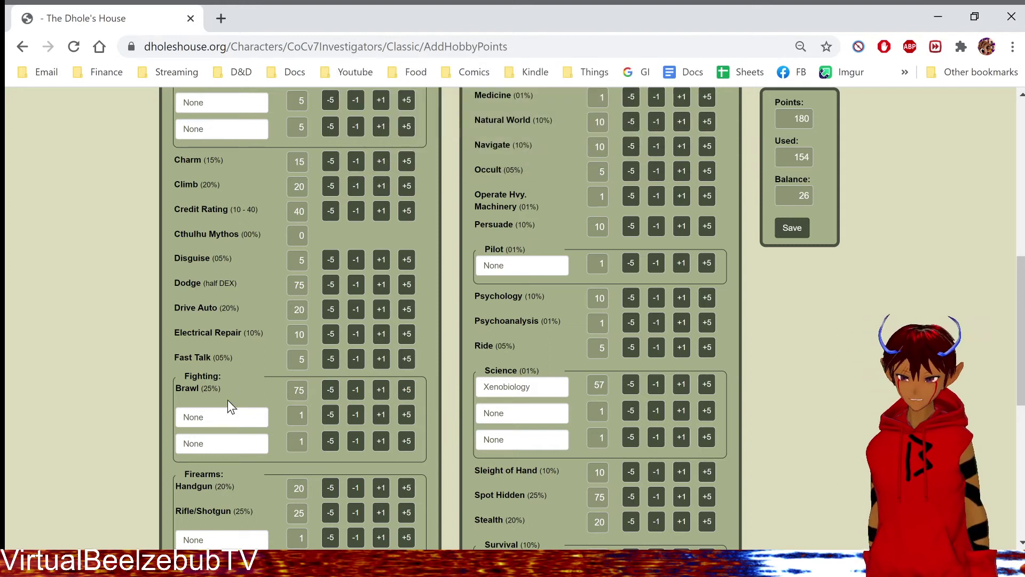
click(331, 389)
click(330, 389)
click(331, 389)
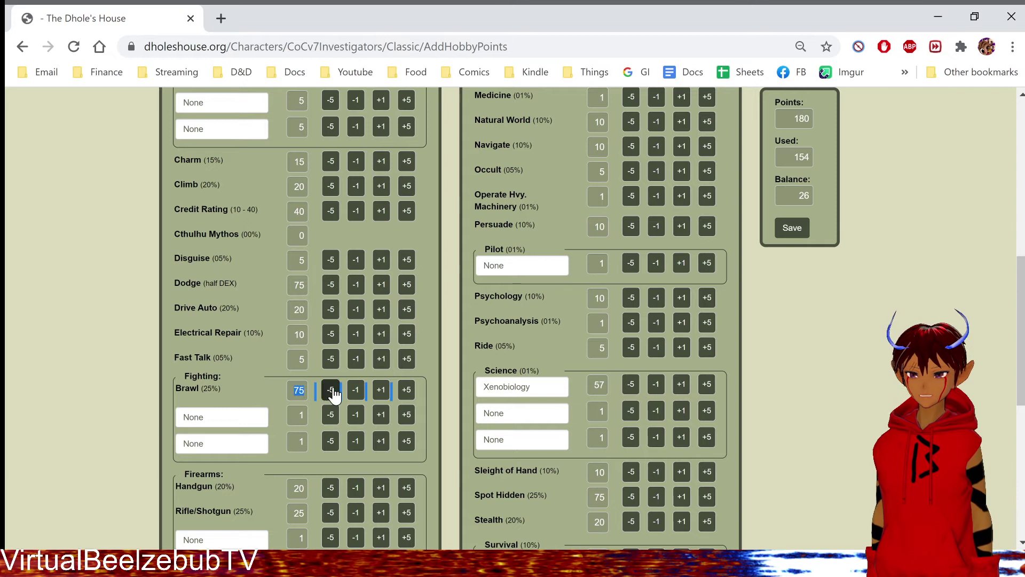
click(331, 389)
click(330, 389)
click(331, 390)
click(331, 389)
click(331, 389)
click(330, 389)
click(330, 390)
click(330, 390)
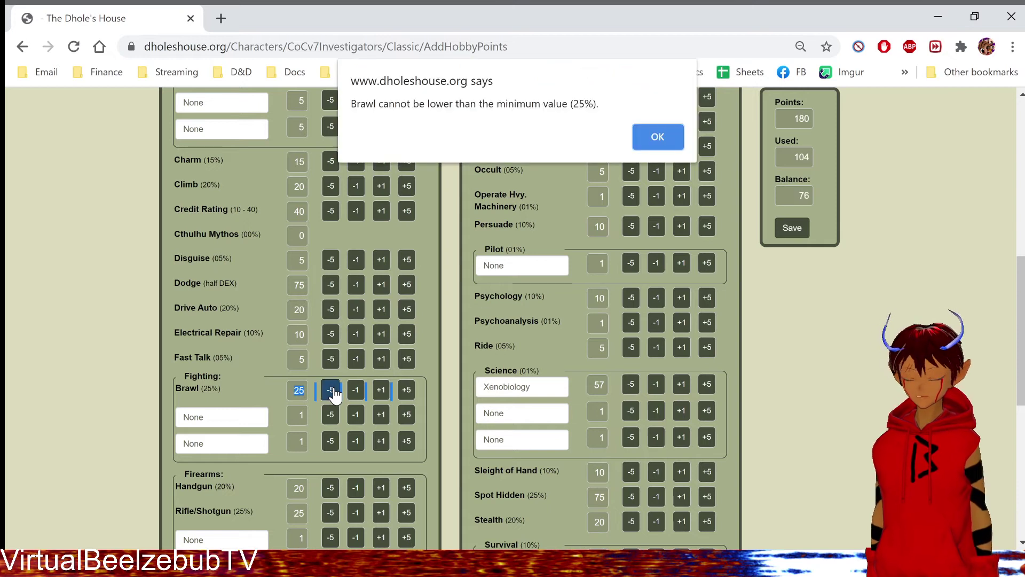
click(676, 127)
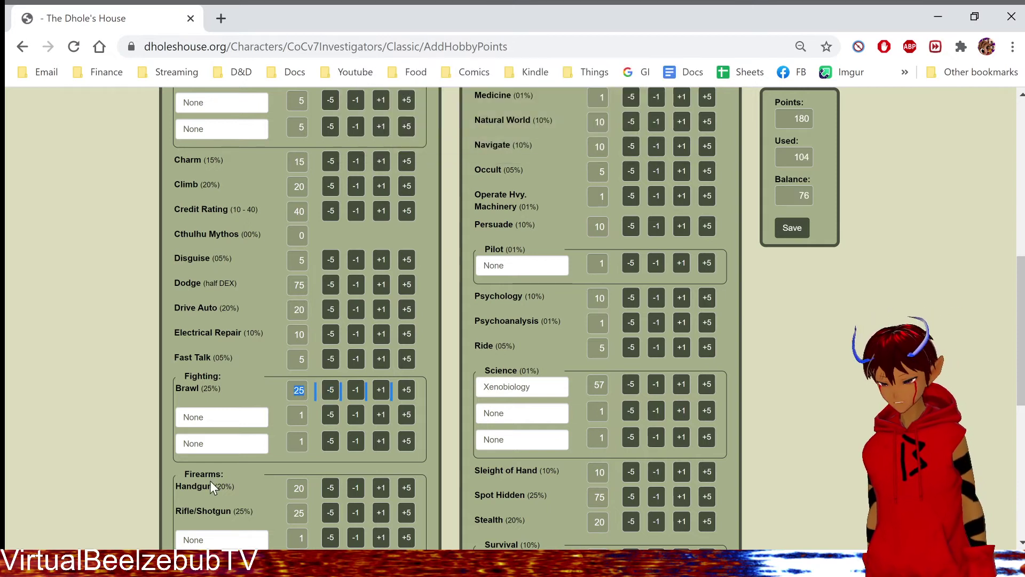
Name the first Brawl specialty Taekwondo and raise it toward the 75 cap
double_click(235, 416)
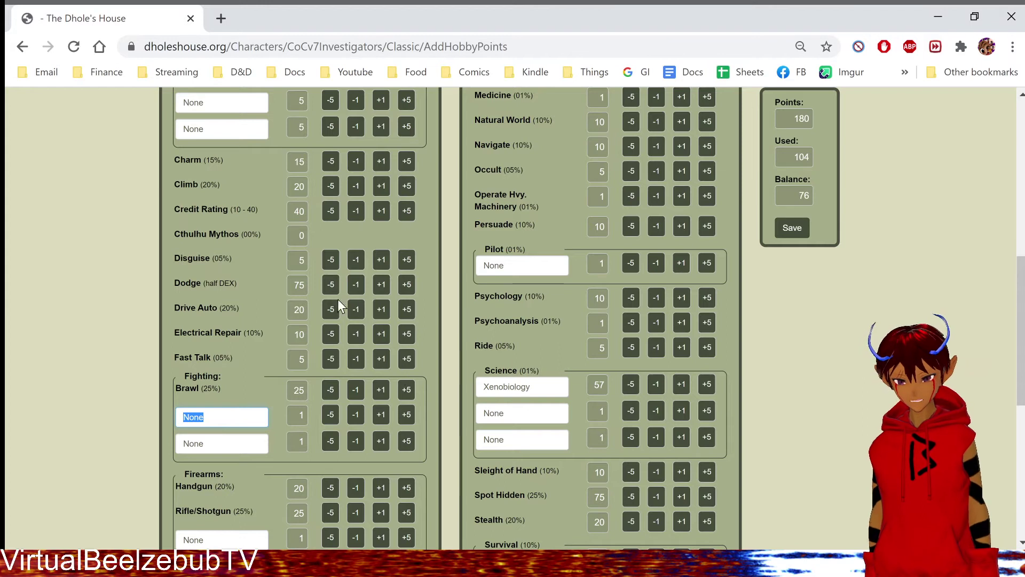
text(Taekwondo)
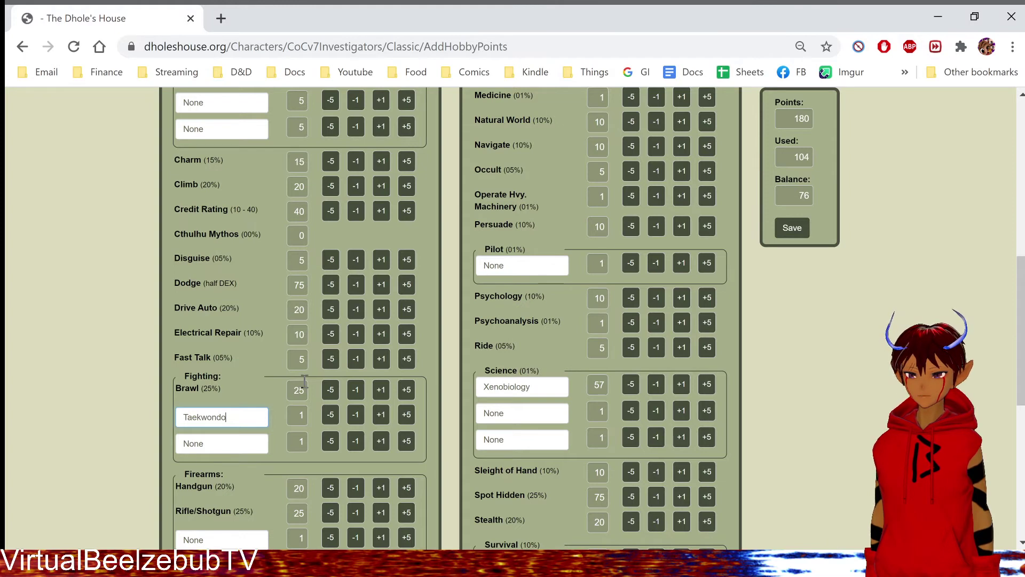
click(401, 422)
click(401, 422)
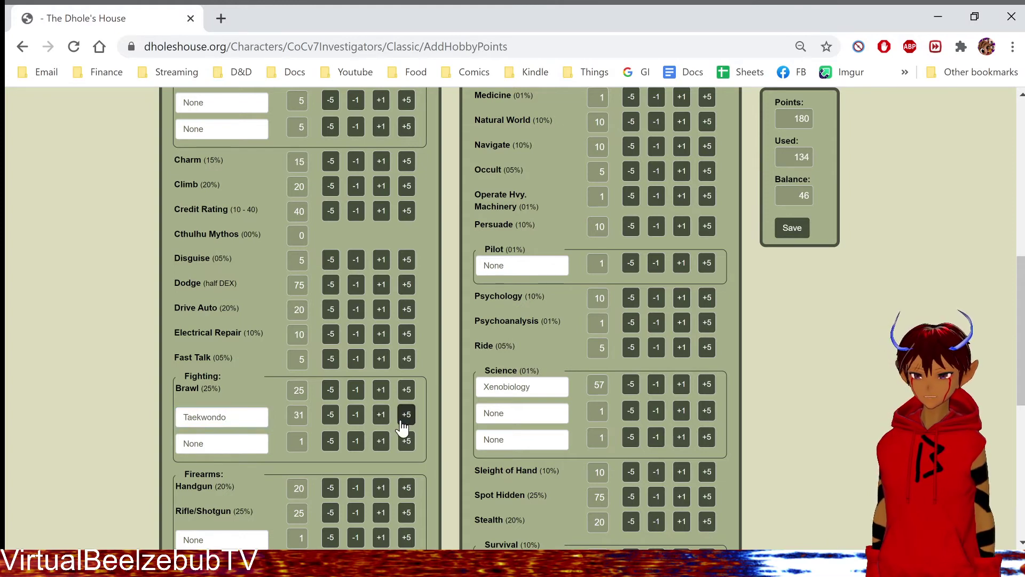
click(401, 422)
click(402, 422)
click(401, 422)
click(401, 422)
click(401, 422)
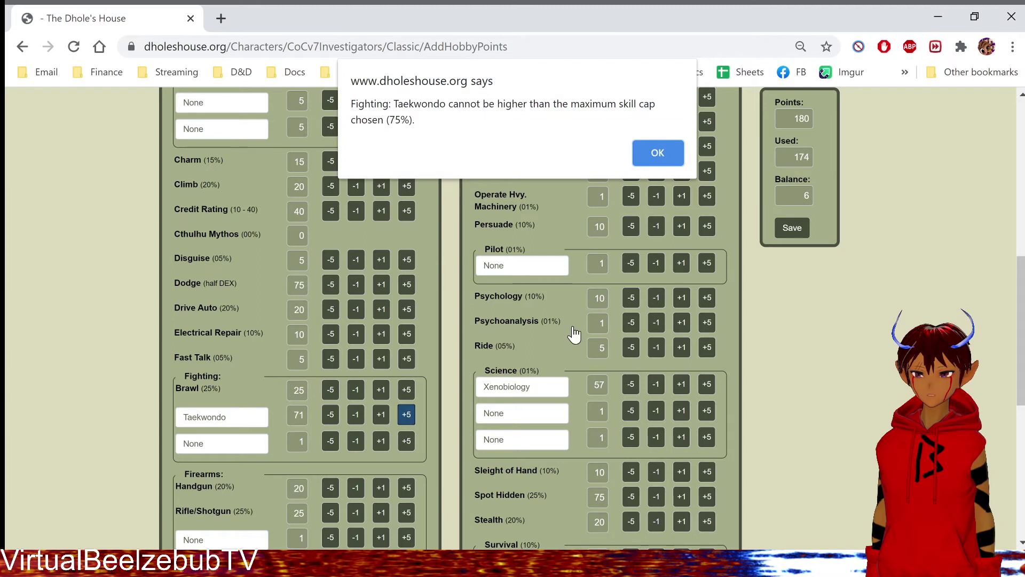
click(654, 151)
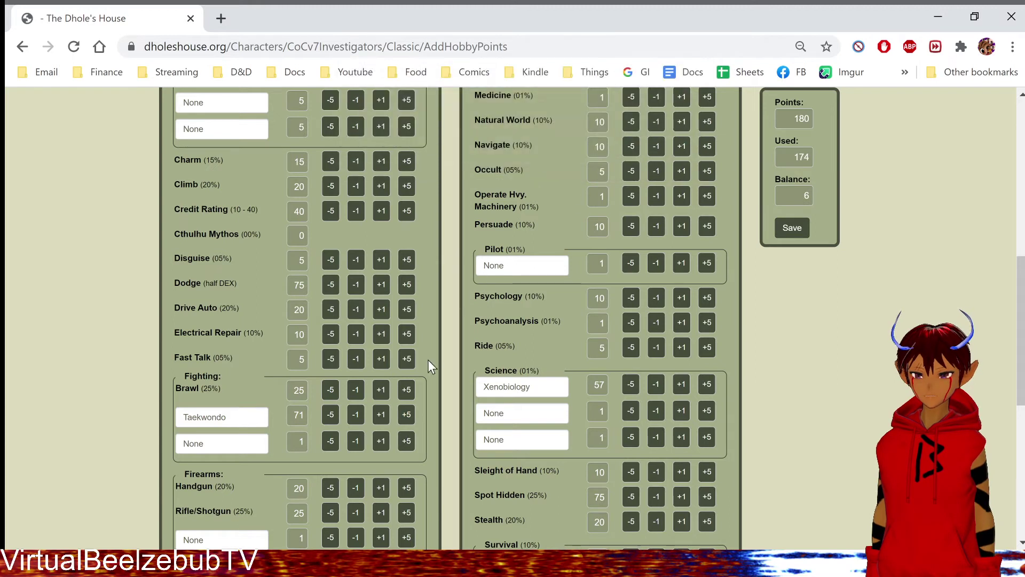
click(381, 415)
click(381, 415)
click(382, 416)
click(384, 416)
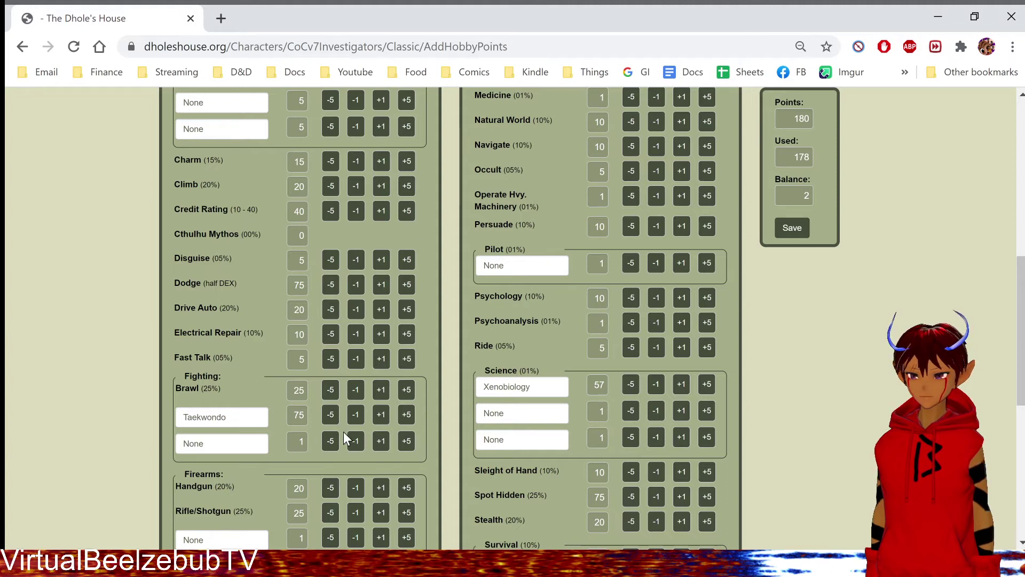
Lower Taekwondo back down to 1, dismissing the minimum-value warnings
double_click(330, 415)
double_click(331, 415)
double_click(331, 415)
double_click(330, 415)
double_click(331, 415)
click(330, 415)
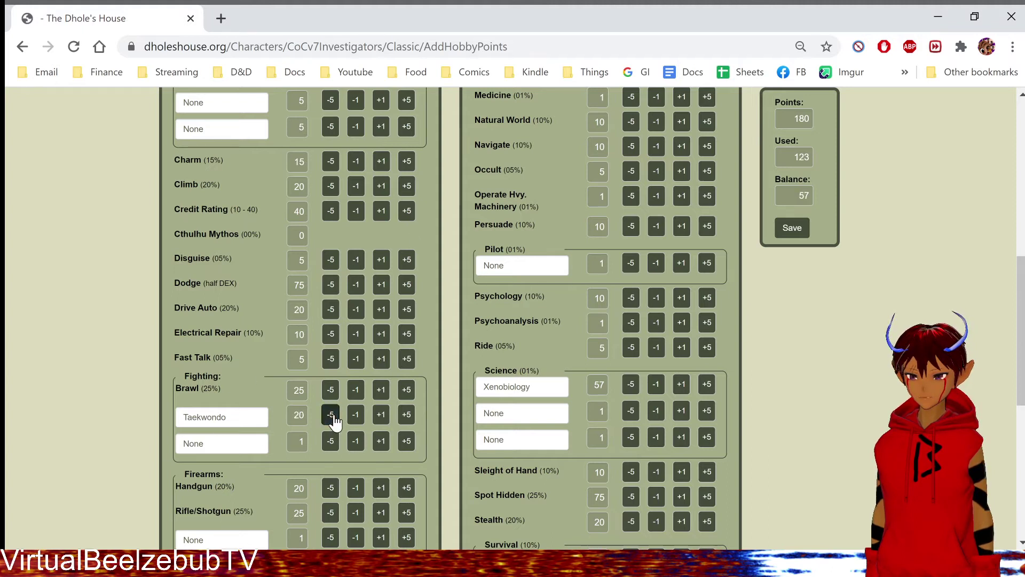
double_click(330, 415)
double_click(330, 415)
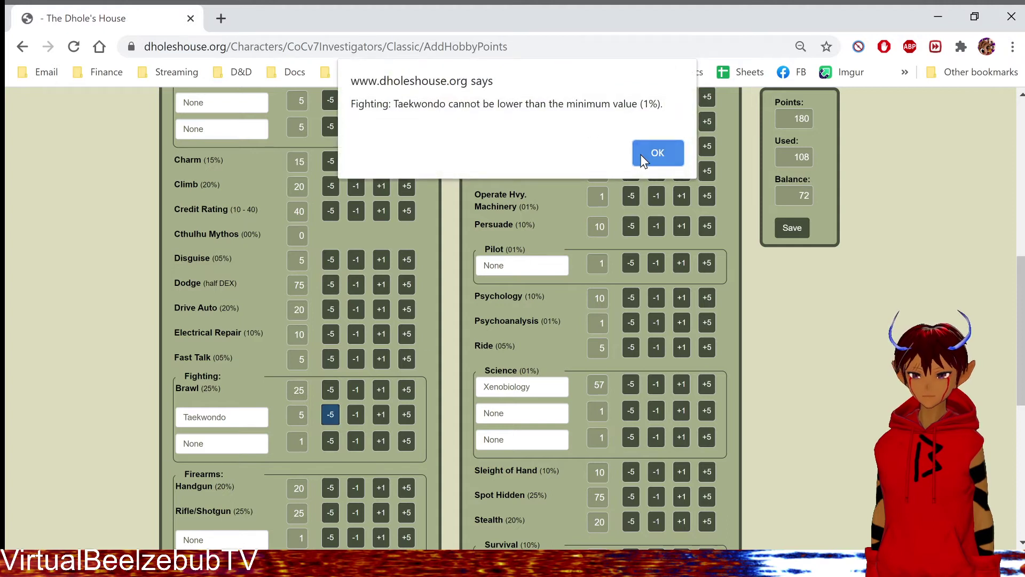
click(642, 159)
click(331, 416)
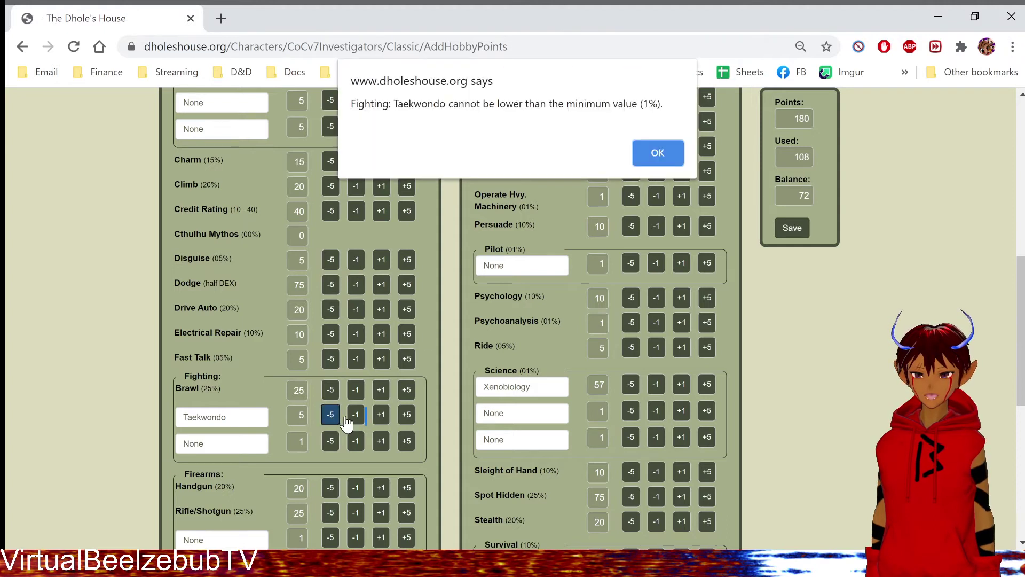
click(672, 149)
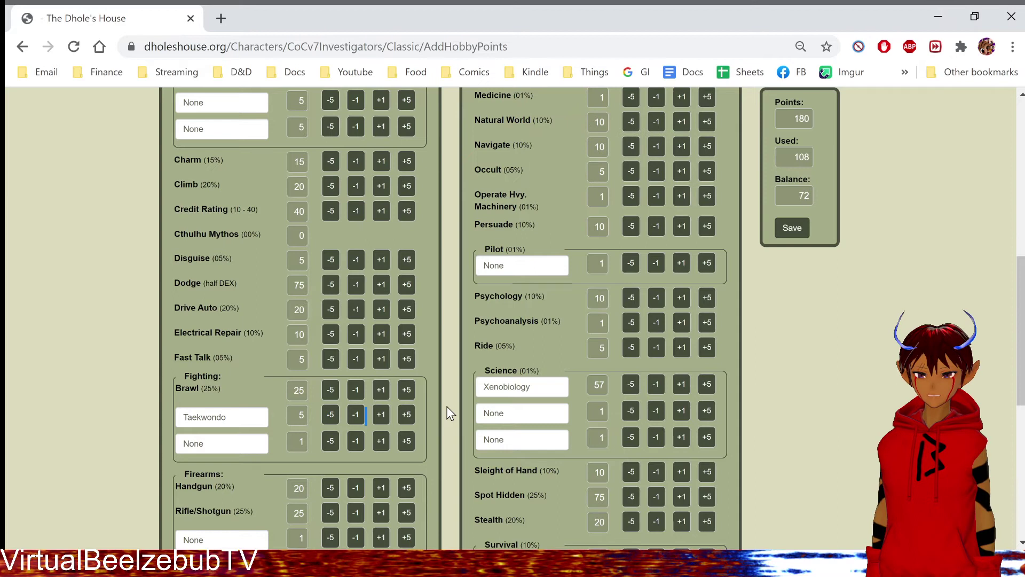
click(358, 416)
click(358, 417)
click(359, 417)
click(359, 417)
click(358, 417)
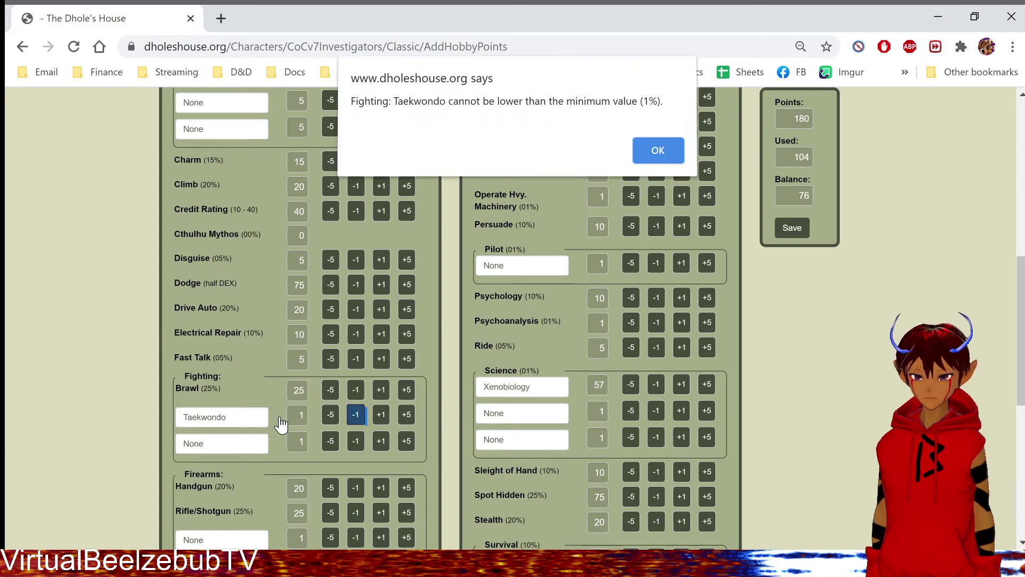
click(660, 150)
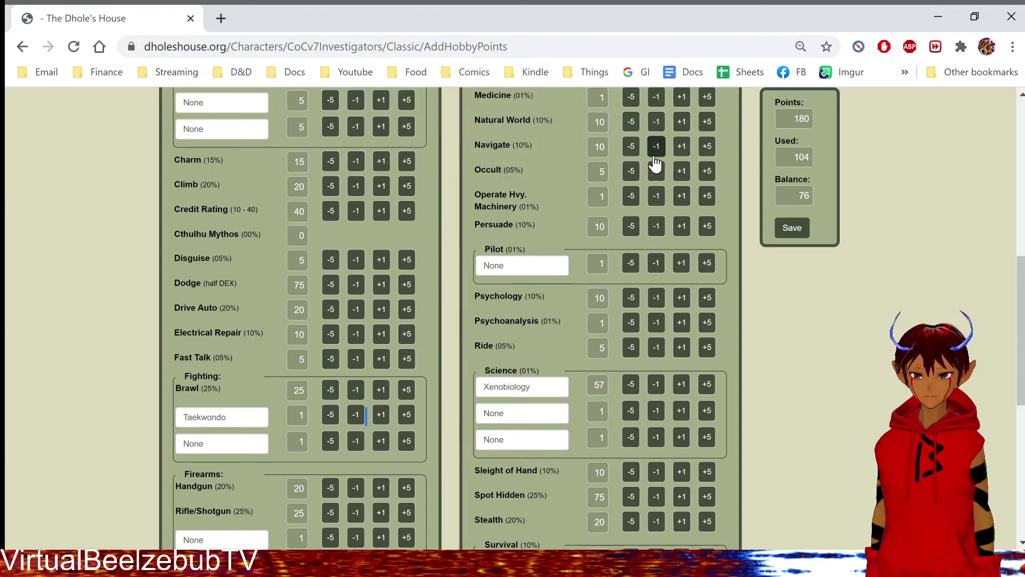
Erase the Taekwondo name, leaving the specialty blank at 1
click(248, 418)
double_click(248, 416)
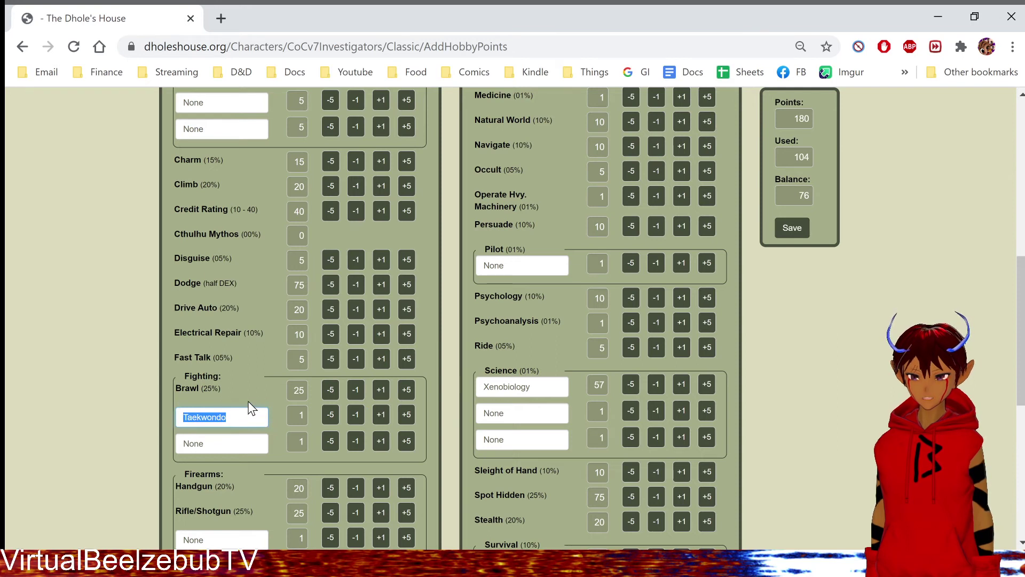
key(BackSpace)
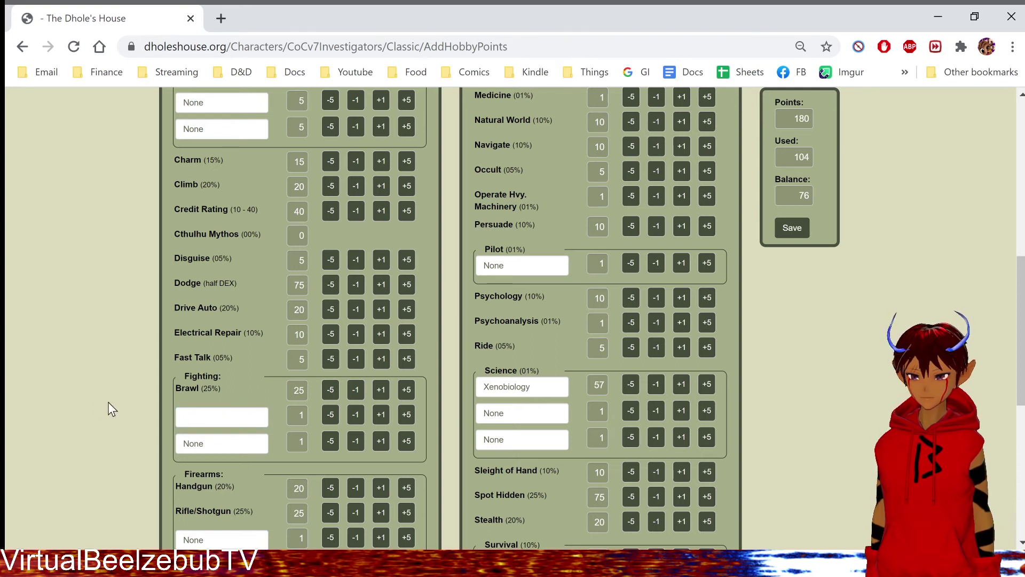
scroll(109, 401, down, 3)
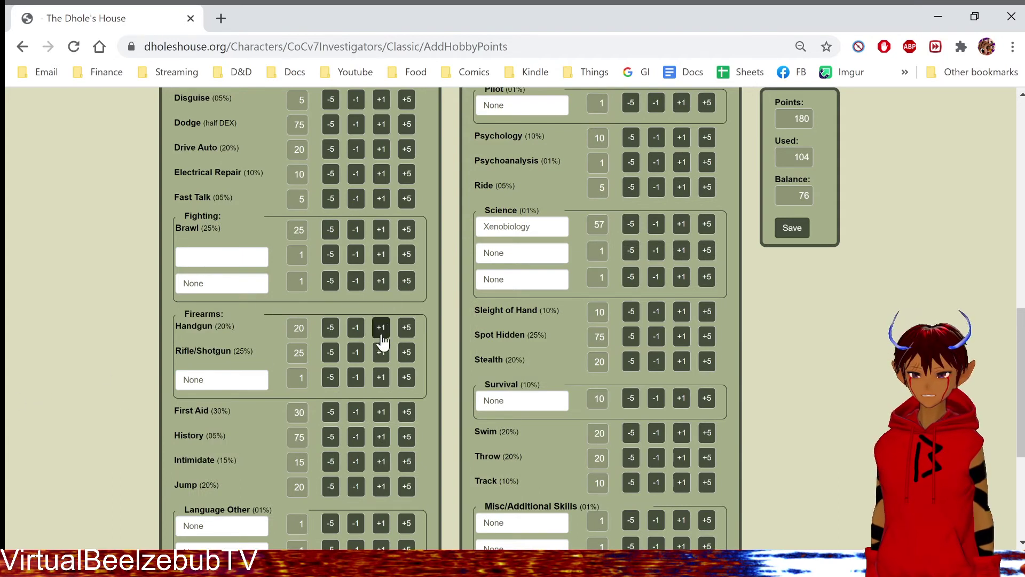
Raise Handgun from 20 to 75 in steps of five
click(201, 284)
click(225, 337)
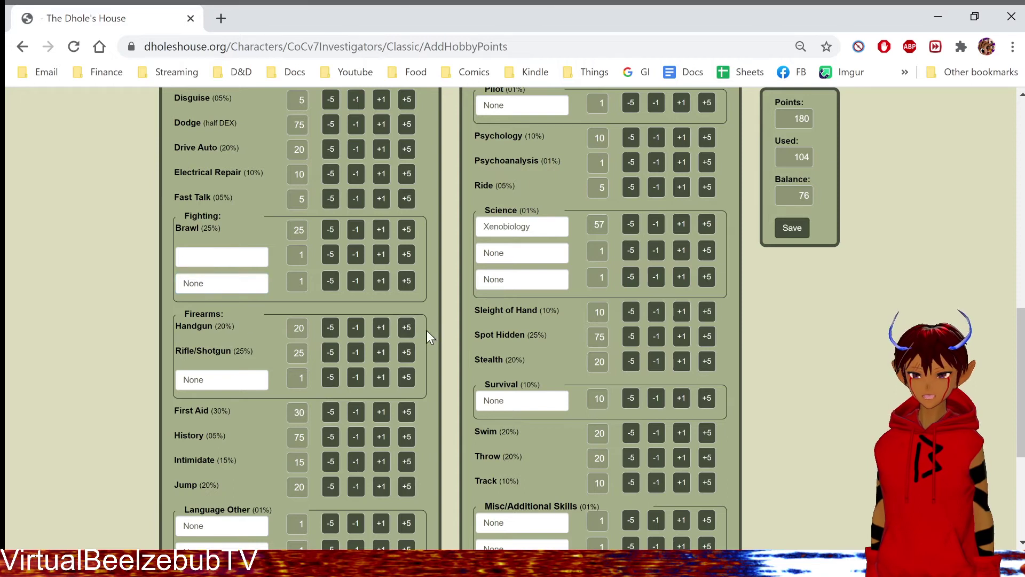
click(407, 328)
click(407, 329)
click(407, 329)
click(407, 328)
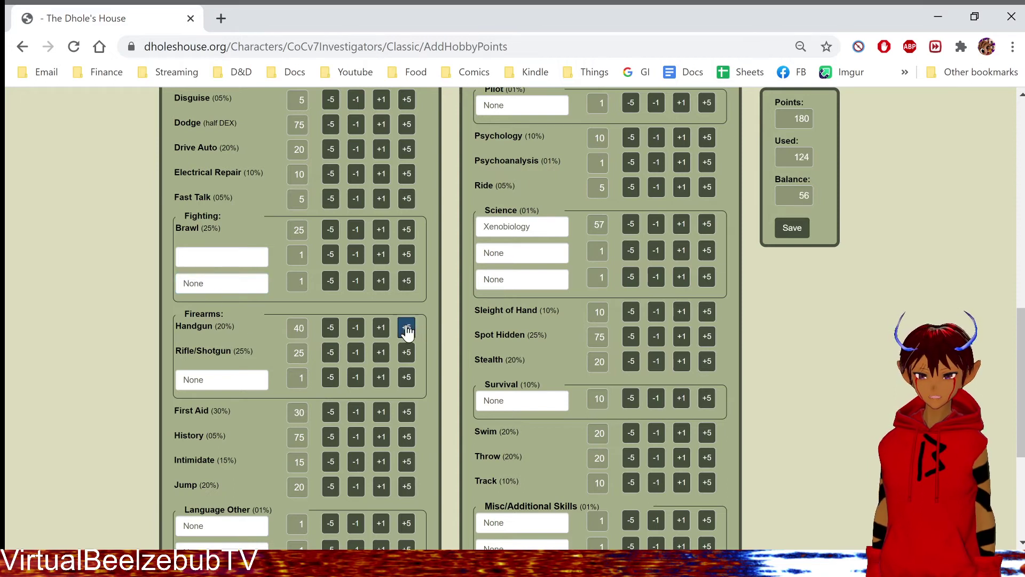
click(407, 329)
click(407, 328)
click(407, 328)
click(407, 329)
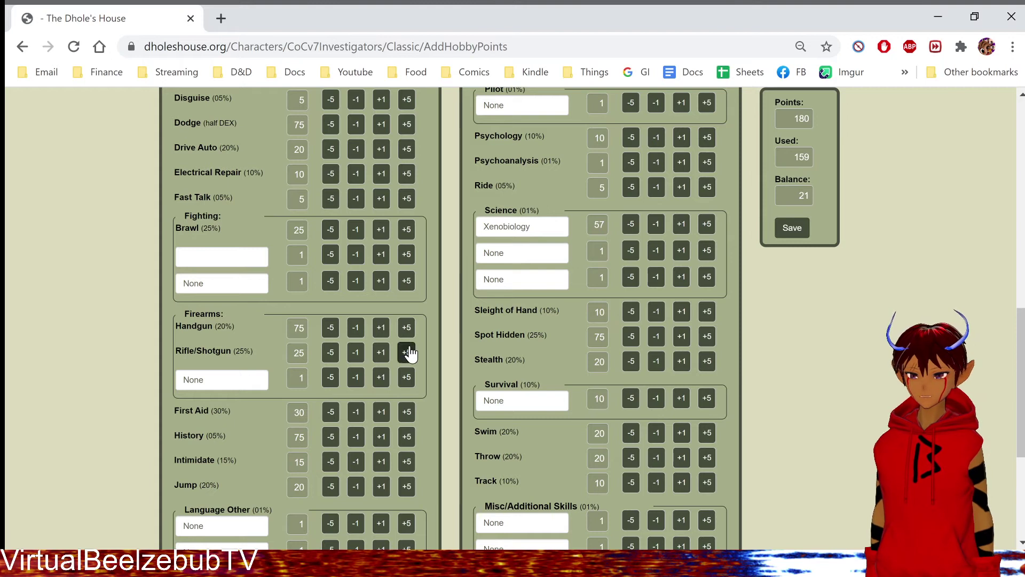
Try adding points to Rifle/Shotgun, then return it to 25 after the warnings
click(407, 353)
click(407, 352)
click(407, 353)
click(407, 352)
click(407, 353)
click(646, 126)
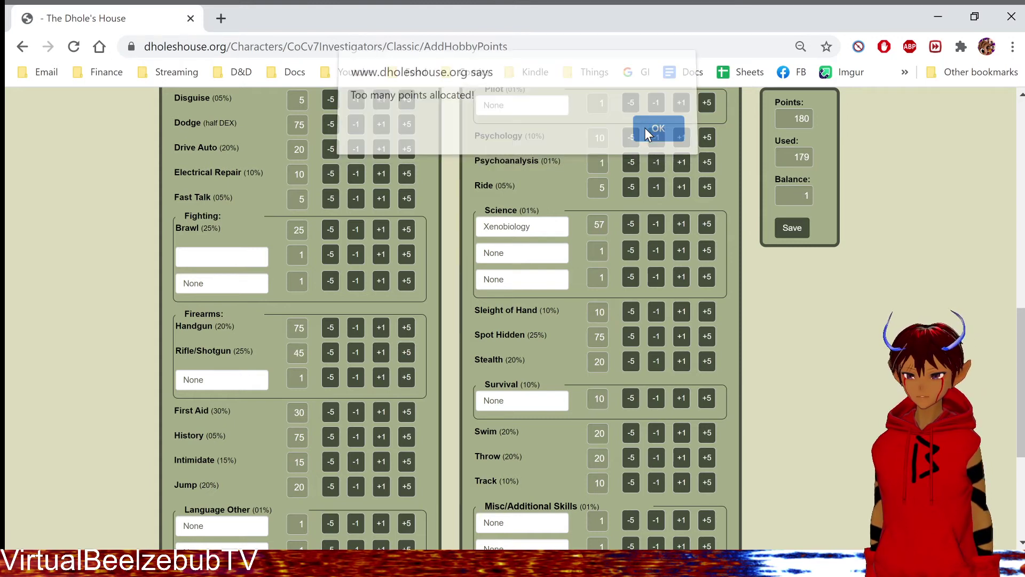
click(330, 352)
click(330, 352)
click(331, 352)
click(330, 352)
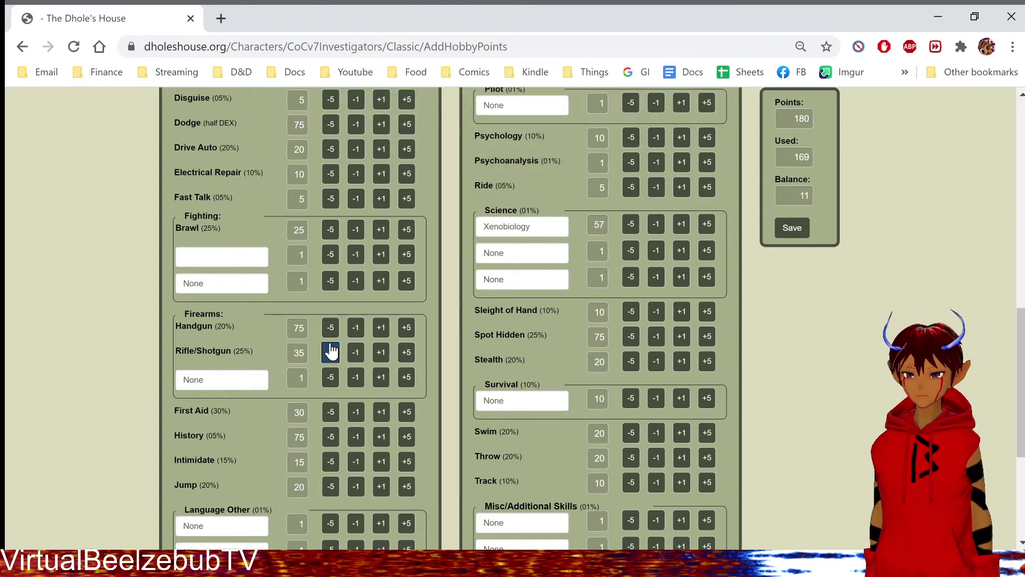
click(330, 353)
click(648, 138)
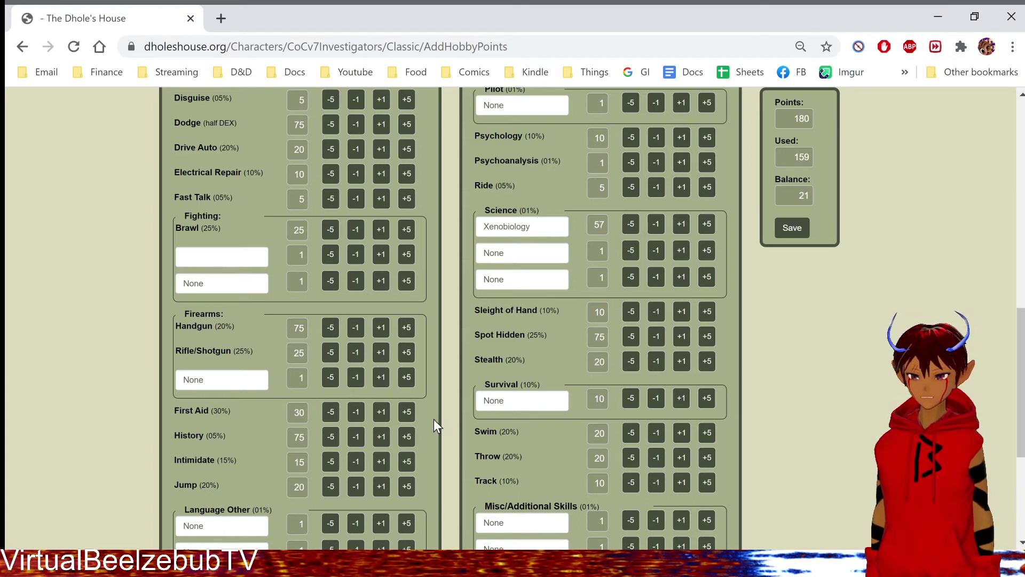
Raise First Aid from 30 to 50 and dismiss the too-many-points alert
click(406, 411)
click(406, 412)
click(405, 411)
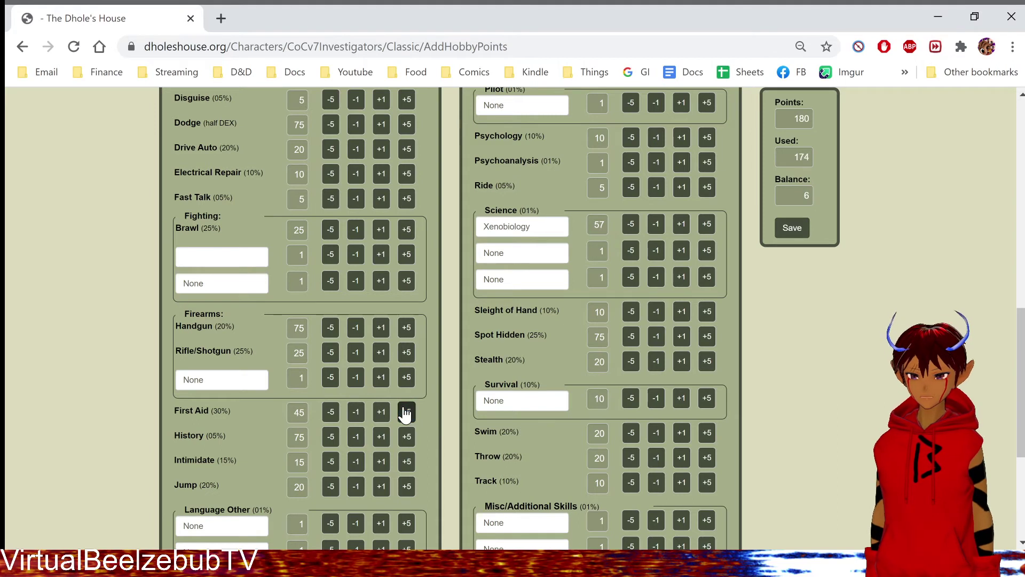
click(406, 412)
click(406, 412)
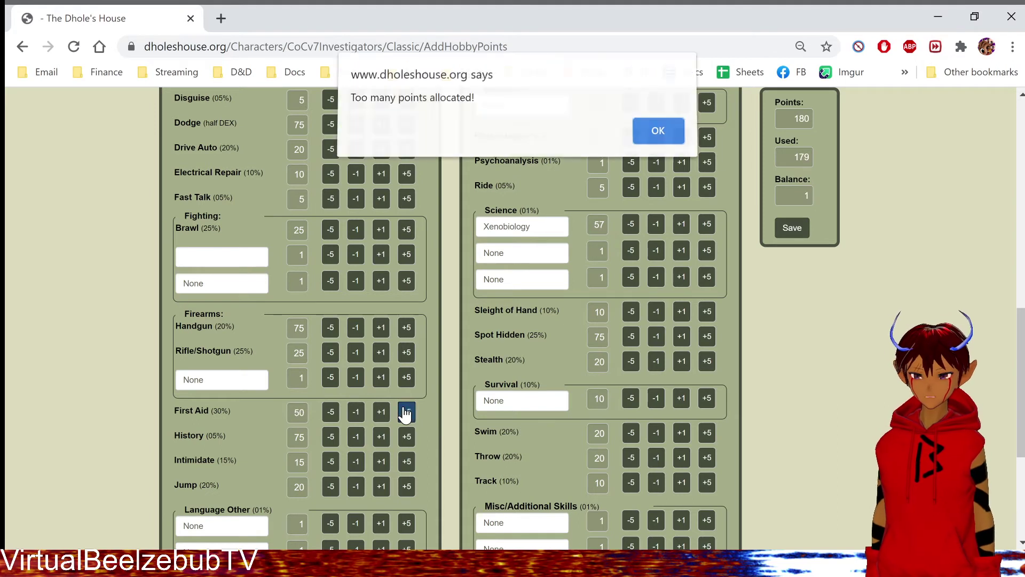
click(651, 137)
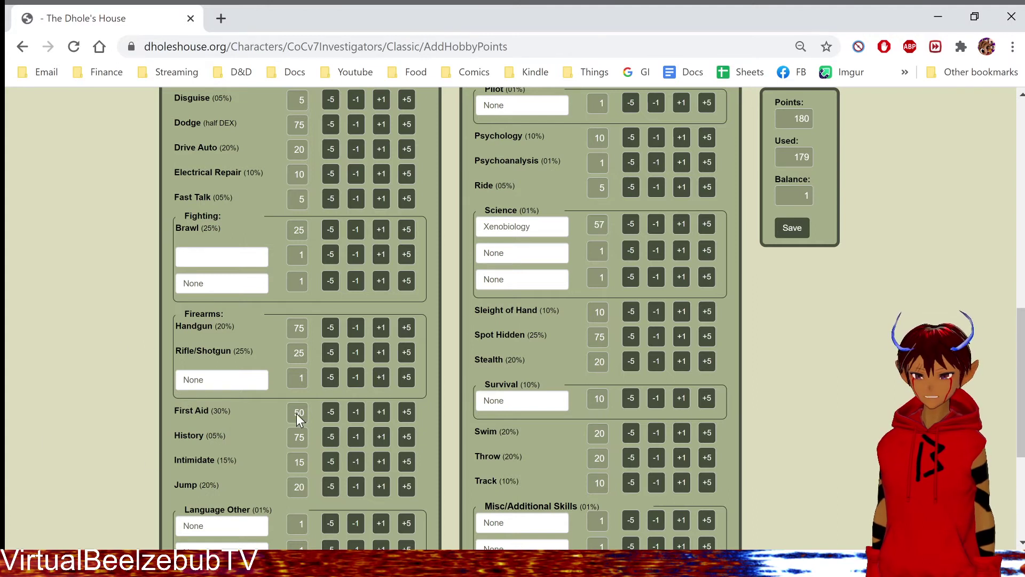
scroll(234, 297, down, 1)
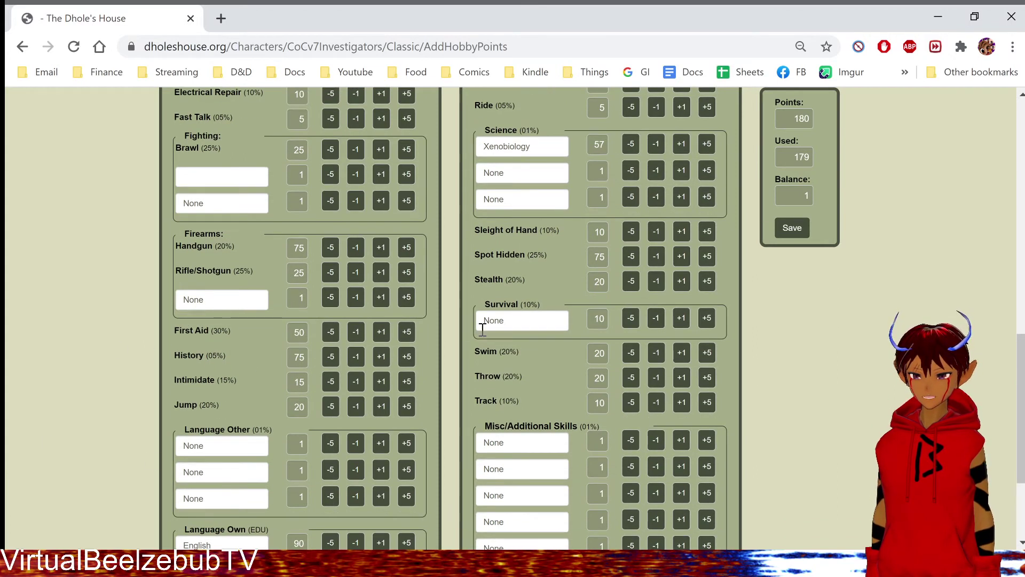
scroll(237, 405, down, 2)
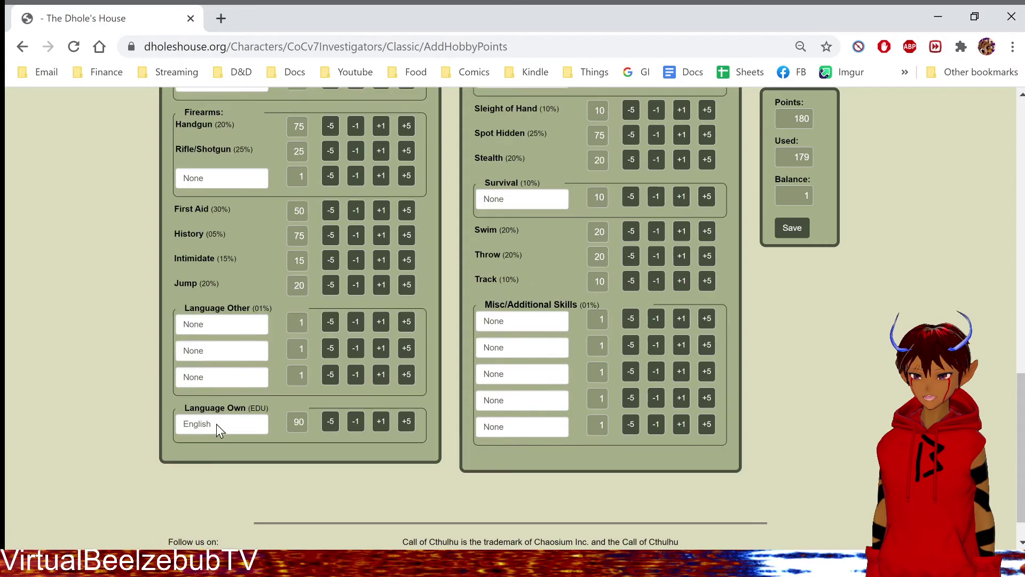
scroll(305, 329, up, 8)
scroll(327, 360, up, 1)
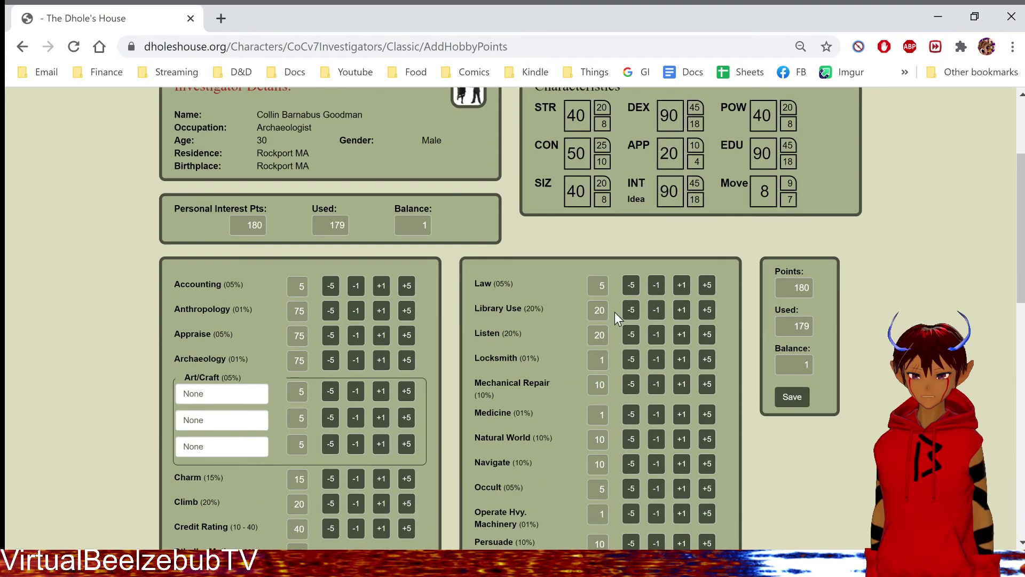
scroll(587, 273, down, 1)
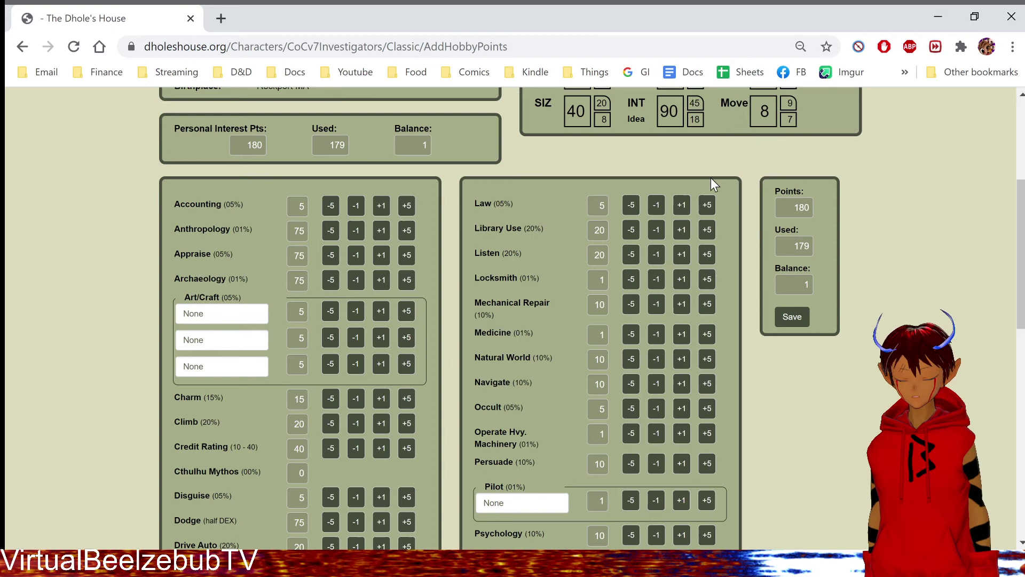
triple_click(499, 253)
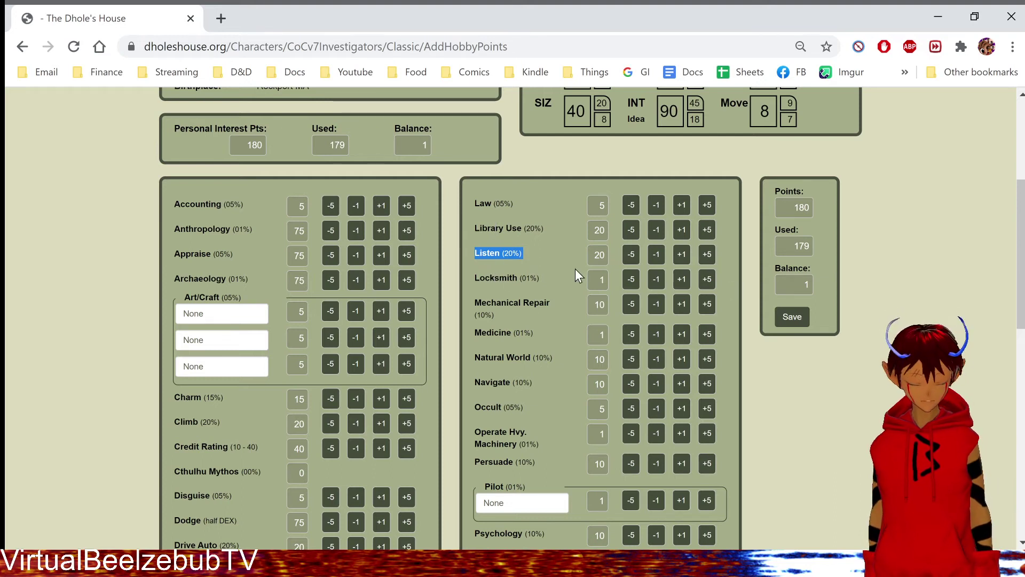
click(495, 268)
scroll(203, 366, down, 5)
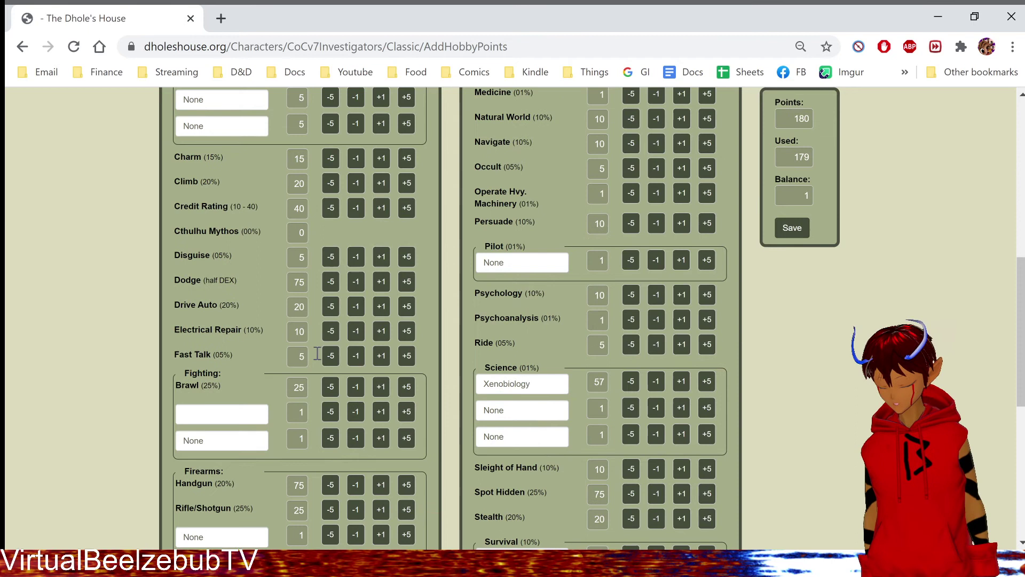
scroll(317, 353, up, 6)
scroll(317, 353, up, 3)
scroll(506, 346, down, 5)
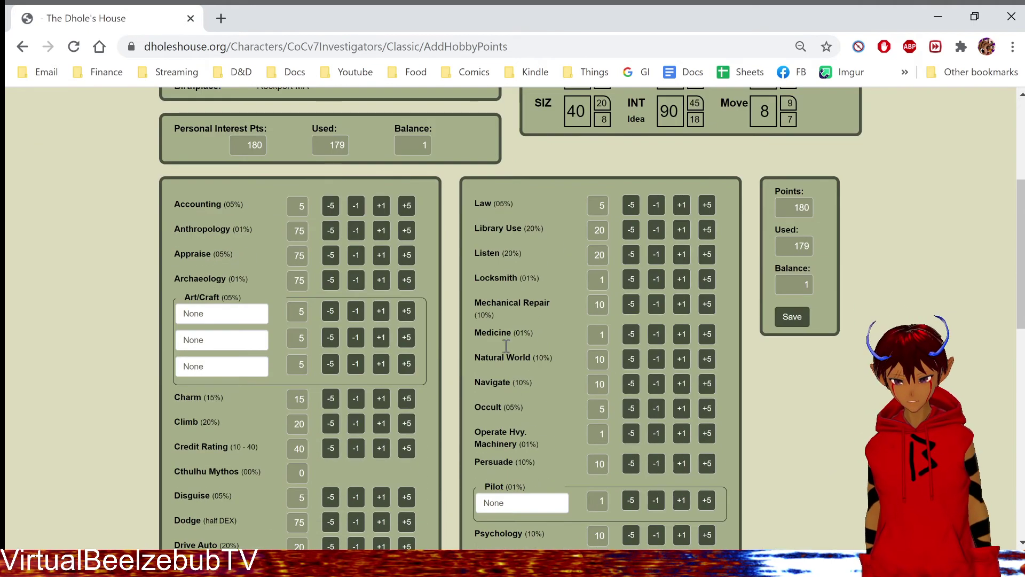
triple_click(539, 253)
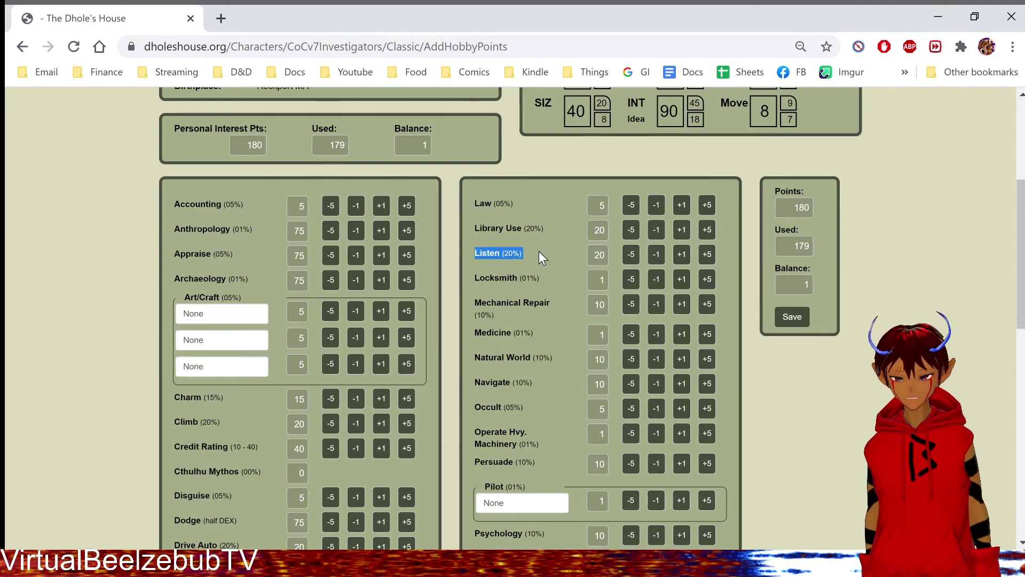
triple_click(560, 275)
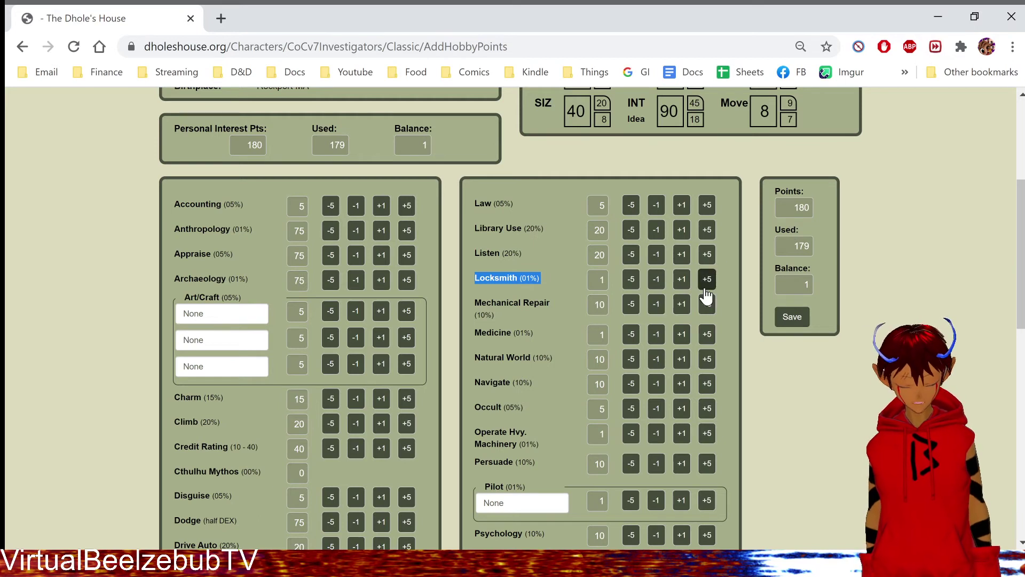
triple_click(552, 332)
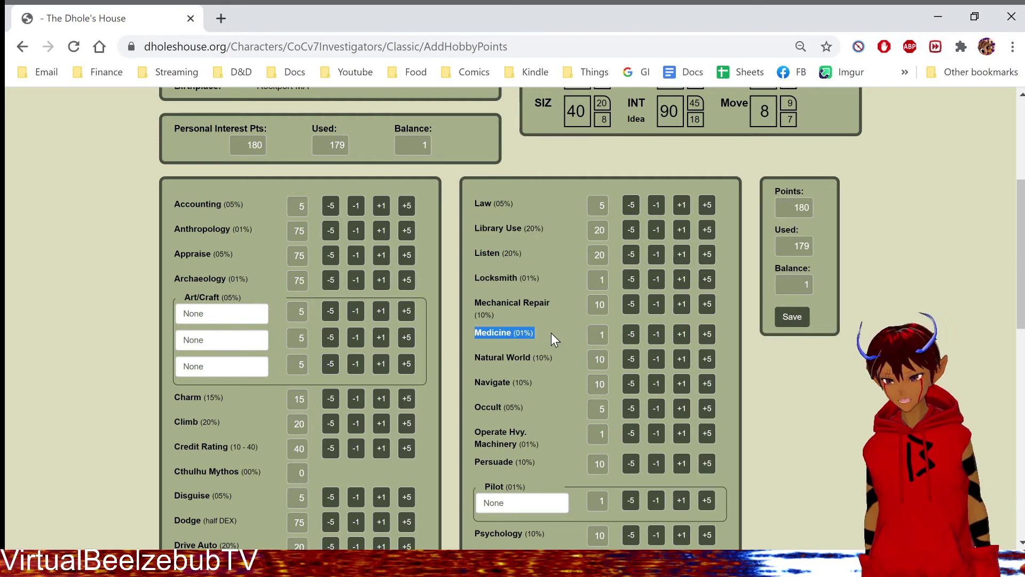
scroll(551, 332, down, 1)
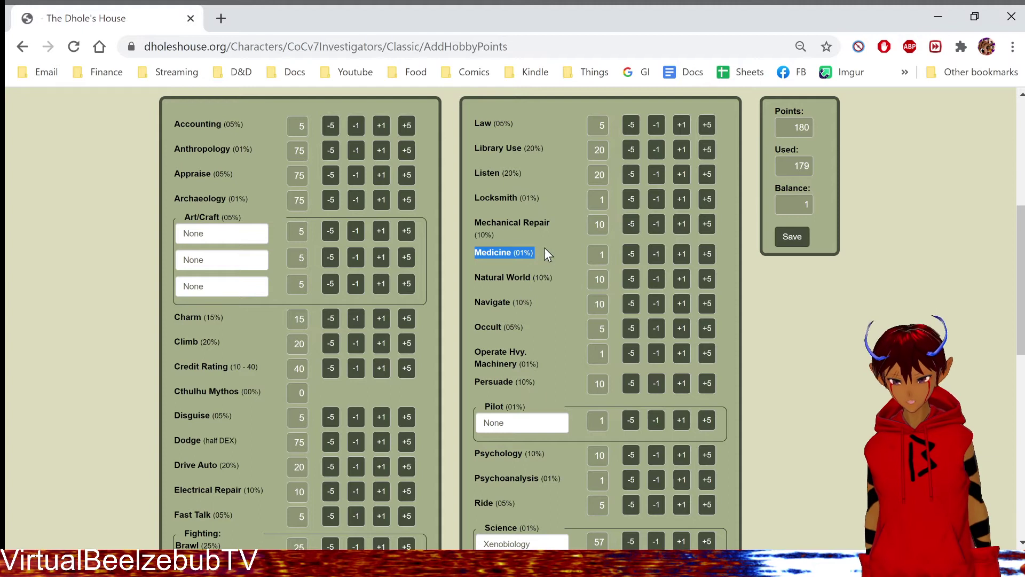
click(512, 254)
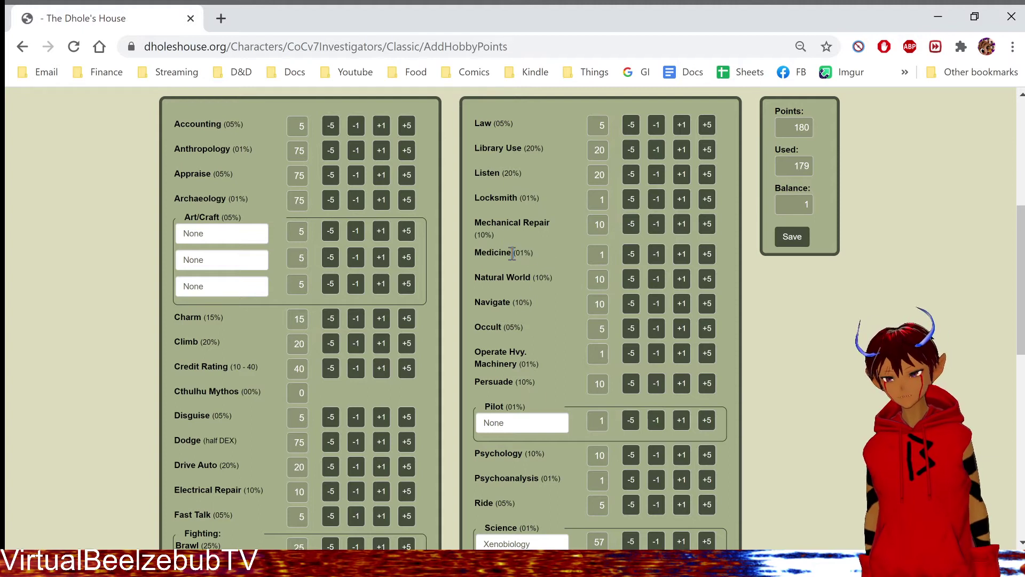
triple_click(511, 253)
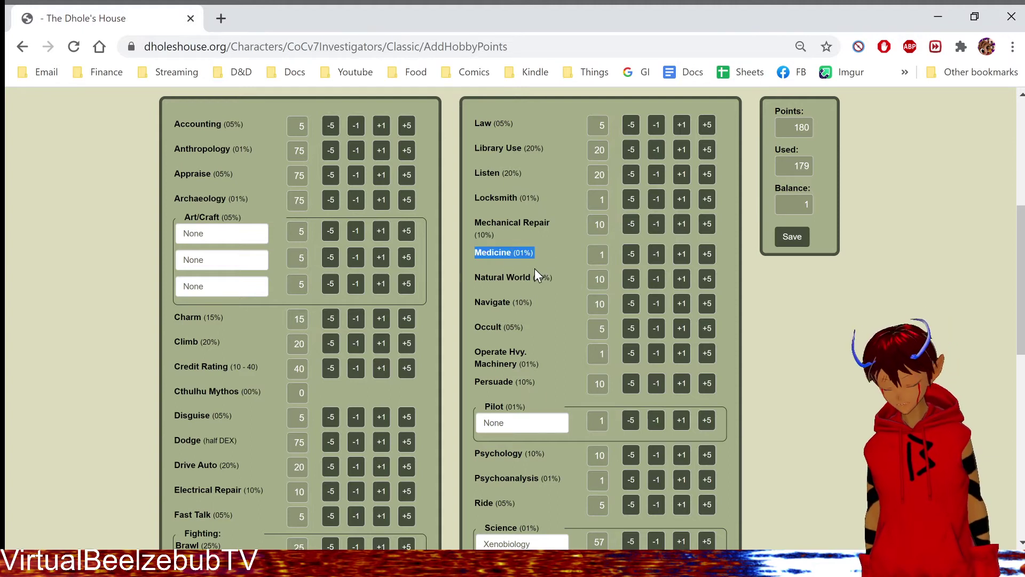
click(521, 273)
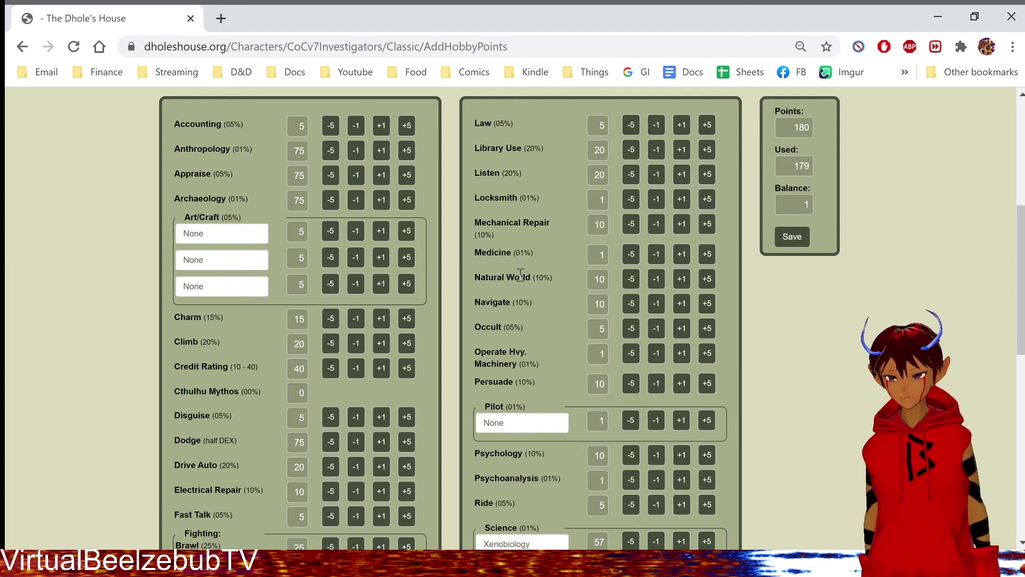
triple_click(521, 272)
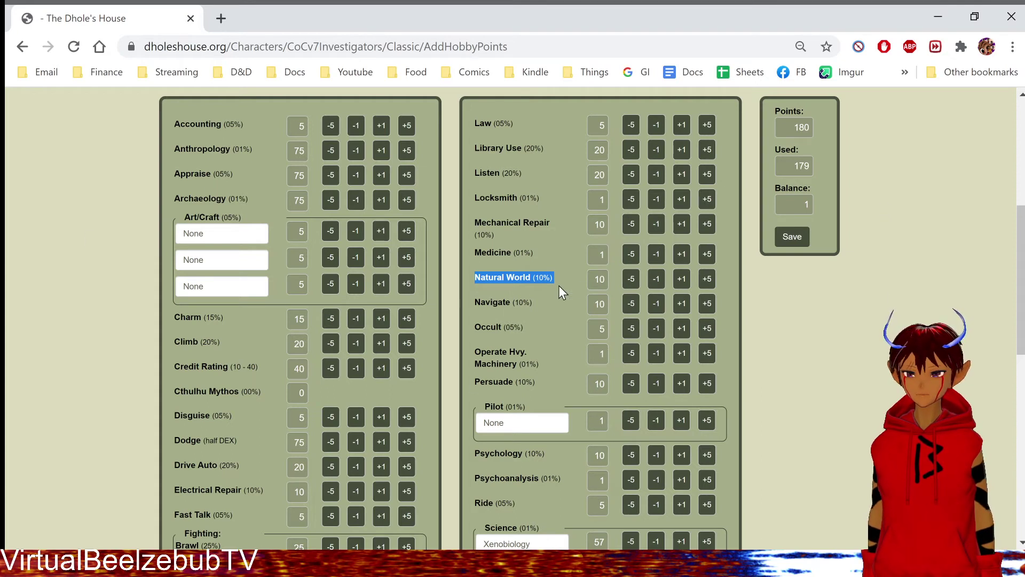
triple_click(544, 302)
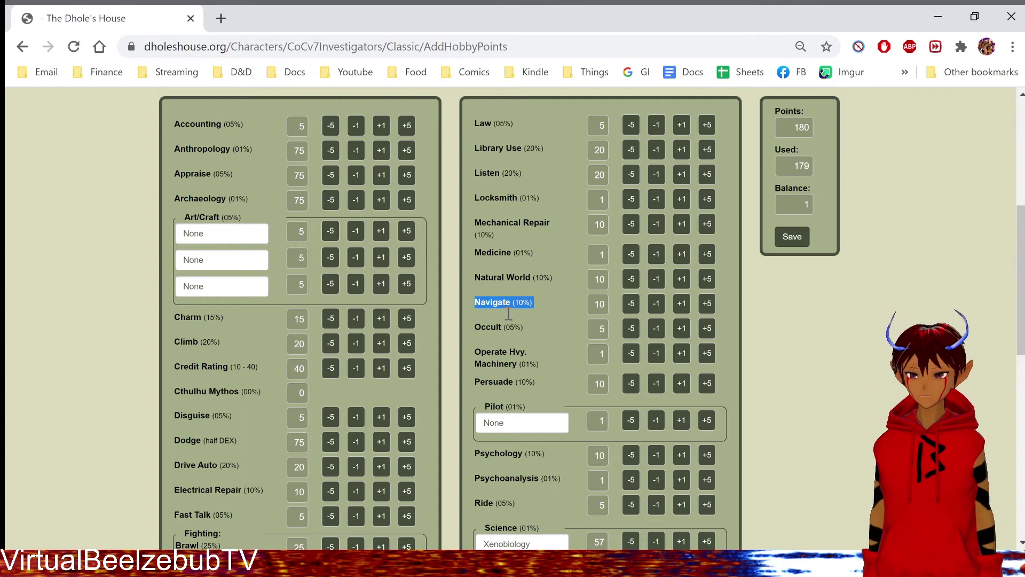
click(505, 341)
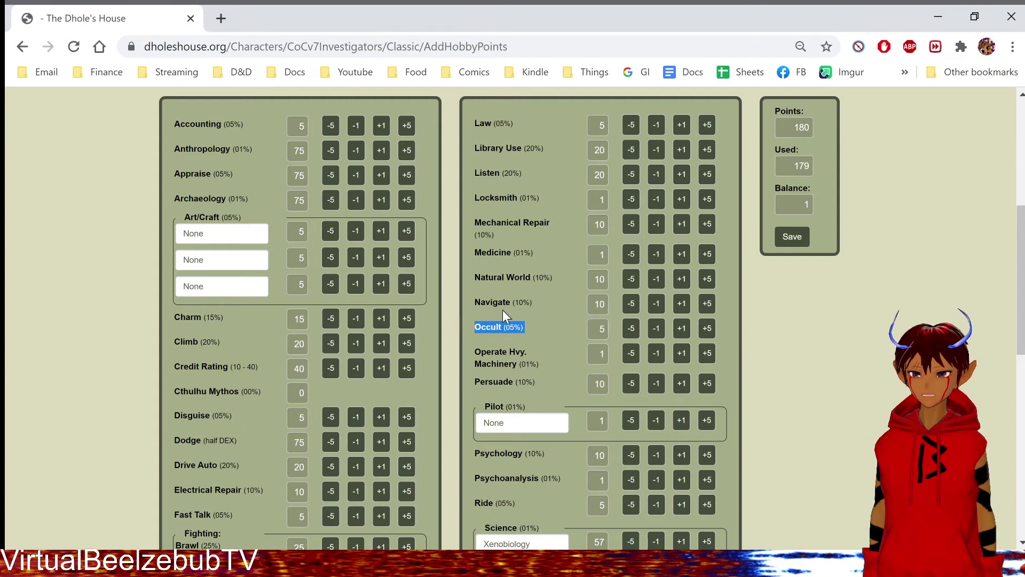
click(599, 328)
click(534, 328)
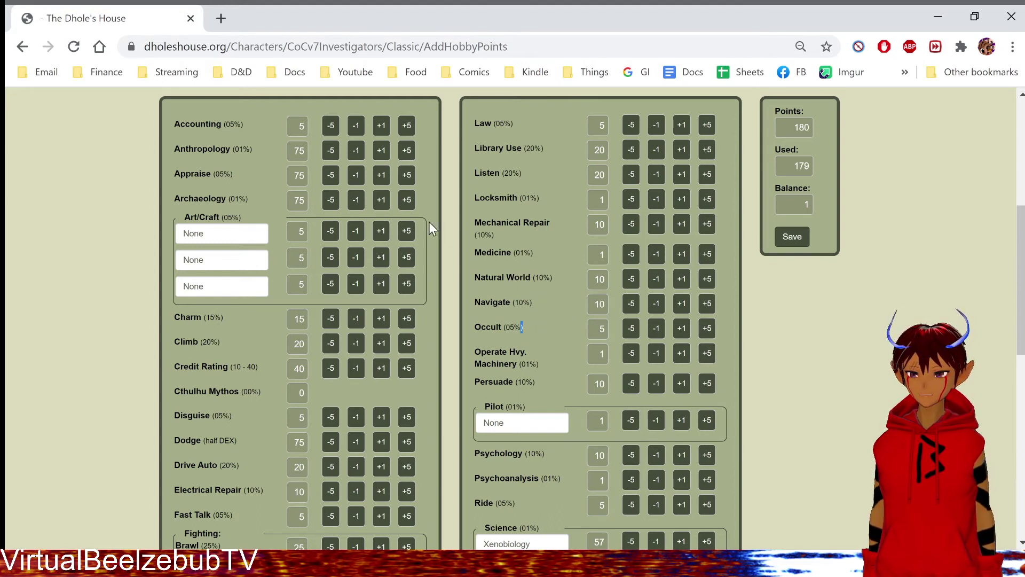
click(552, 335)
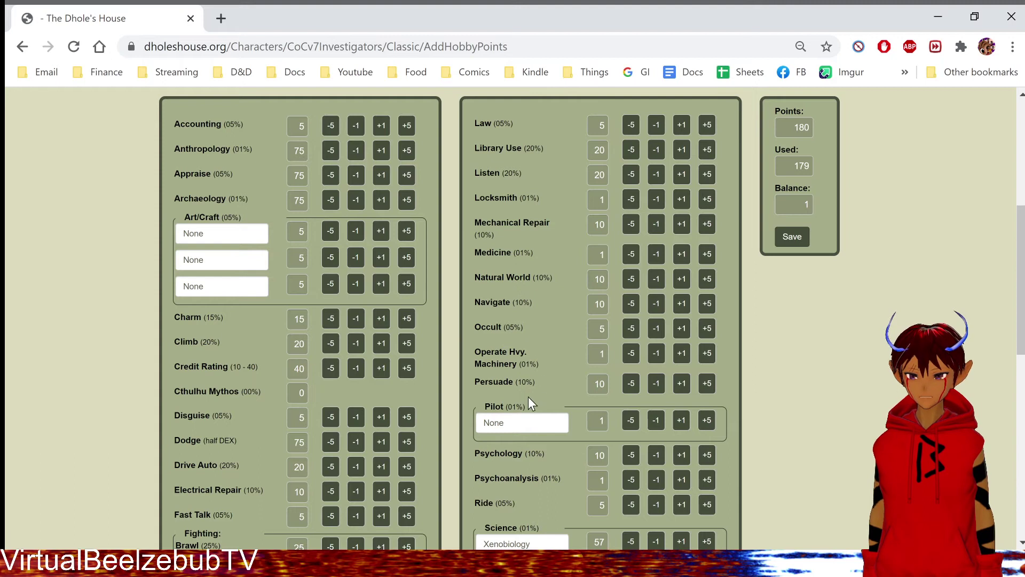
drag(488, 381, 550, 381)
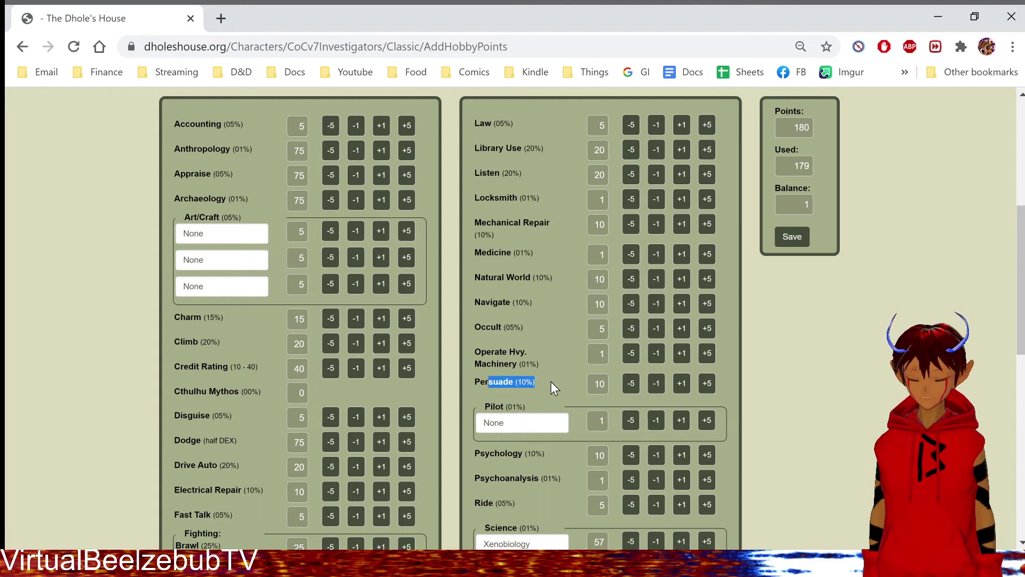
click(559, 382)
click(515, 420)
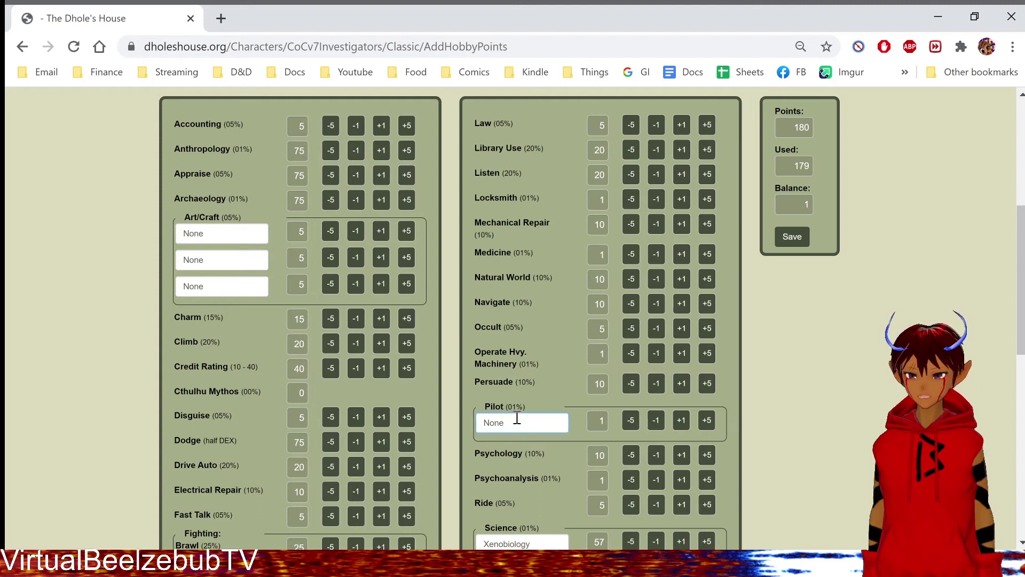
scroll(473, 379, down, 3)
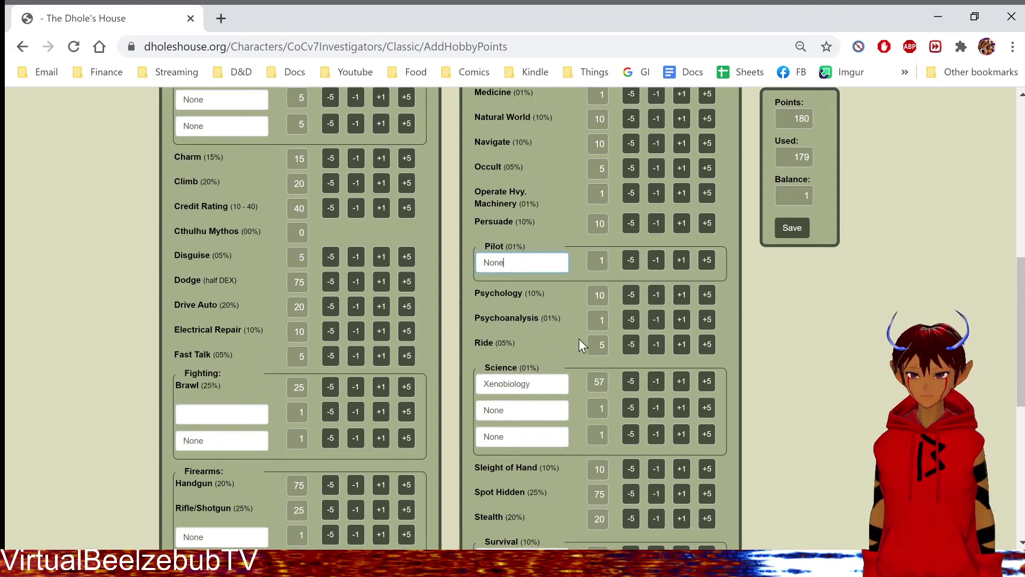
click(480, 342)
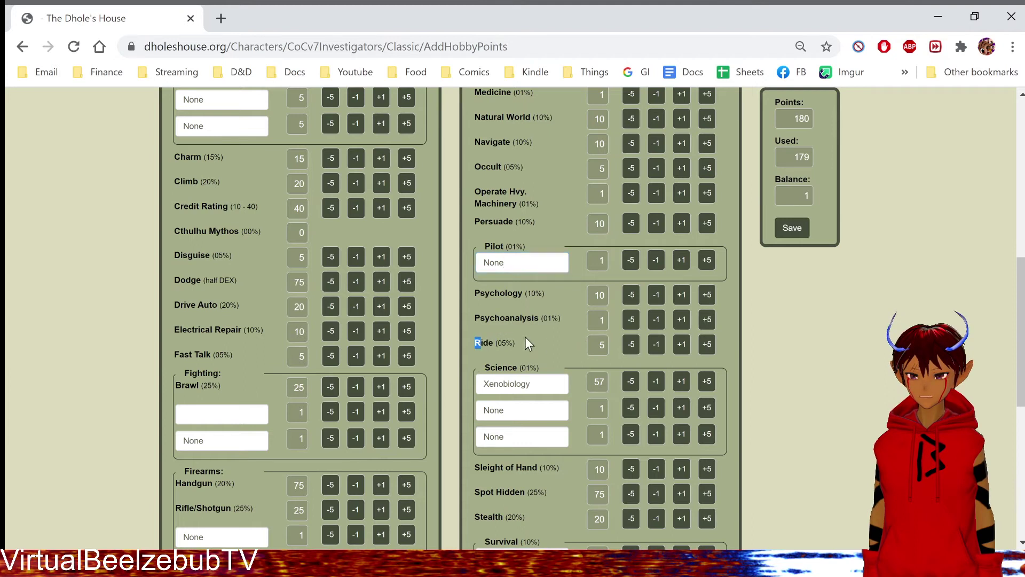
drag(526, 338, 469, 345)
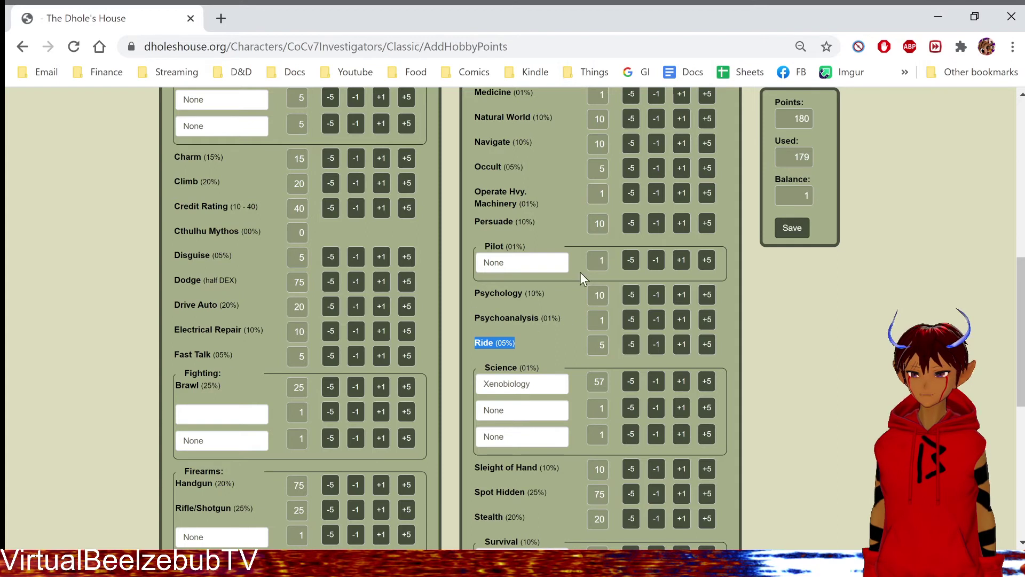
scroll(545, 299, down, 1)
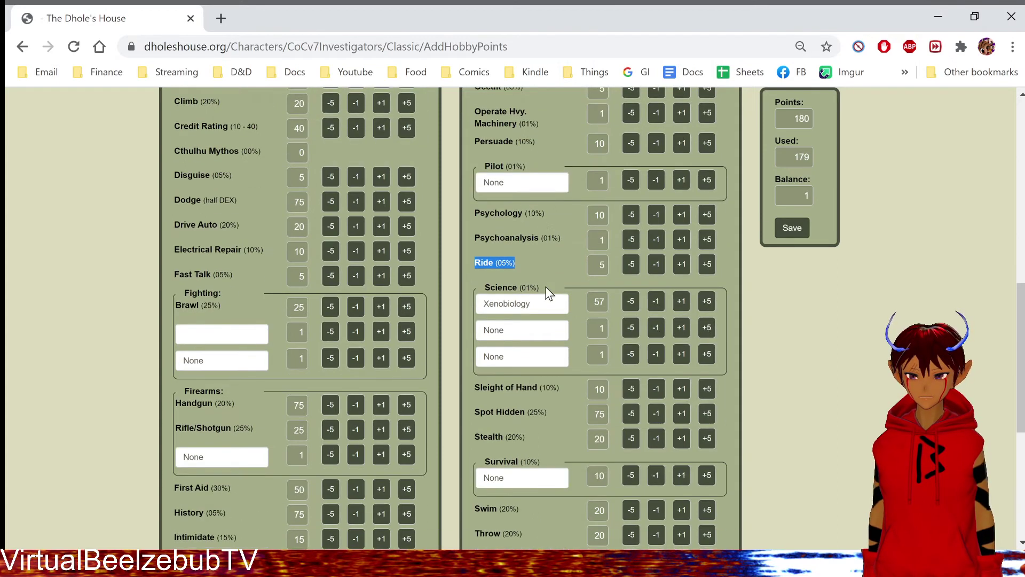
scroll(549, 286, down, 1)
scroll(513, 283, down, 2)
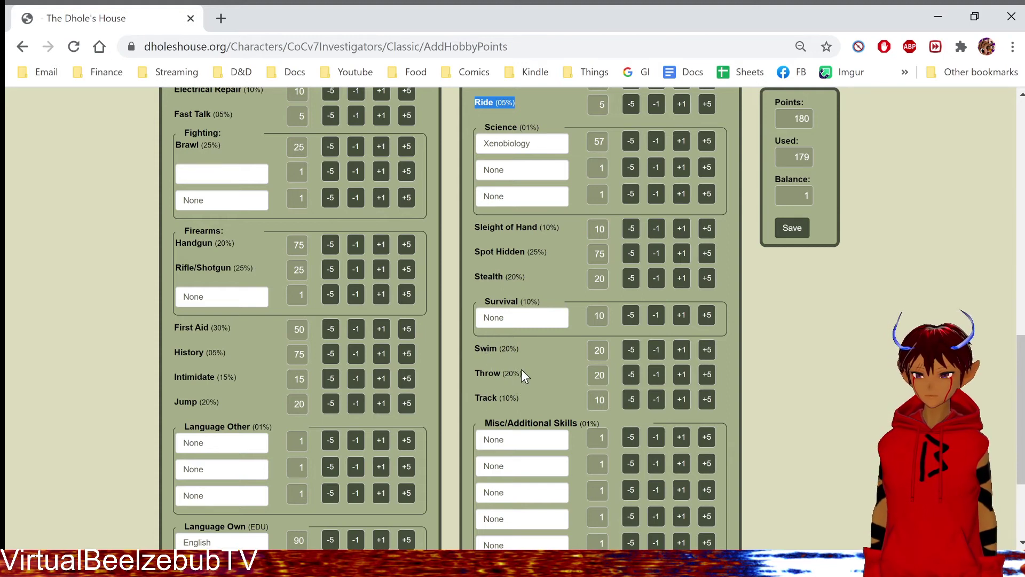
scroll(600, 363, up, 7)
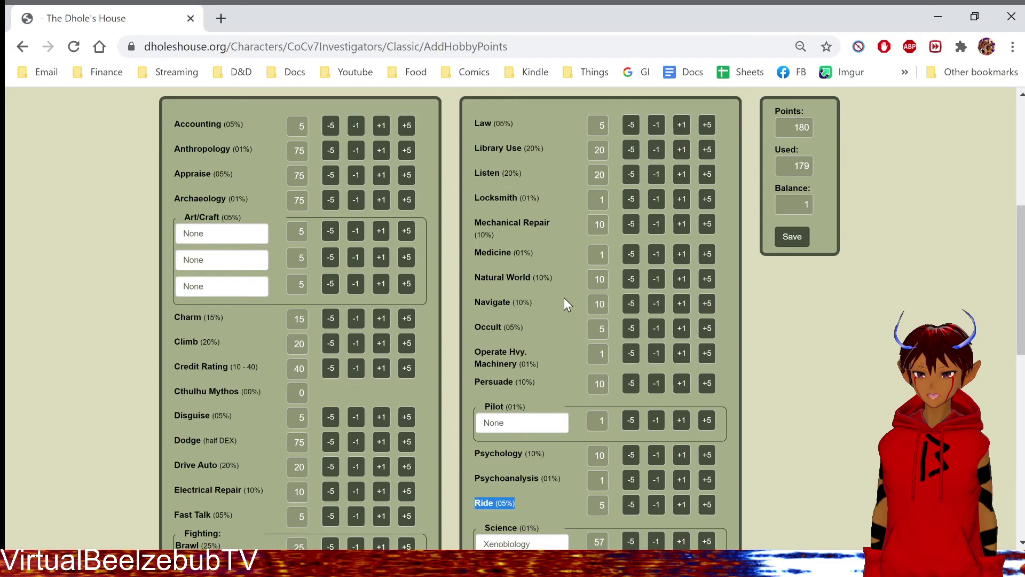
scroll(566, 299, down, 10)
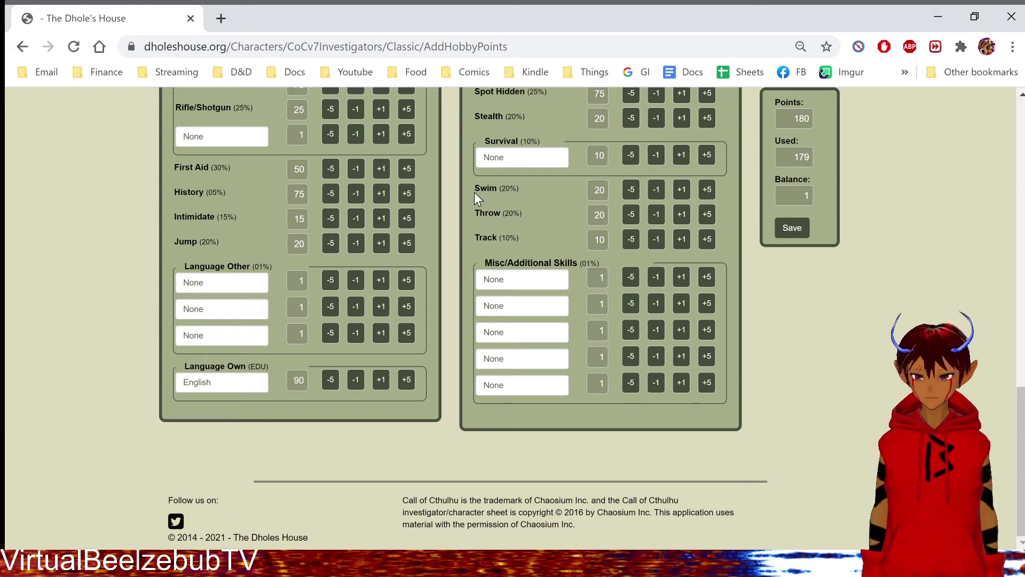
triple_click(501, 188)
drag(531, 214, 473, 218)
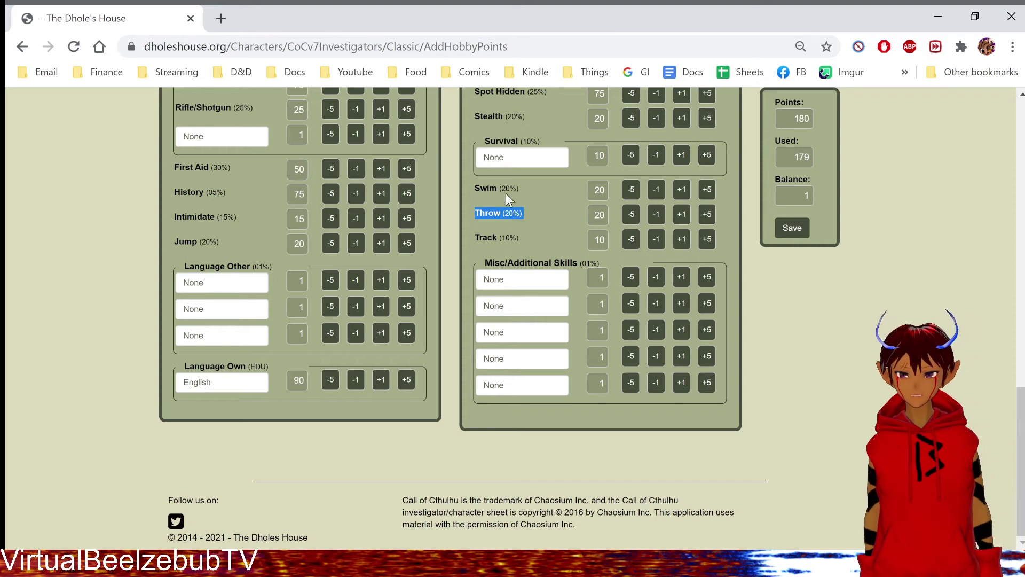
click(491, 269)
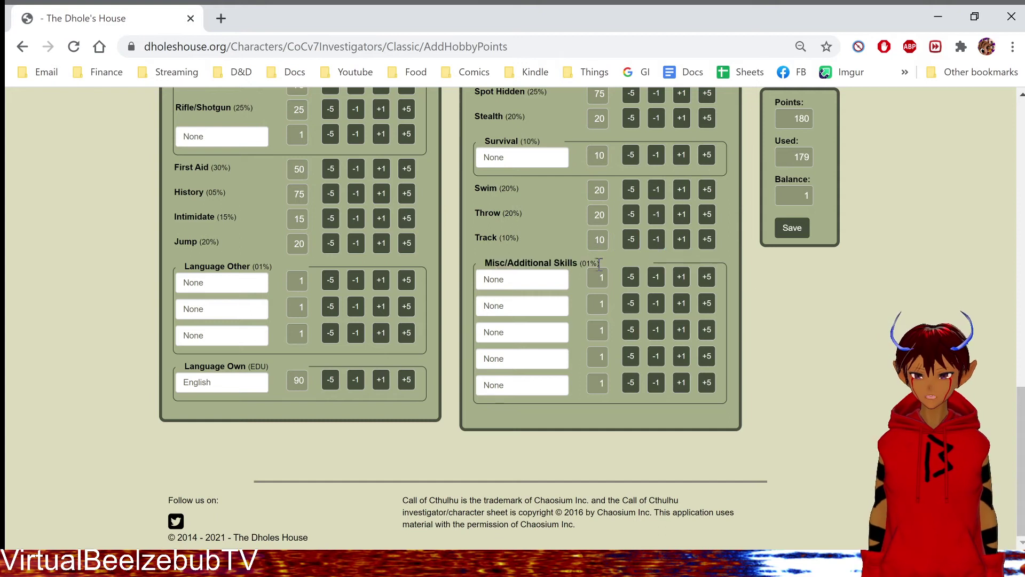
double_click(525, 282)
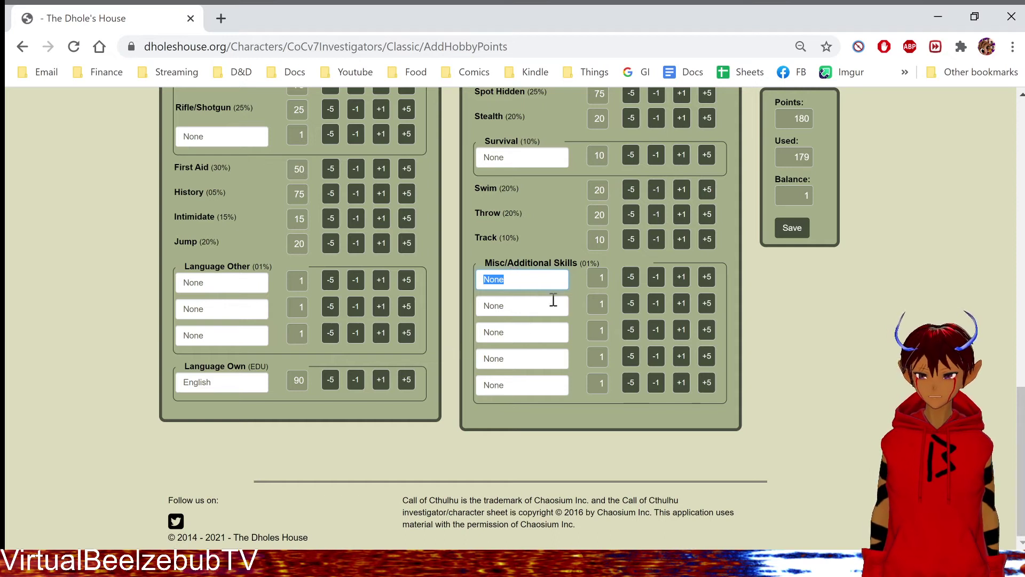
scroll(583, 256, up, 2)
scroll(561, 257, down, 2)
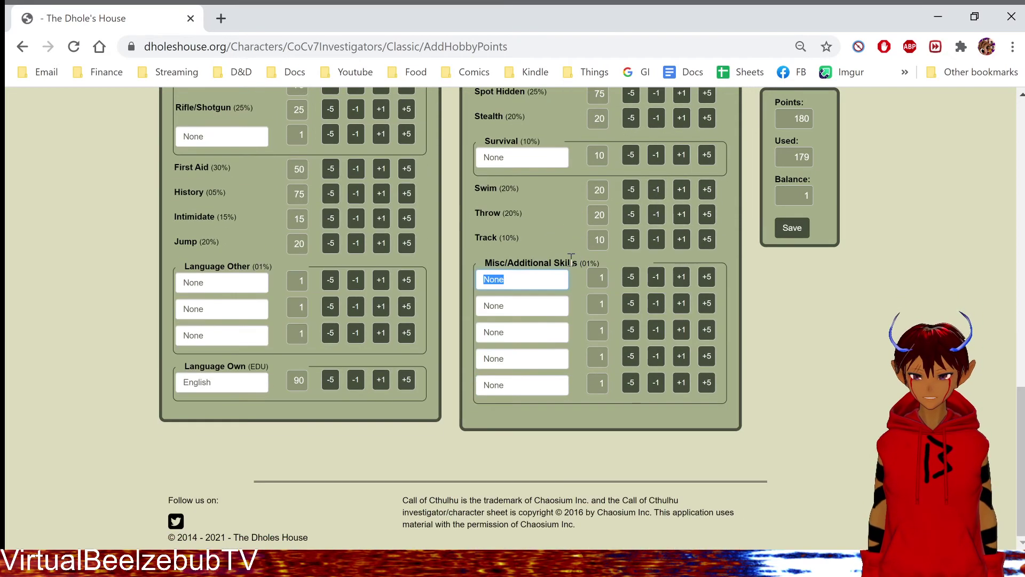
scroll(535, 261, up, 1)
scroll(533, 254, up, 1)
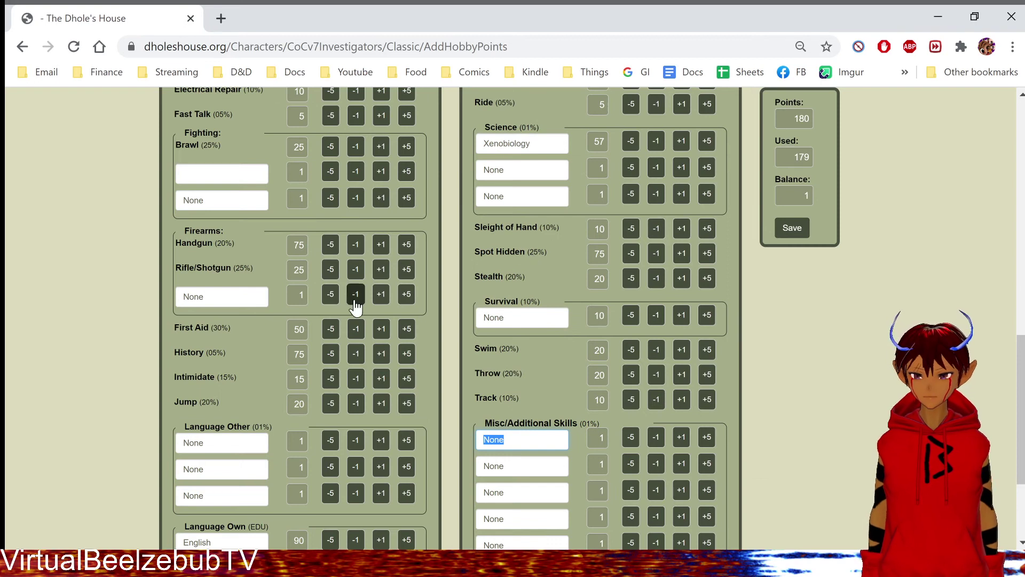
scroll(356, 304, down, 1)
scroll(356, 303, down, 1)
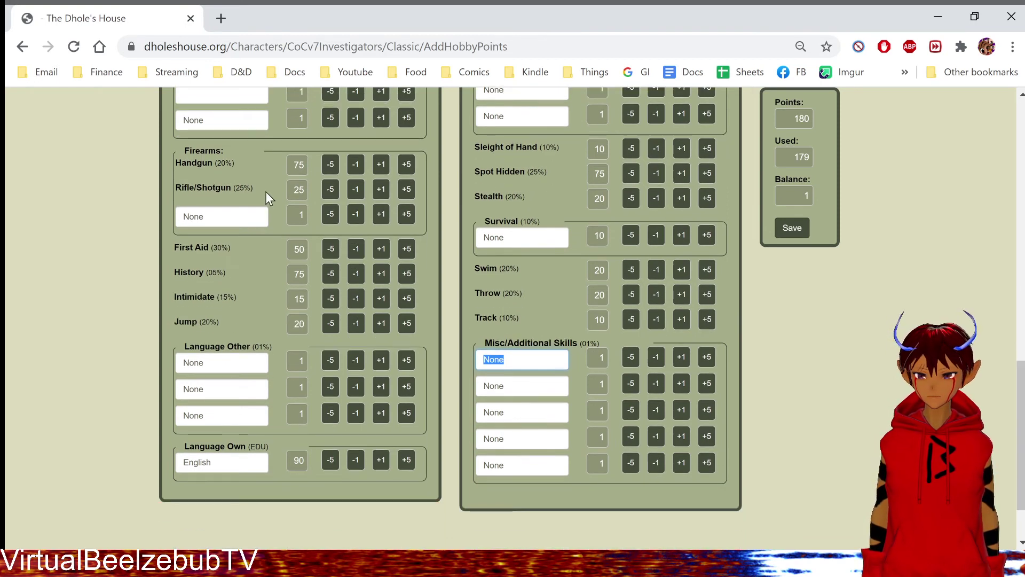
Raise Occult by one point to 6 and dismiss the too-many-points warning
scroll(354, 193, up, 1)
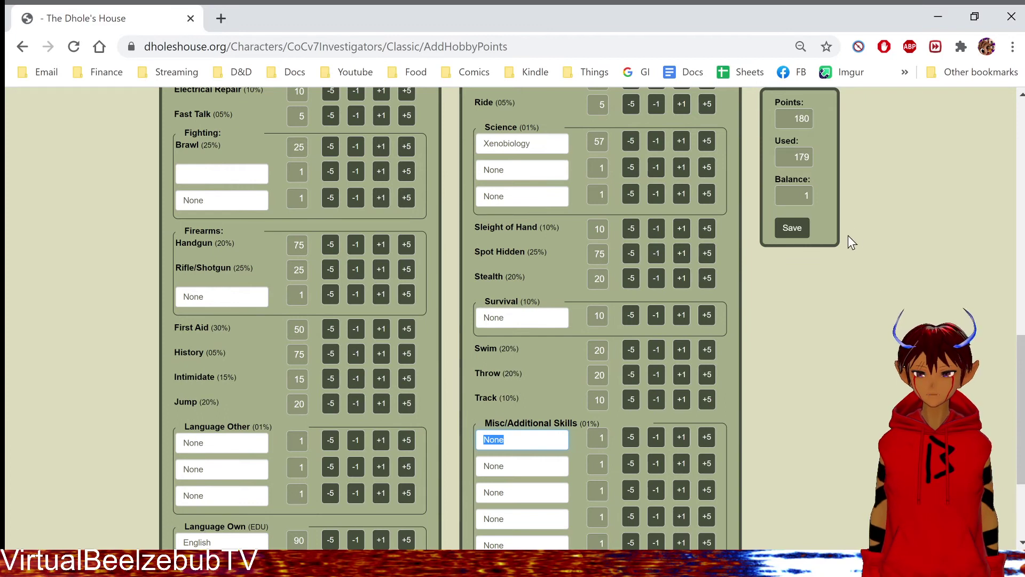
scroll(804, 252, up, 1)
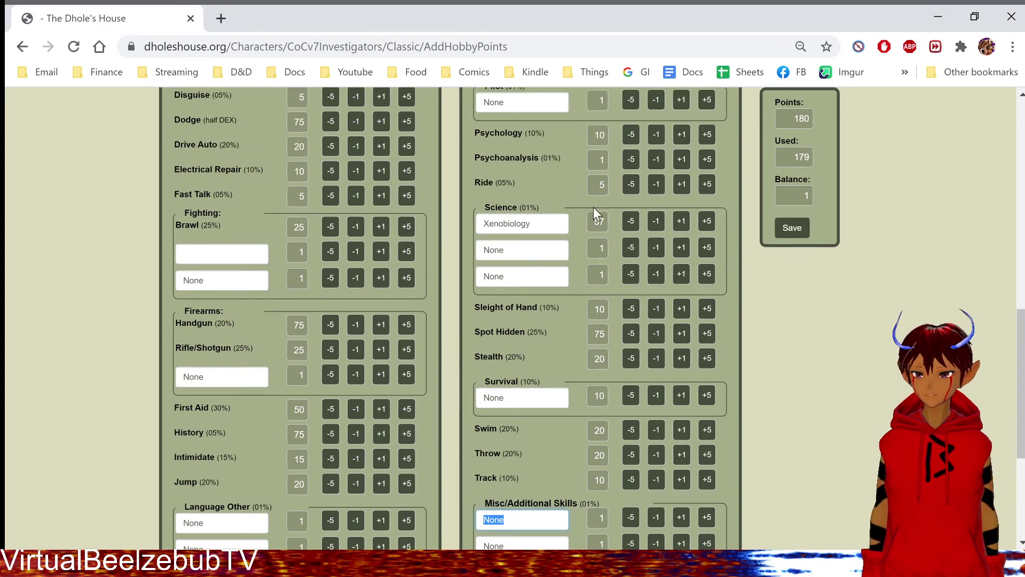
scroll(588, 209, up, 3)
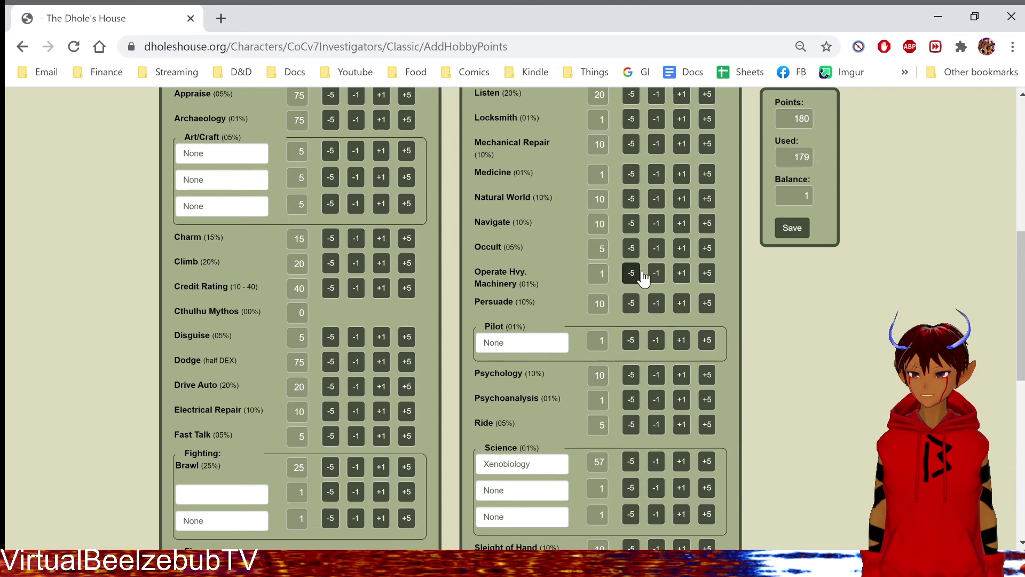
click(681, 248)
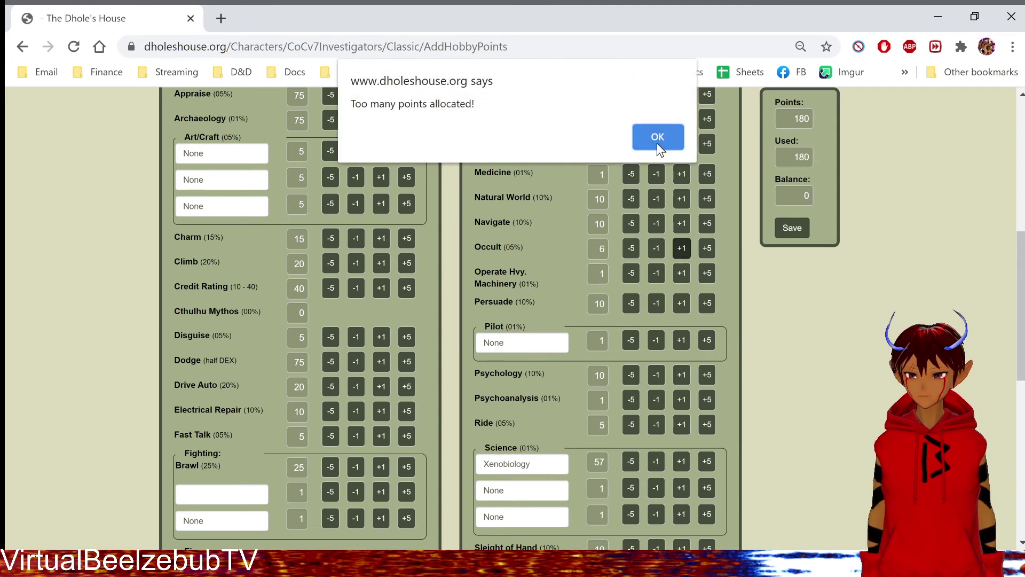
click(640, 126)
Dismiss the repeated Locksmith and Mechanical Repair minimum-value warnings
click(641, 127)
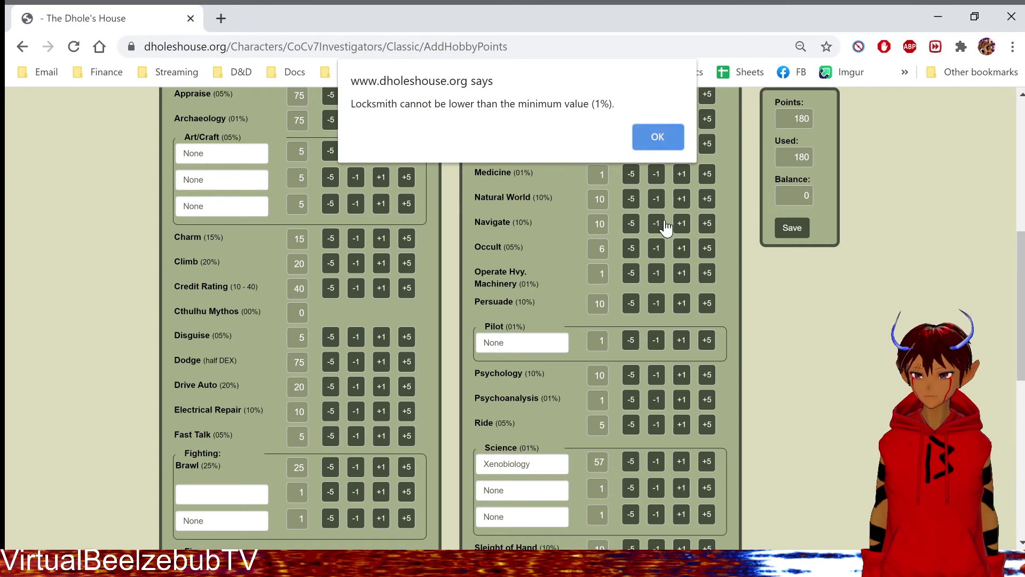
click(658, 135)
click(658, 135)
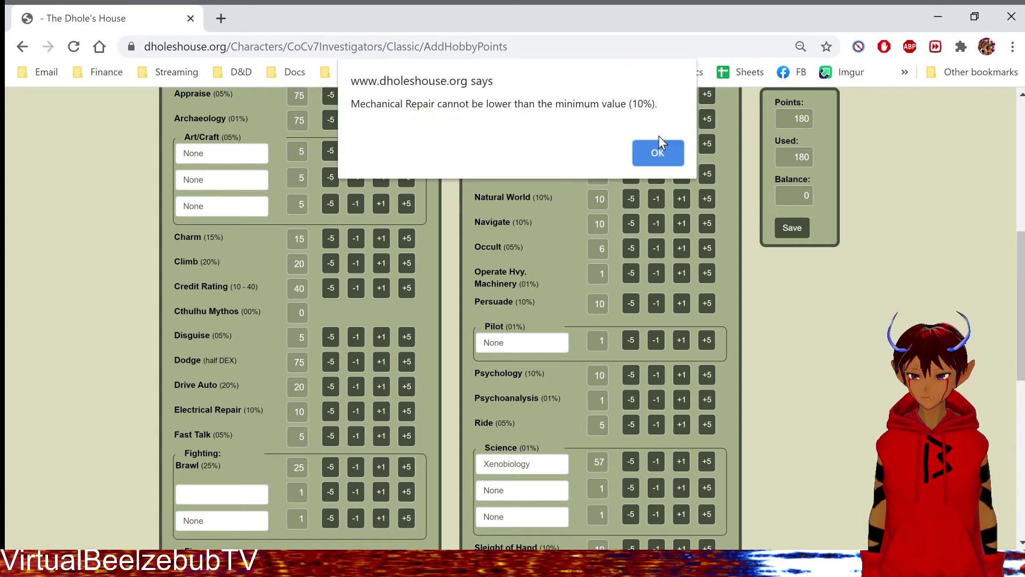
click(661, 150)
click(662, 147)
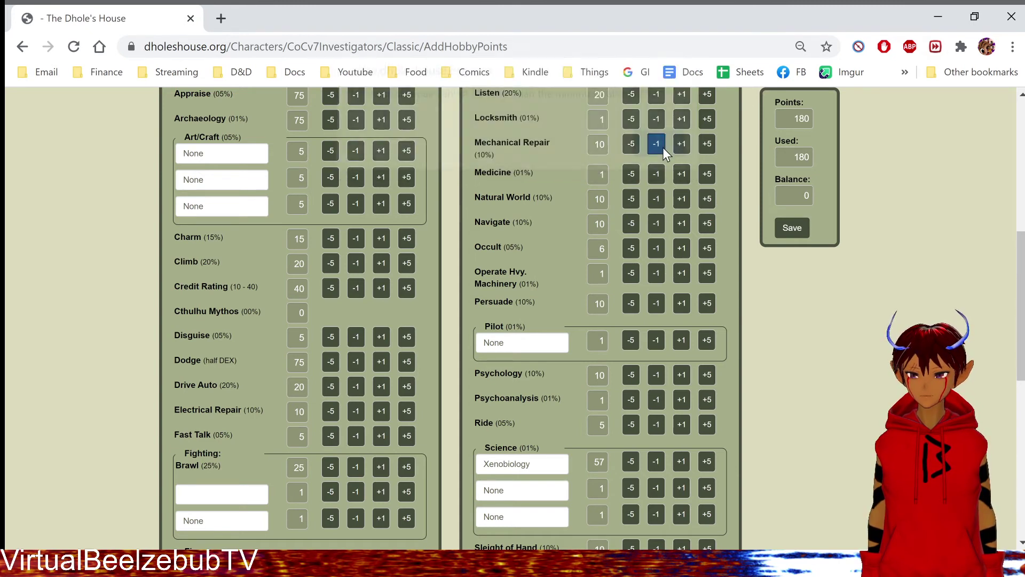
click(662, 146)
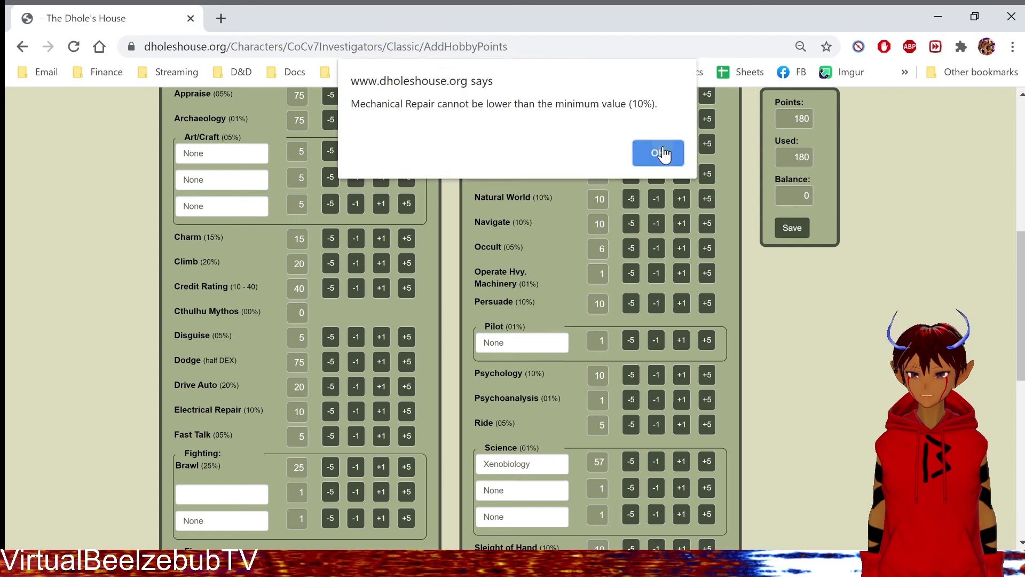
click(663, 147)
click(663, 146)
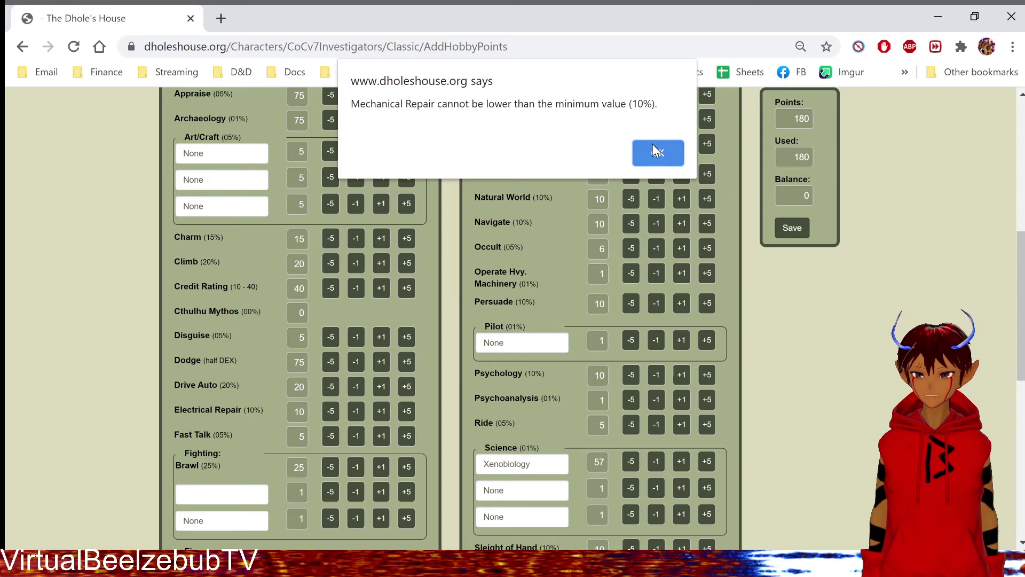
click(652, 145)
scroll(743, 185, down, 9)
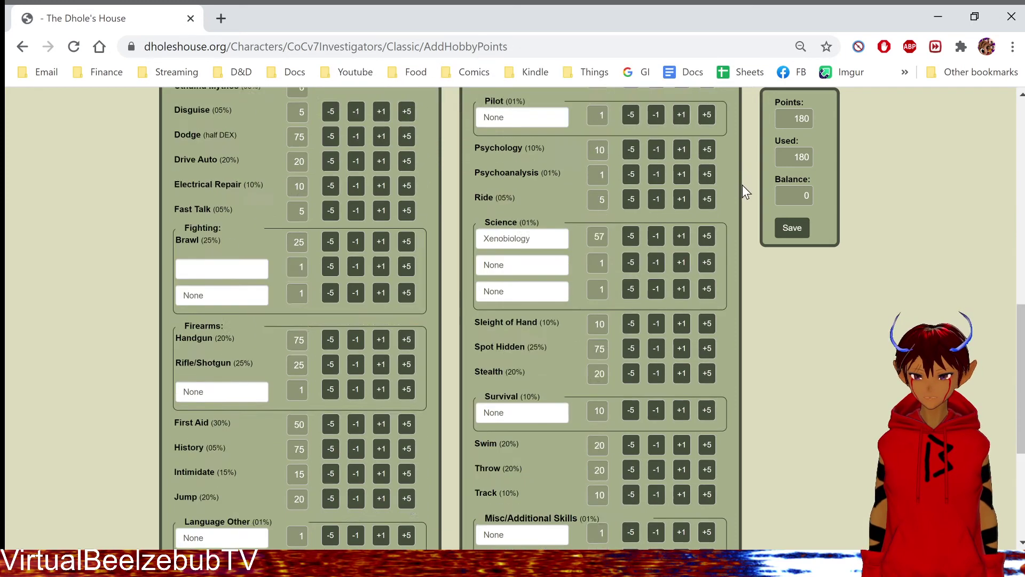
scroll(833, 294, up, 13)
Save the allocated hobby skill points
scroll(833, 280, up, 3)
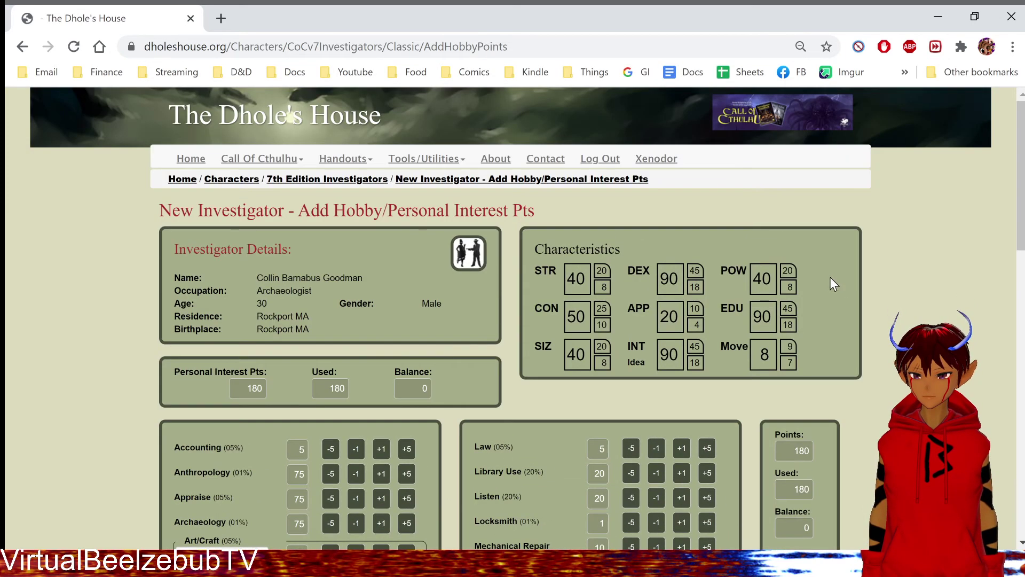
scroll(749, 245, down, 4)
click(800, 322)
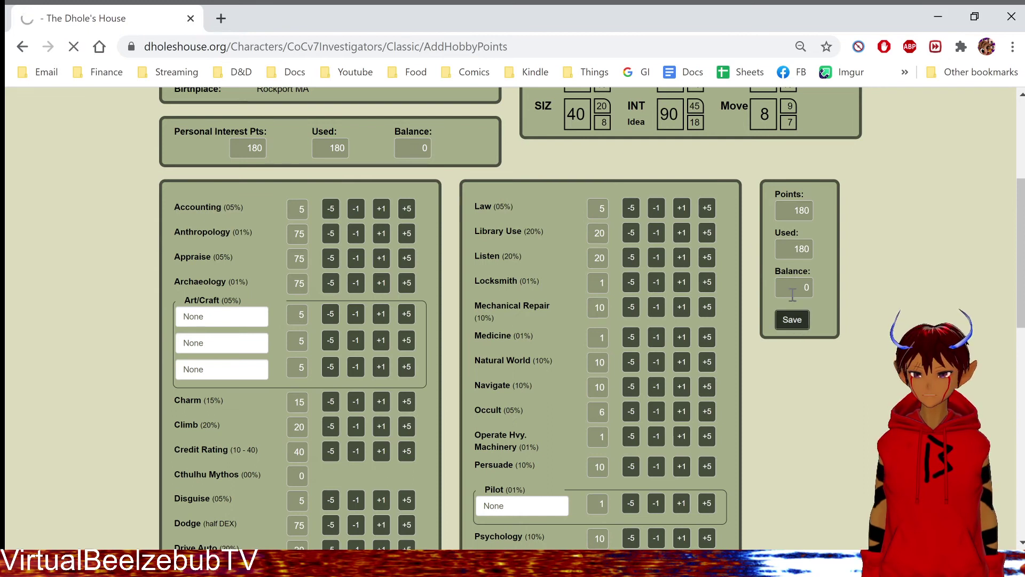
Generate the Basic Auto-Calc Character Sheet PDF from the Character Control Panel
scroll(438, 263, down, 3)
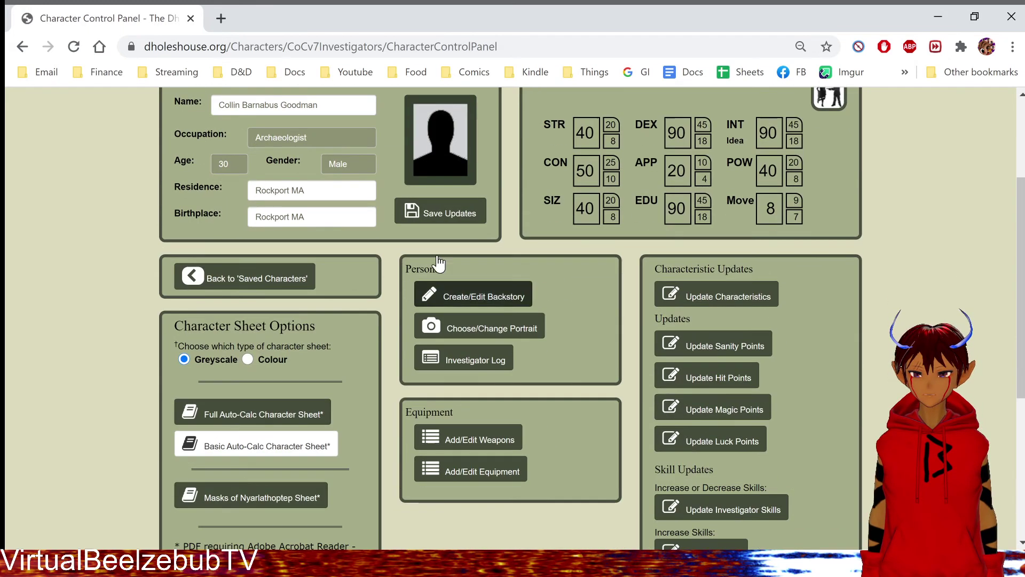
scroll(425, 177, down, 3)
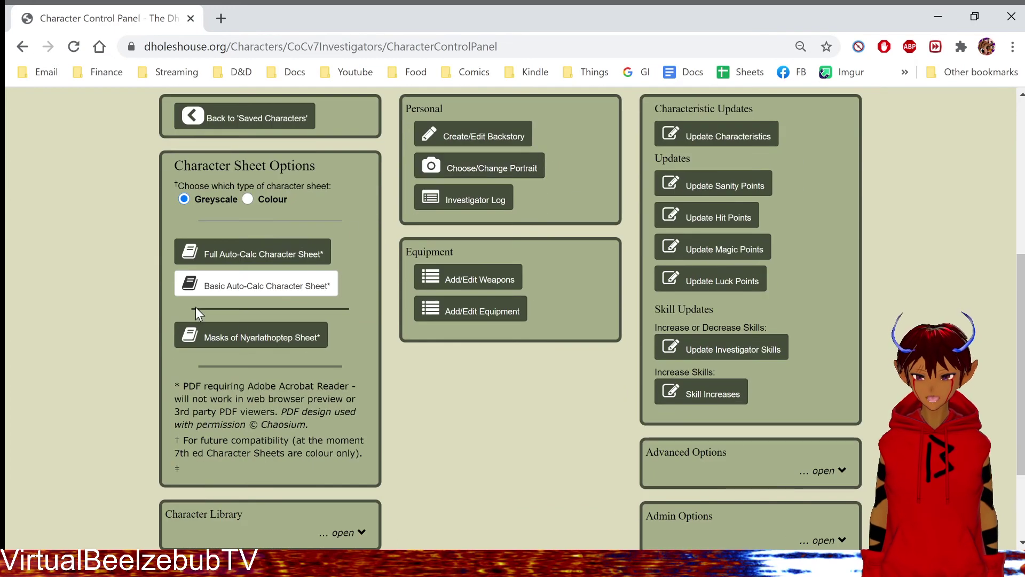
click(258, 288)
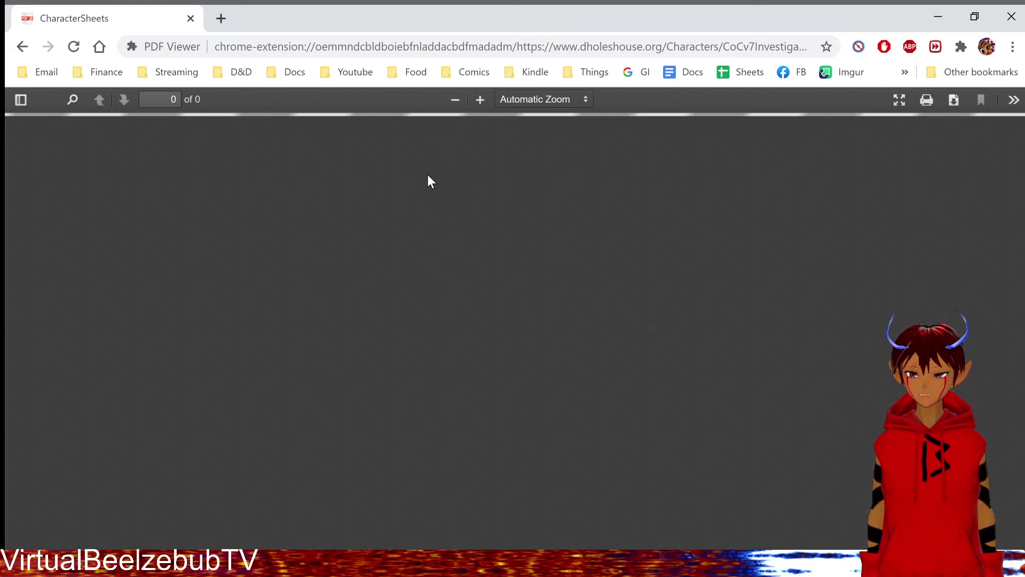
Check the PDF's name and characteristics, then bring the Investigator Skills table into view
scroll(497, 315, down, 3)
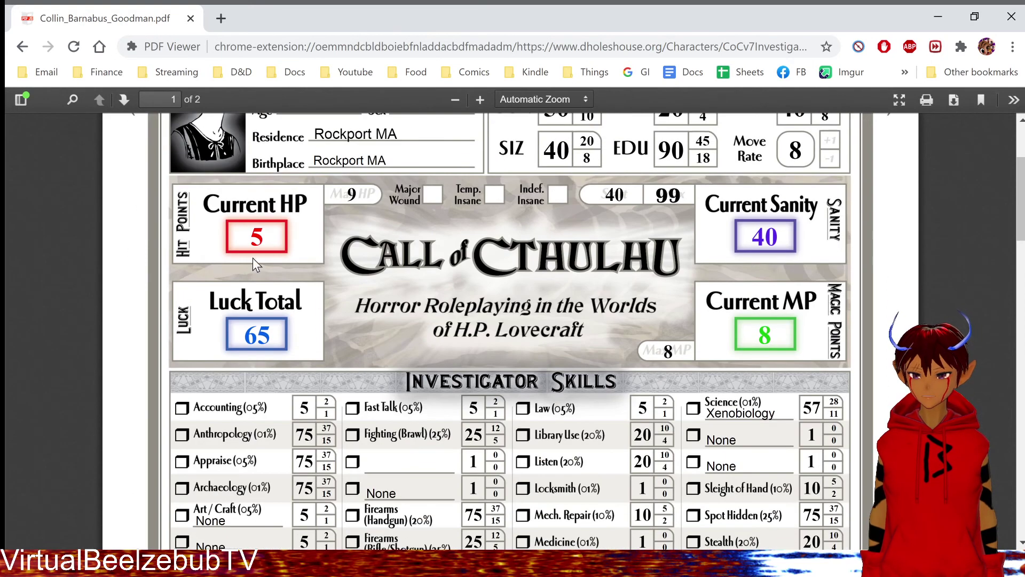
scroll(716, 286, up, 3)
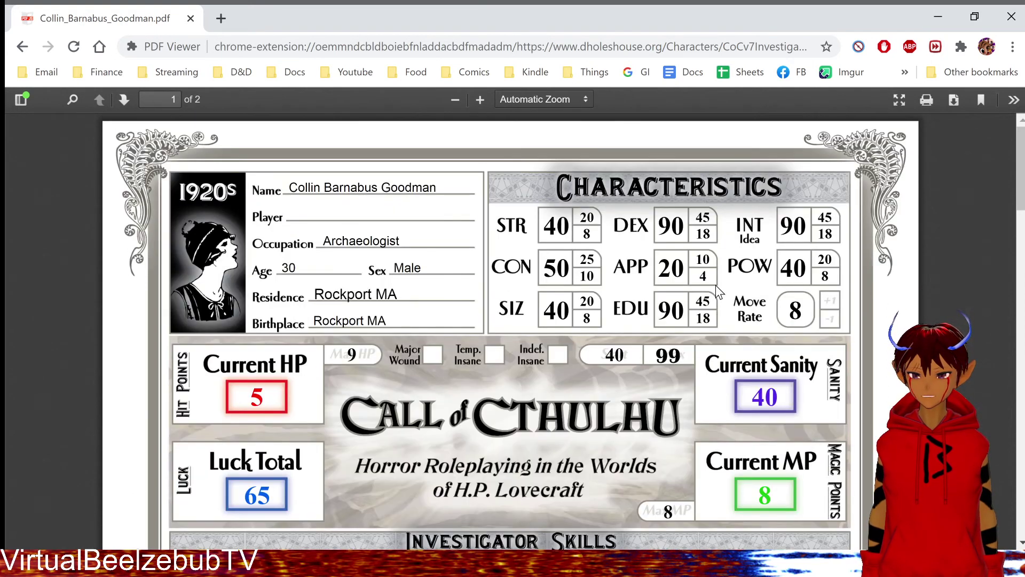
scroll(563, 269, down, 3)
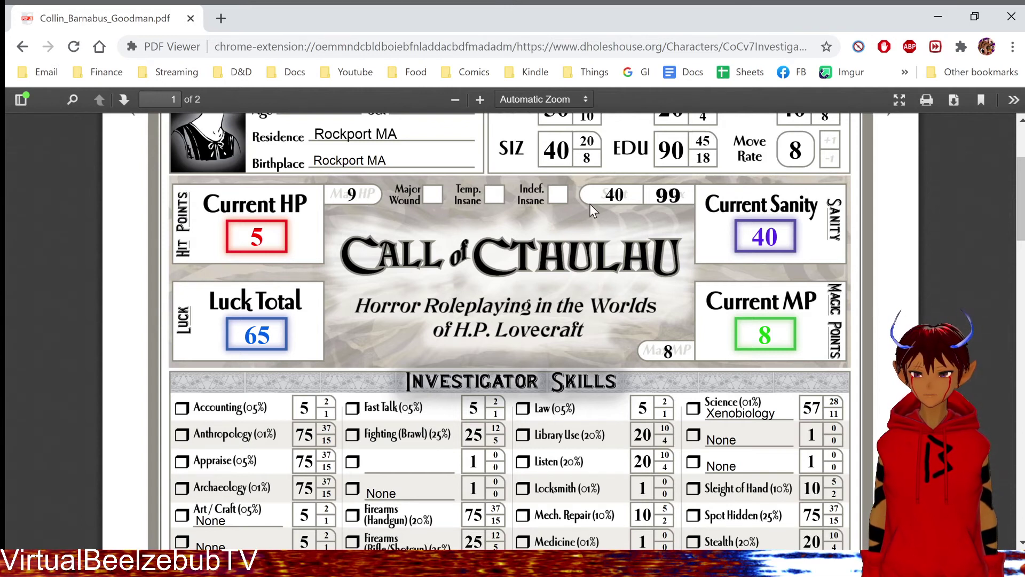
scroll(576, 213, up, 3)
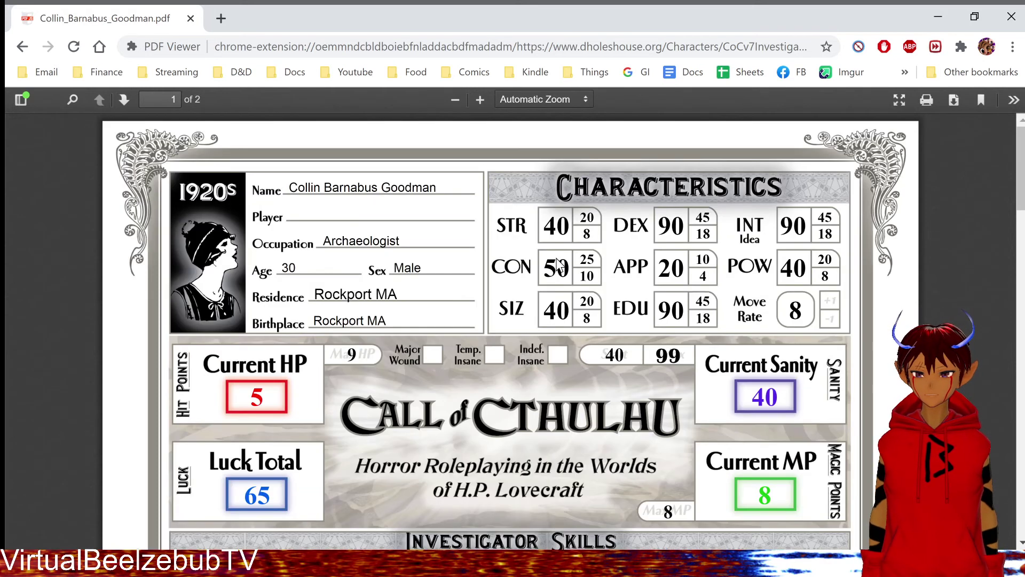
scroll(463, 248, down, 3)
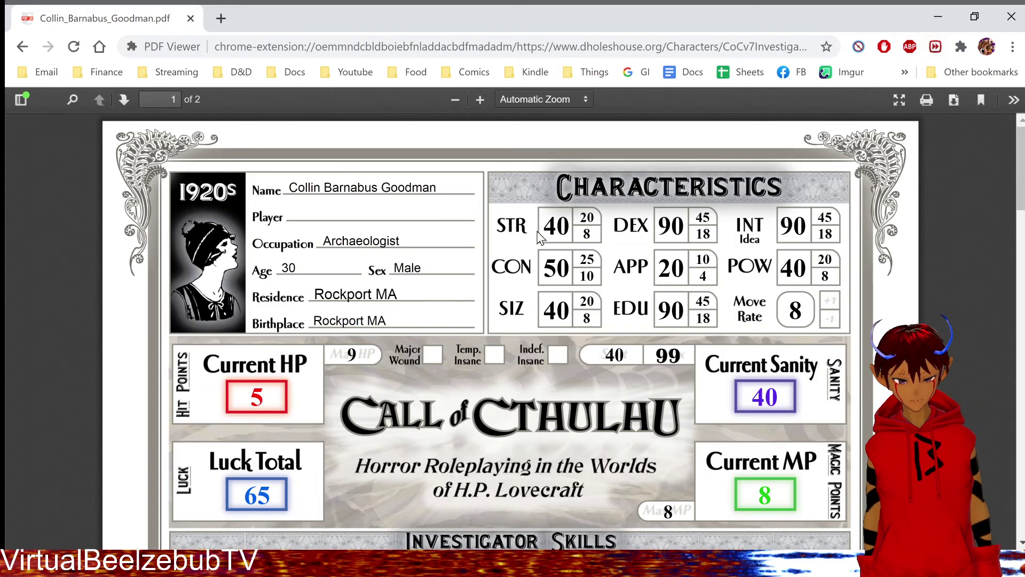
scroll(497, 197, up, 3)
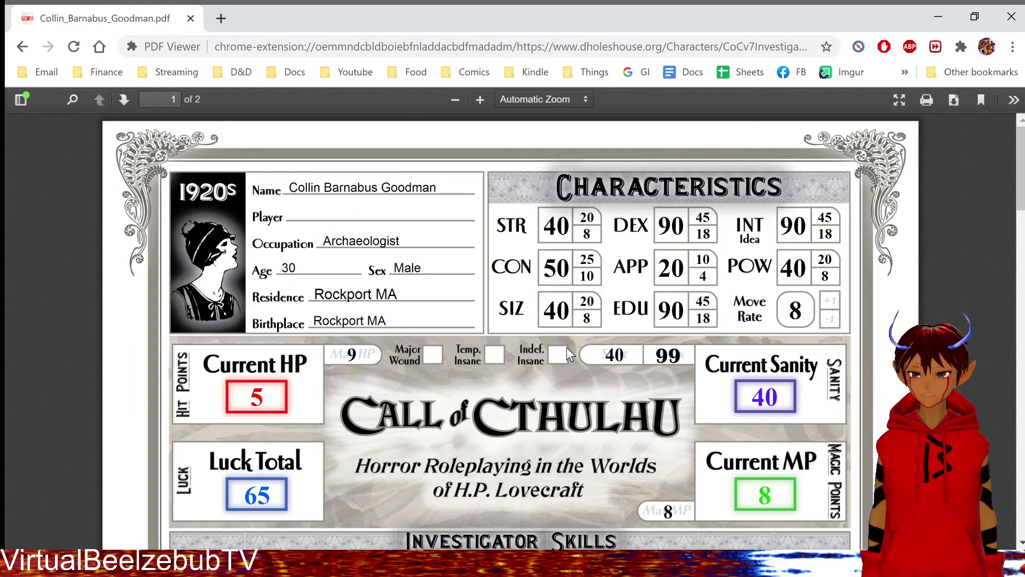
scroll(566, 337, down, 4)
scroll(556, 316, up, 3)
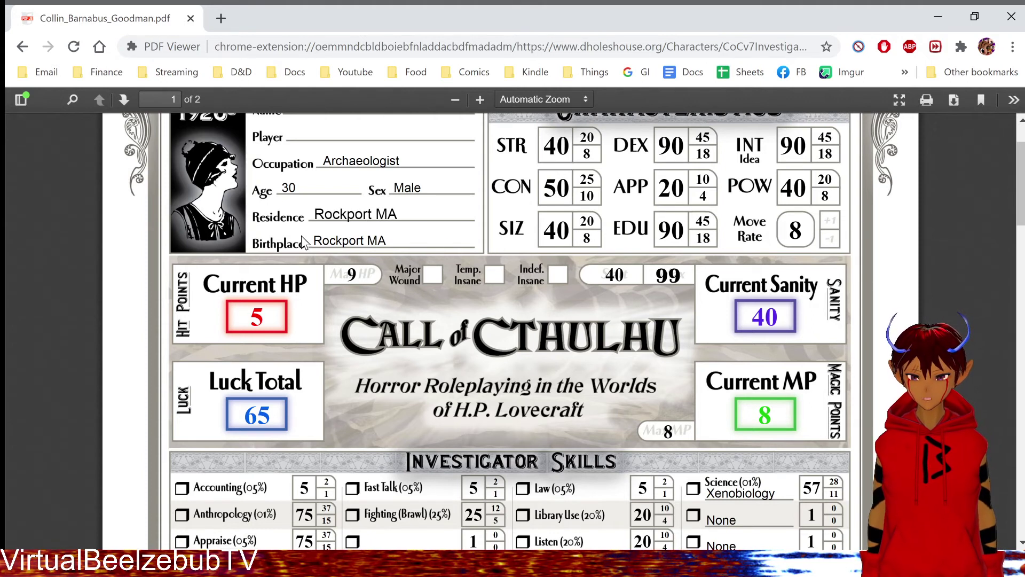
scroll(409, 228, down, 5)
Scroll past the skills to the Weapons and Combat sections showing Unarmed 25/12/5 and Dodge 75
scroll(409, 229, up, 1)
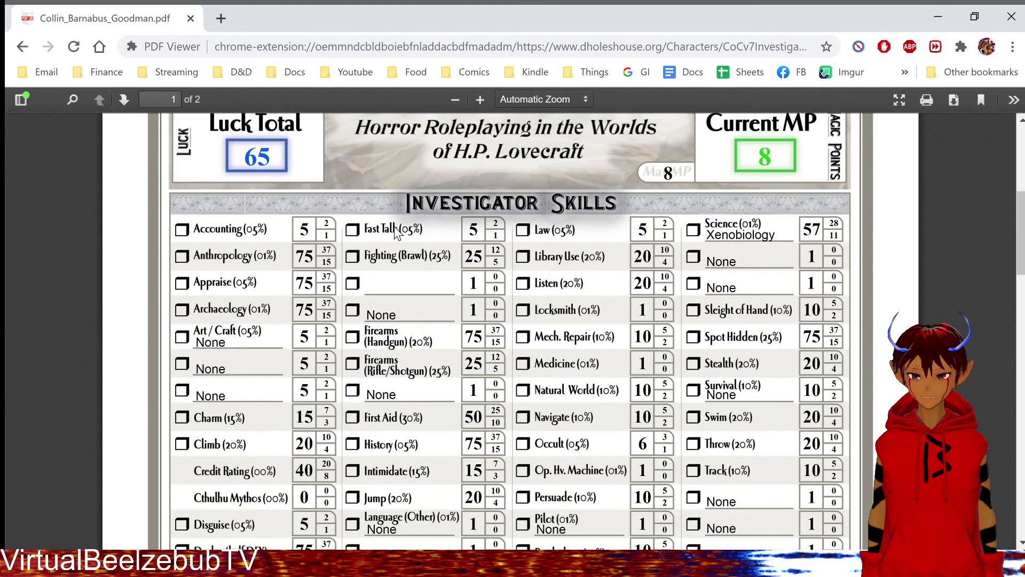
scroll(376, 281, down, 5)
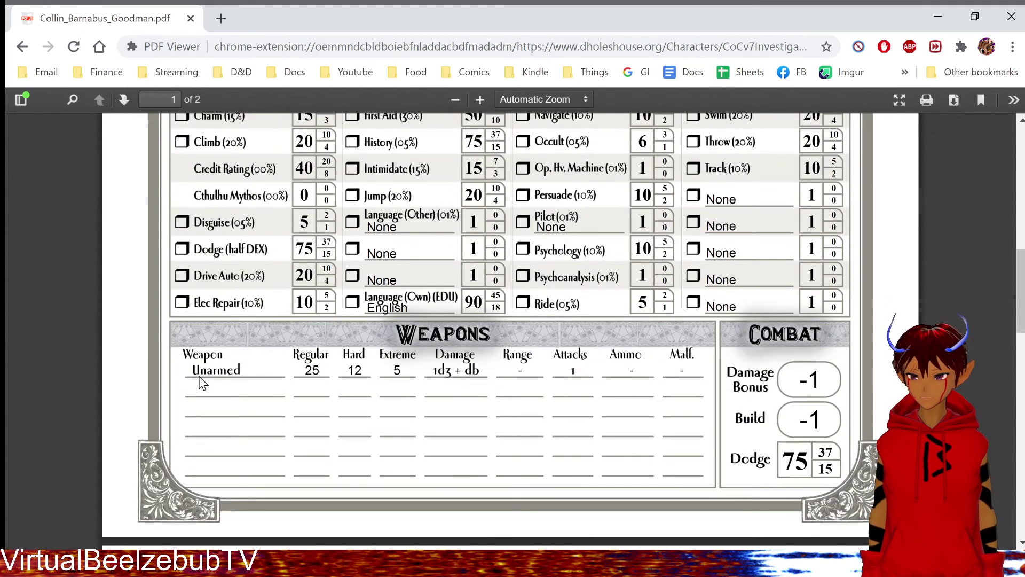
scroll(310, 377, up, 2)
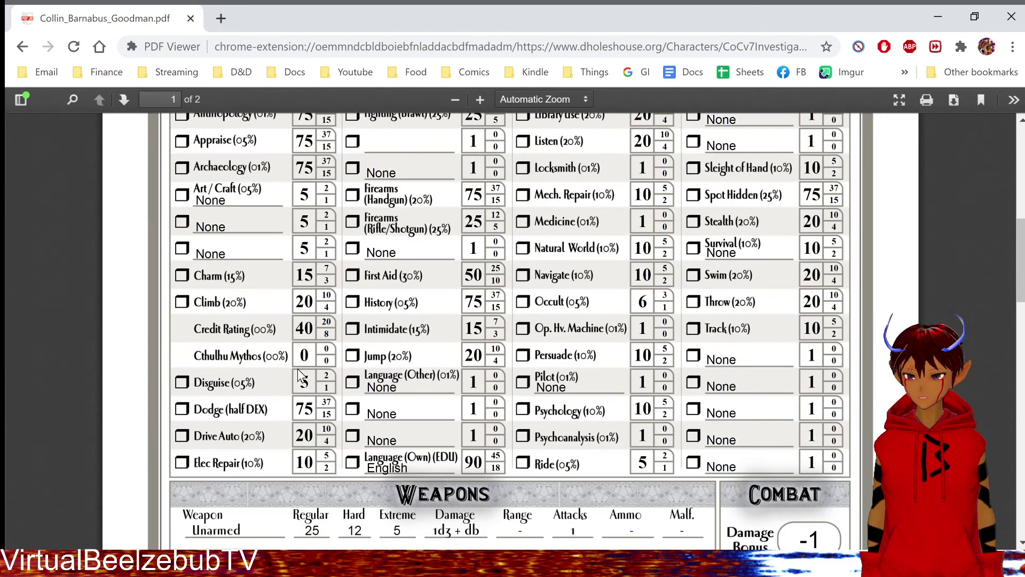
scroll(300, 371, down, 2)
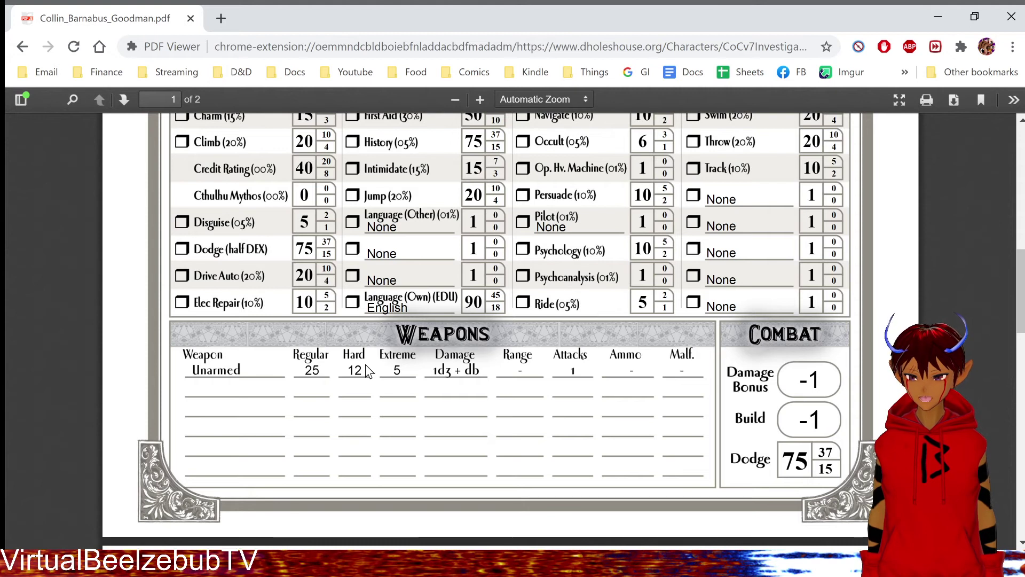
Scroll back to the Investigator Skills rows showing Language (Own) English at 90
scroll(404, 374, up, 2)
scroll(408, 331, down, 2)
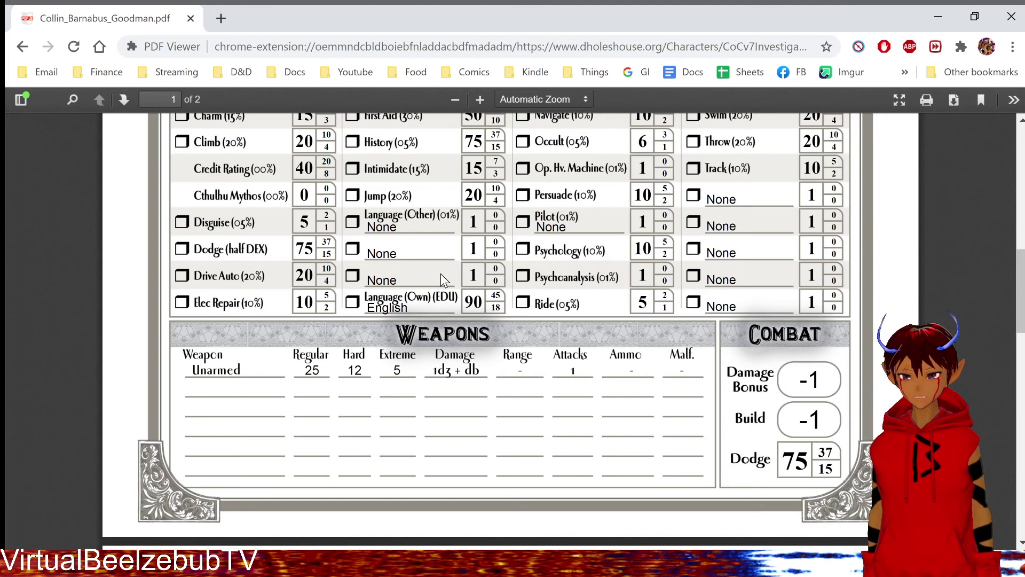
scroll(535, 376, down, 1)
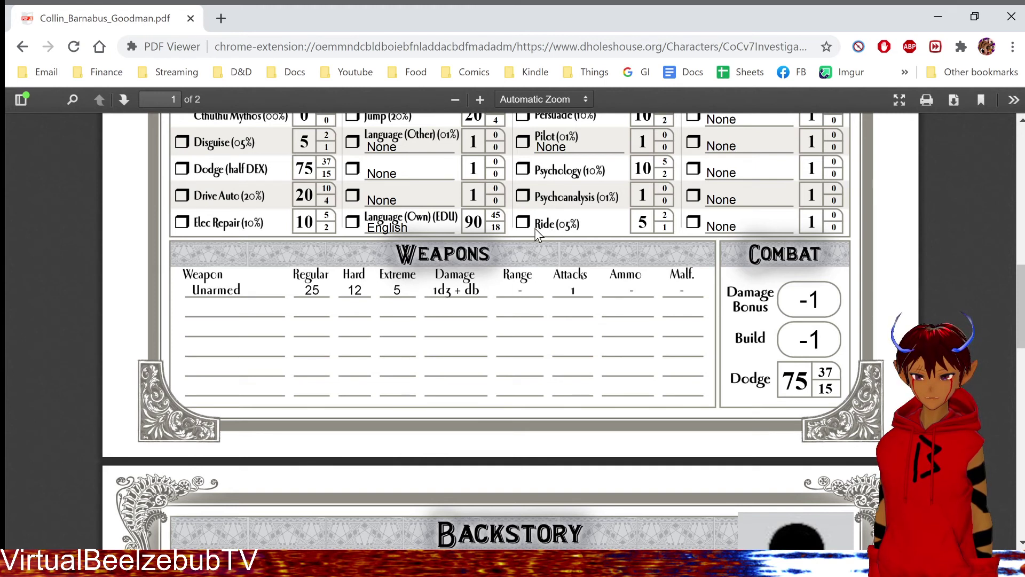
Scroll past Unarmed 25/12/5, Build -1 and Dodge 75 toward page 2's Backstory header
scroll(371, 271, up, 7)
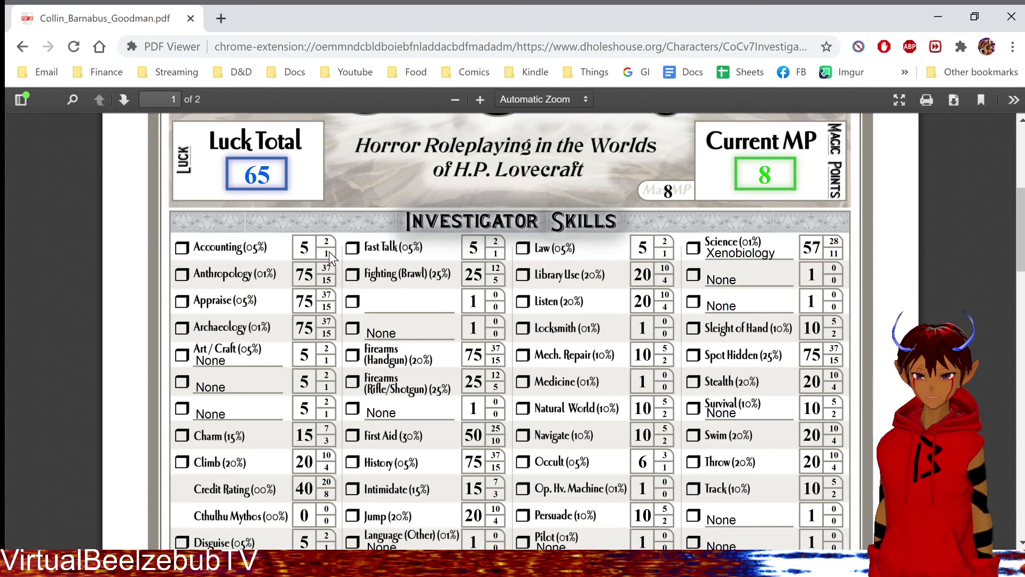
scroll(338, 344, down, 1)
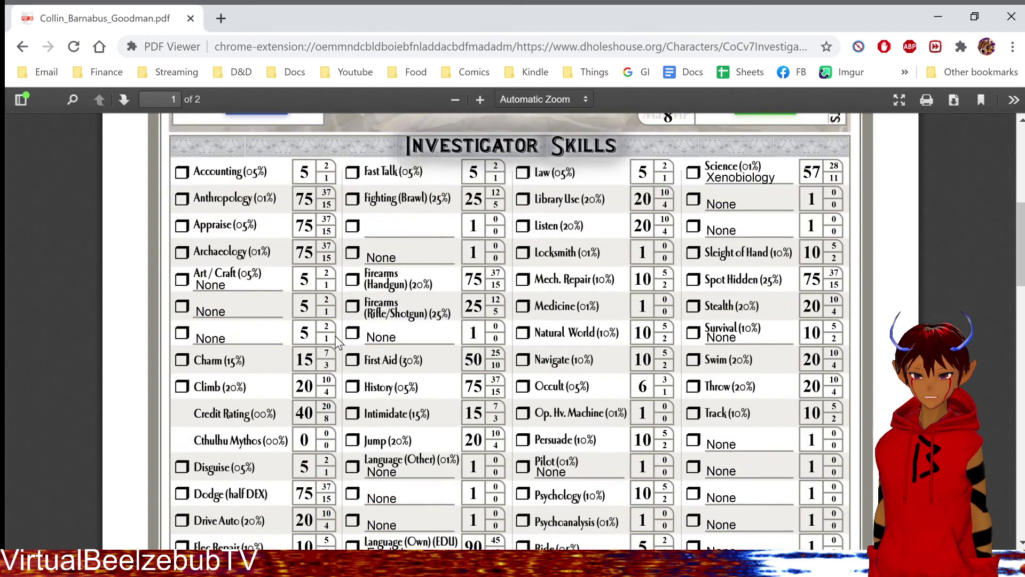
scroll(336, 336, down, 3)
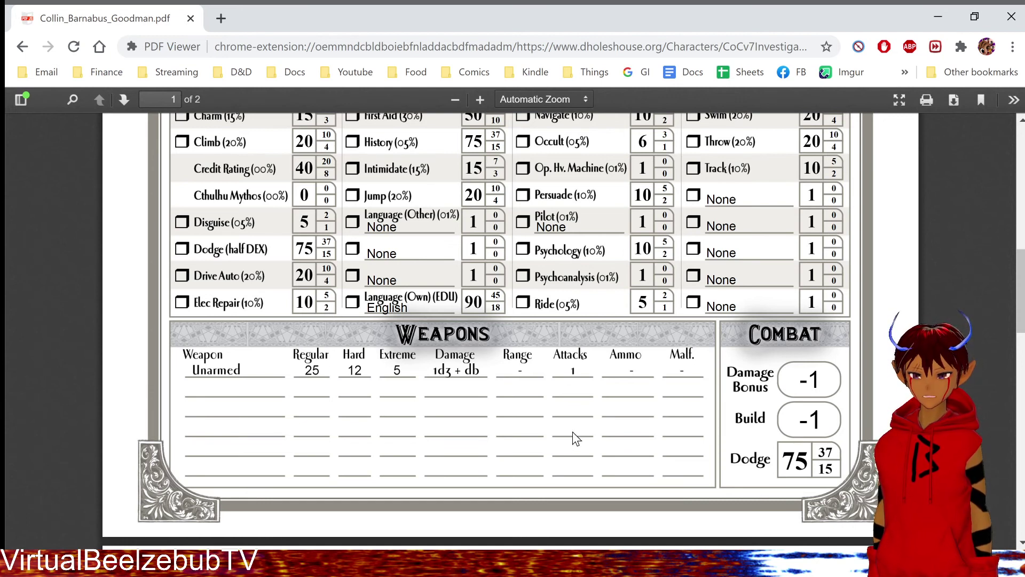
Scroll page 2 to Cash & Assets: Spending Level $10.00, Cash $80.00, Assets $2000.00
scroll(360, 364, down, 10)
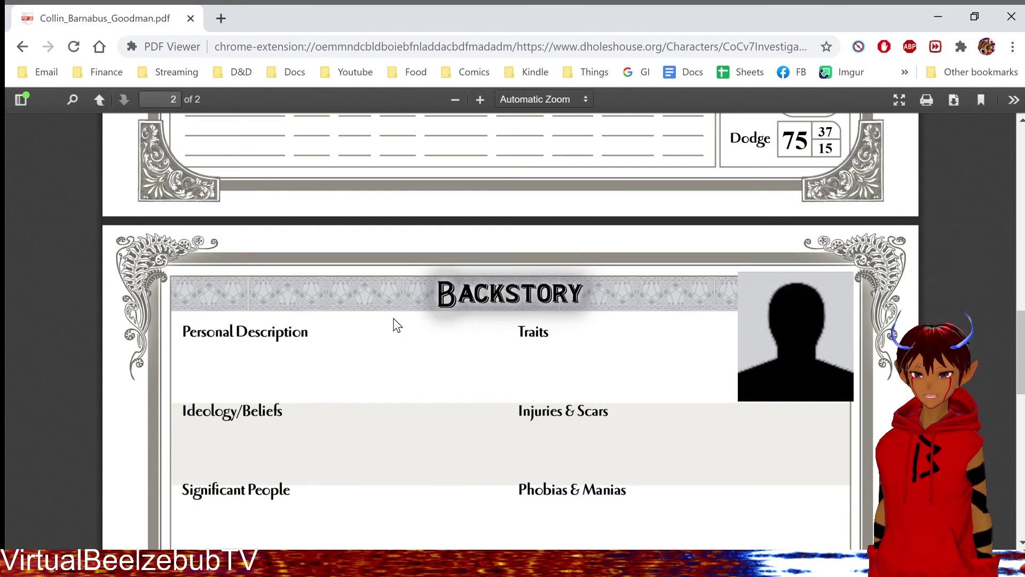
scroll(354, 291, up, 2)
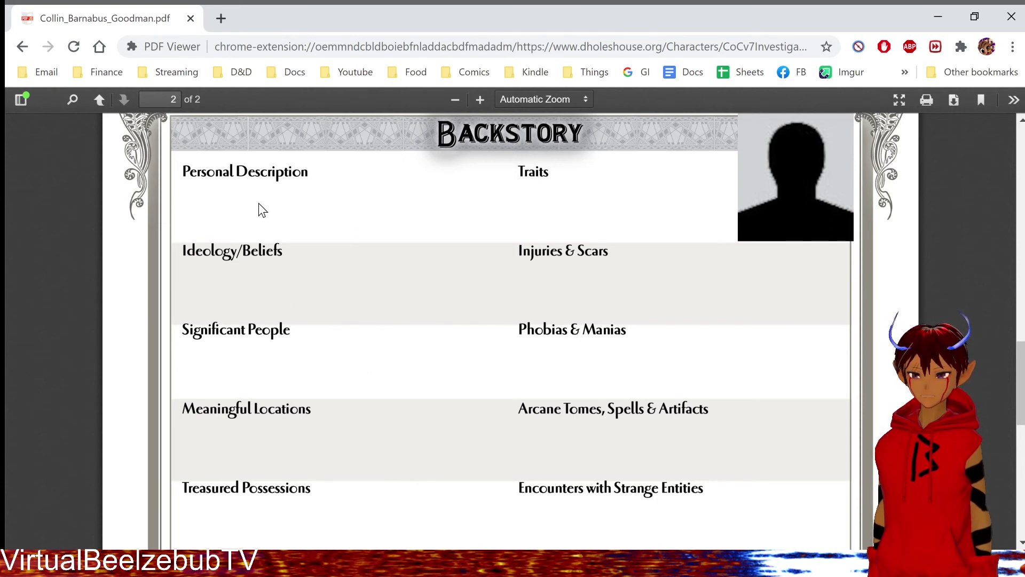
scroll(481, 303, down, 3)
scroll(484, 325, up, 6)
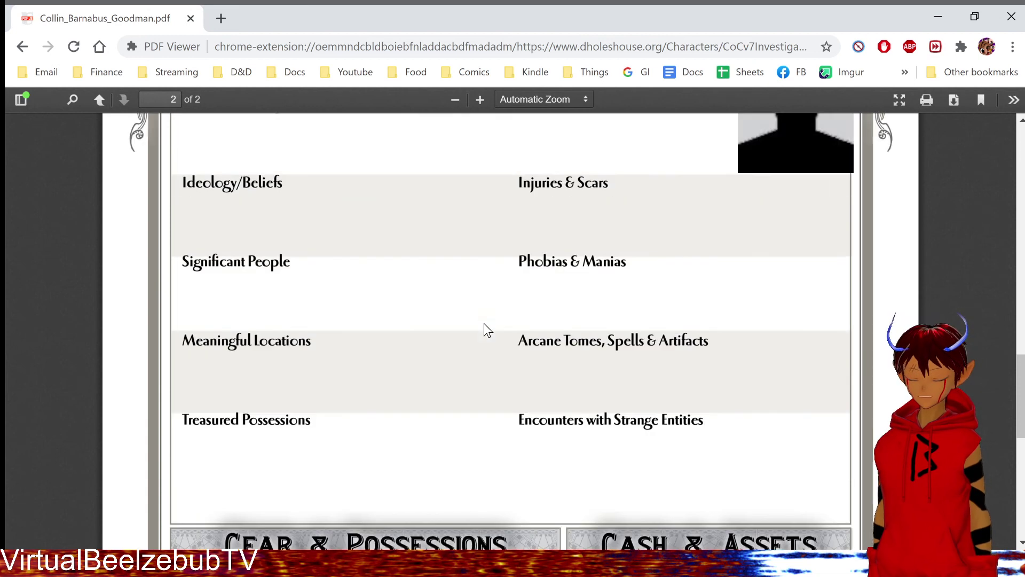
scroll(511, 301, down, 3)
scroll(513, 303, down, 1)
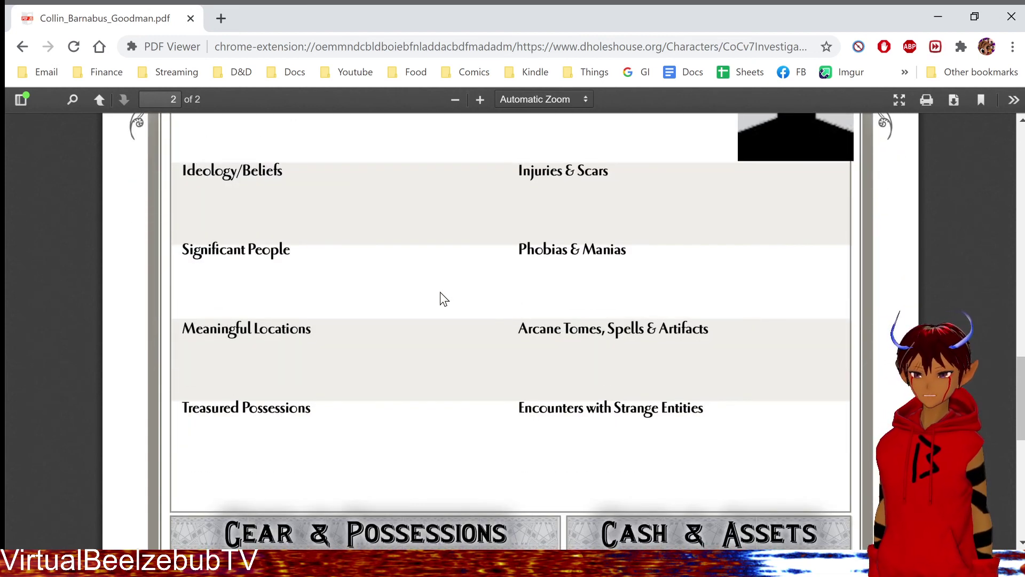
scroll(481, 300, down, 3)
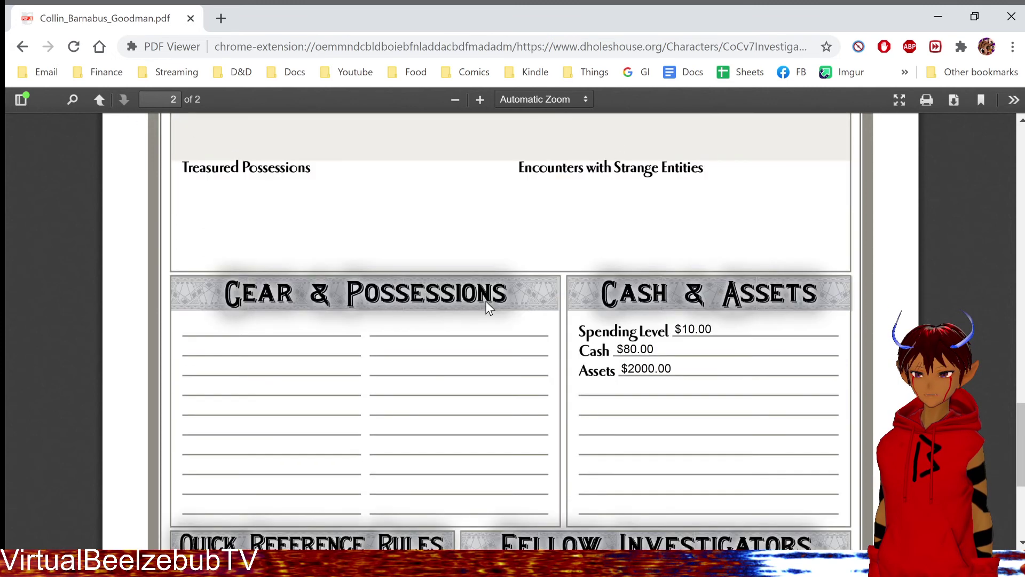
Scroll back to page 1's top showing Archaeologist, HP 5, Sanity 40, Luck 65, MP 8
scroll(488, 307, down, 3)
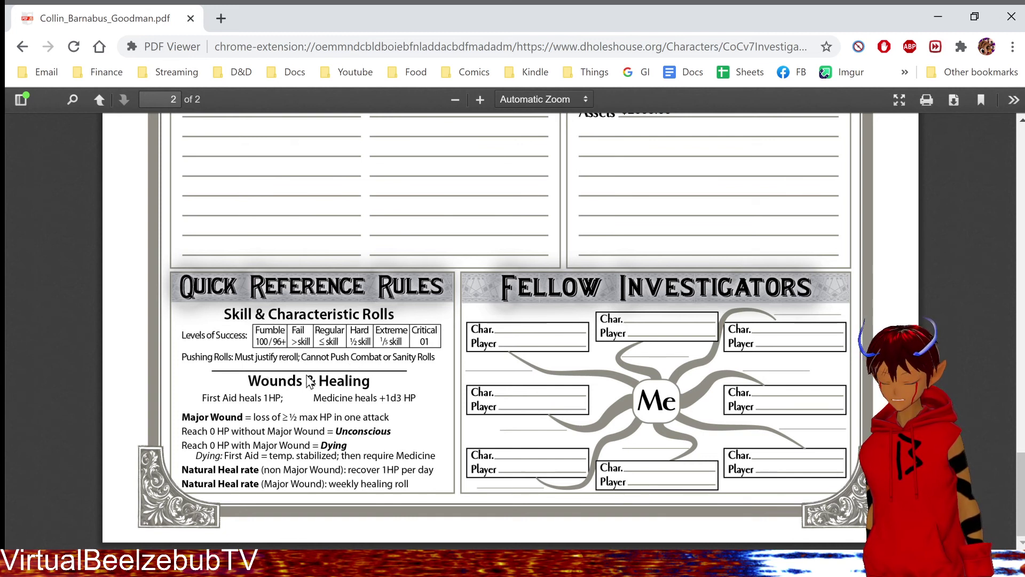
scroll(320, 381, up, 2)
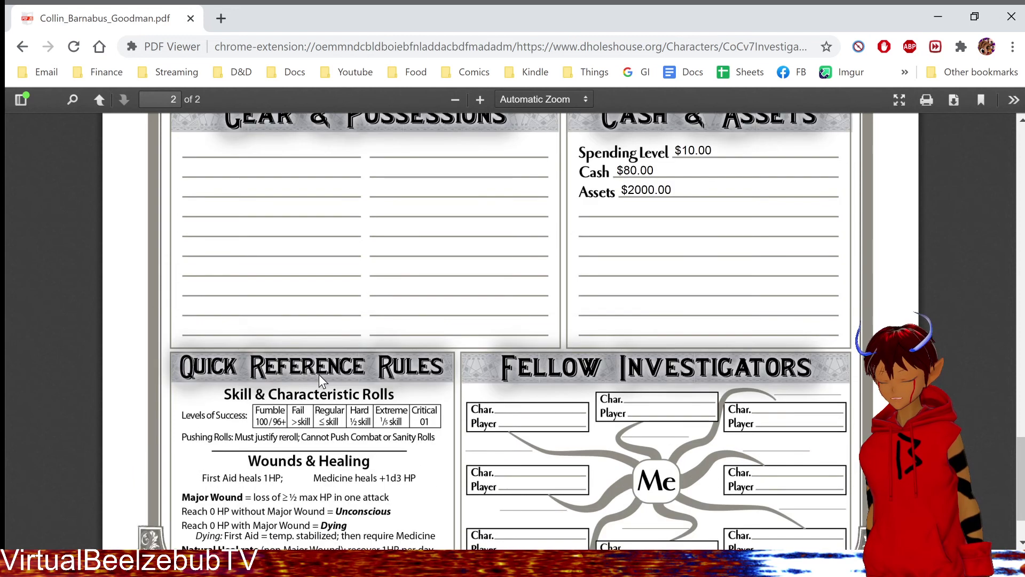
scroll(320, 376, up, 20)
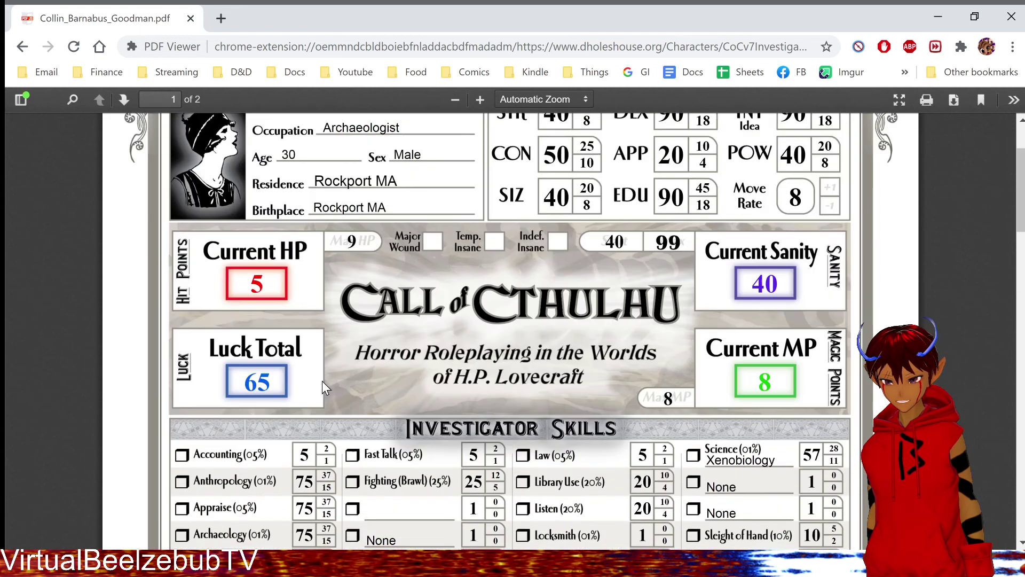
Scroll from the skills table down to page 2's Quick Reference Rules and empty Fellow Investigators
scroll(704, 283, up, 2)
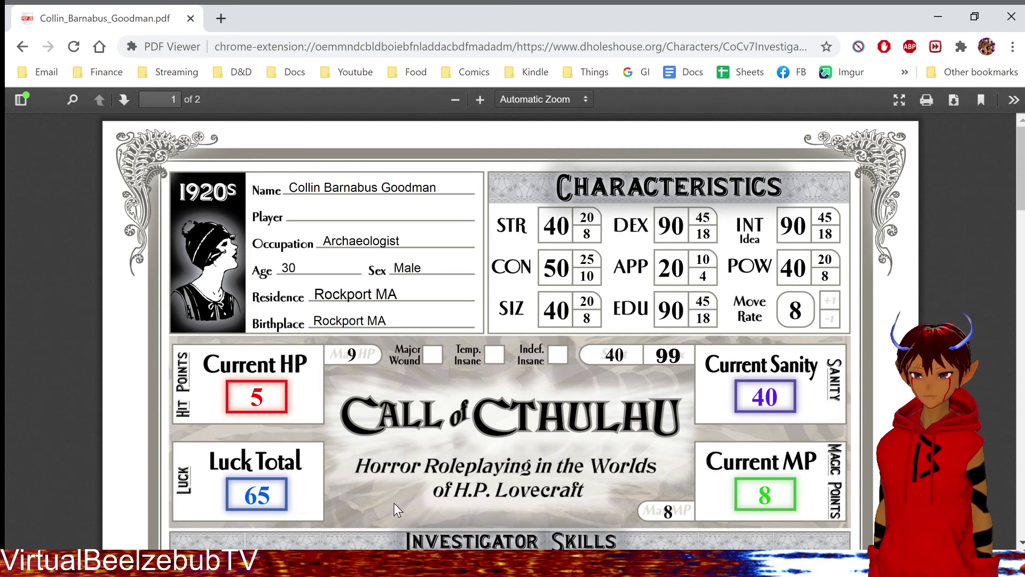
scroll(338, 464, down, 3)
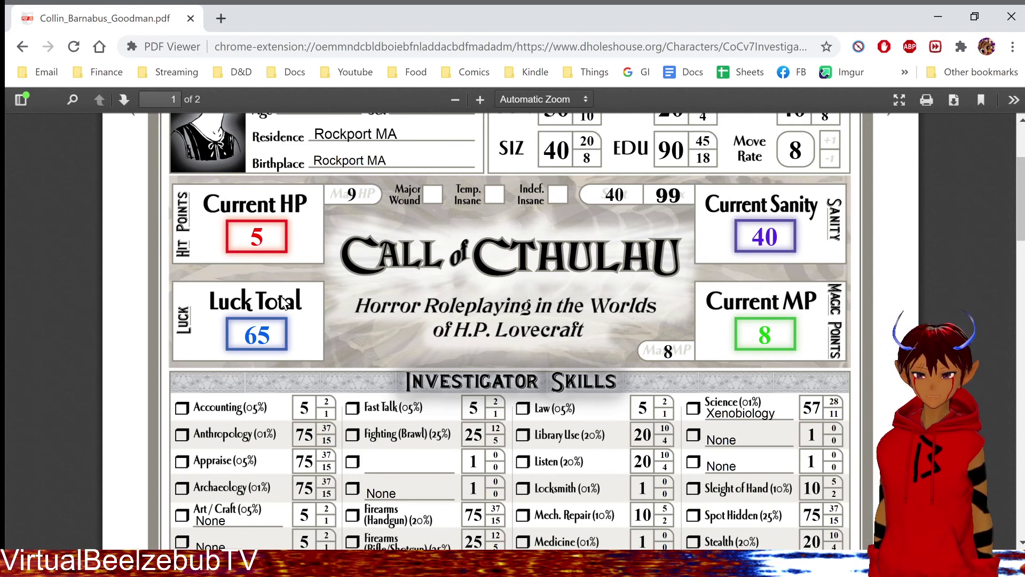
scroll(214, 399, down, 20)
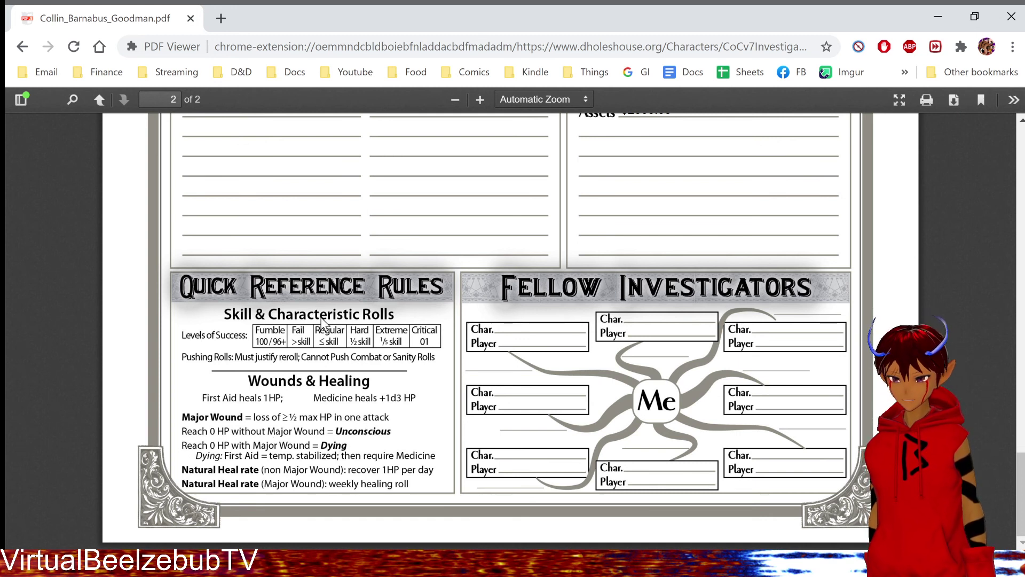
Scroll up to page 1's top showing STR 40, DEX 90, INT 90, EDU 90, CON 50
scroll(428, 363, up, 20)
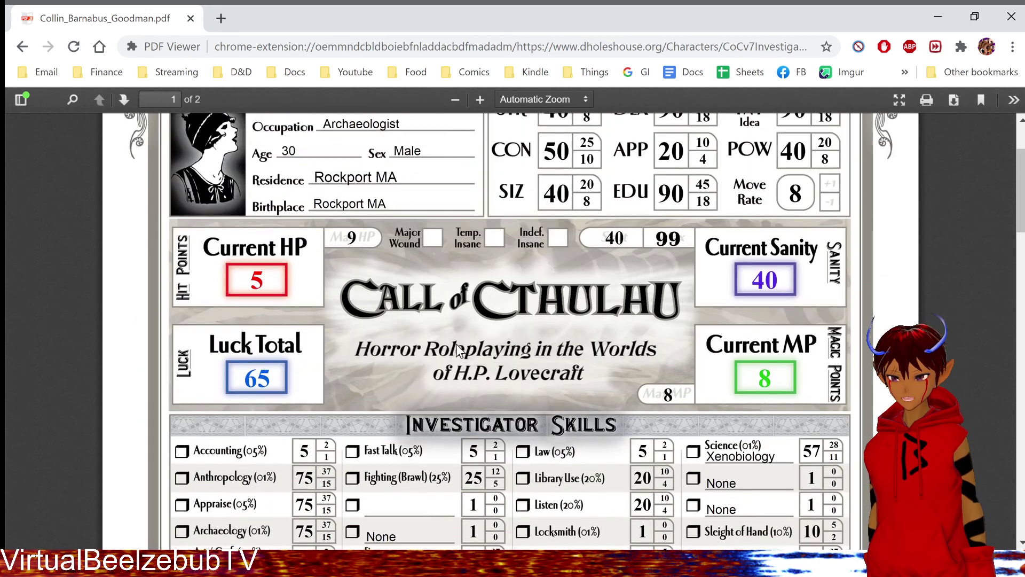
scroll(363, 328, down, 5)
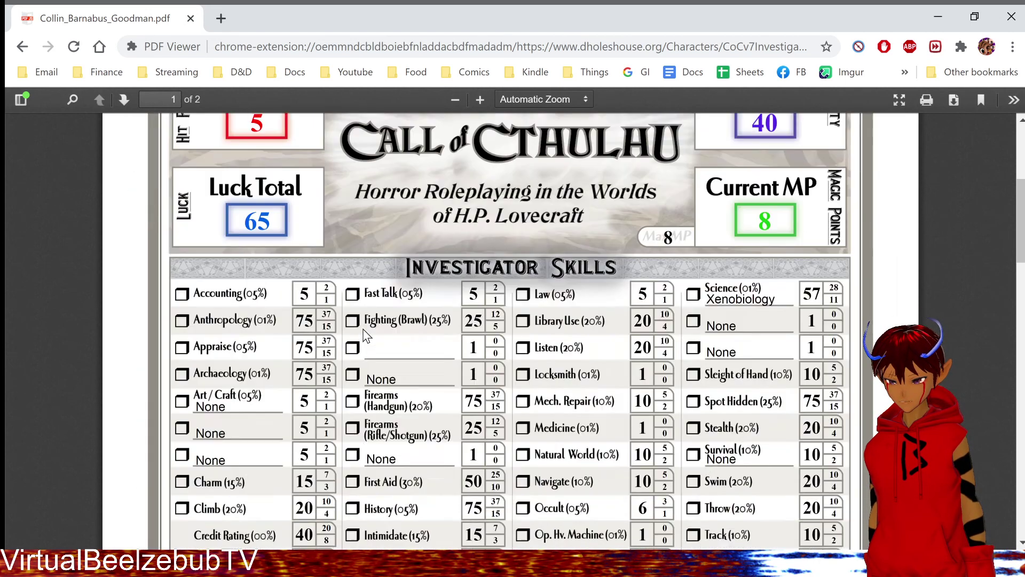
scroll(363, 328, up, 5)
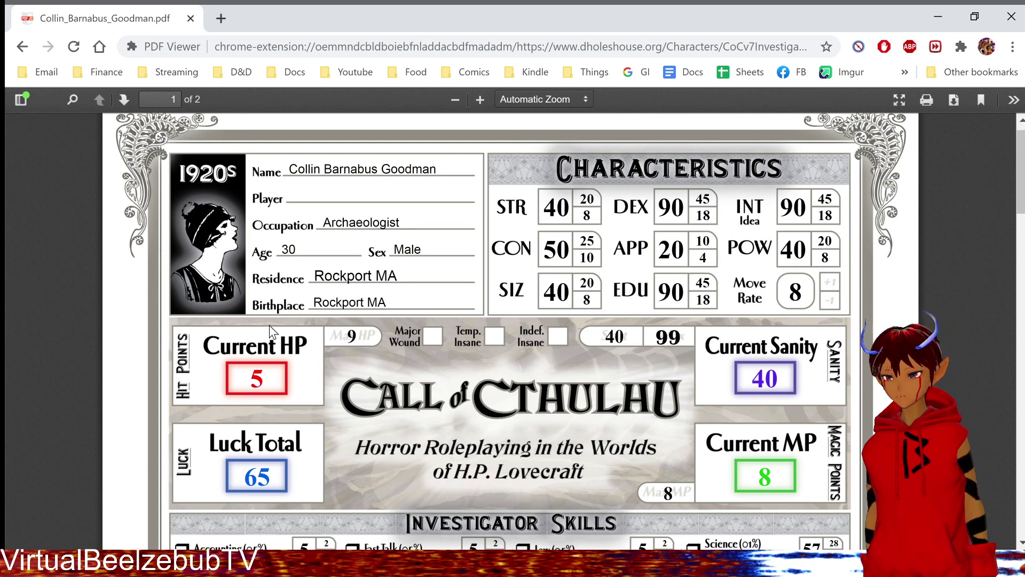
scroll(353, 385, down, 3)
scroll(353, 385, down, 20)
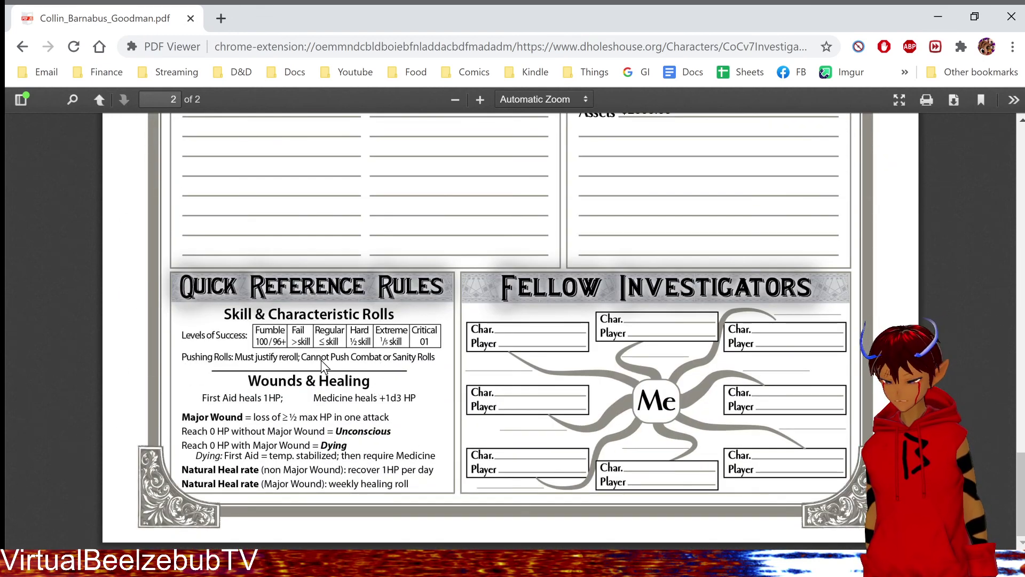
scroll(319, 430, up, 2)
scroll(314, 432, down, 2)
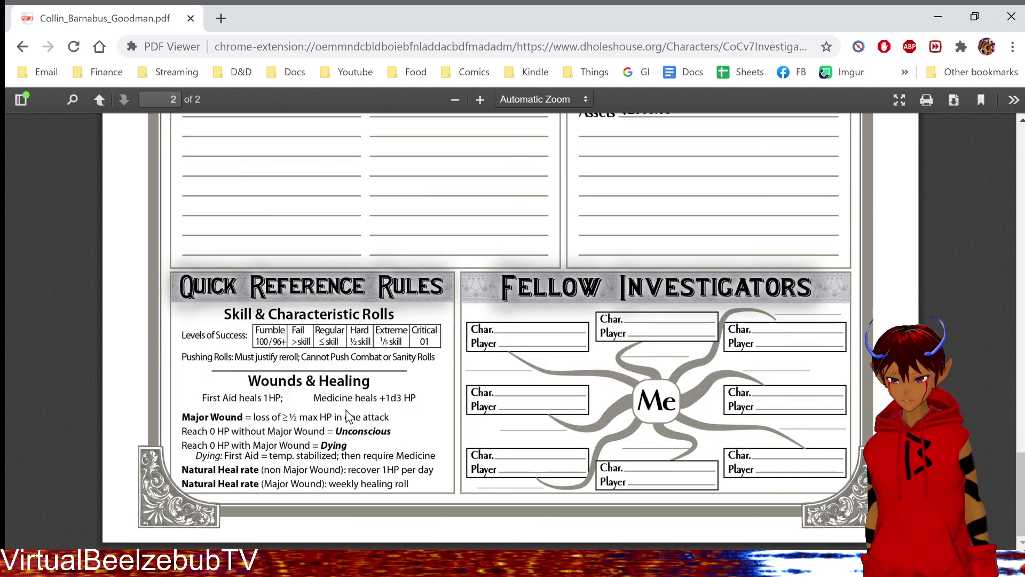
scroll(396, 417, up, 12)
scroll(397, 456, up, 15)
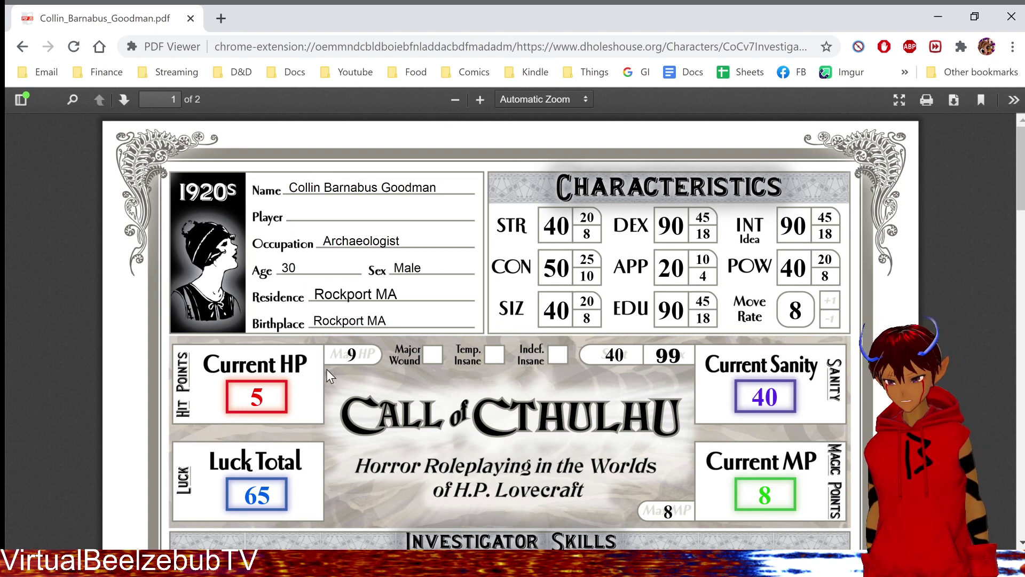
scroll(339, 405, down, 5)
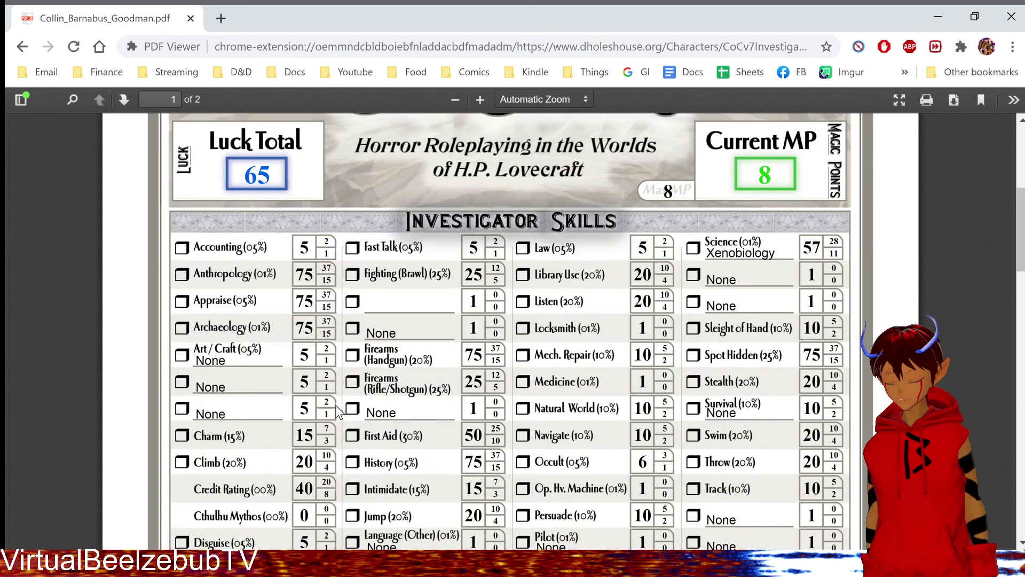
scroll(326, 467, down, 4)
scroll(309, 507, up, 3)
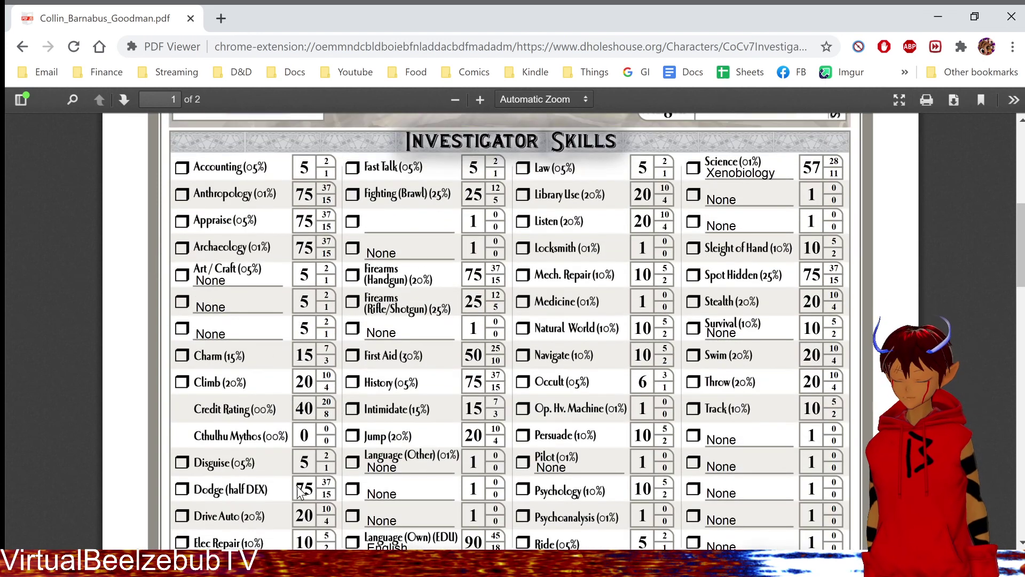
scroll(225, 450, down, 6)
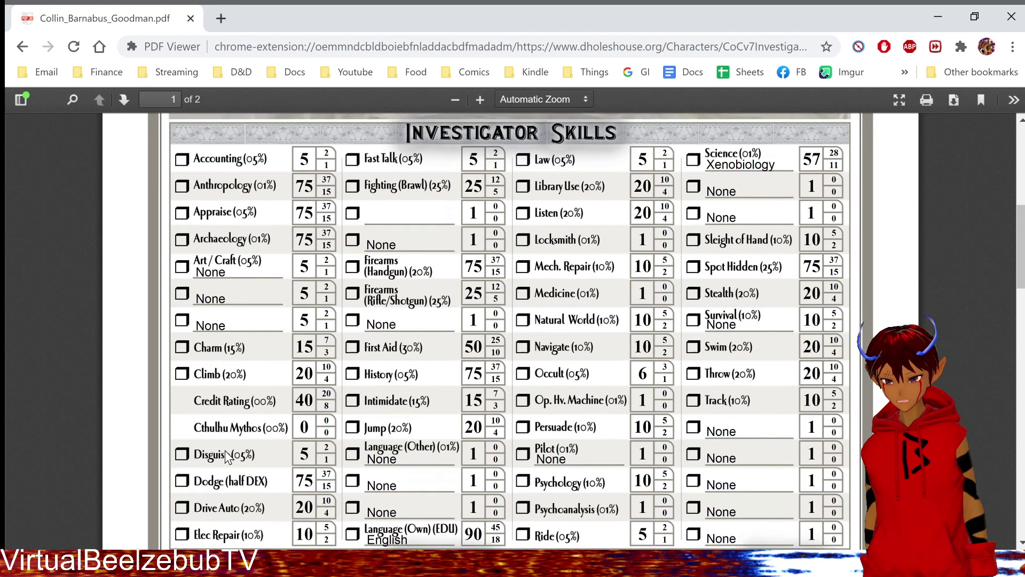
scroll(225, 450, up, 7)
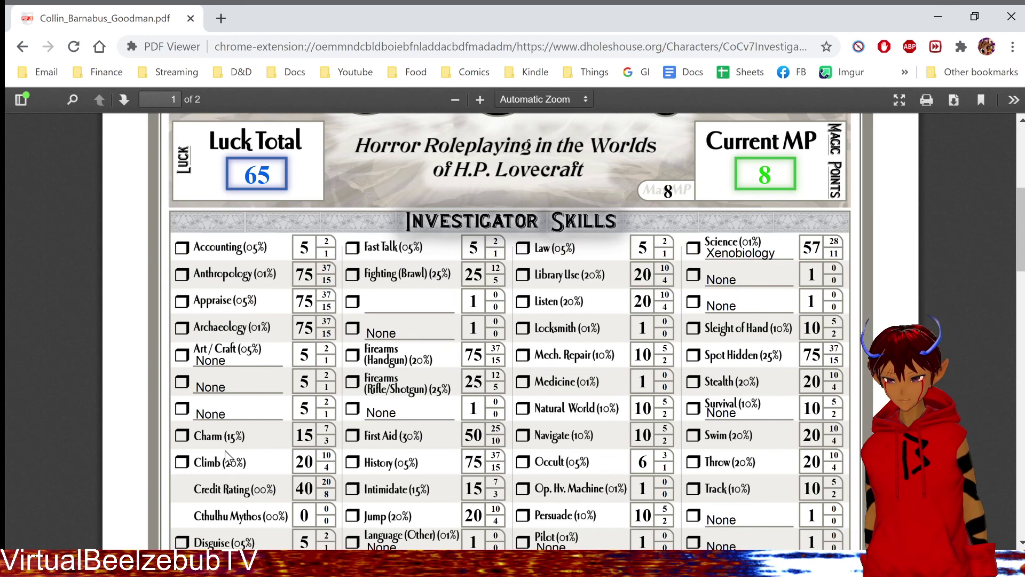
scroll(225, 451, down, 15)
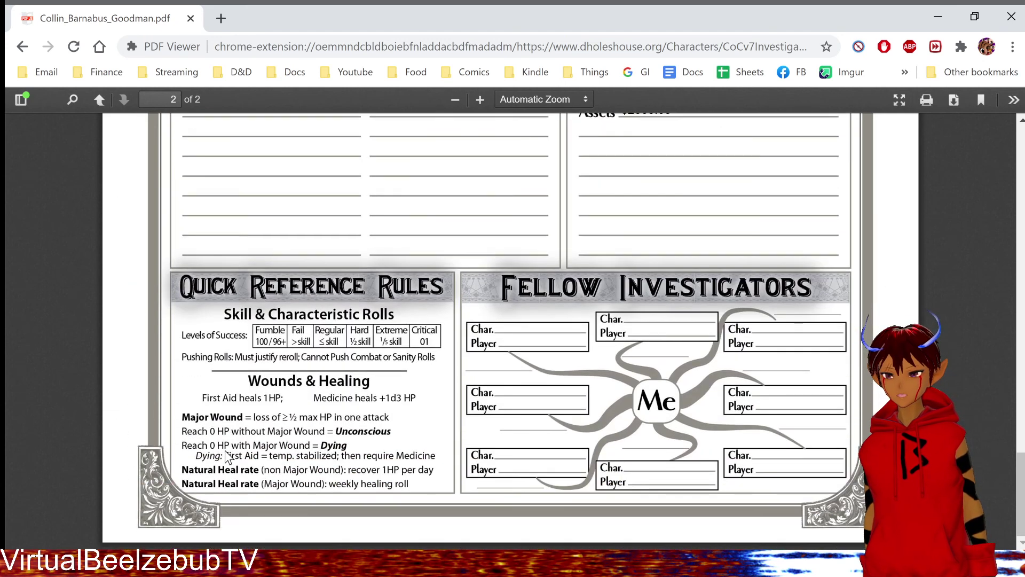
scroll(226, 454, up, 18)
scroll(226, 450, down, 4)
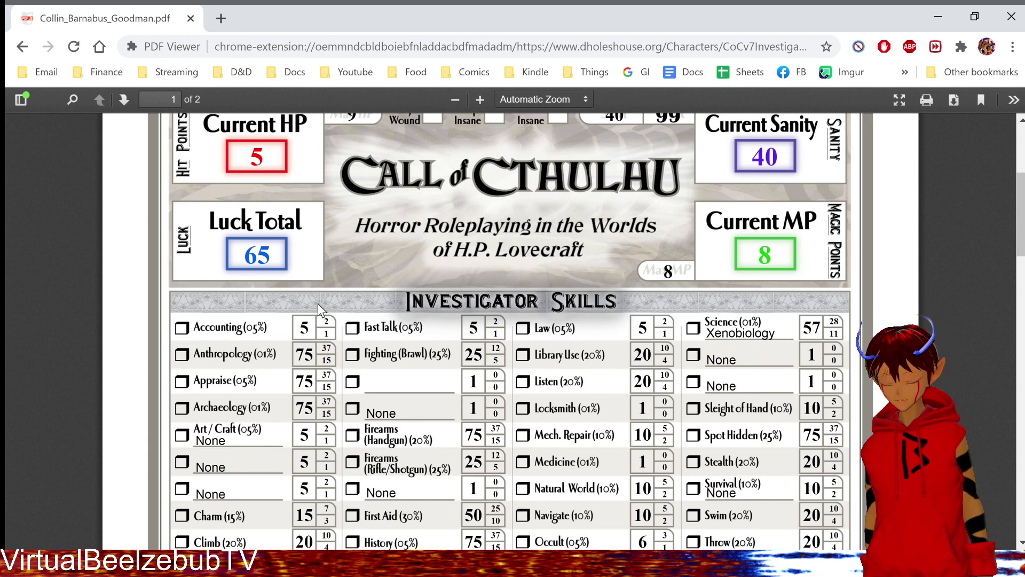
scroll(326, 320, down, 12)
scroll(332, 331, up, 4)
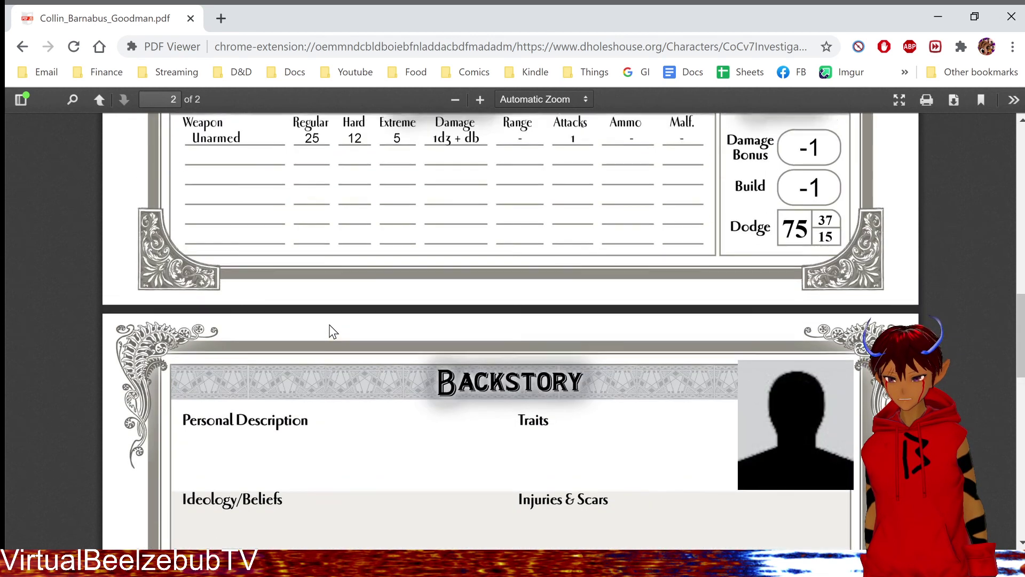
scroll(333, 331, up, 1)
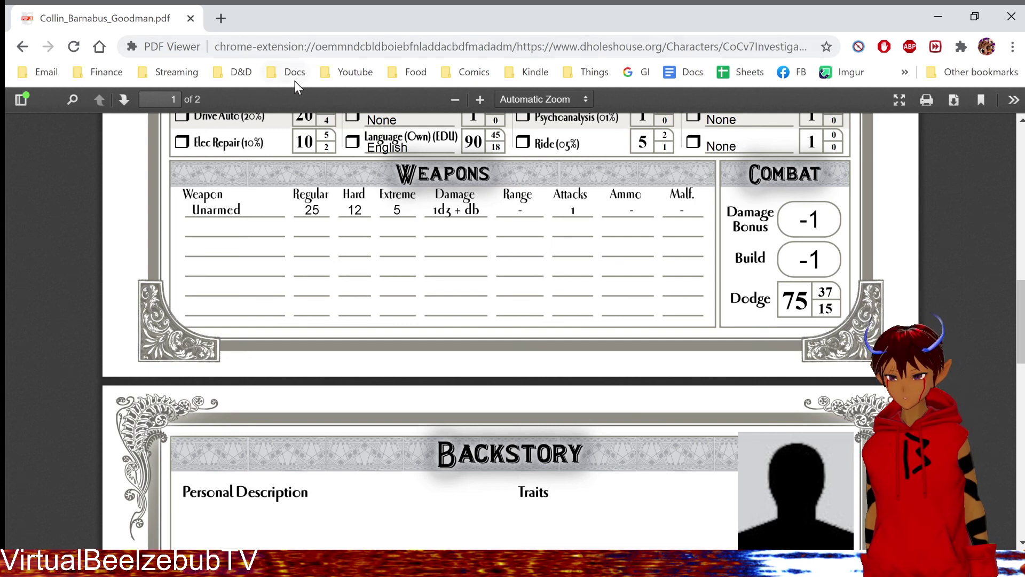
scroll(377, 172, up, 4)
scroll(329, 273, up, 2)
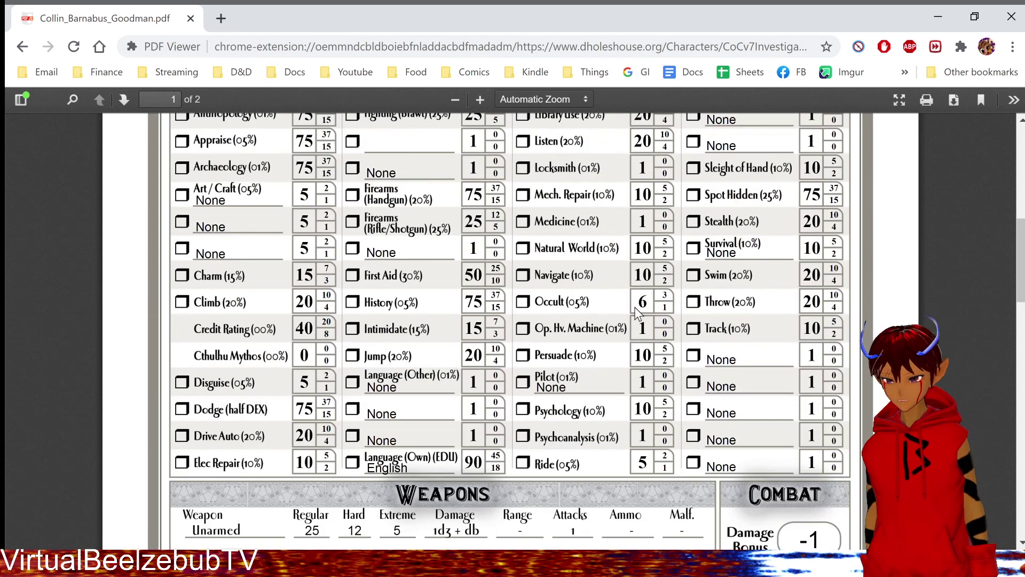
scroll(771, 268, up, 3)
scroll(666, 287, down, 3)
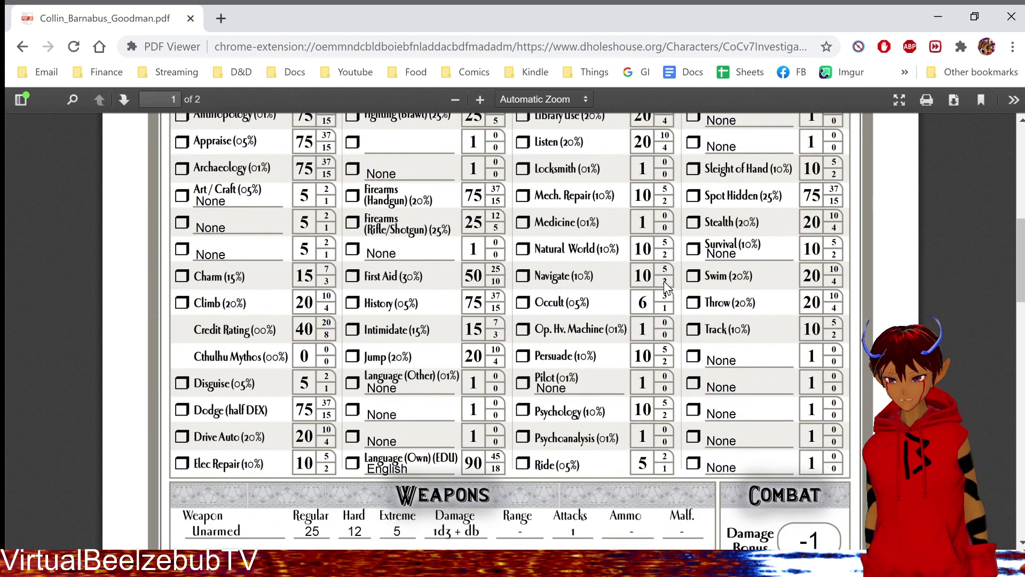
scroll(664, 280, down, 3)
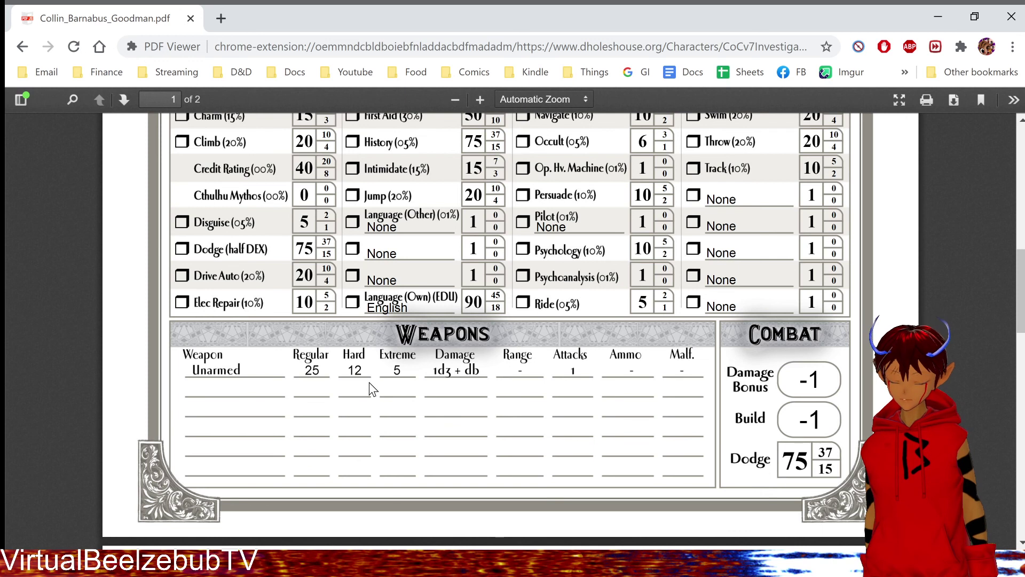
scroll(597, 227, up, 1)
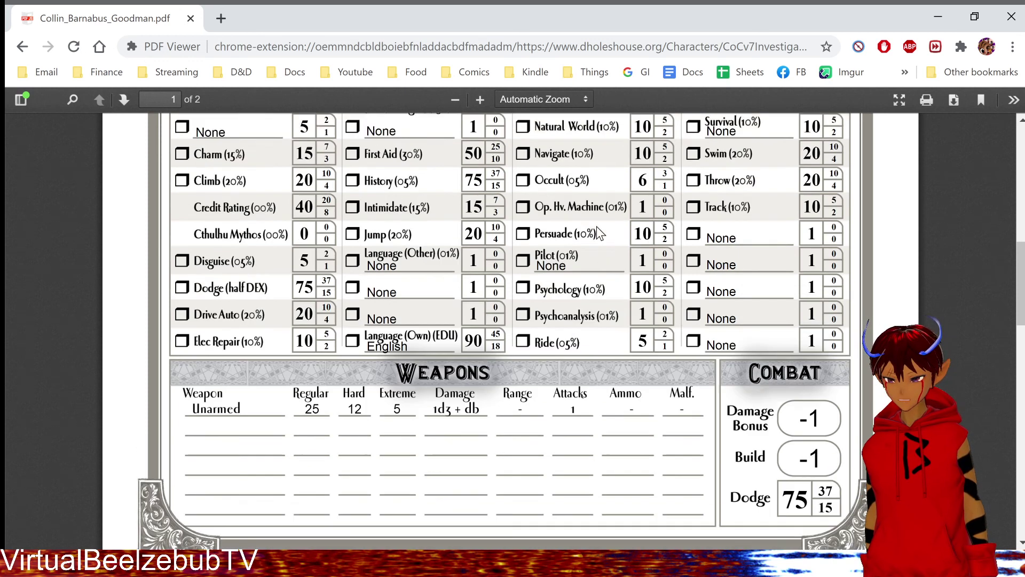
scroll(597, 227, up, 3)
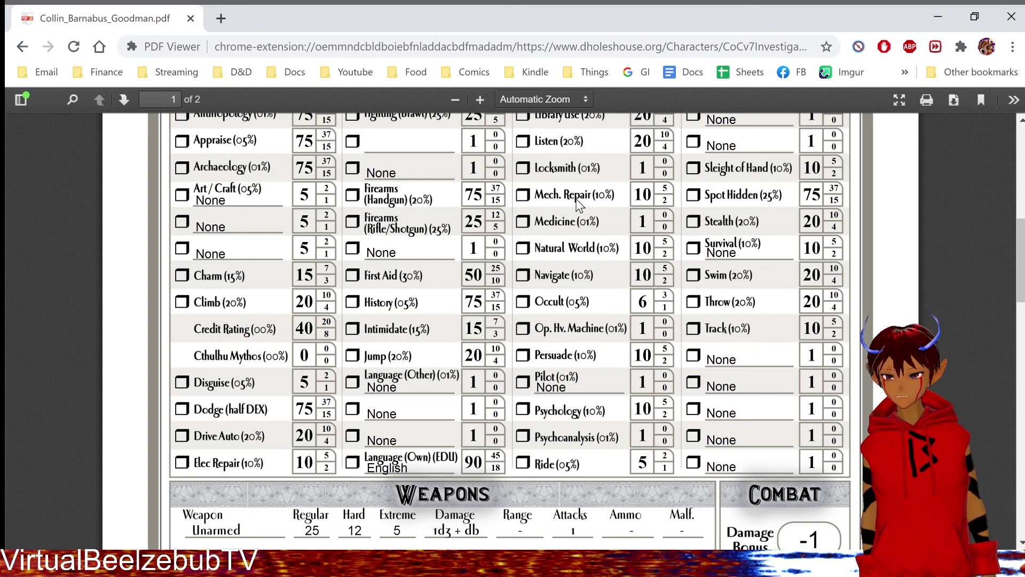
scroll(254, 246, down, 4)
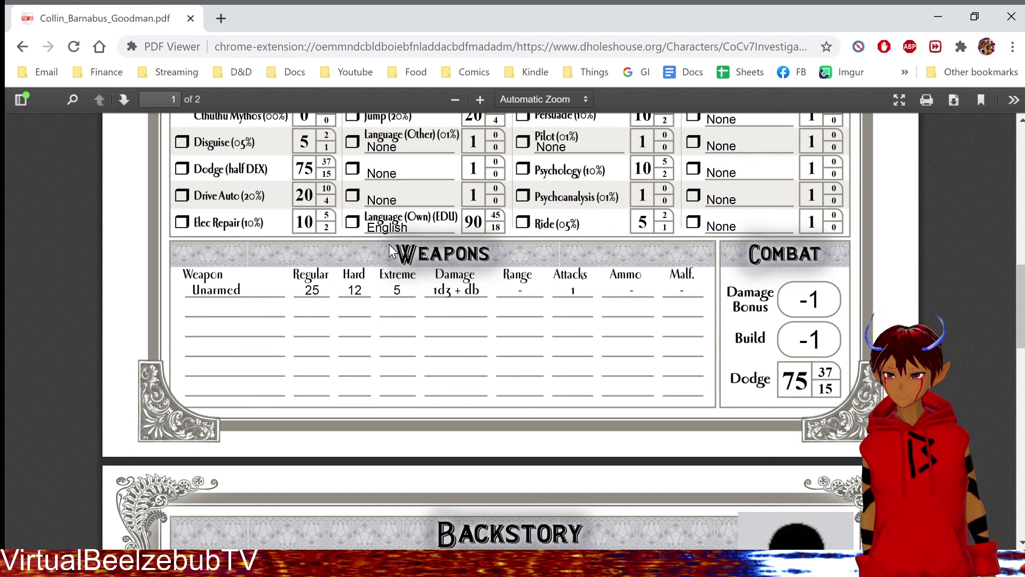
scroll(425, 347, up, 10)
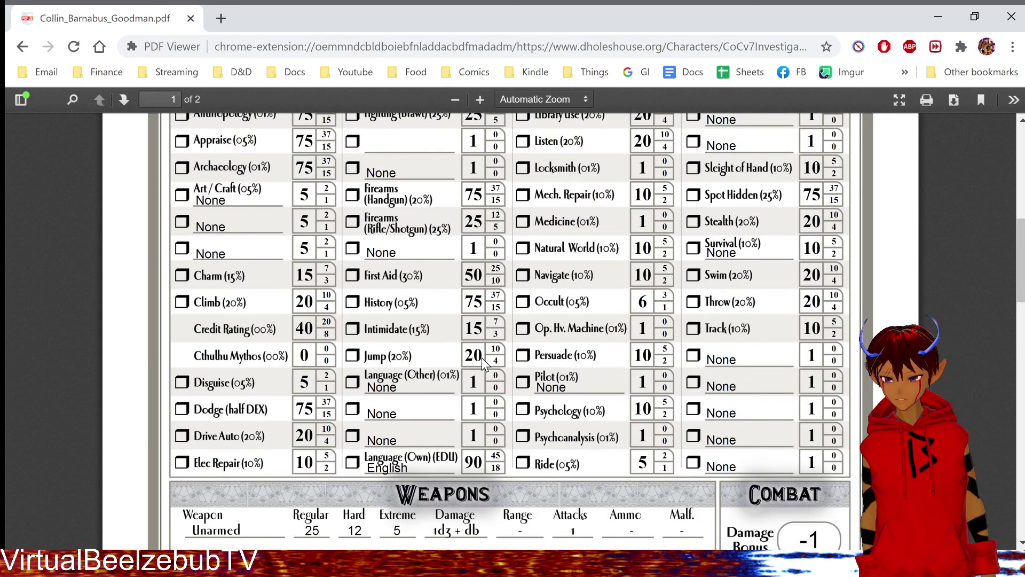
scroll(482, 357, down, 5)
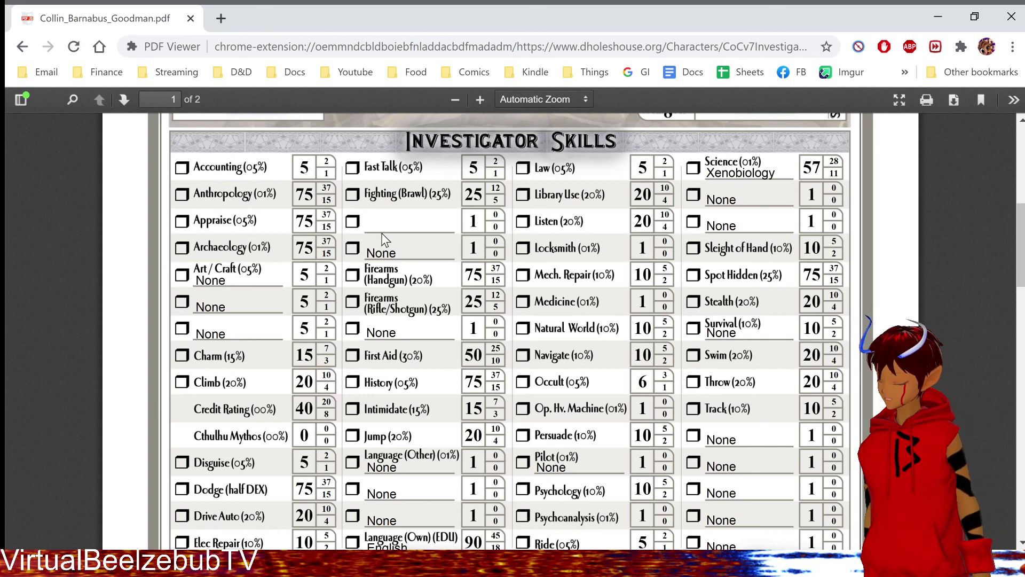
scroll(382, 235, up, 4)
scroll(381, 238, down, 15)
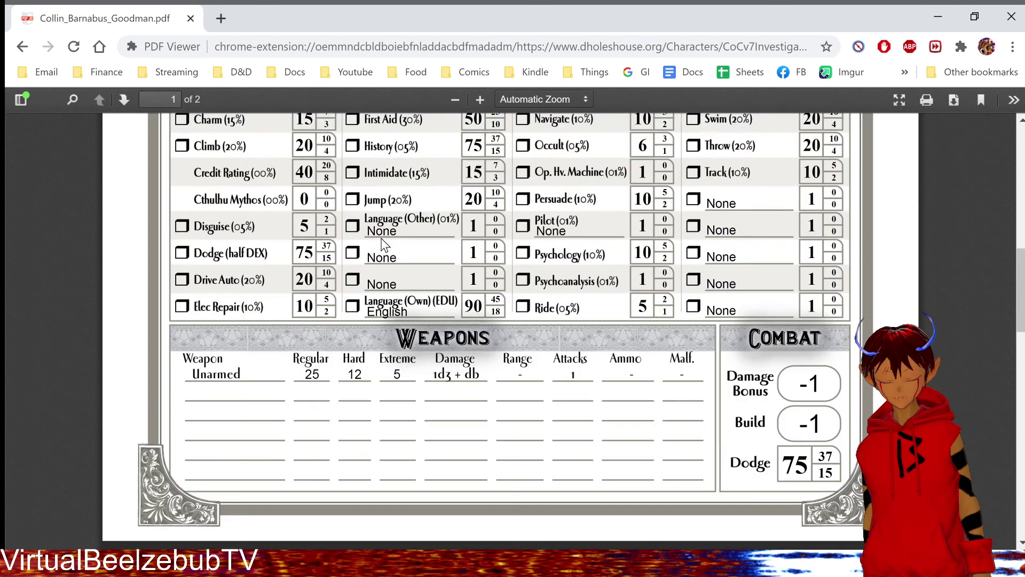
scroll(385, 247, down, 10)
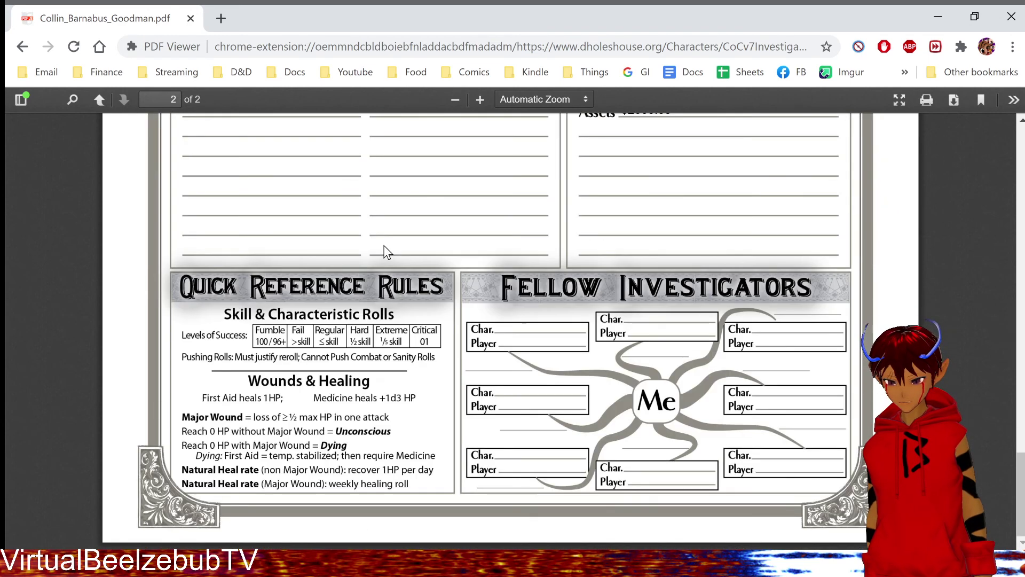
scroll(386, 251, up, 2)
scroll(422, 327, down, 2)
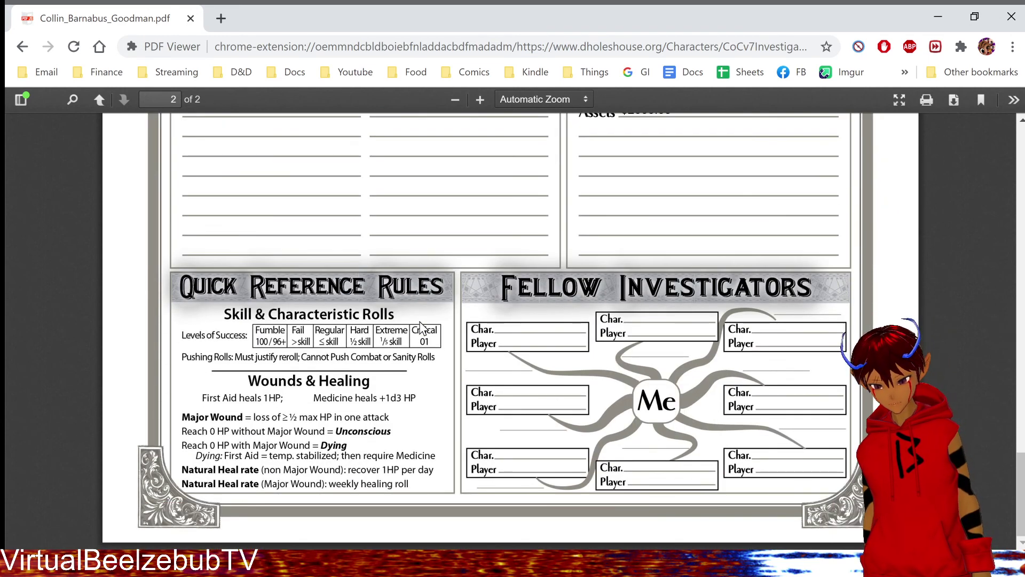
scroll(421, 322, up, 20)
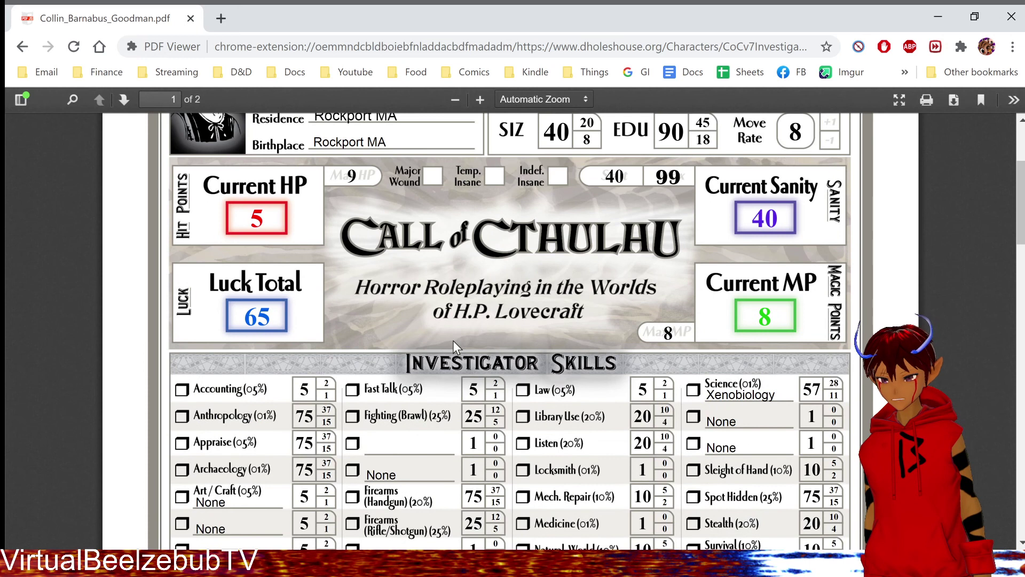